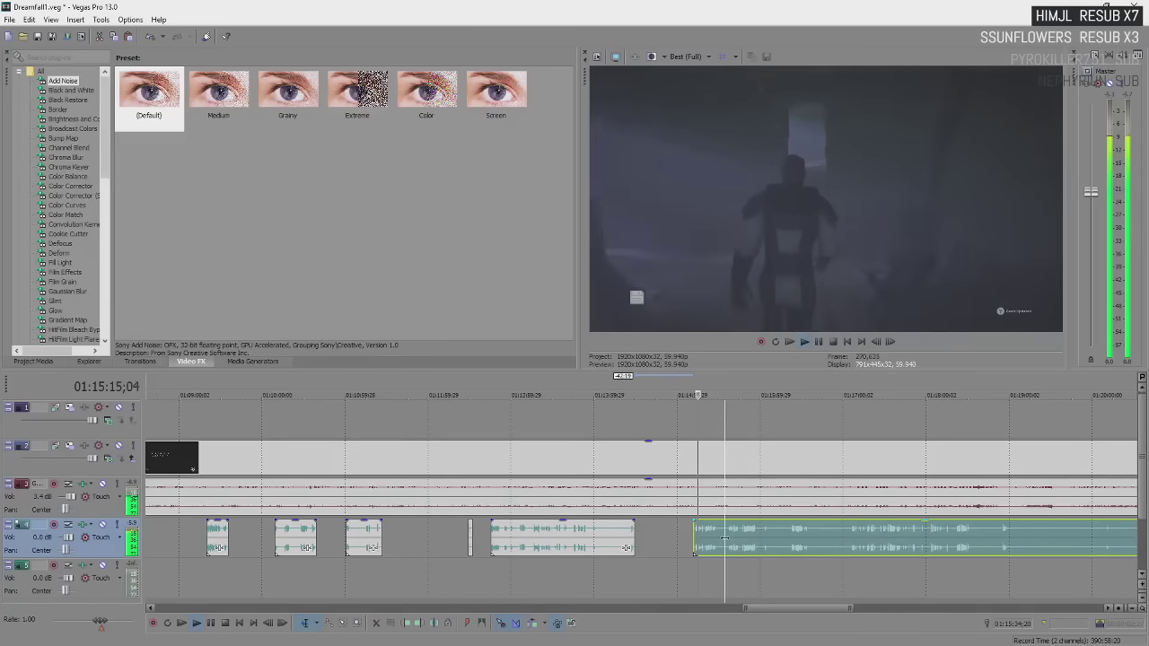
- Play through the gameplay and commentary from about 01:15:15 to 01:16:01, checking the lamp scene for passages to cut
key(space)
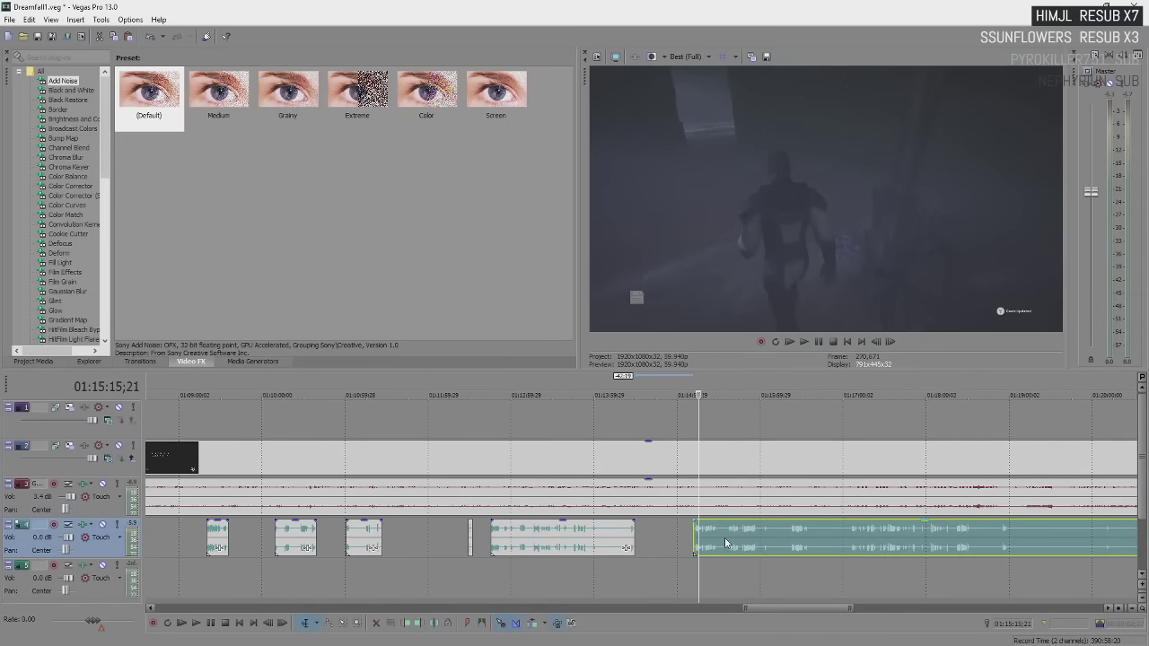
key(space)
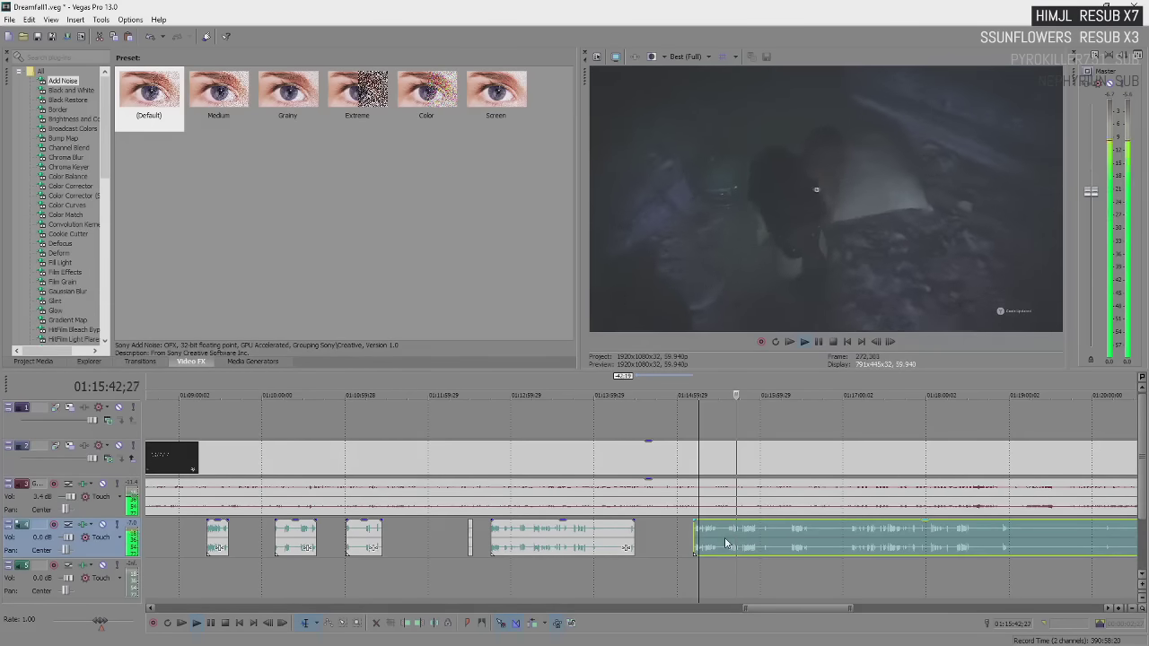
key(space)
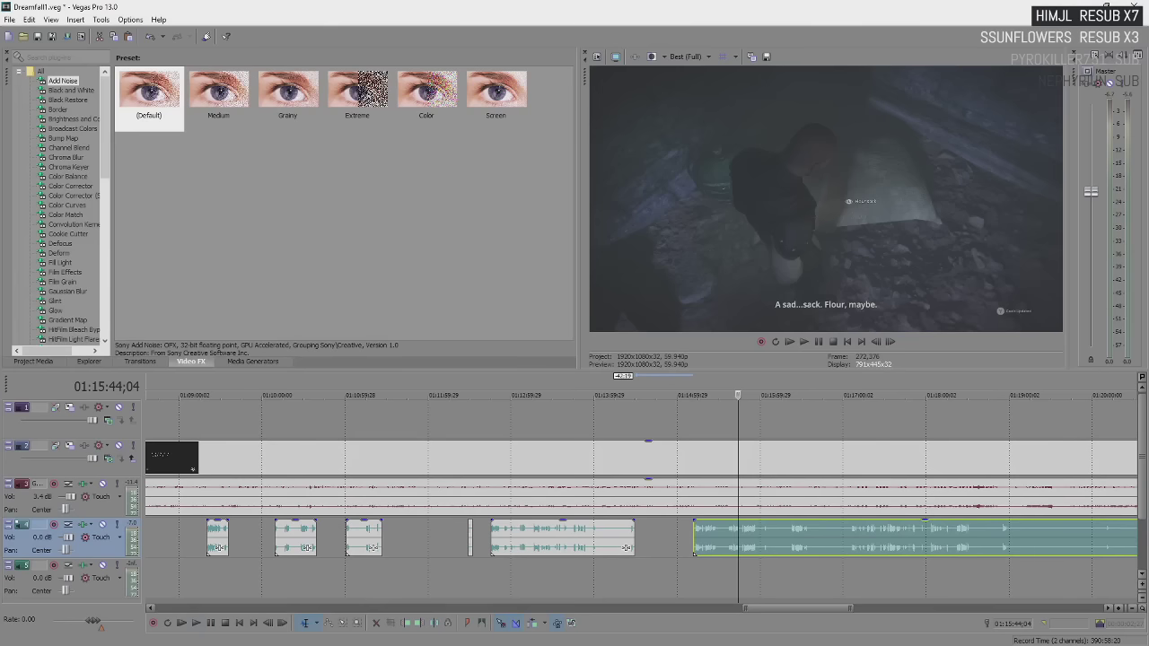
key(space)
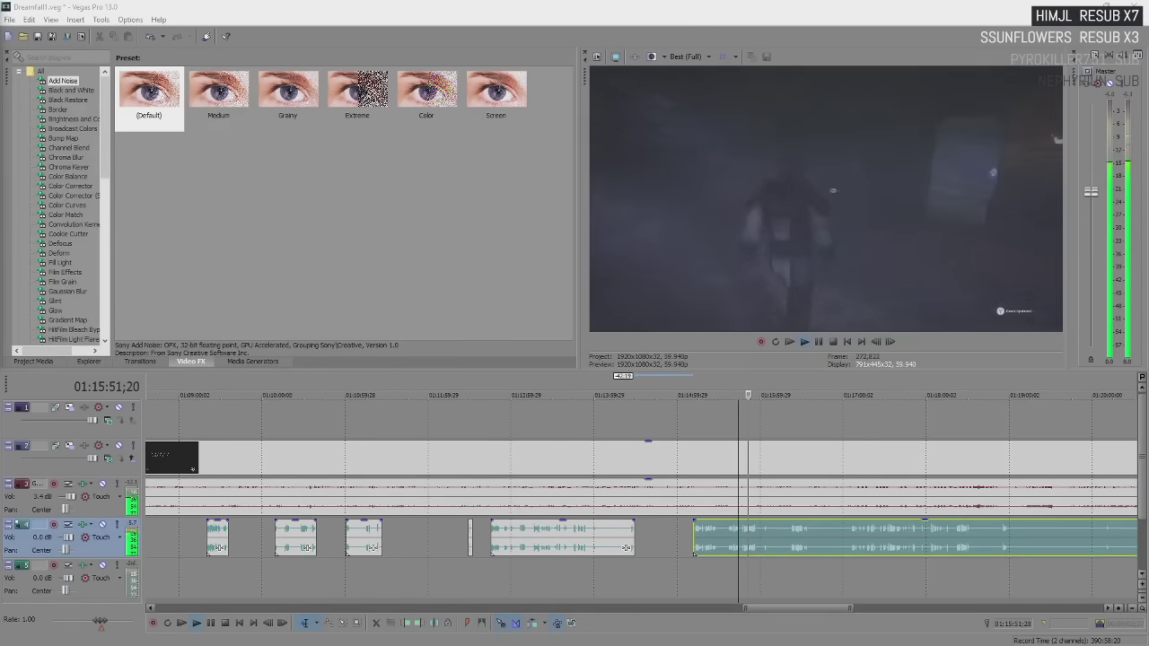
key(Return)
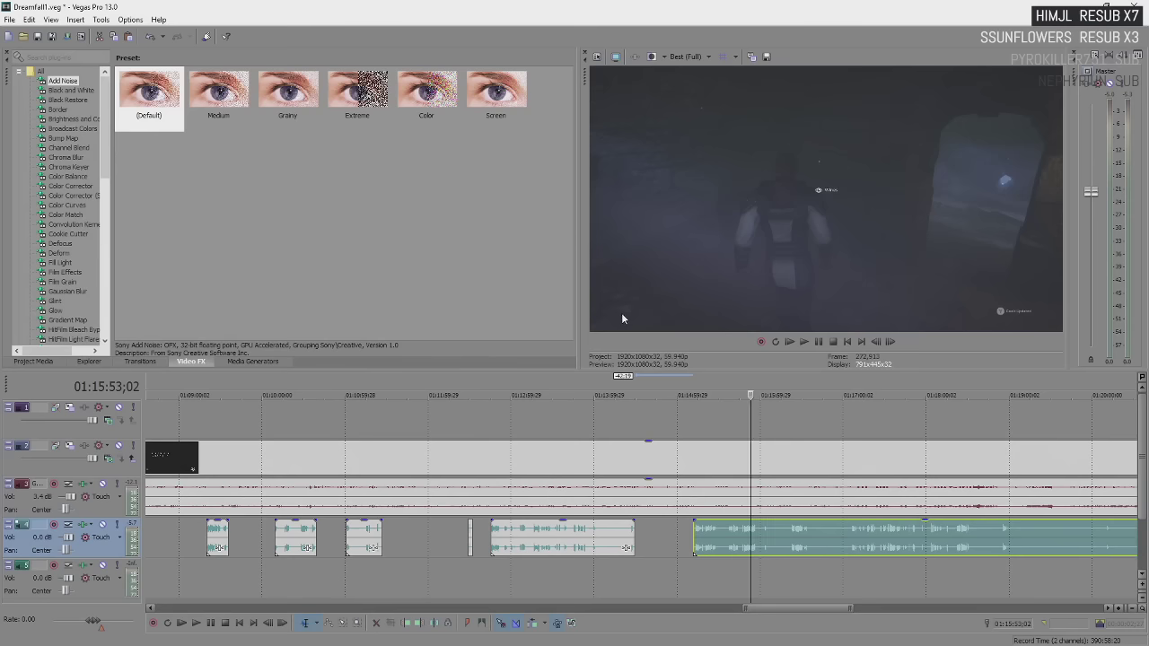
key(space)
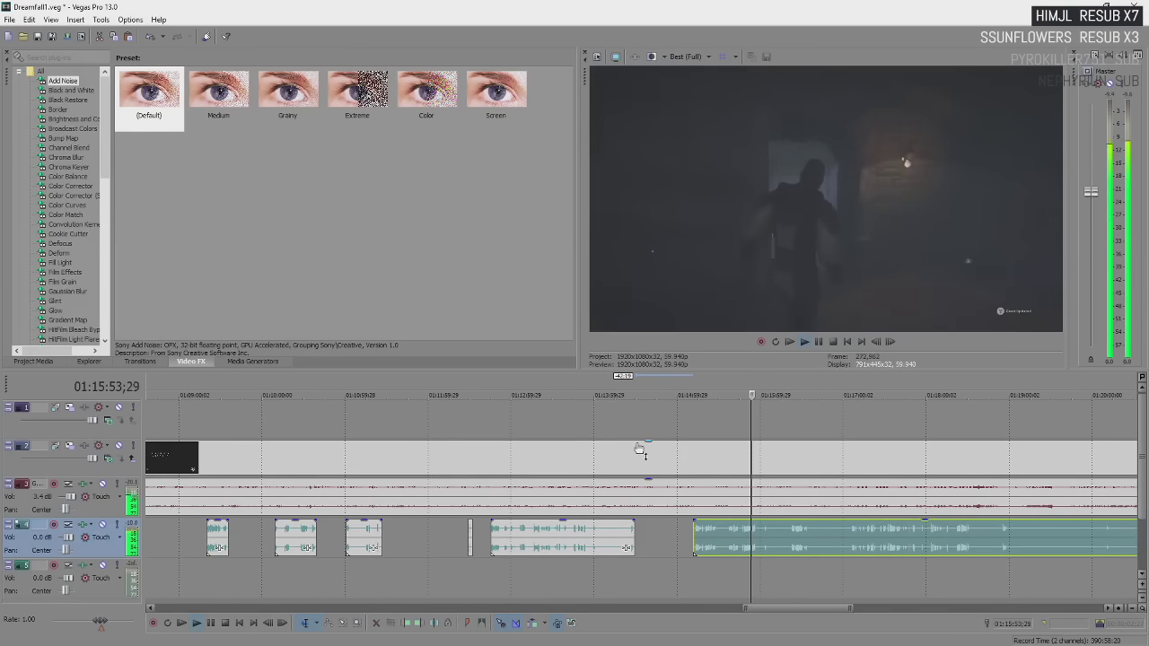
scroll(640, 451, down, 3)
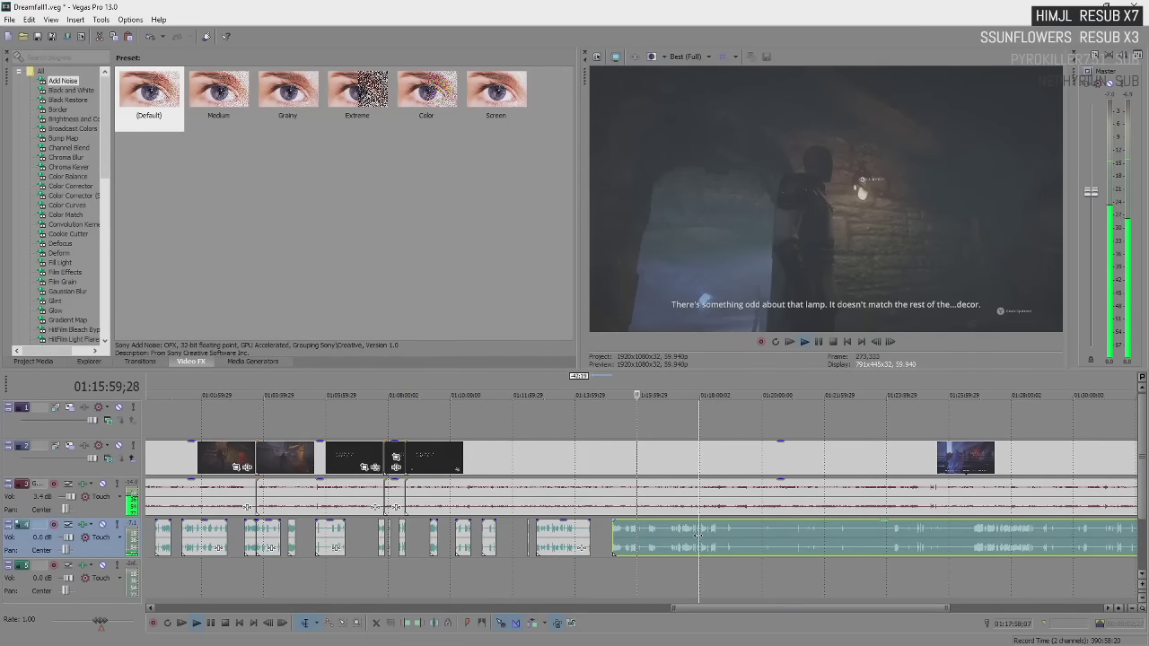
key(space)
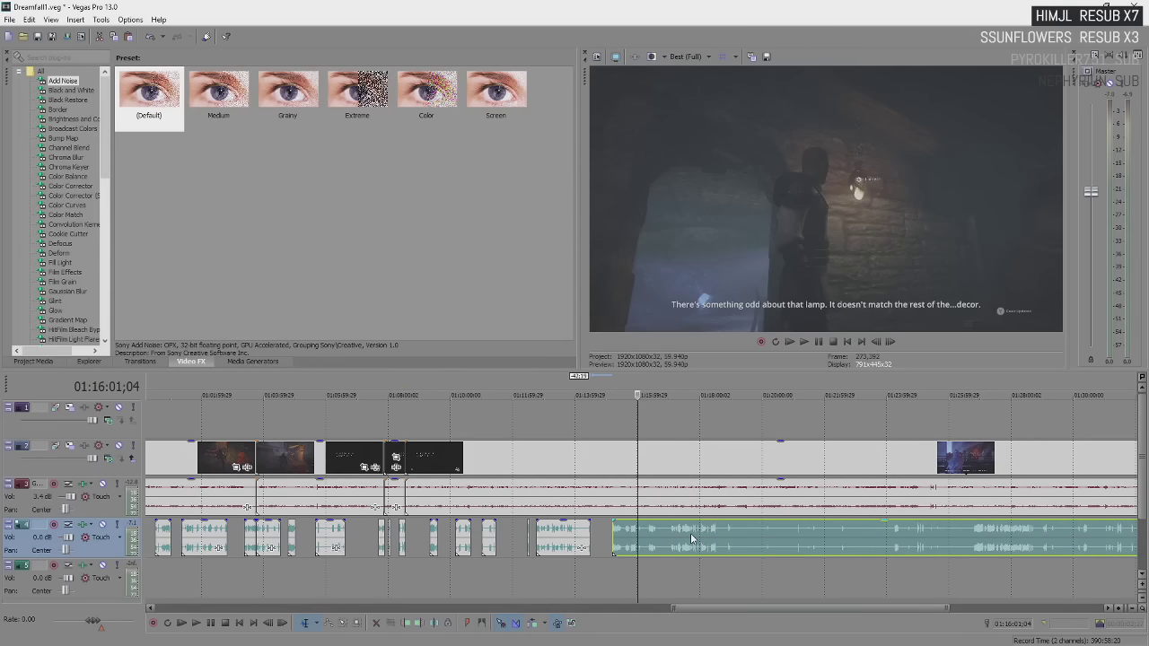
- Review the footage from 01:16:01 to about 01:16:27, comparing the playback with the commentary waveform
scroll(692, 539, up, 5)
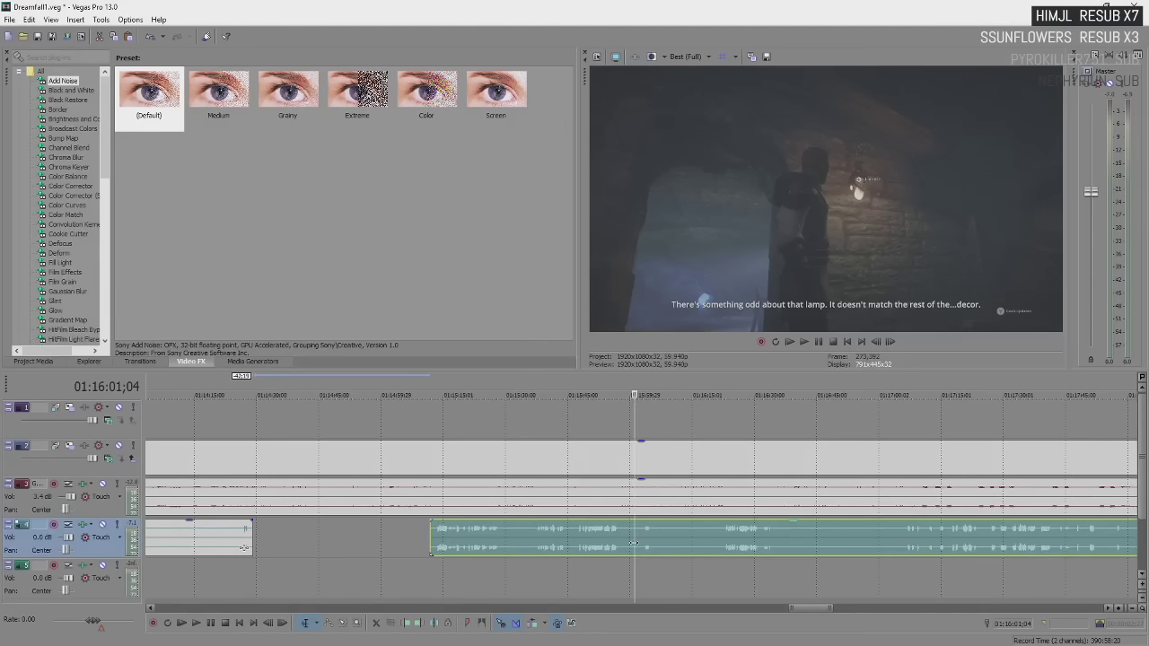
click(634, 545)
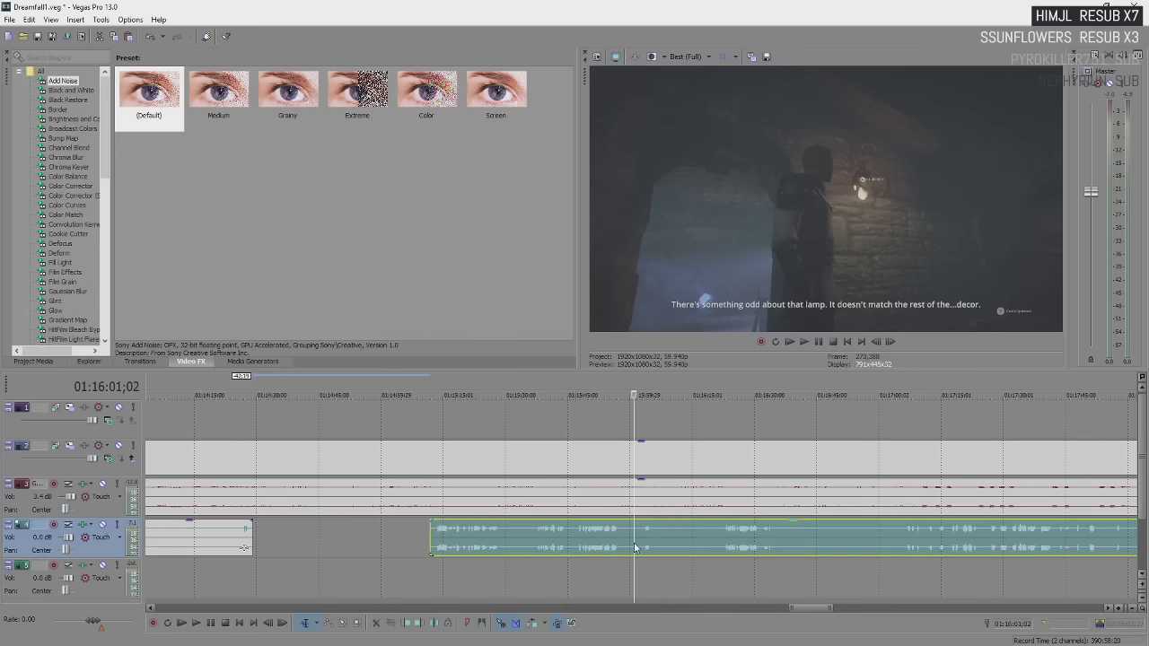
scroll(634, 547, up, 3)
scroll(635, 548, down, 3)
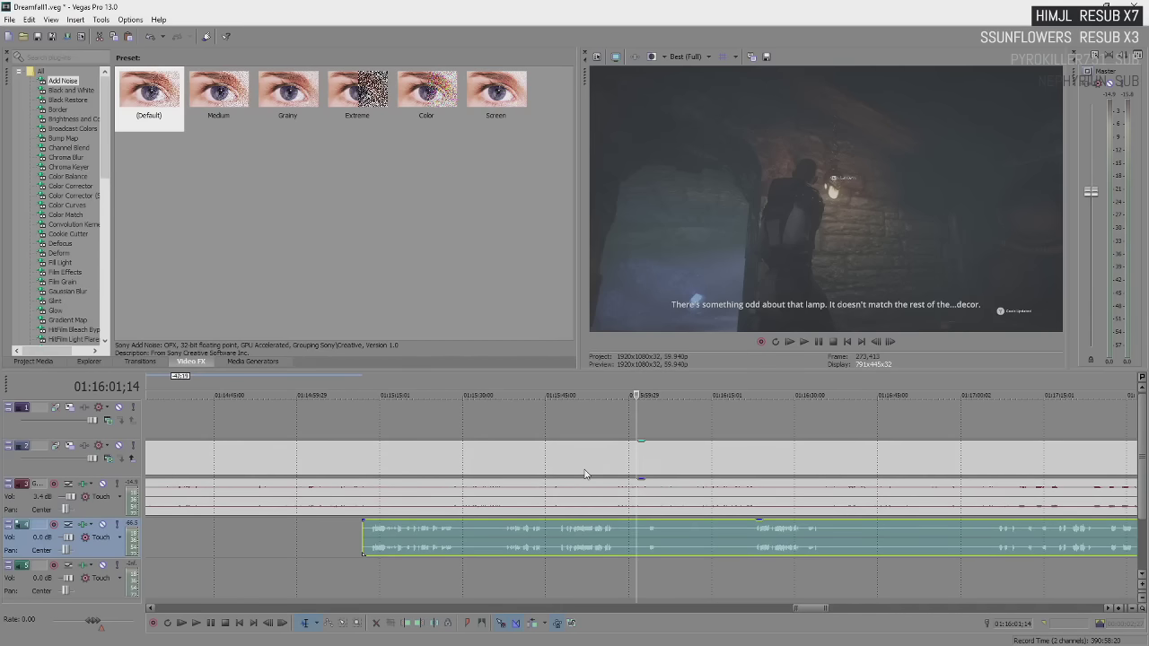
key(space)
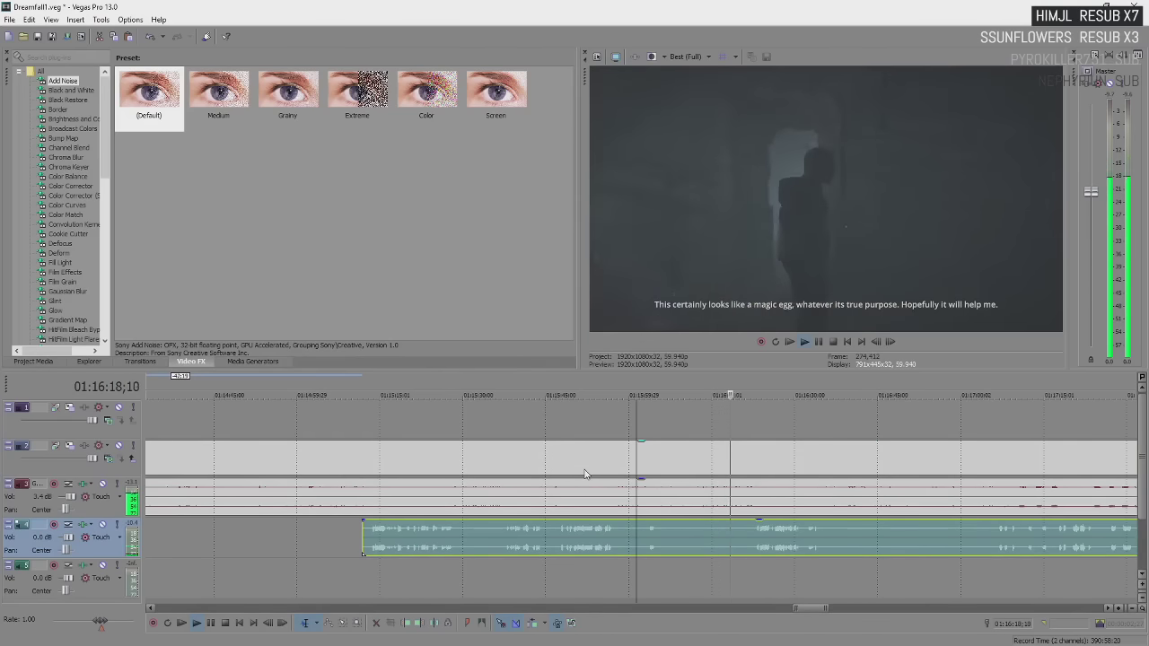
scroll(585, 474, down, 3)
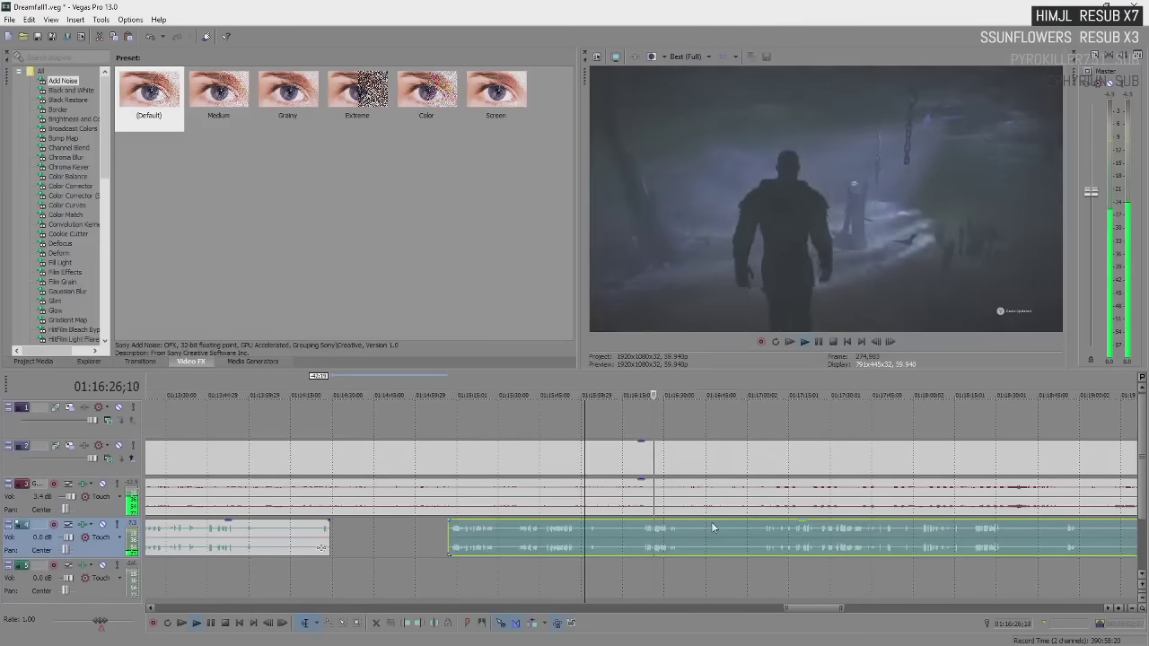
key(Return)
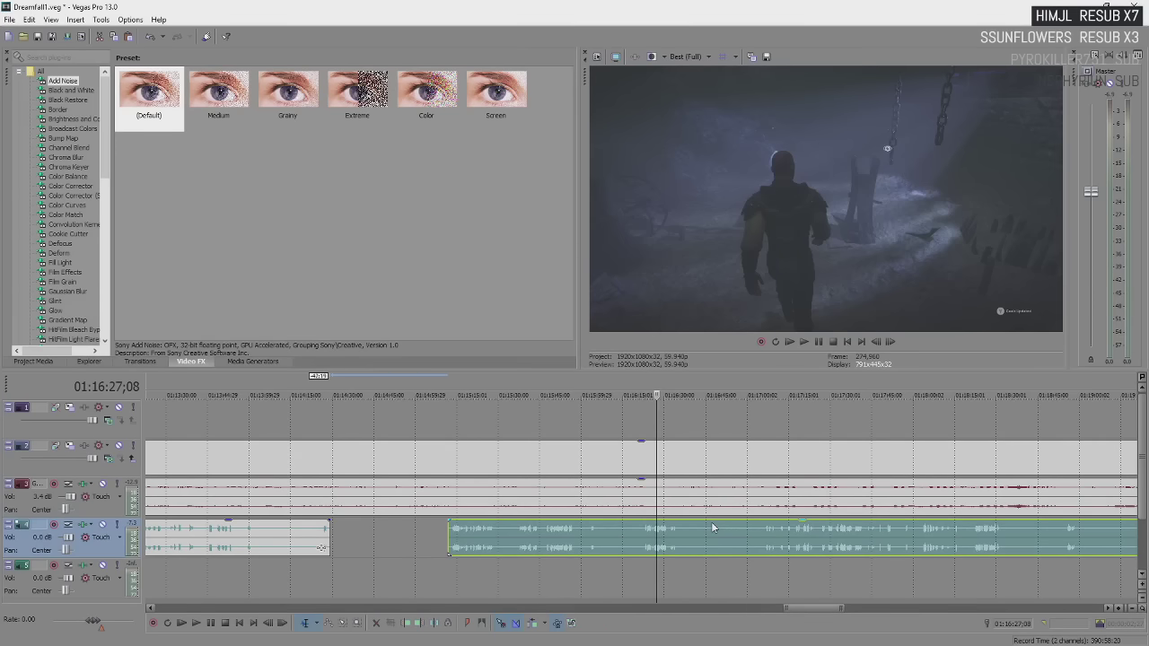
- Review the magic symbols scene from about 01:16:27 to 01:17:27, pausing to judge which parts to keep
key(space)
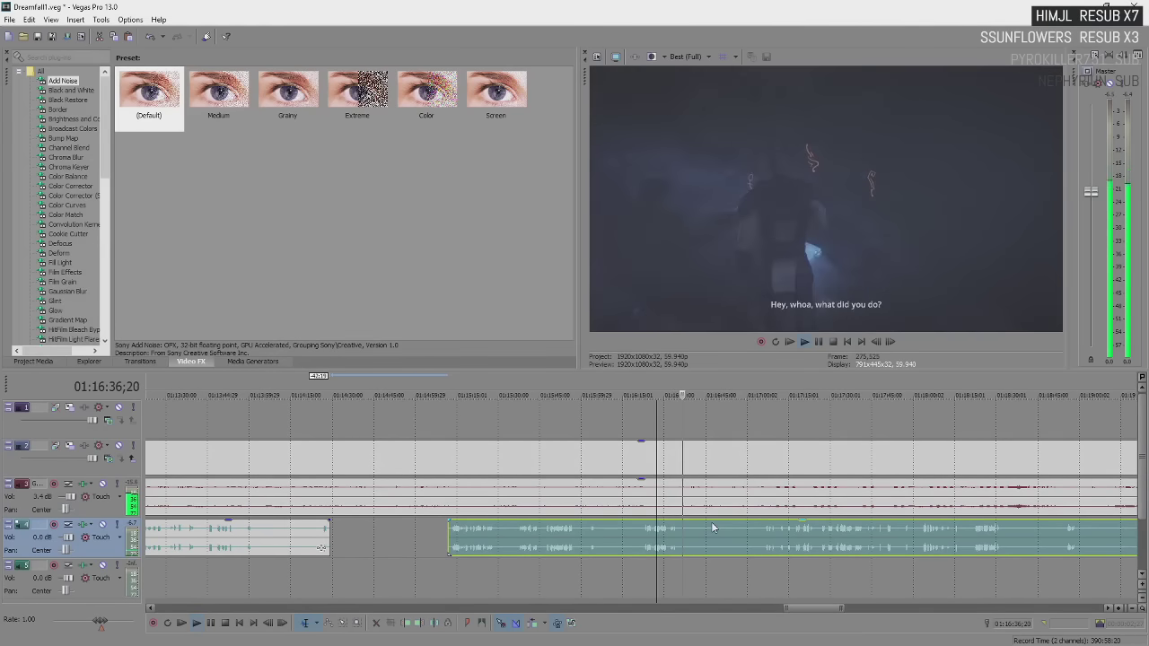
key(space)
key(space)
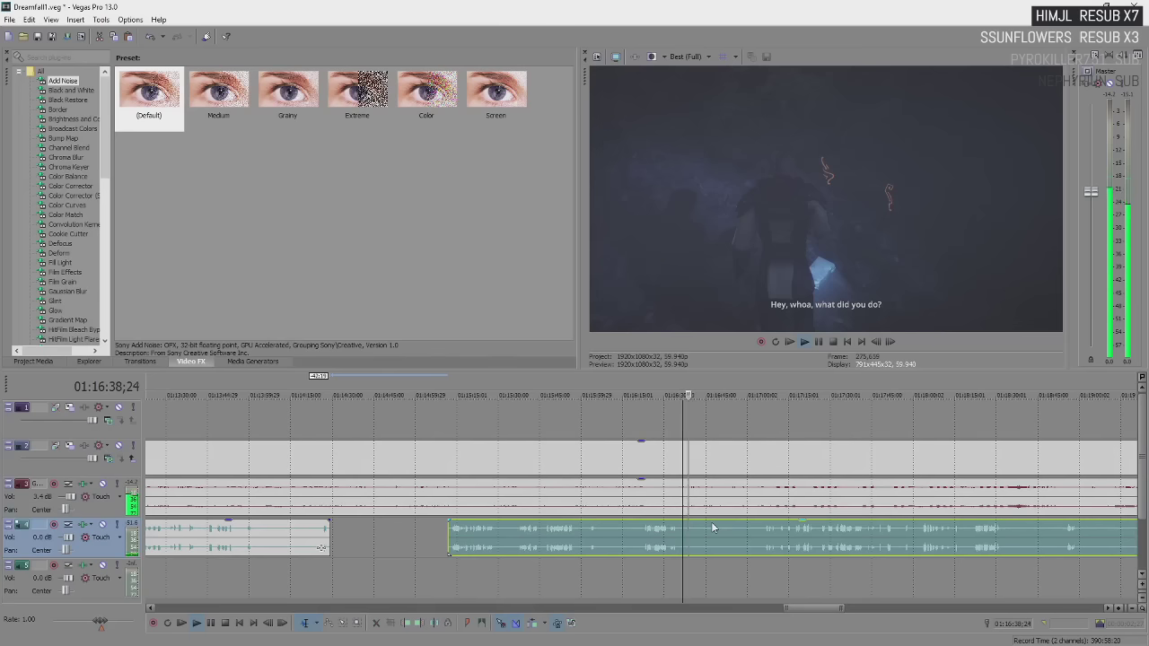
key(Return)
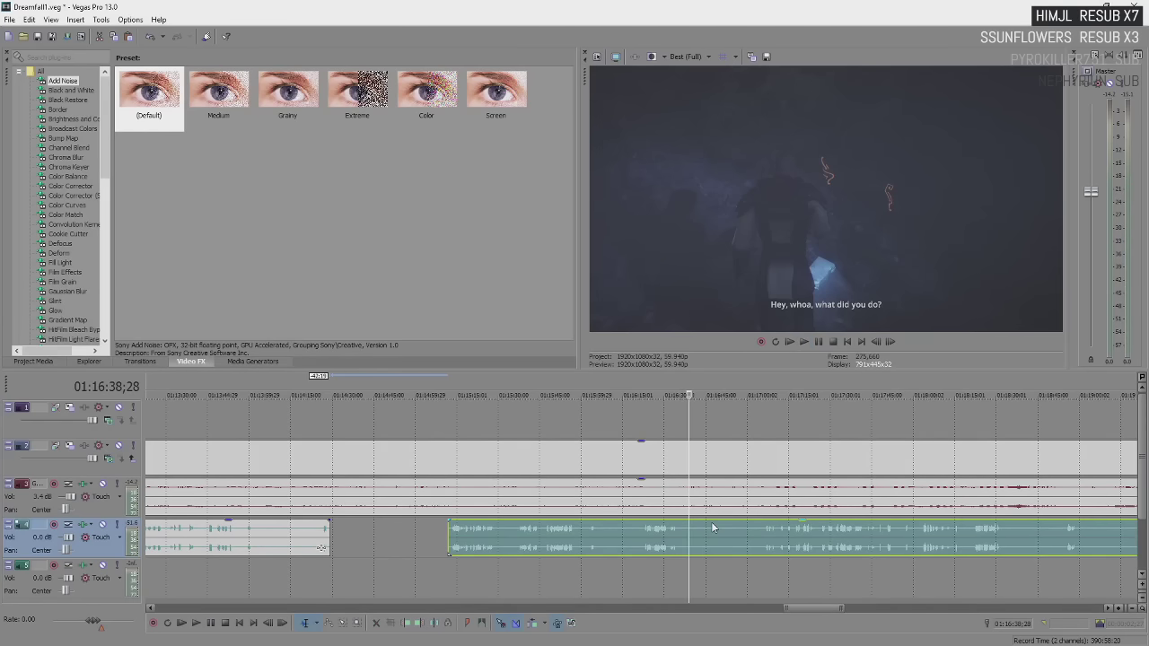
key(space)
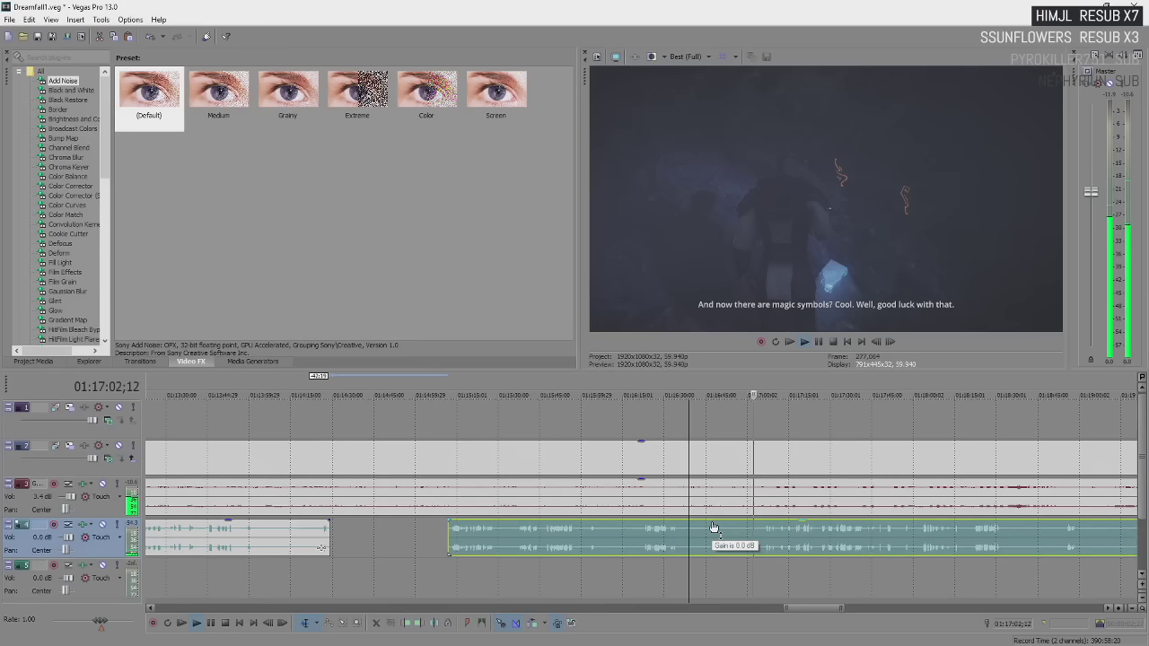
key(space)
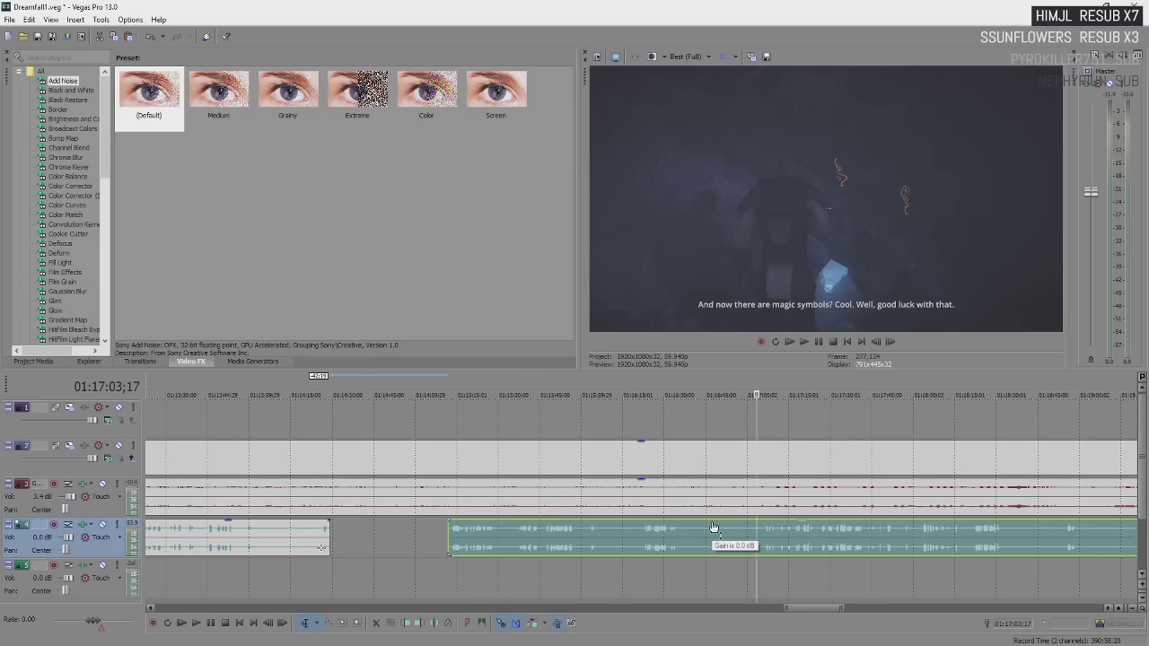
key(space)
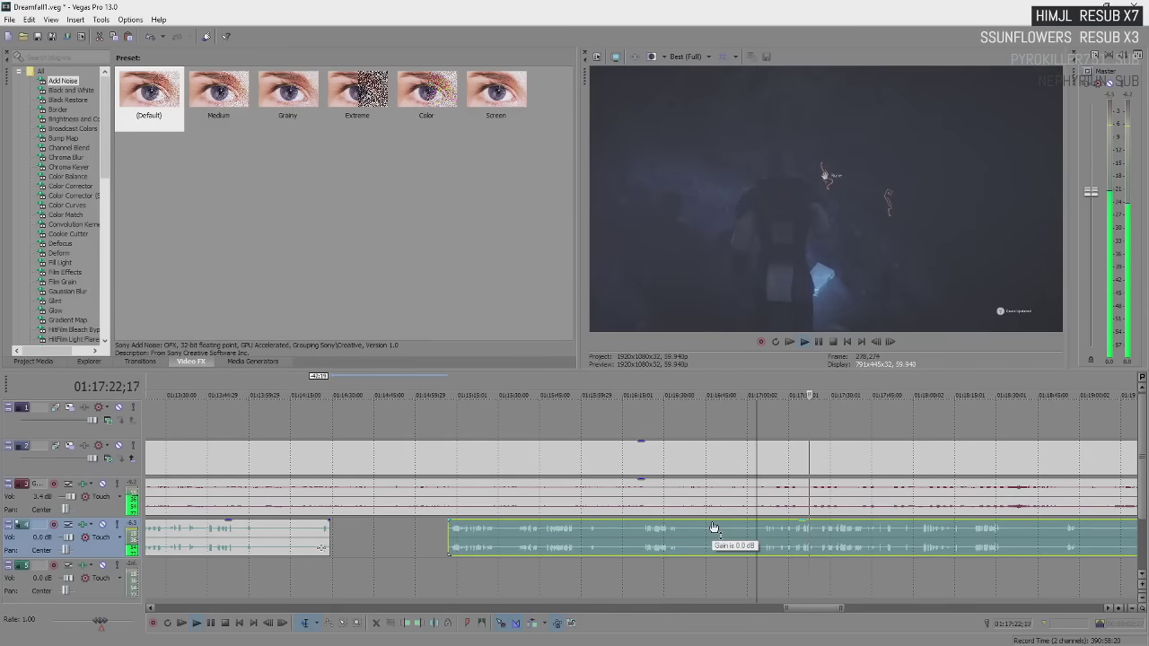
key(Return)
key(Return)
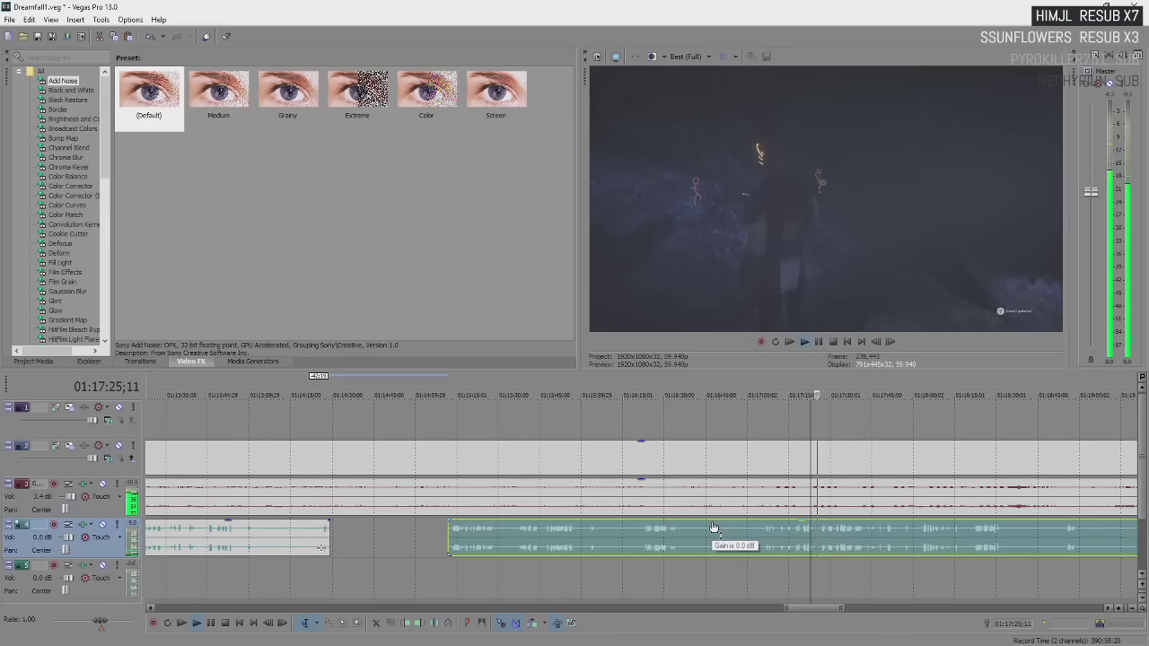
key(Return)
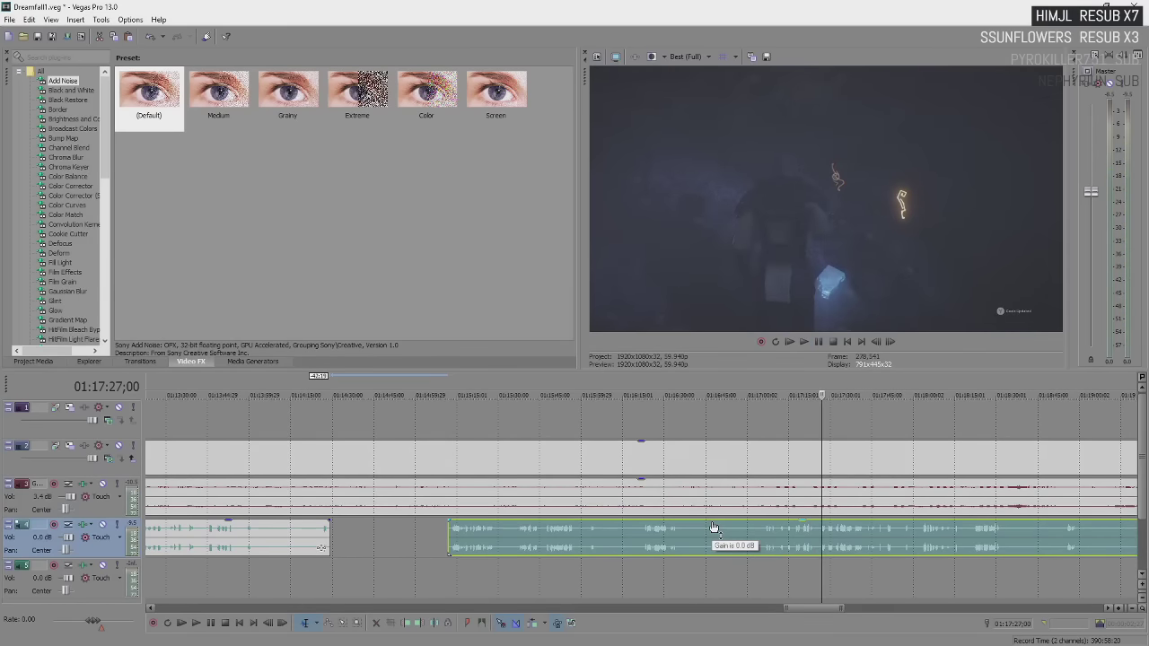
- Inspect the commentary waveform after 01:17:27 and play the symbol puzzle through to about 01:17:49
scroll(714, 528, up, 5)
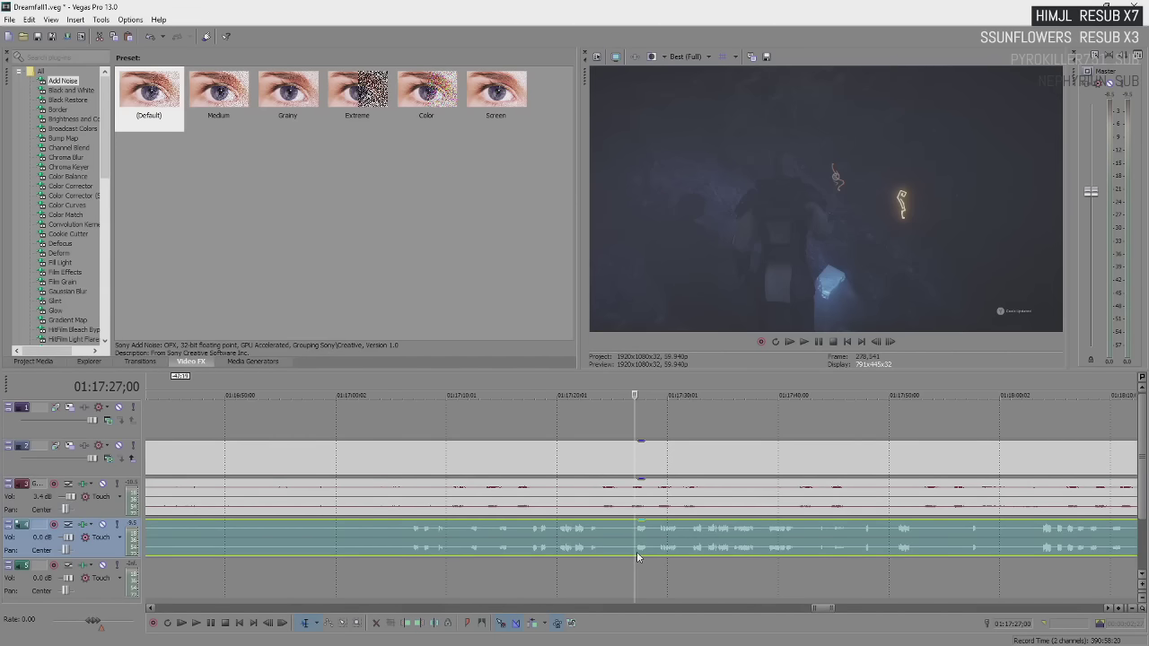
key(space)
scroll(637, 551, down, 3)
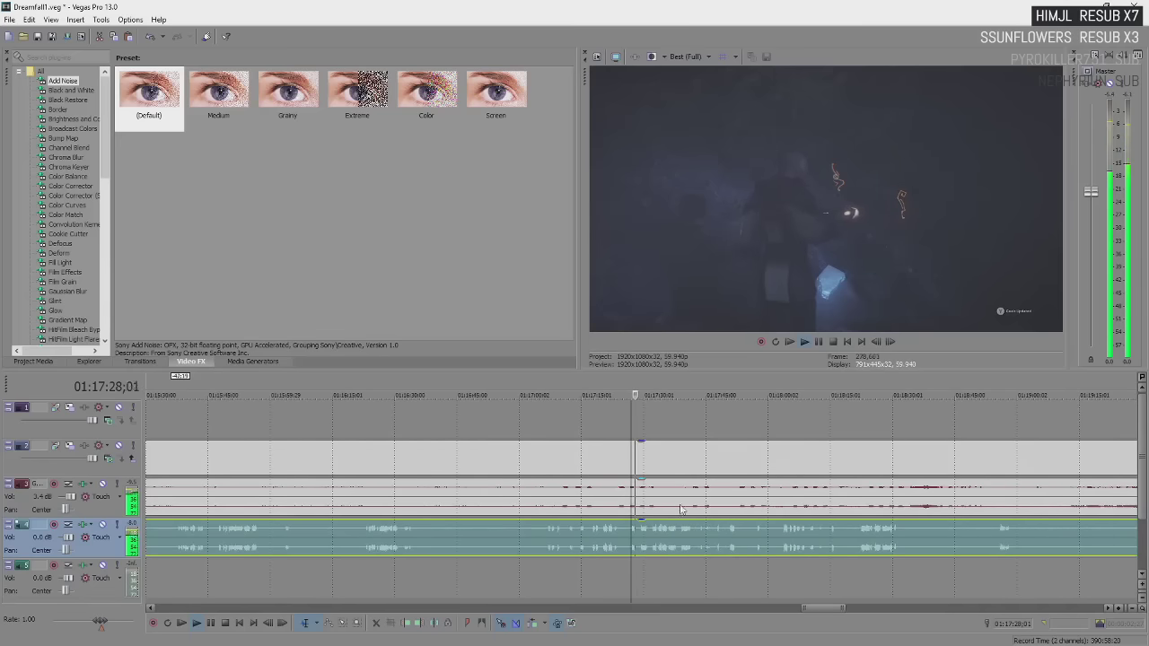
scroll(708, 546, up, 2)
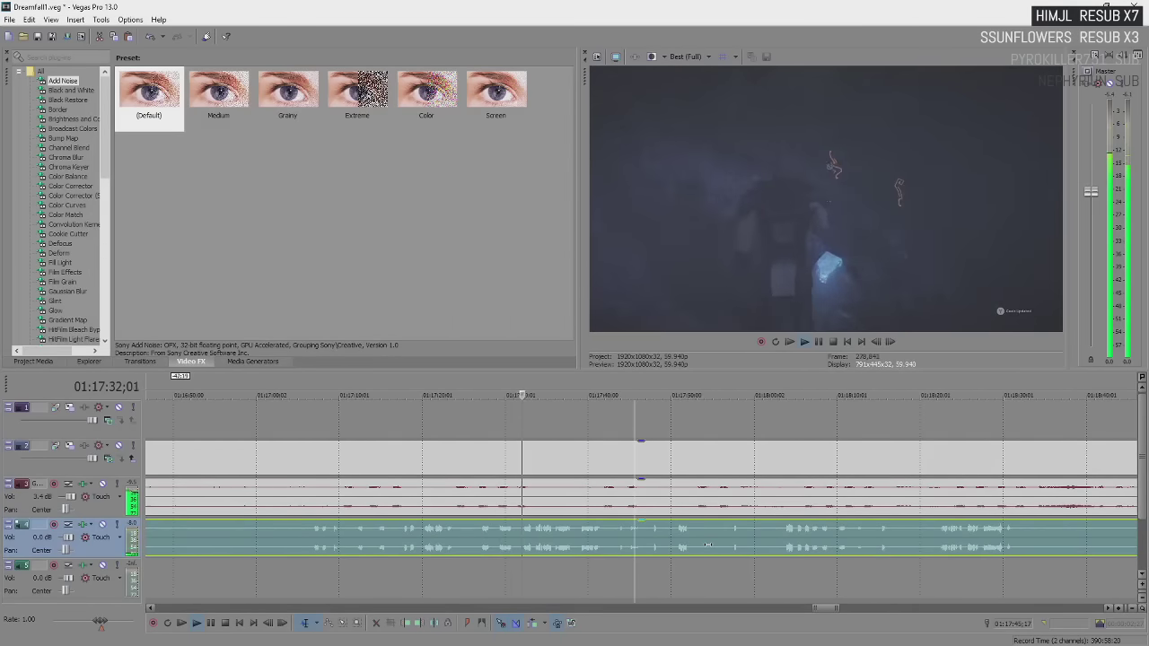
scroll(701, 544, right, 3)
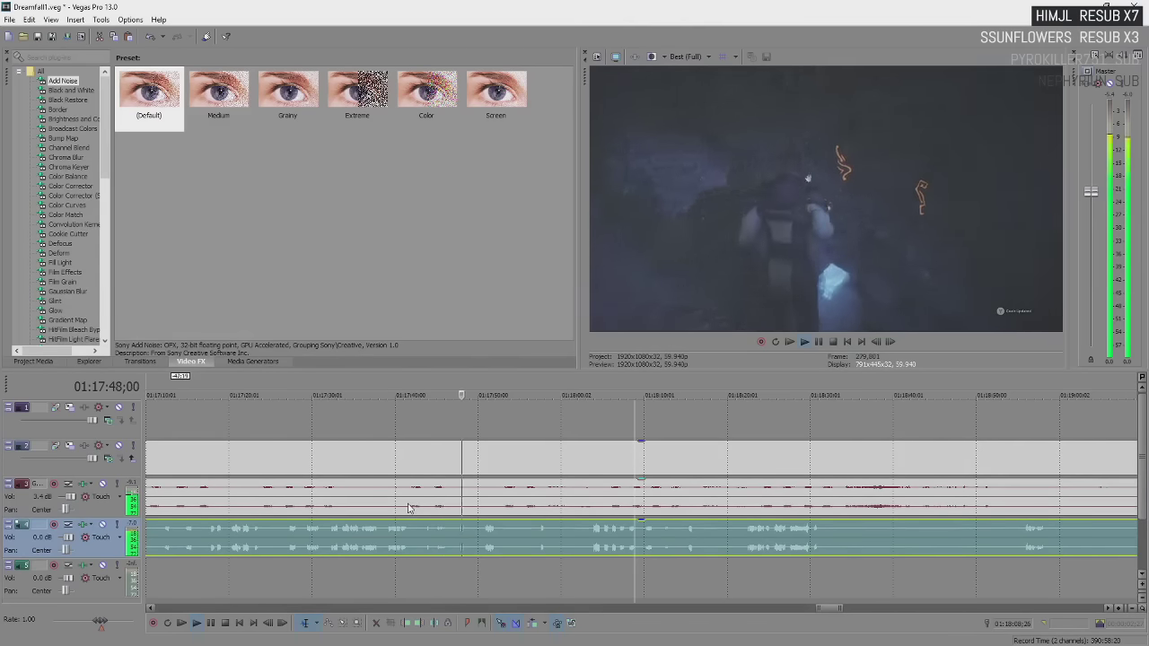
key(Return)
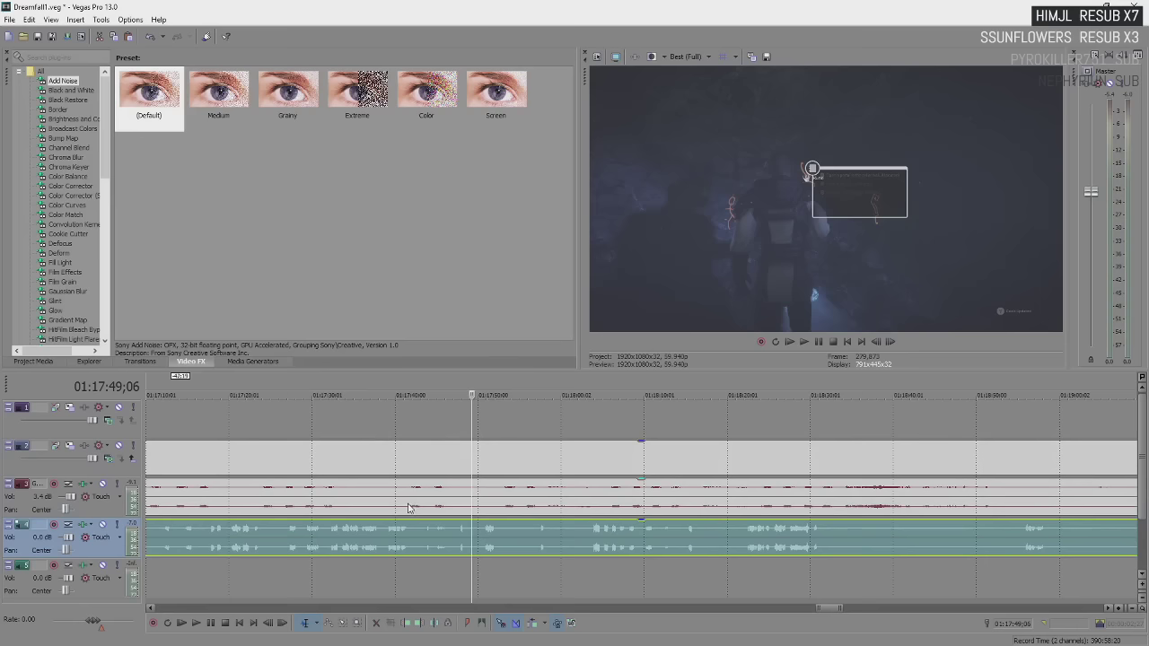
- Replay the puzzle passage from about 01:17:20 and split the video with its audio tracks at 01:17:26;09
click(319, 488)
click(322, 487)
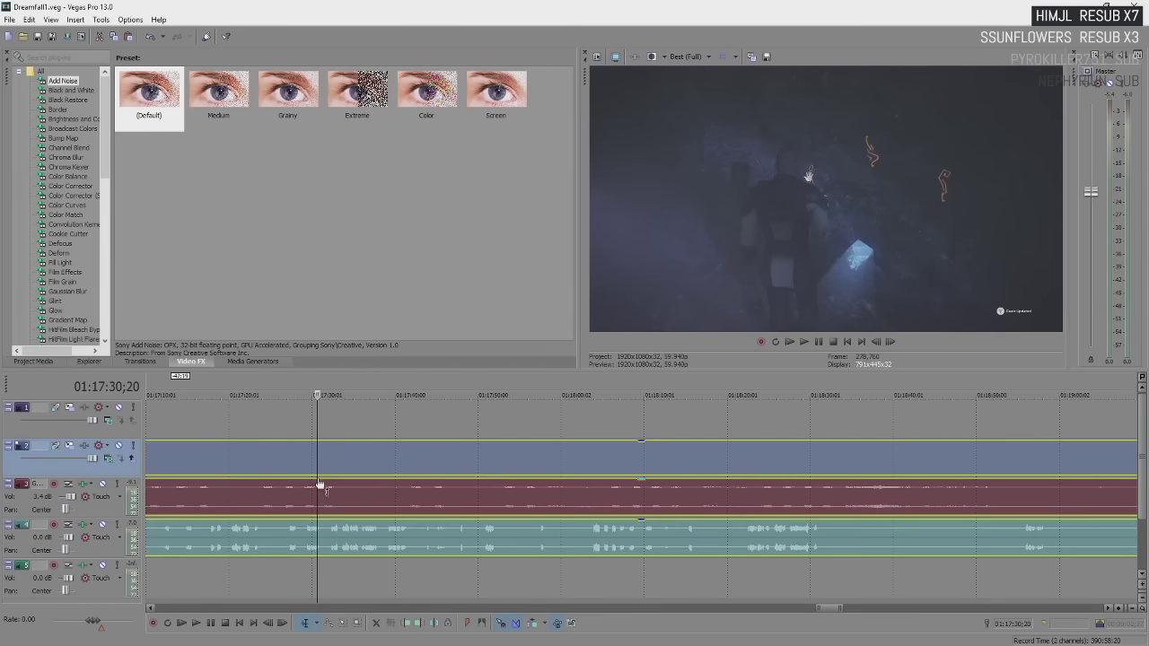
click(239, 461)
key(Return)
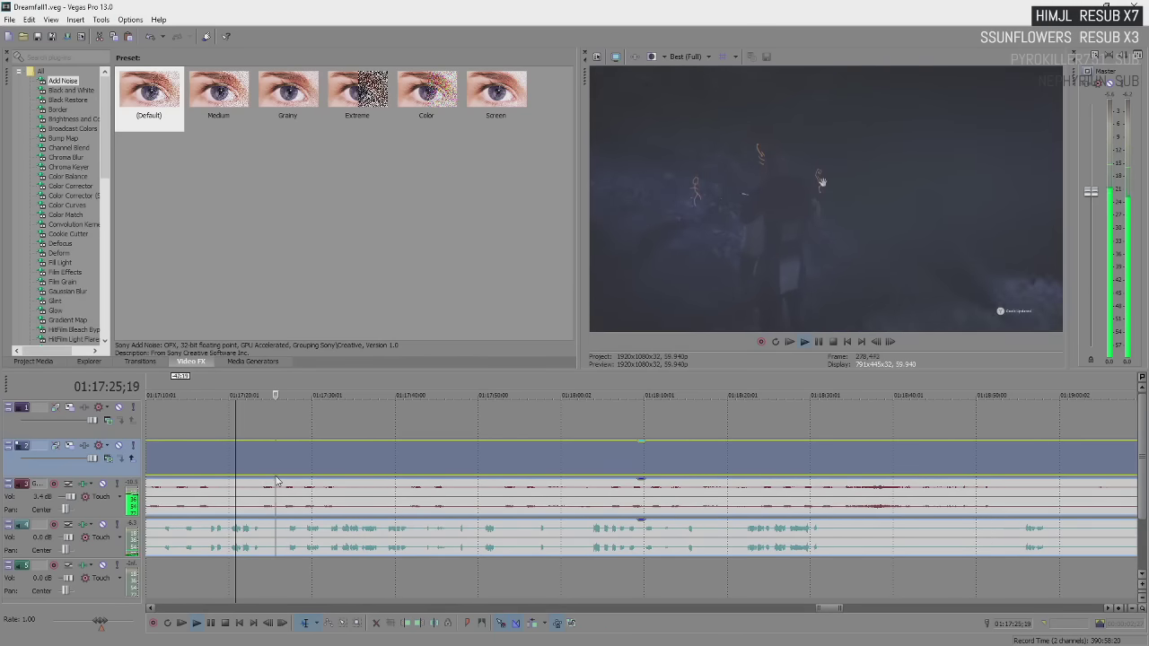
key(Return)
key(s)
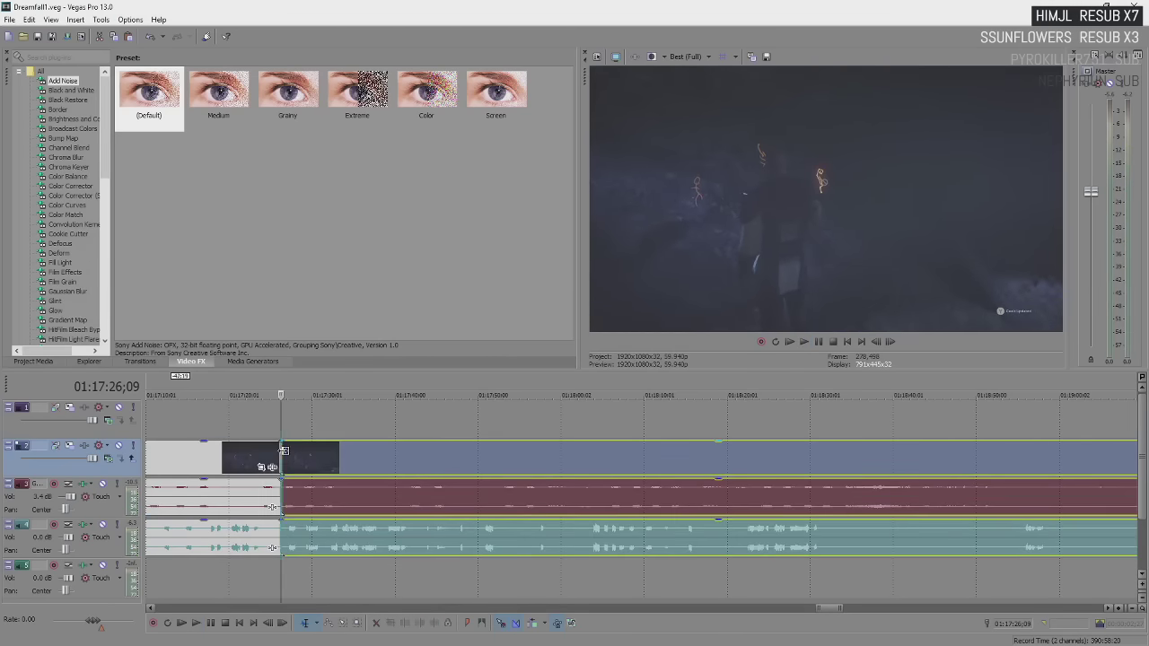
- Trim the start of the clip after the split to about 01:18:03 and play from the new start
drag(284, 451, 593, 451)
click(588, 484)
key(space)
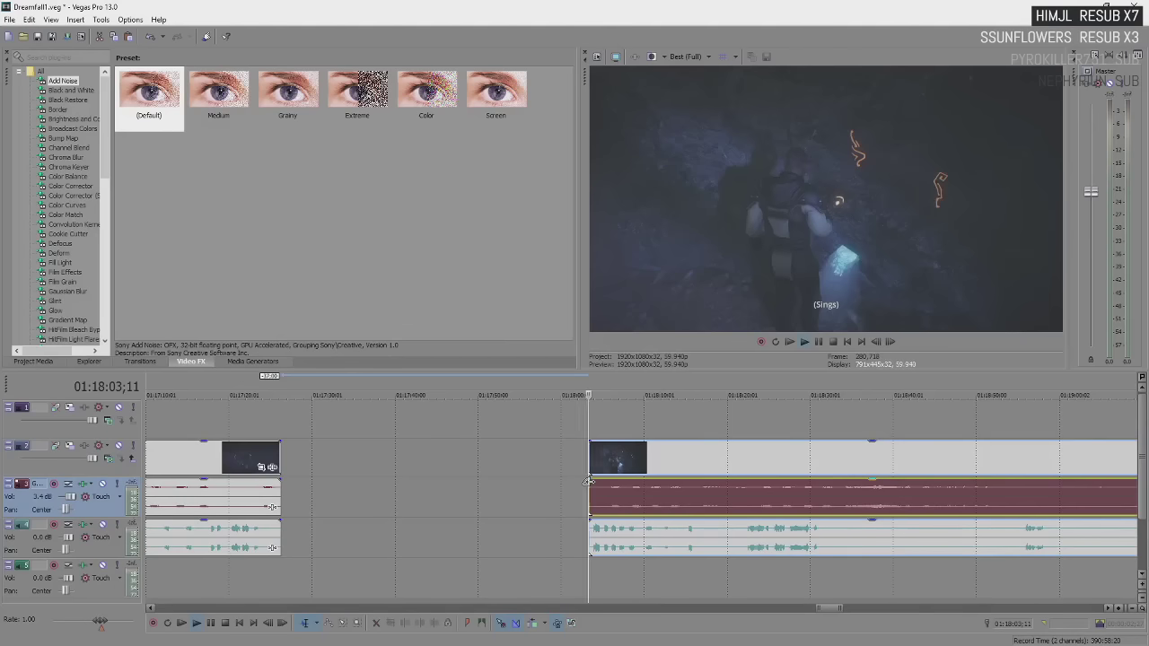
- Extend the second clip's start back to about 01:17:50 and play from there
key(Return)
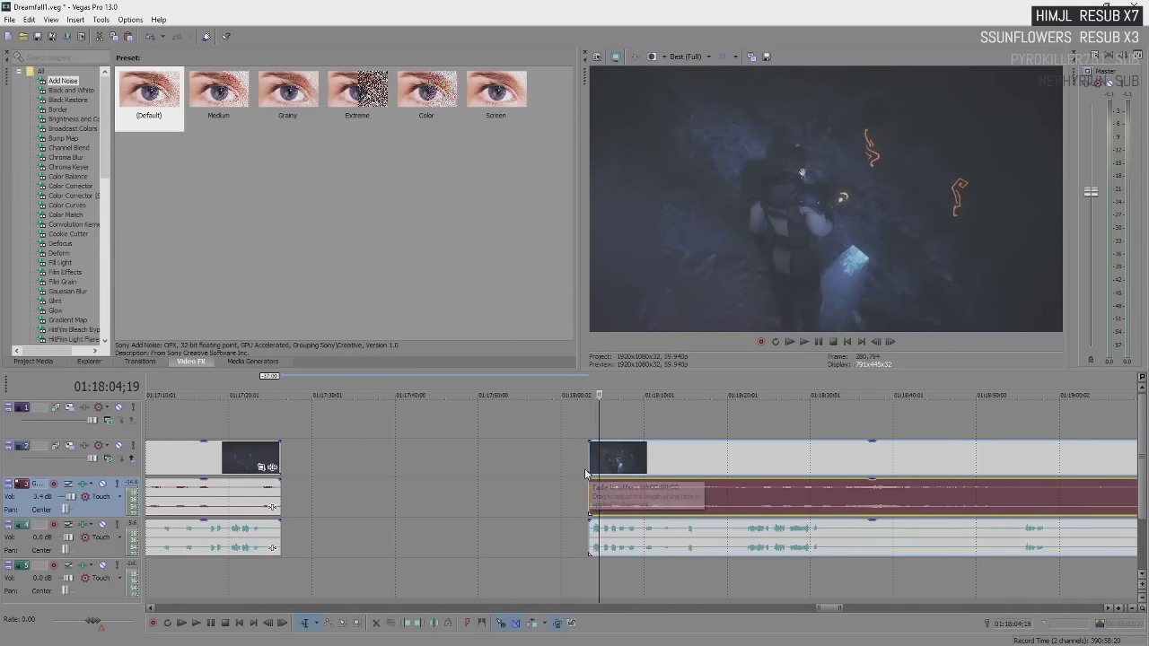
drag(591, 458, 481, 458)
key(space)
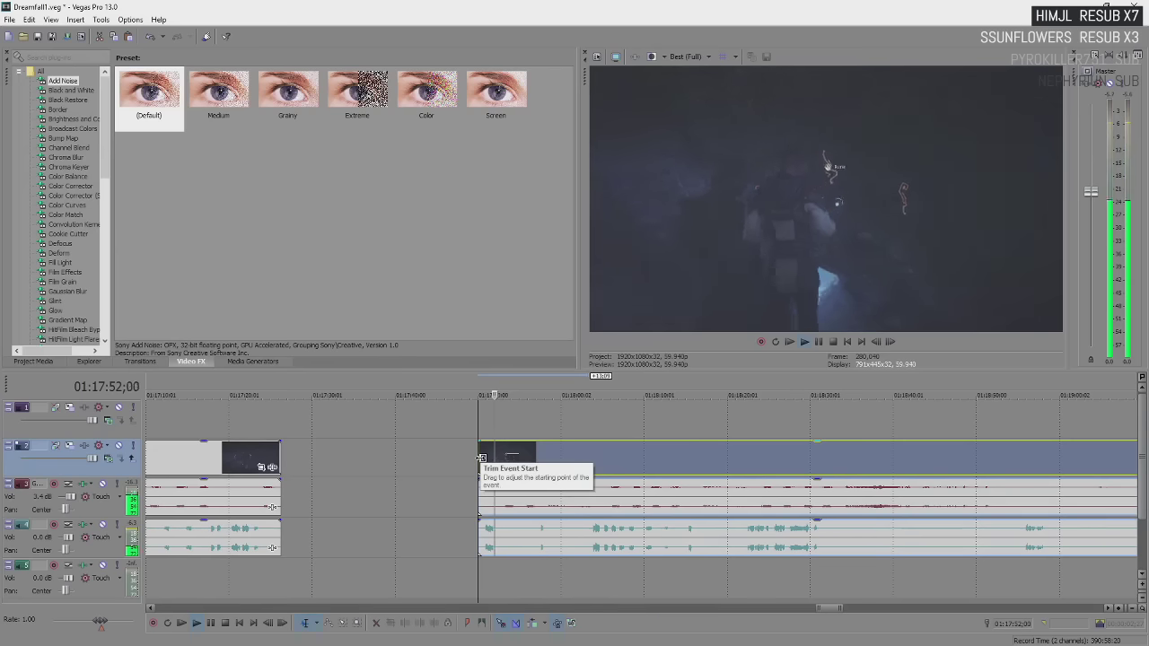
- Trim the start of the second clip to 01:17:53;13 and play from the new start
key(Return)
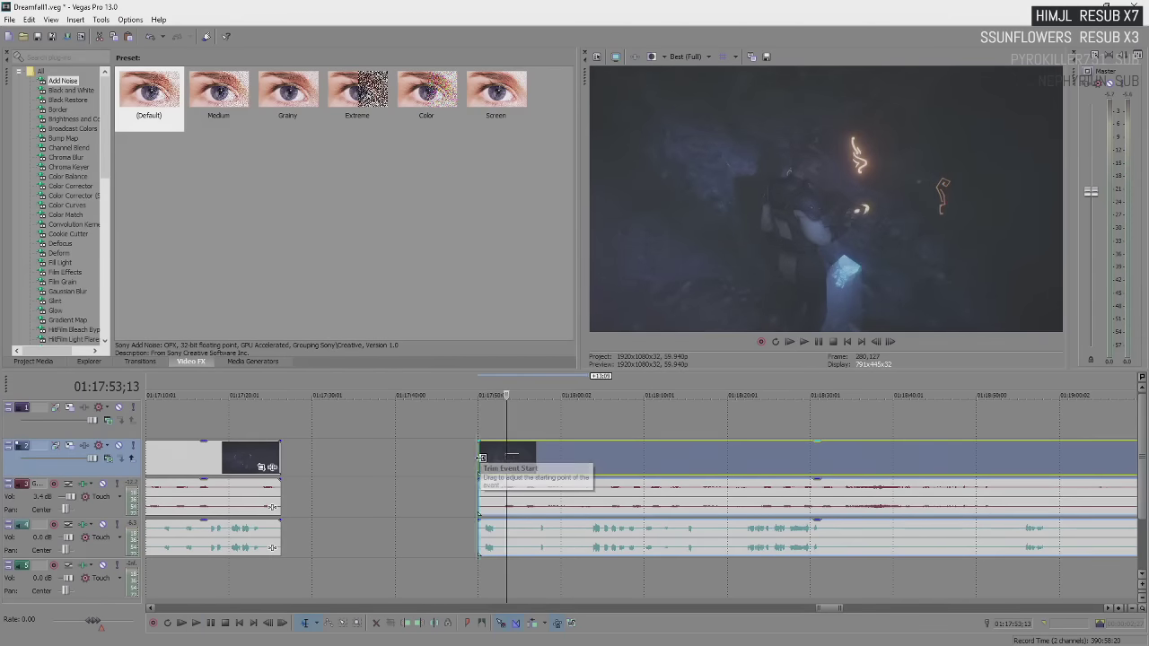
drag(482, 458, 508, 459)
key(space)
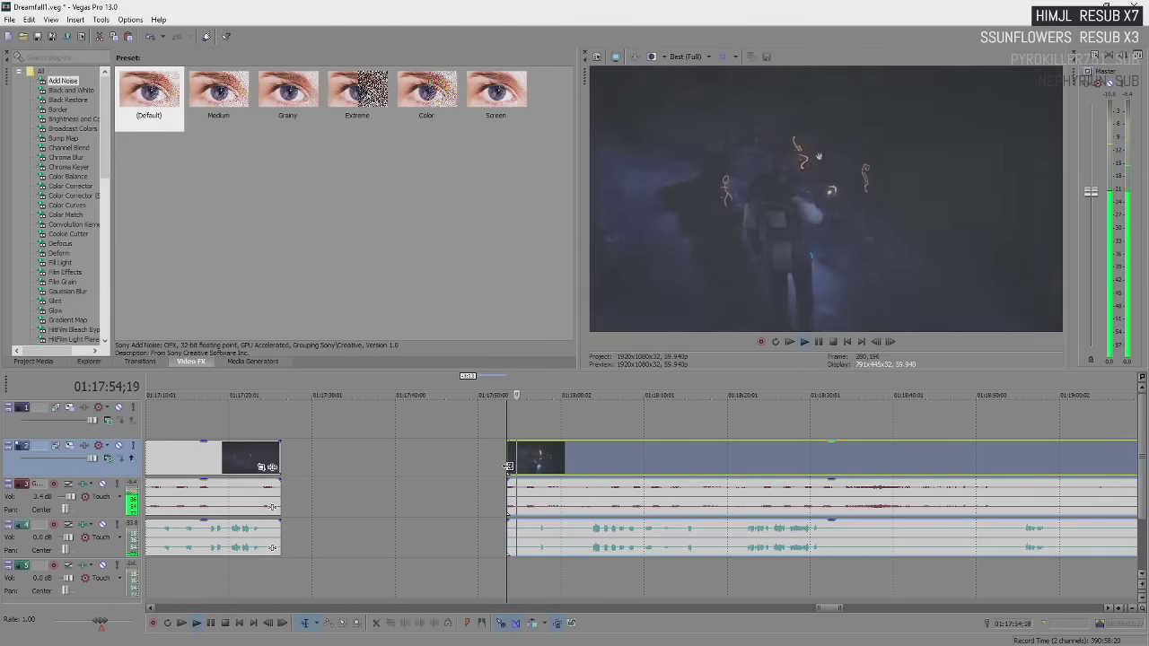
- Move the second clip with its audio tracks earlier so it overlaps the first clip's end in a 2:00 crossfade
key(Return)
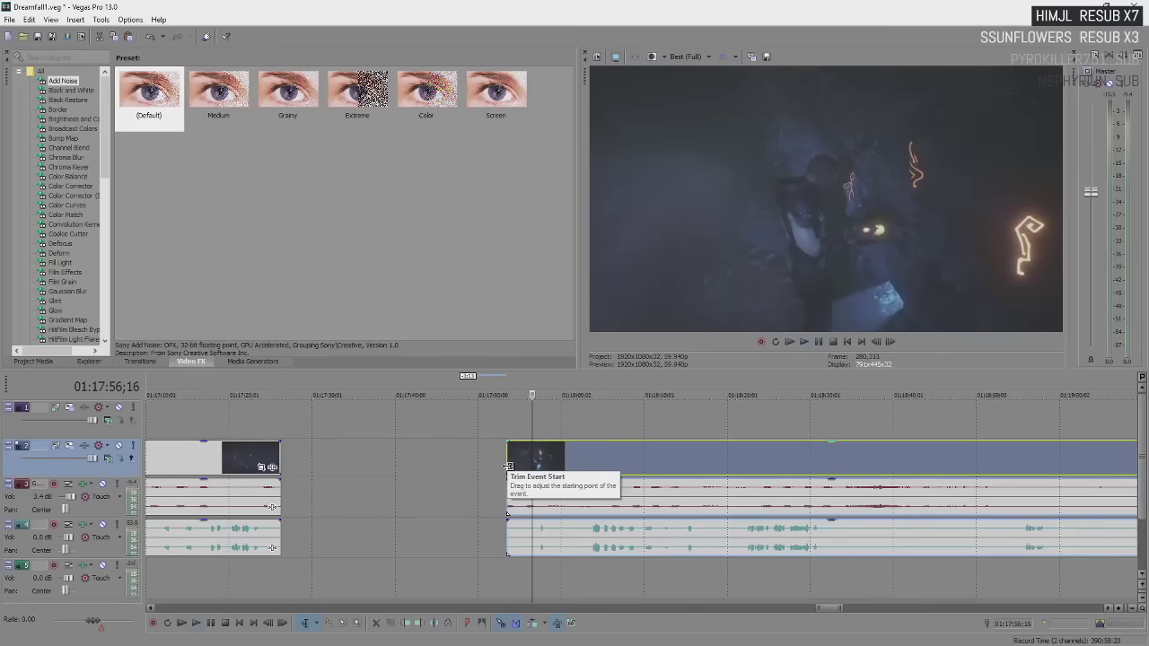
drag(508, 466, 271, 455)
key(space)
key(Return)
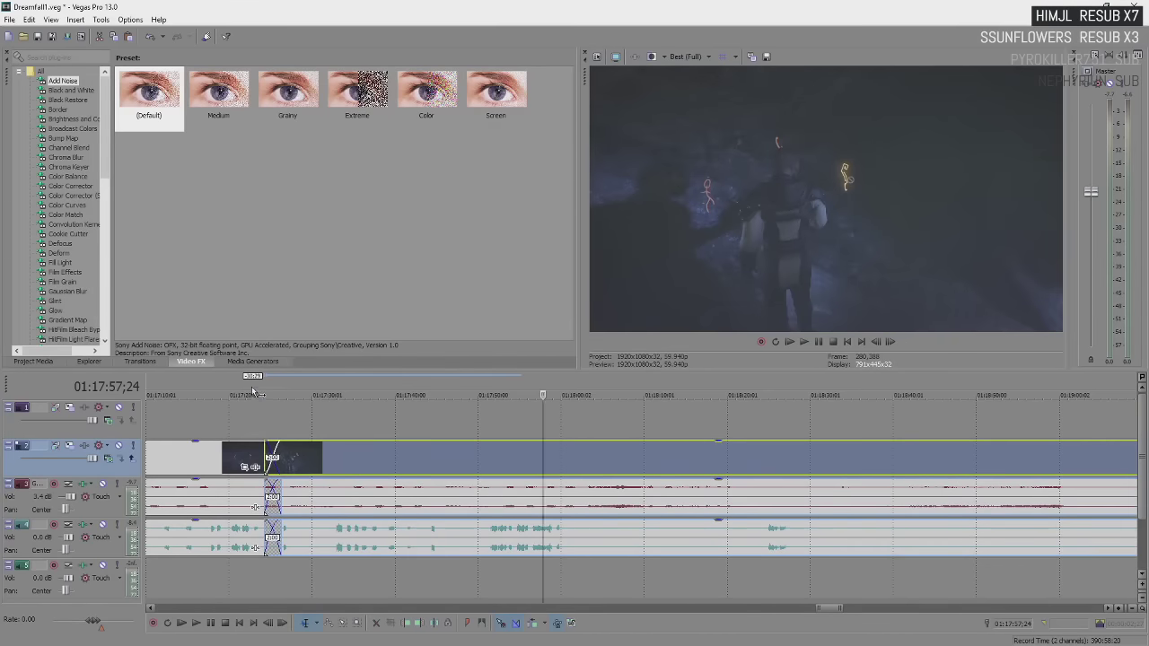
- Mark the crossfade near 01:17:24 as the time selection and review playback from about 01:17:23 to 01:17:42
drag(254, 392, 293, 415)
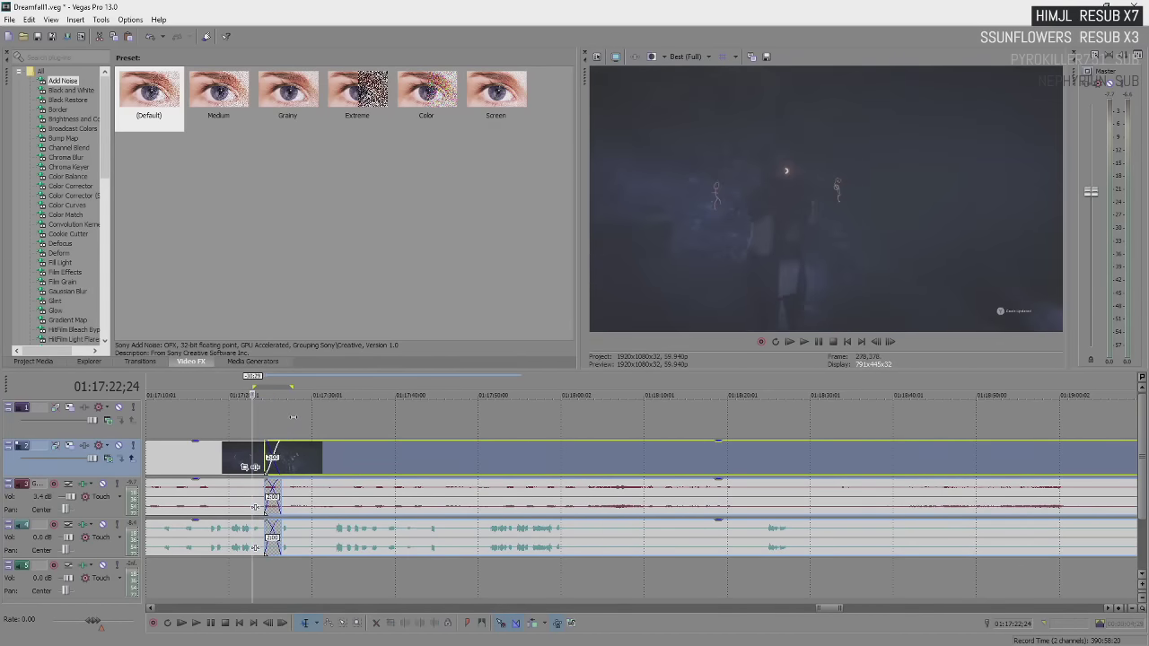
scroll(614, 465, up, 5)
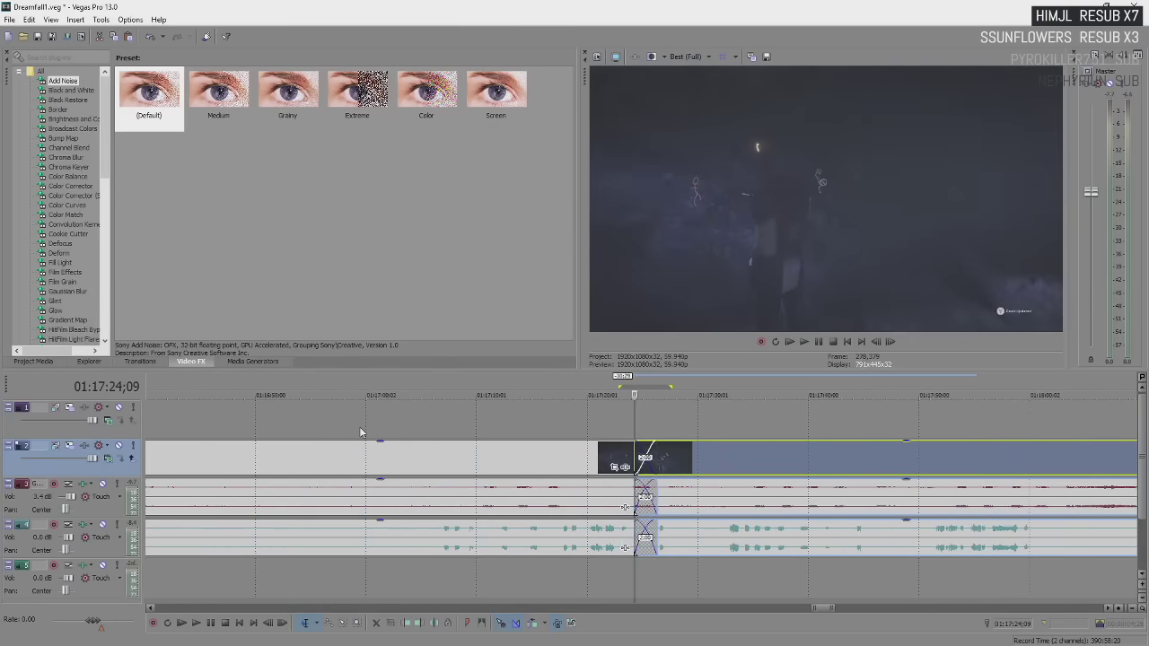
click(609, 465)
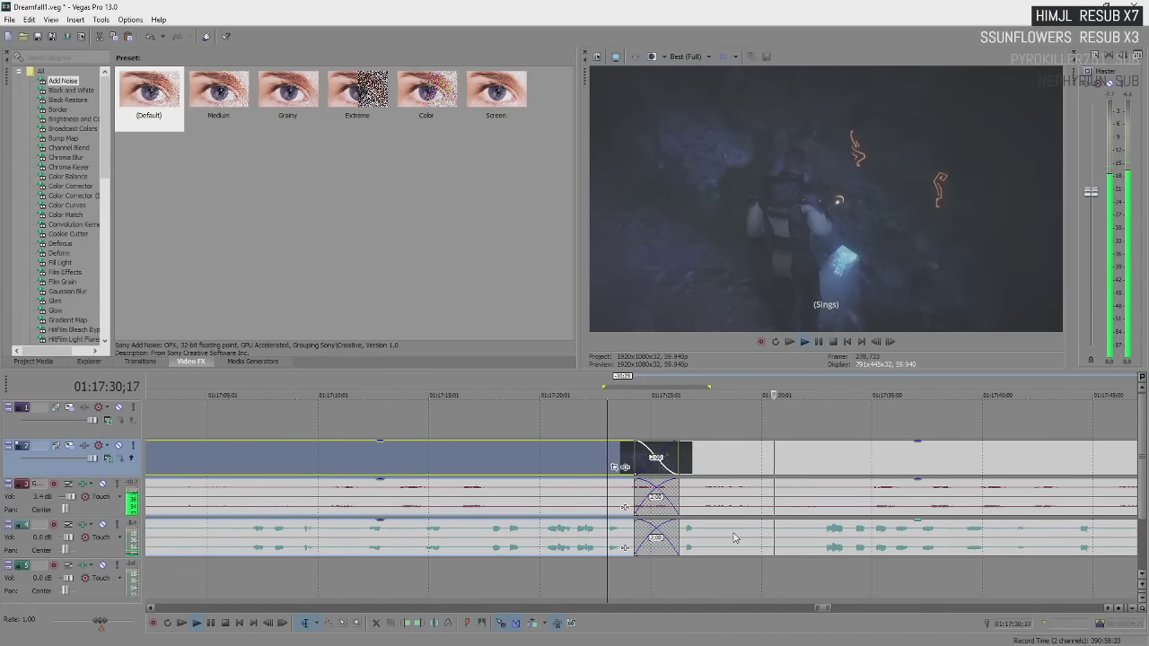
key(Return)
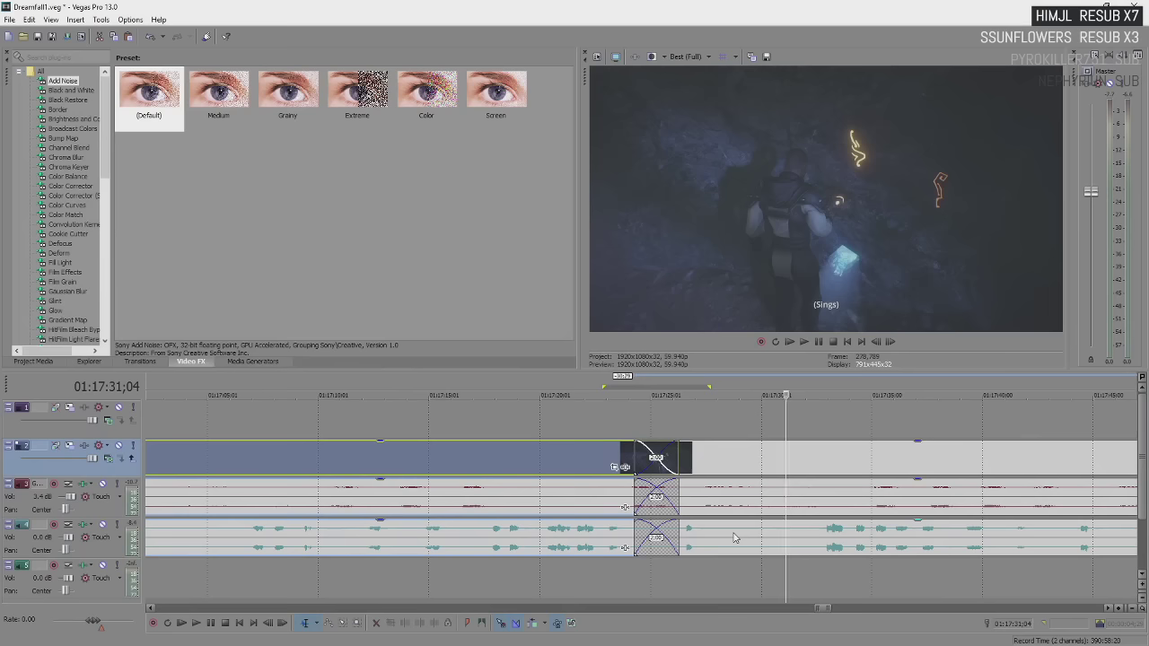
key(space)
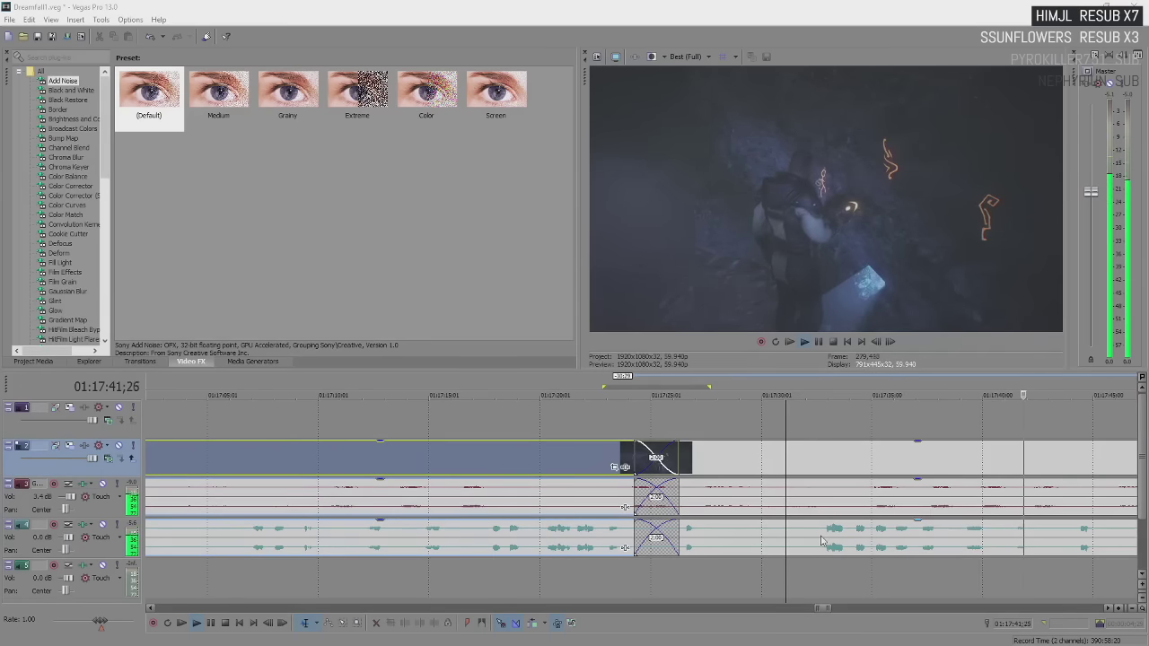
click(901, 521)
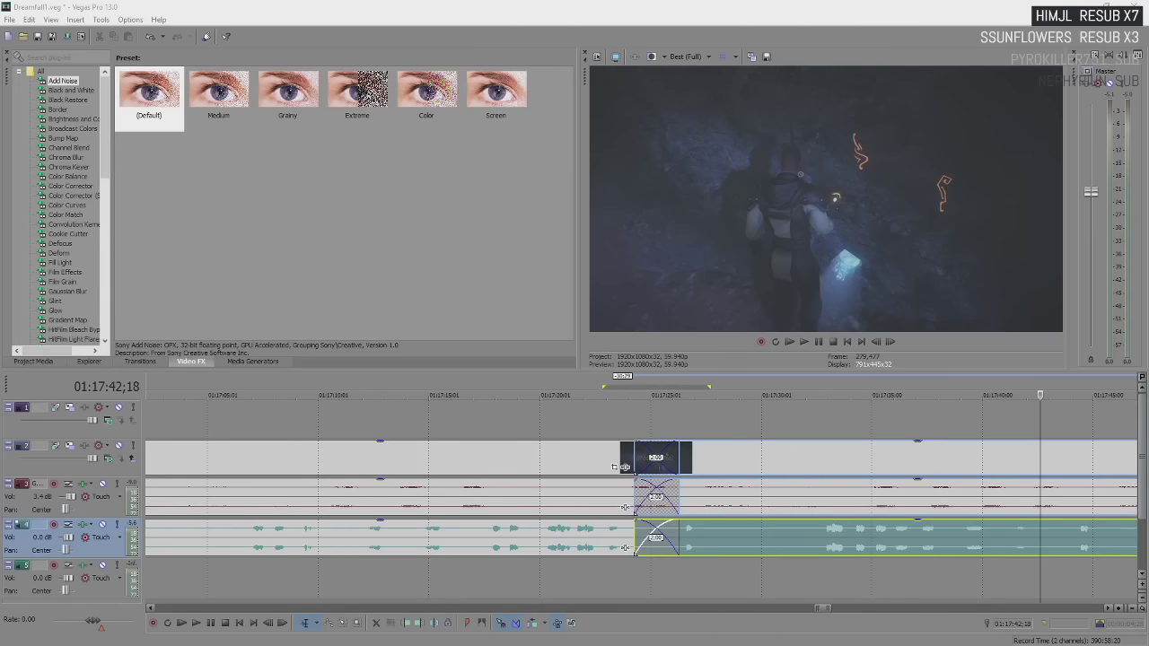
- Continue playback from 01:17:42;18 to about 01:18:08 to review the end of the symbols puzzle
key(space)
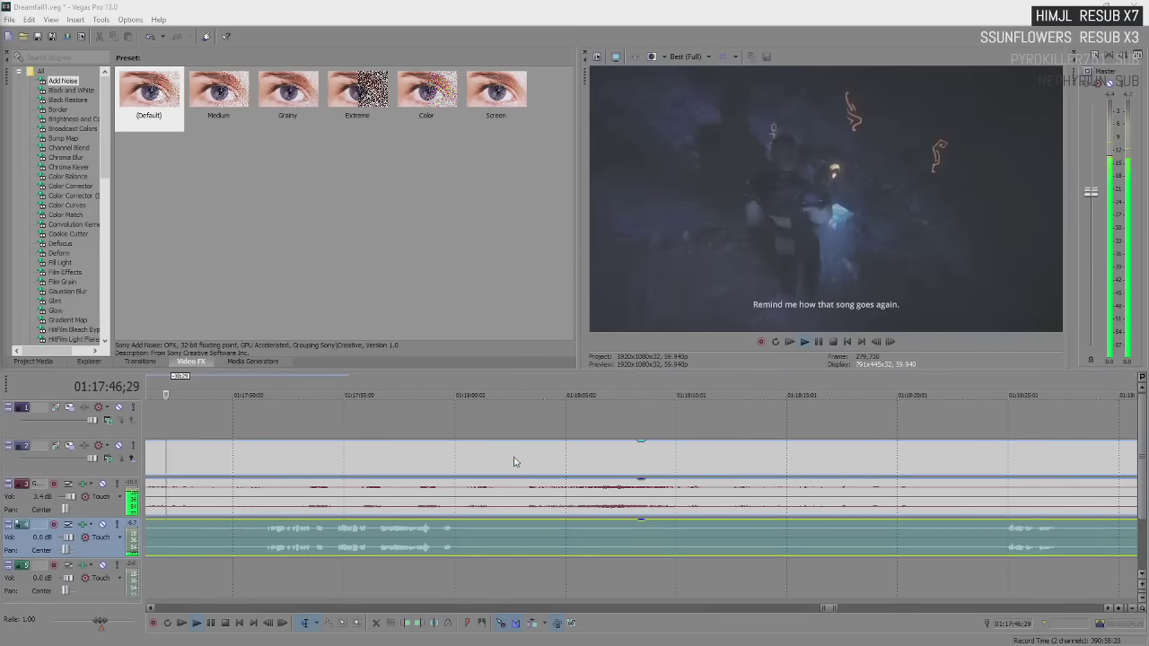
key(Return)
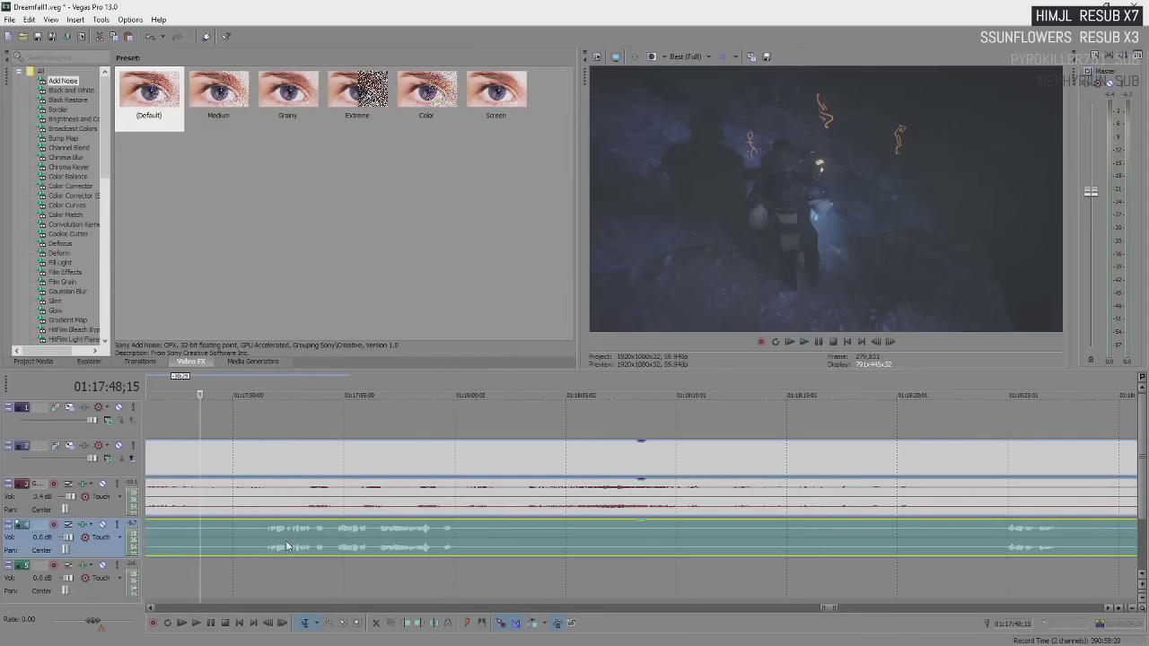
key(space)
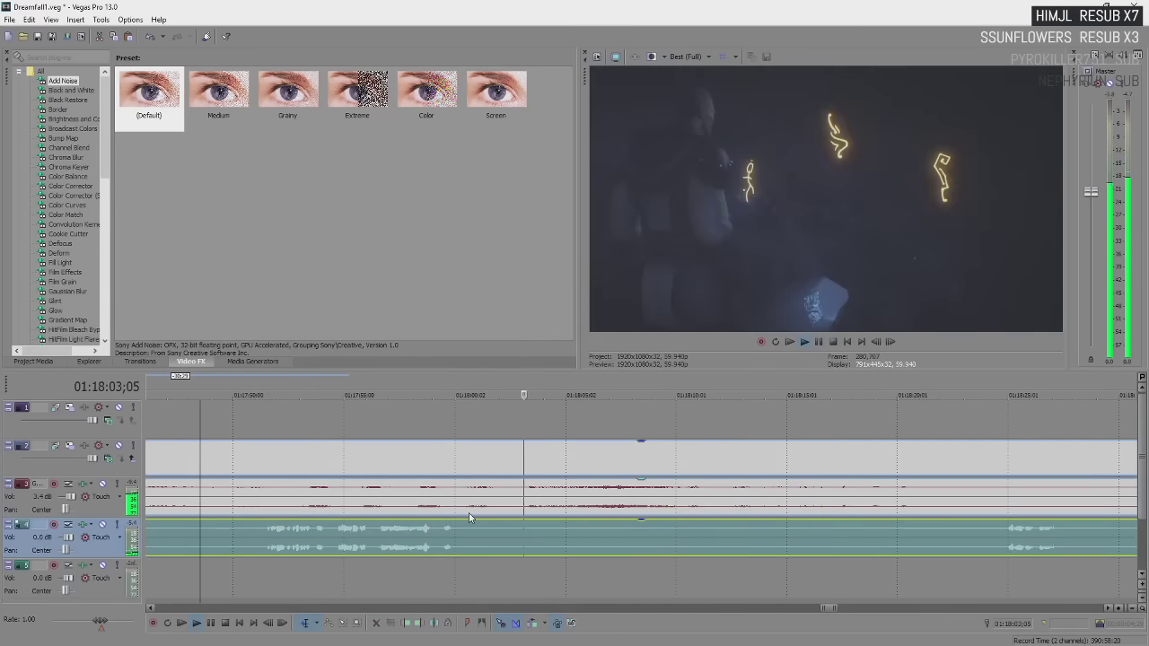
scroll(727, 534, down, 5)
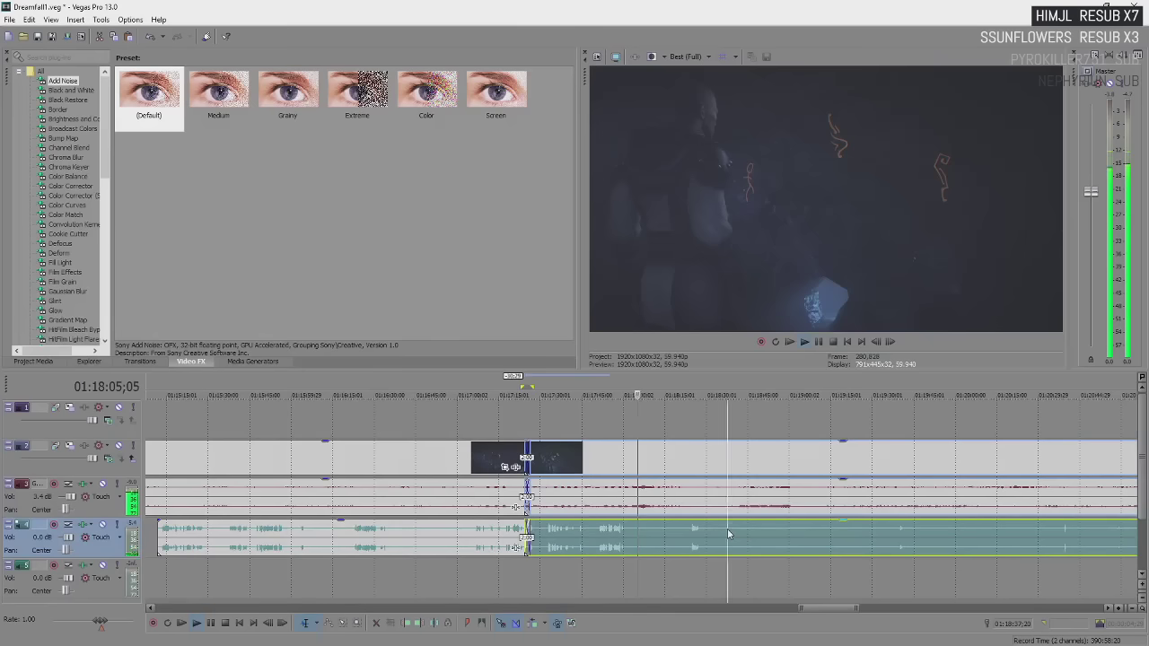
scroll(727, 534, up, 2)
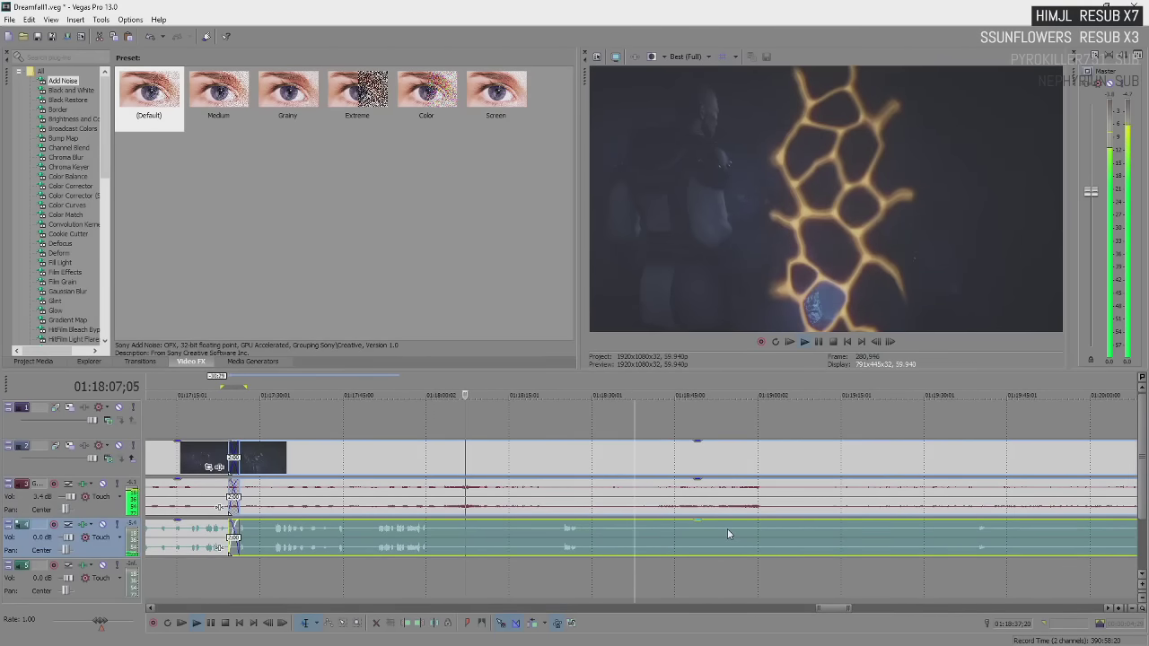
key(Return)
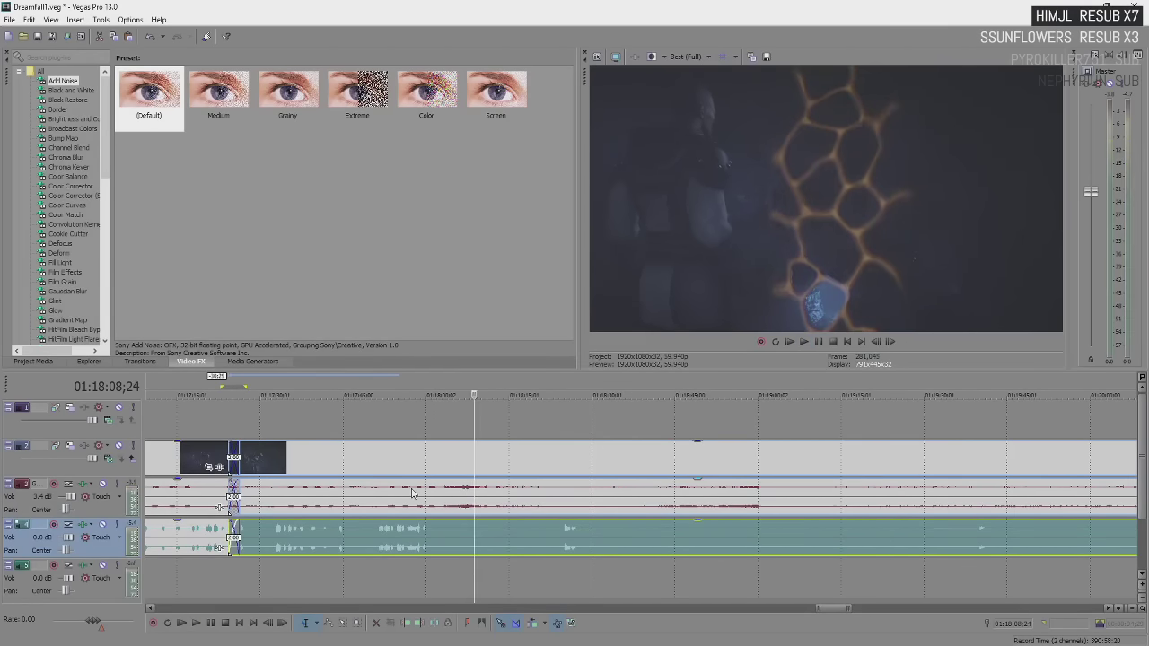
- Split only the commentary track at 01:18:01;09 and trim the start of its second part to about 01:18:24
click(434, 535)
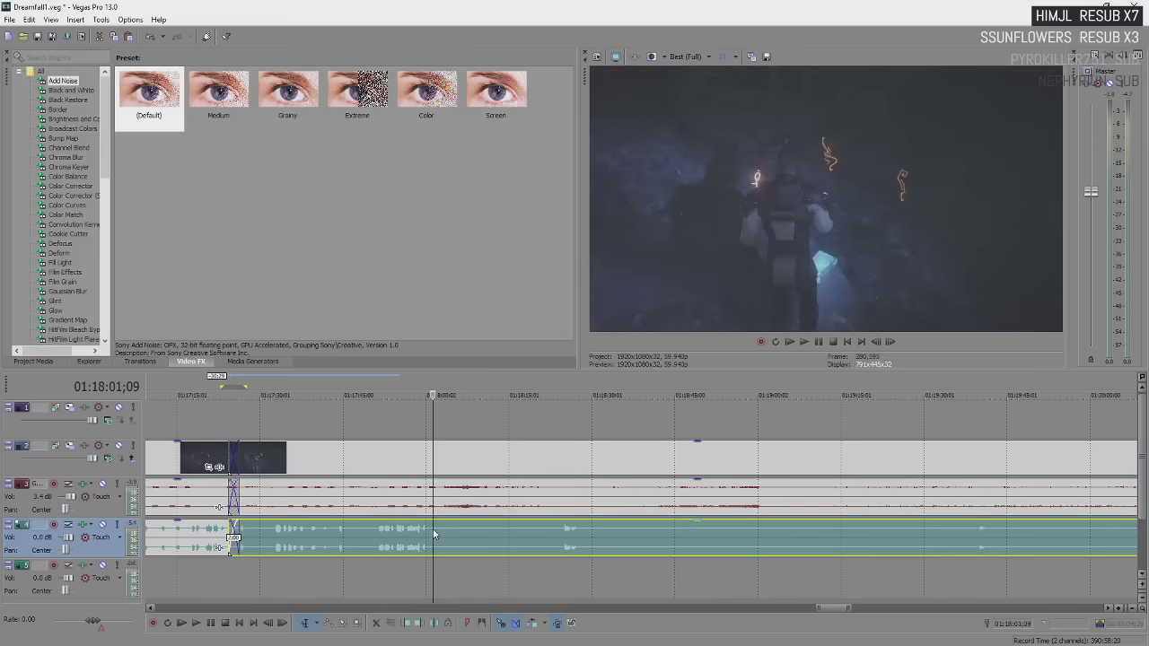
key(s)
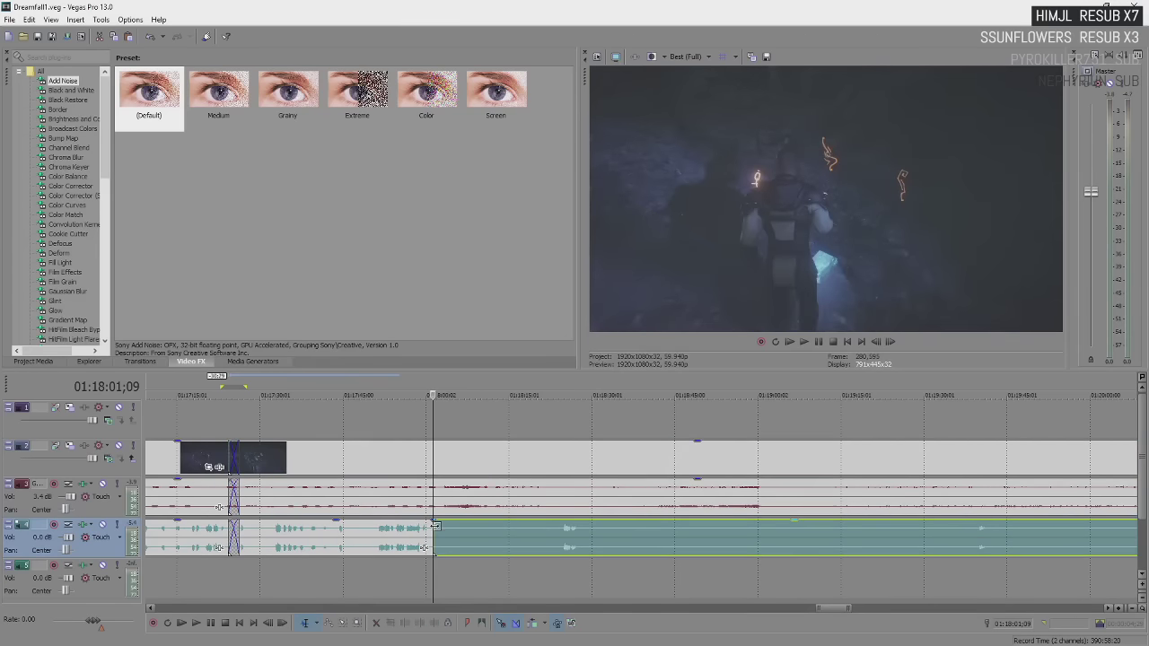
drag(435, 526, 560, 550)
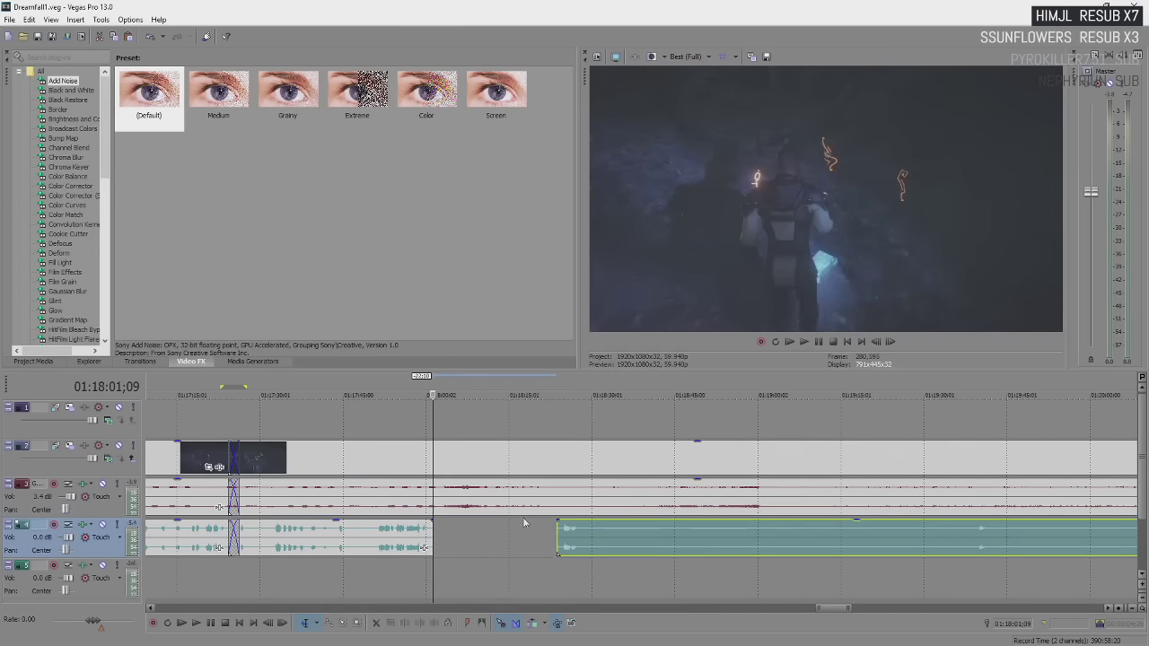
- Play the passage without commentary from 01:18:06;05 to about 01:18:18
click(461, 537)
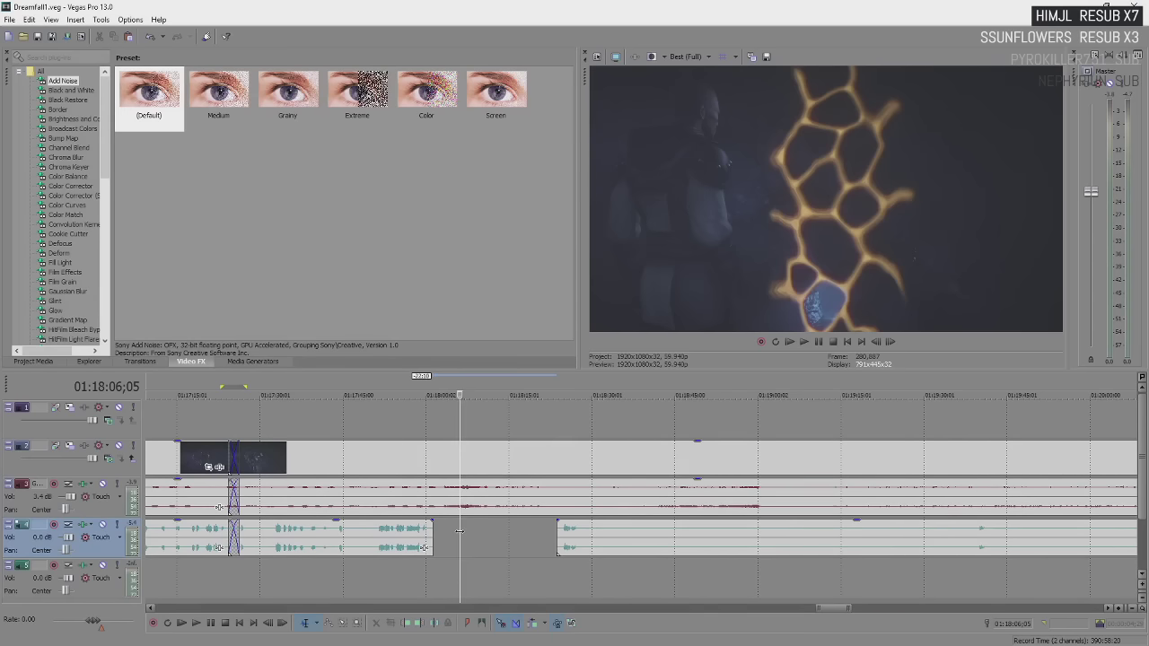
key(space)
scroll(459, 531, down, 2)
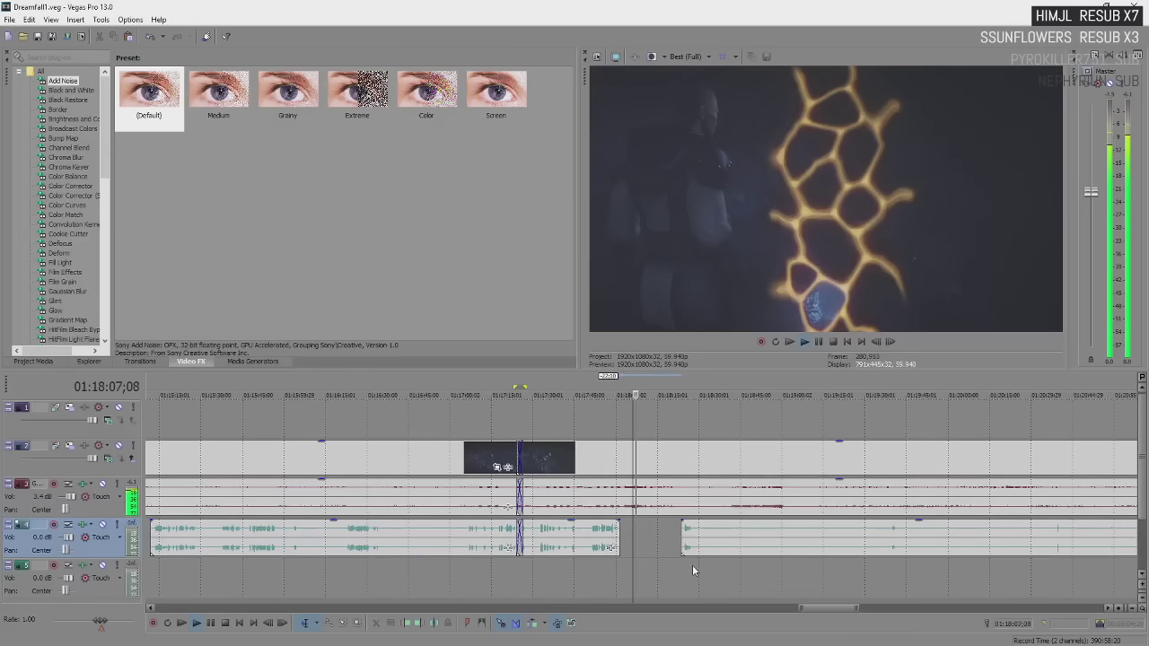
click(699, 530)
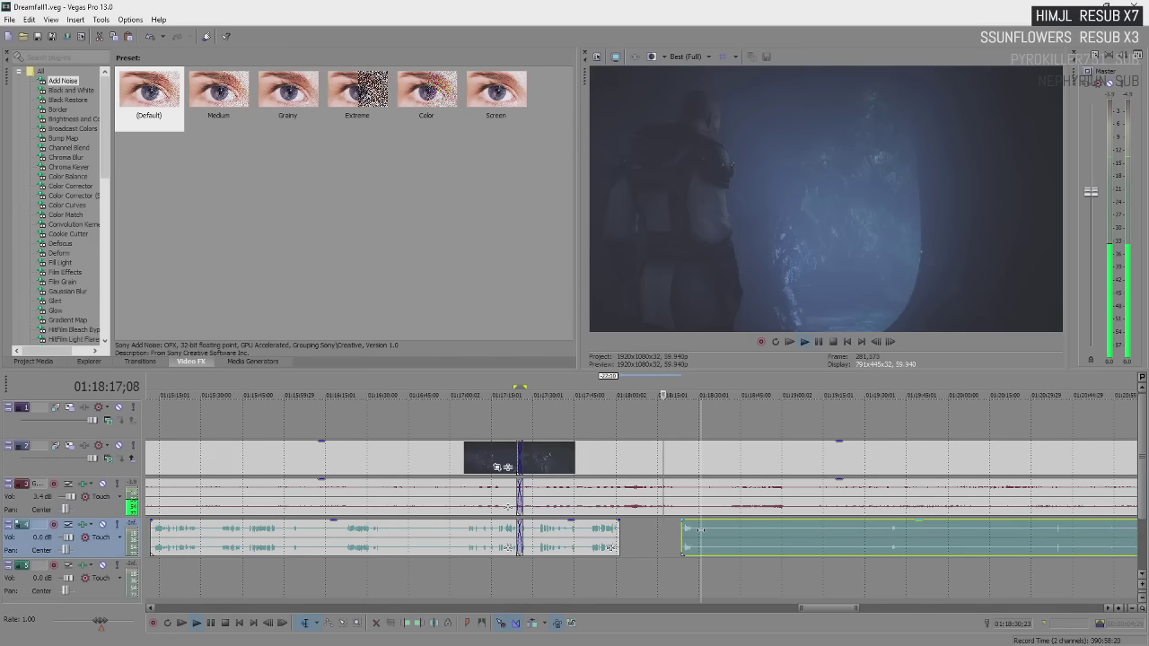
key(space)
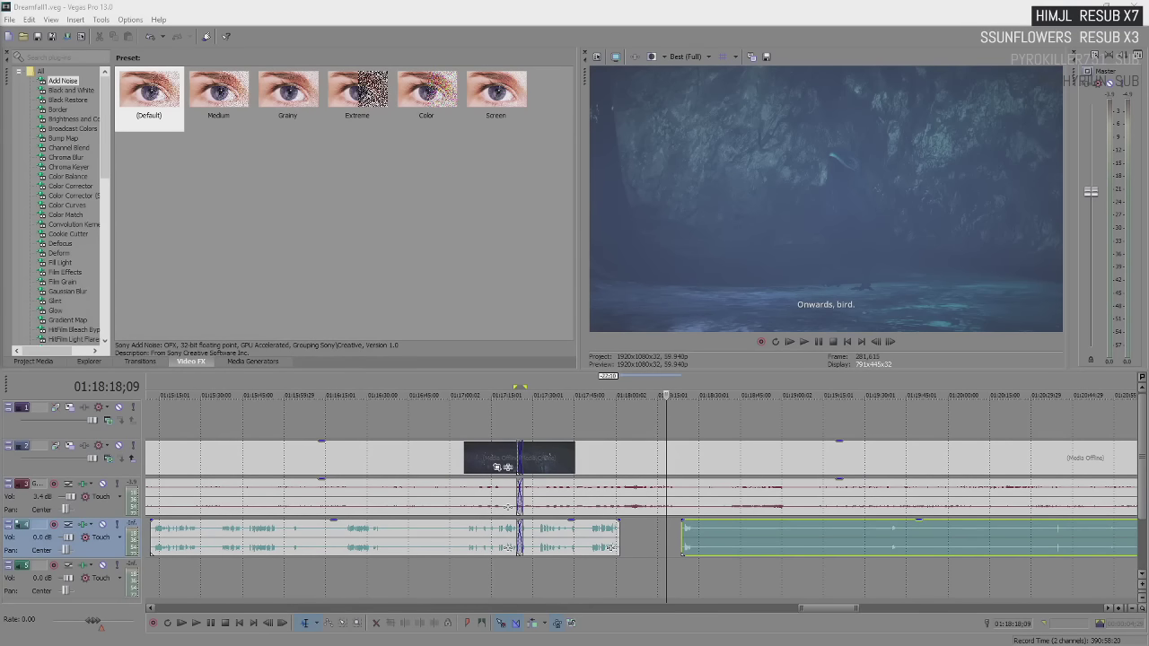
- Switch to the browser, watch the Rhythm Heaven Fever Ring Side video from 0:18, pause it and close the browser window
key(alt+Tab)
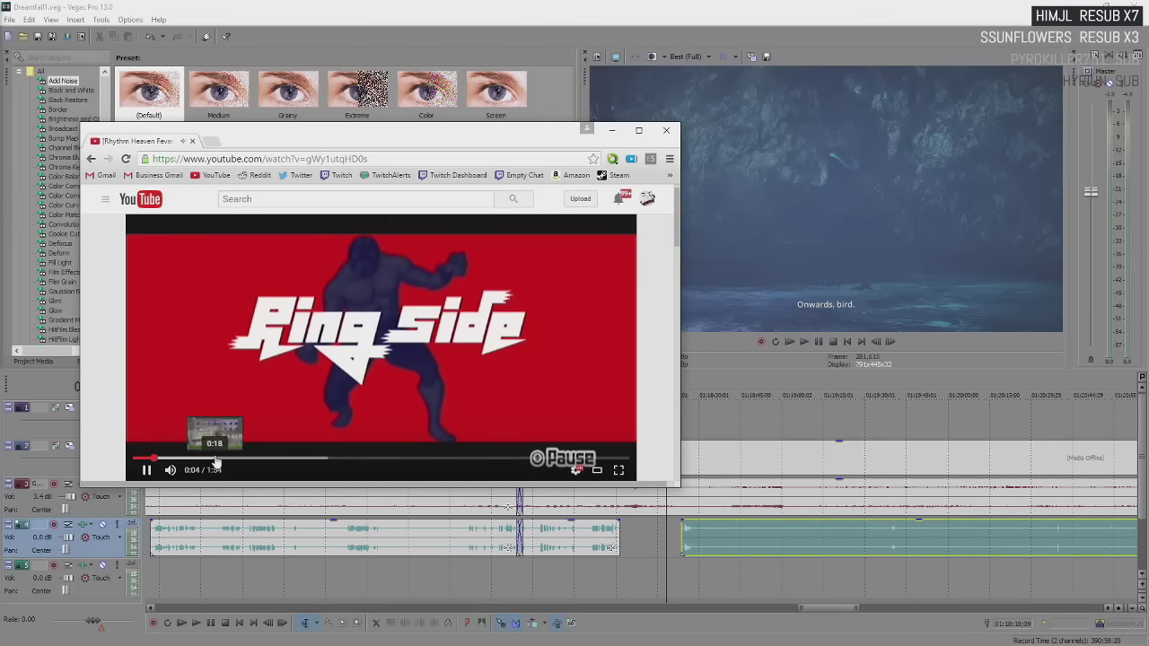
click(216, 460)
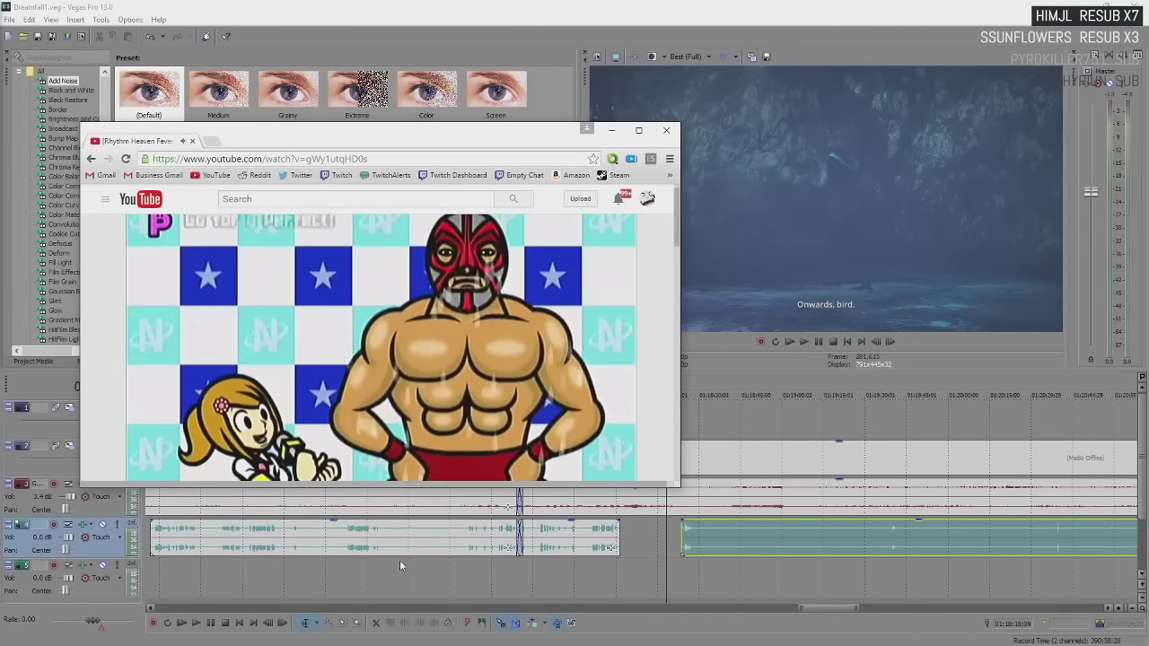
click(575, 269)
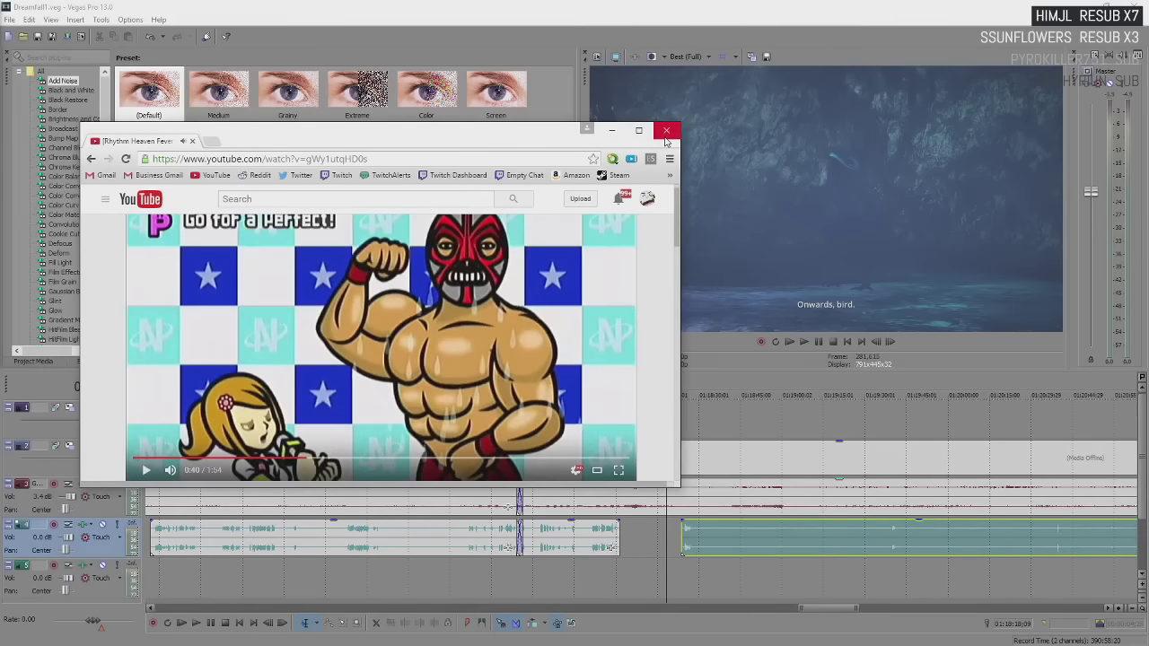
click(666, 132)
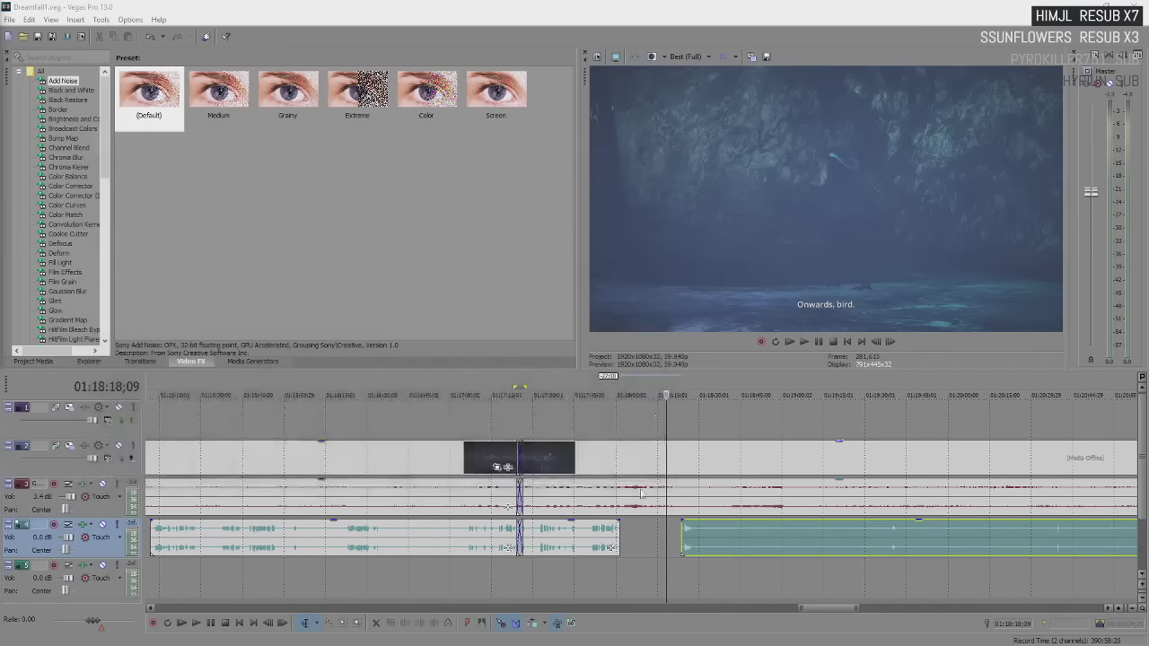
- Play the recording from about 01:18:18 to the Dreamfall Chapters title at 01:18:28;14
click(664, 537)
key(space)
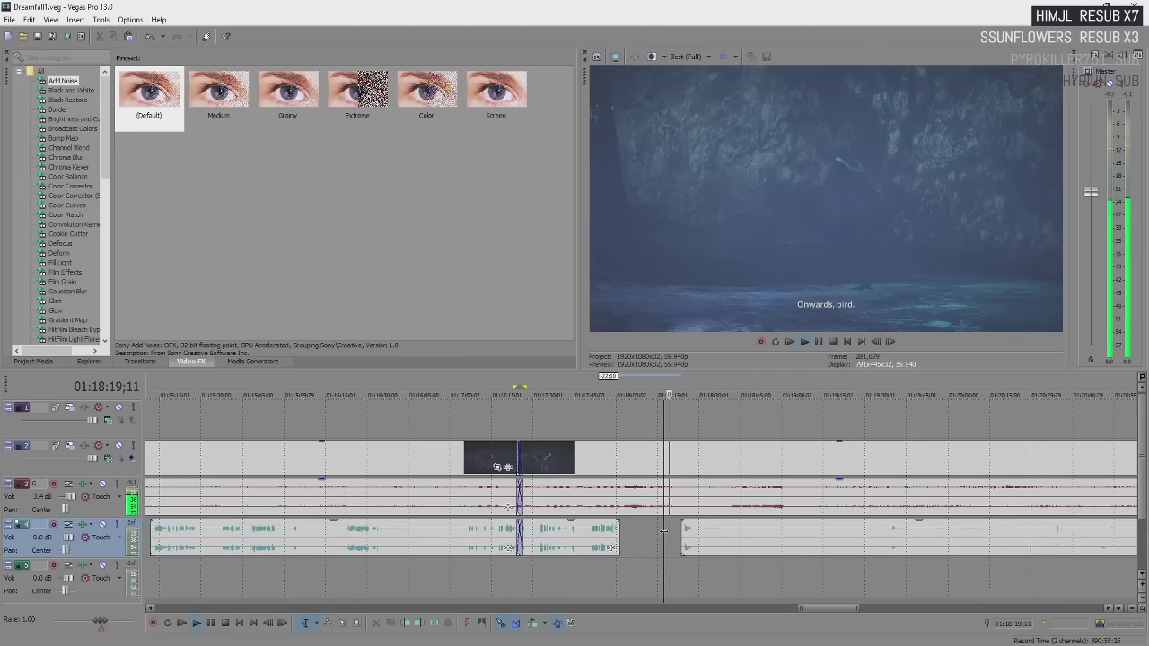
key(Down)
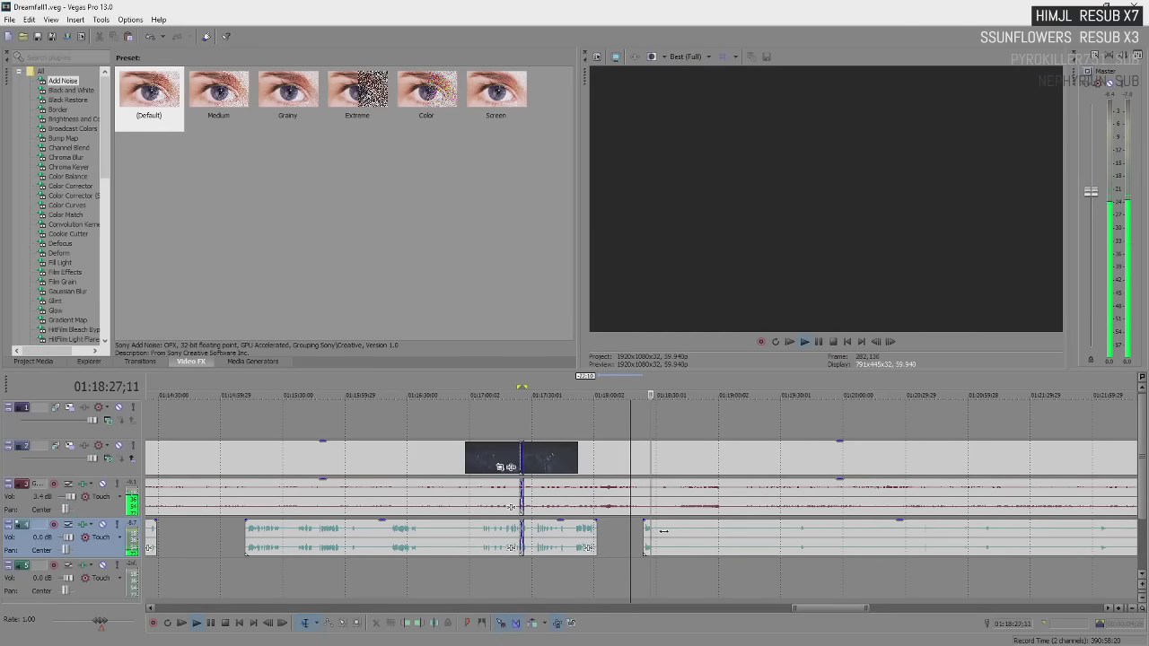
key(Return)
- Split the commentary track at 01:18:28;14 and the video with its game audio at 01:18:26;23
scroll(602, 537, up, 4)
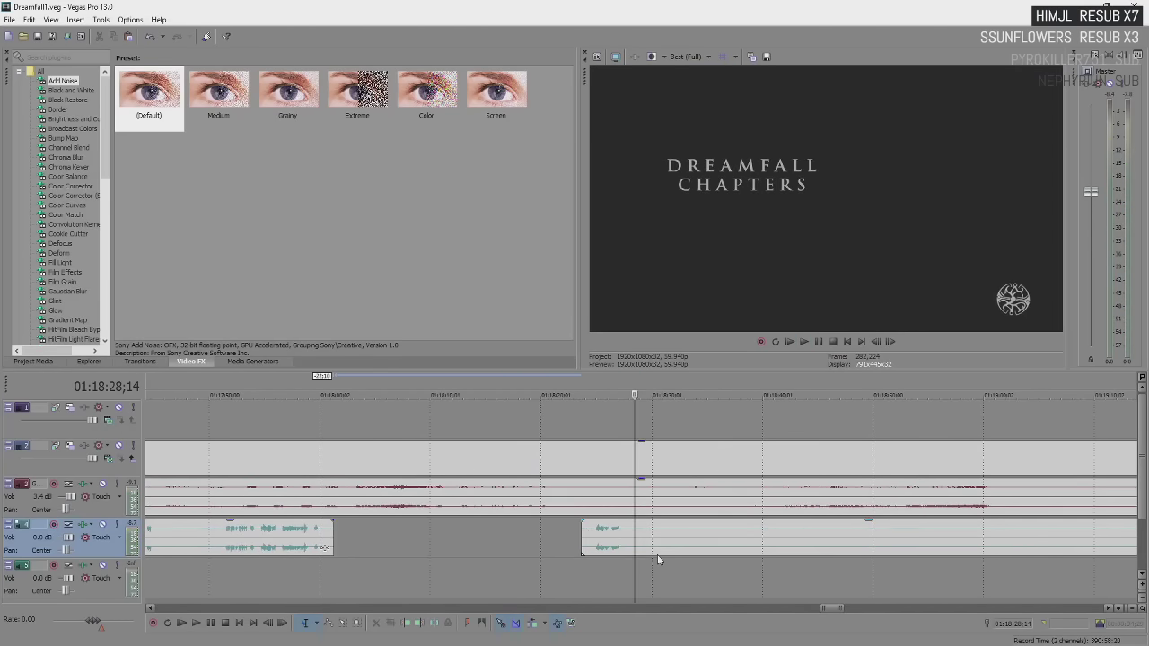
key(s)
click(615, 466)
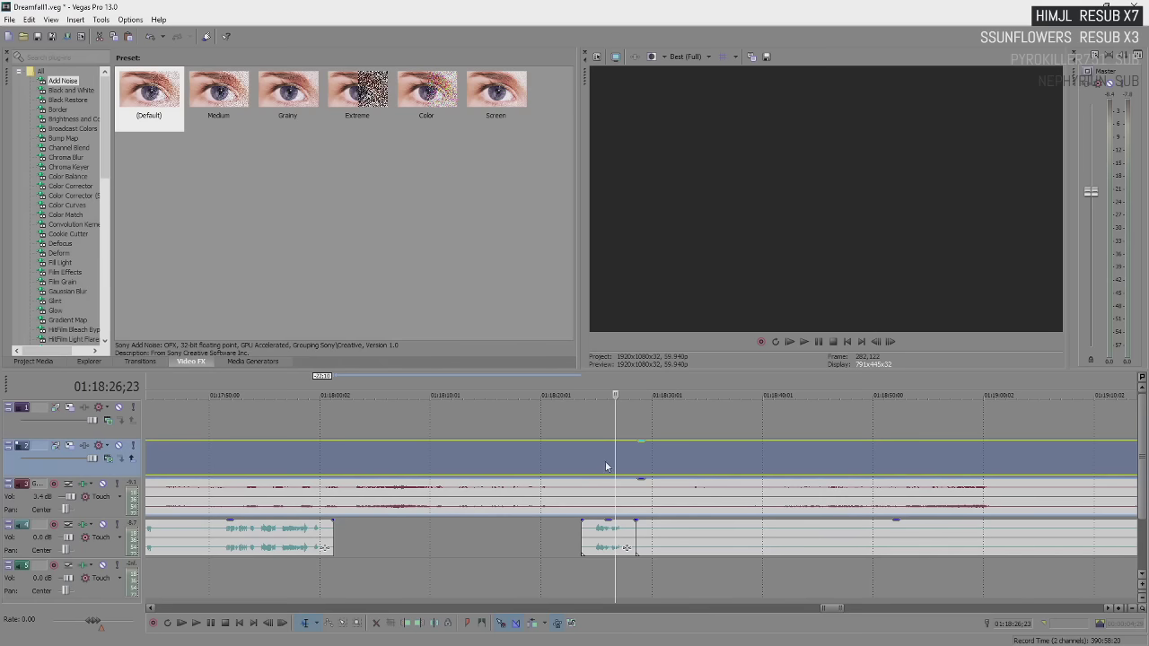
key(s)
- Trim the video's start after the split to about 01:18:34 and the commentary's to about 01:18:39, then move both earlier into a short crossfade
drag(616, 467, 701, 471)
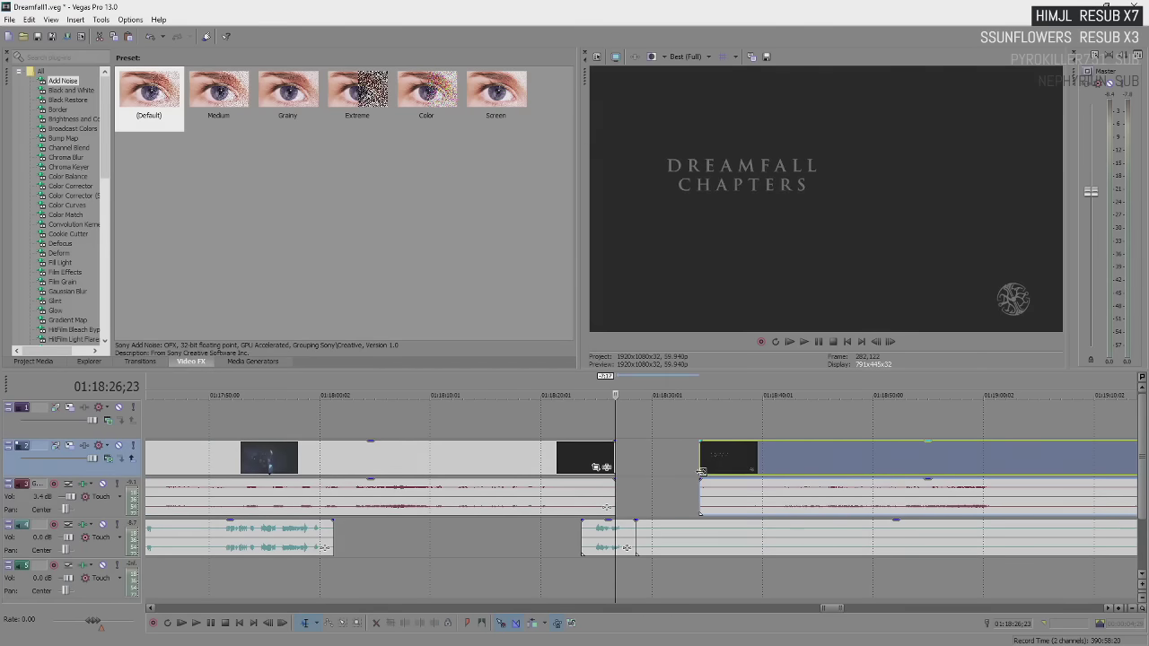
drag(640, 544, 760, 548)
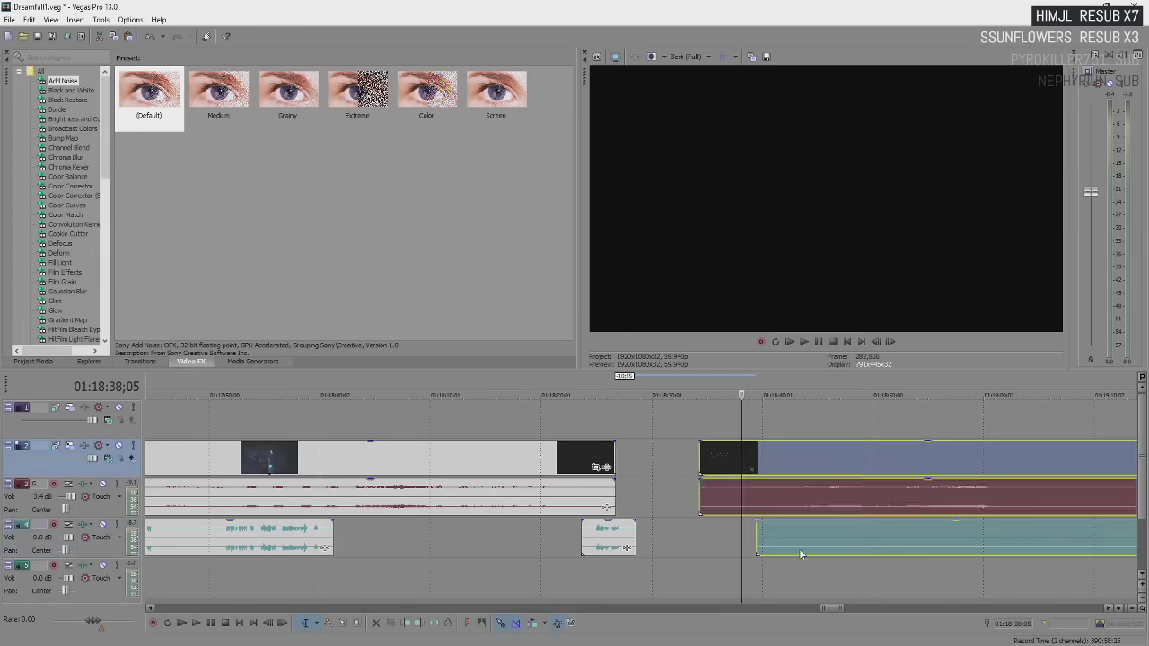
drag(776, 482, 680, 483)
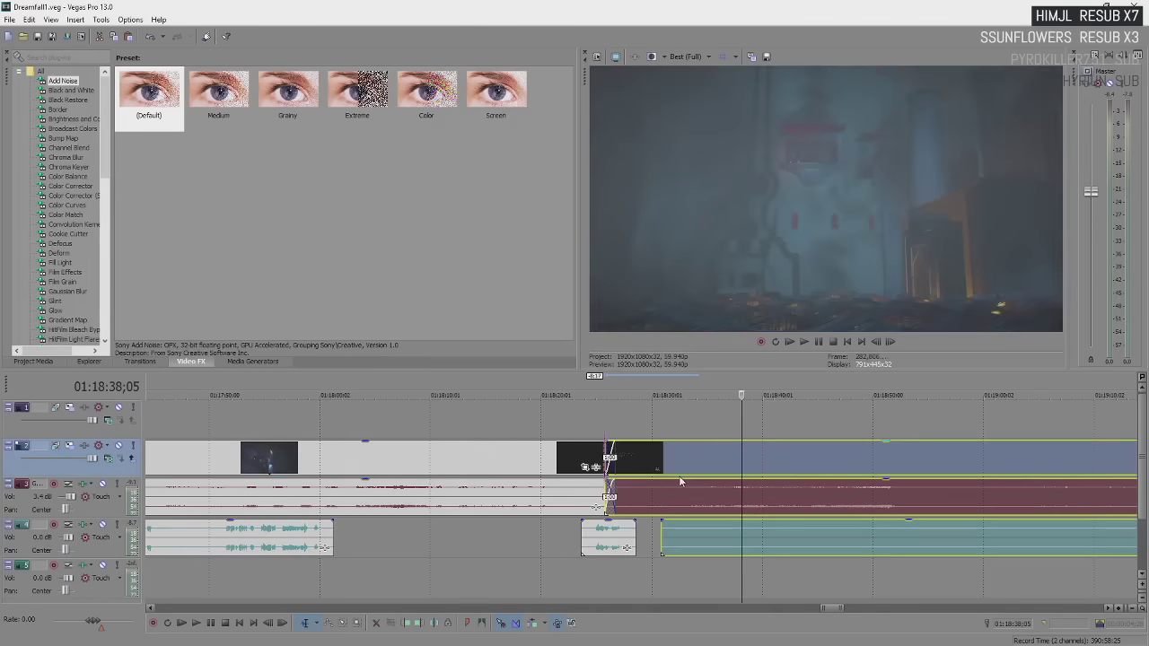
- Mark the new crossfade near 01:18:26 as the time selection and play it from 01:18:23;20
click(588, 449)
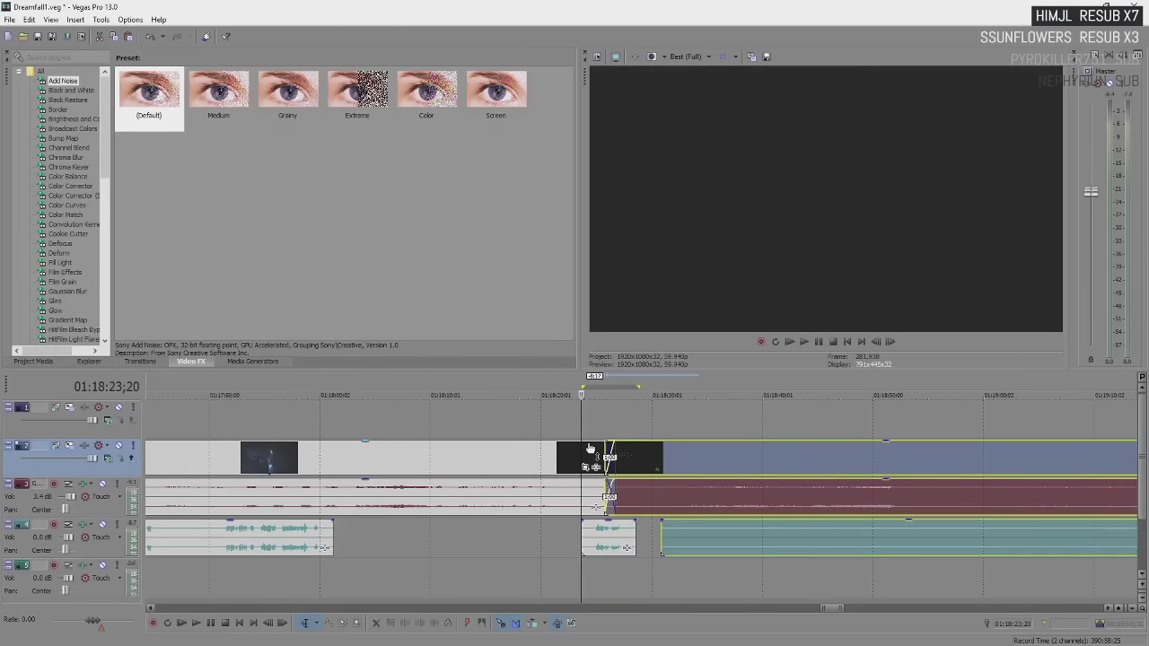
key(space)
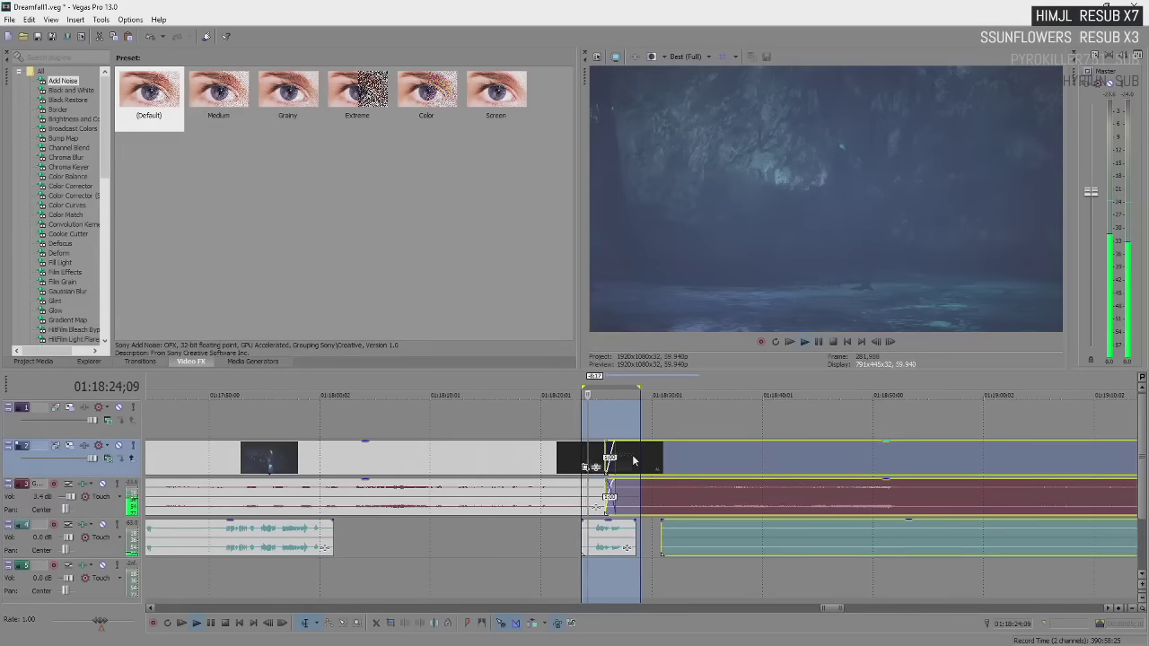
scroll(633, 459, up, 2)
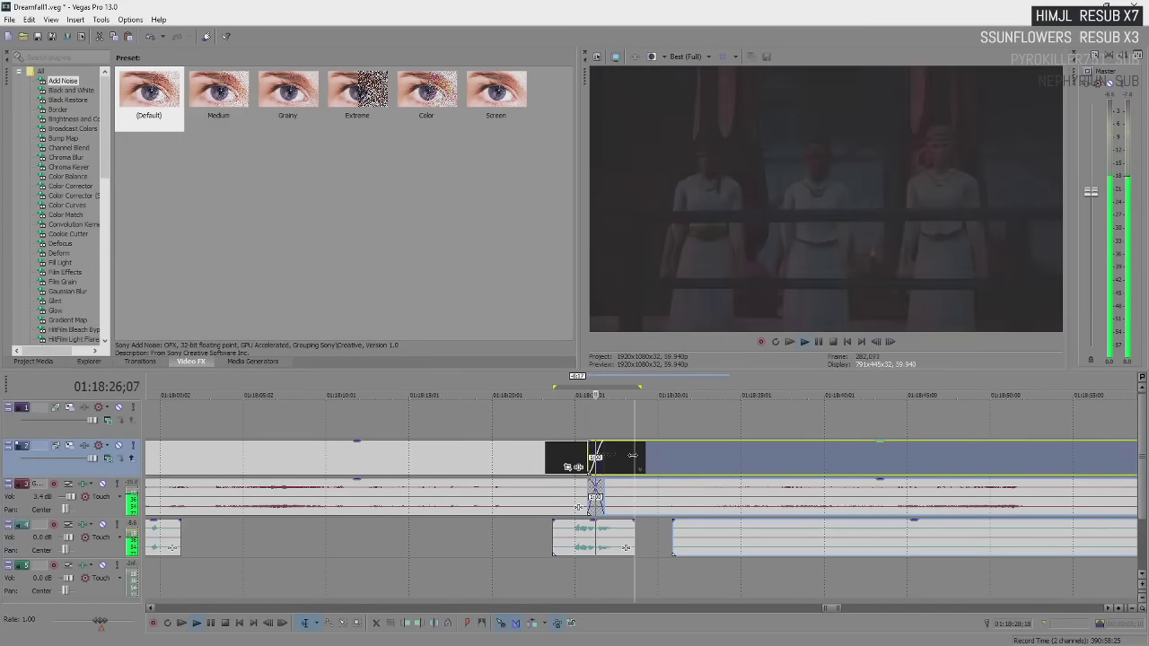
- Move the video, game audio and commentary after the crossfade about one second later, so the clips meet without overlapping
key(space)
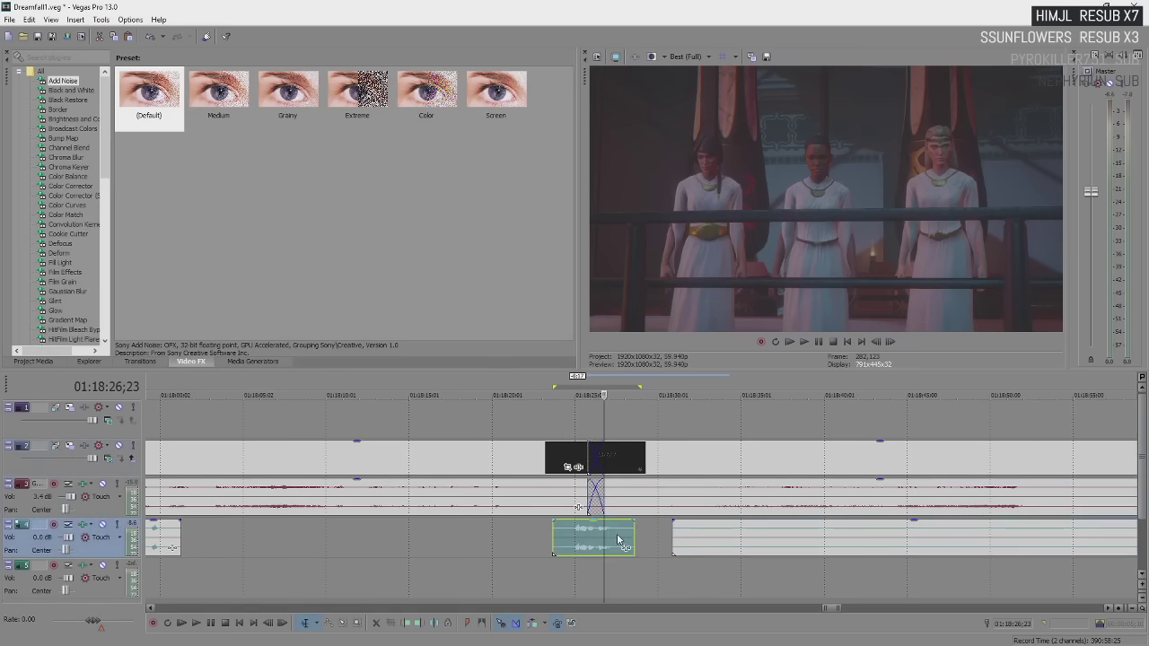
click(652, 467)
drag(692, 471, 709, 471)
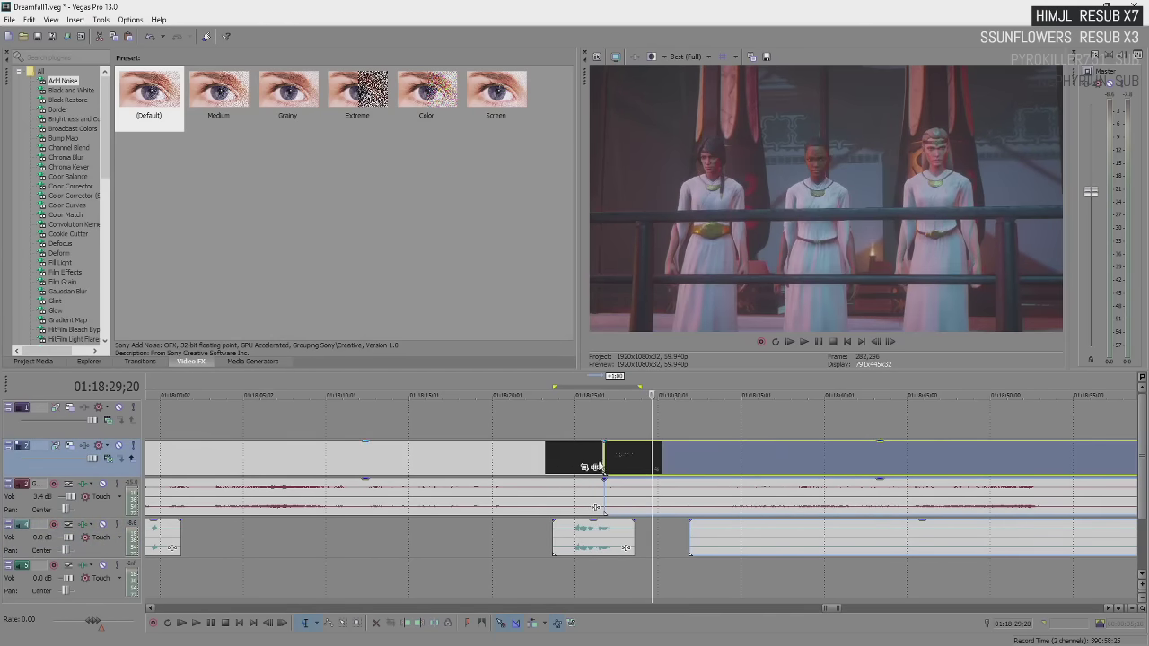
drag(600, 467, 585, 467)
click(601, 465)
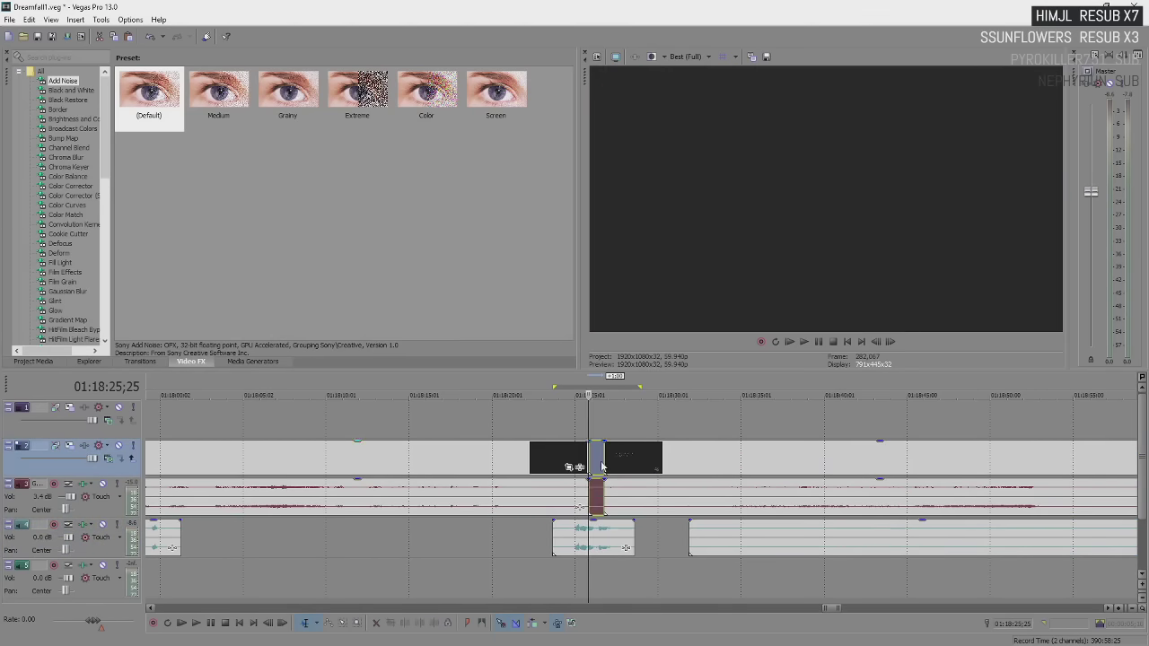
click(601, 463)
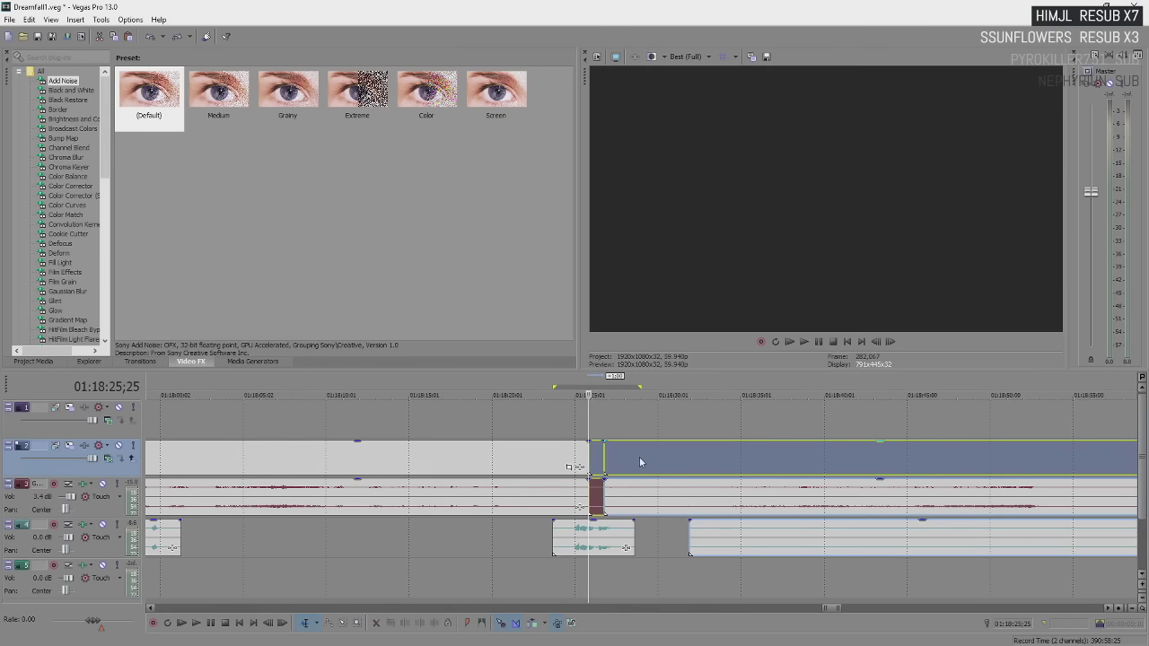
- Move the following clips another second later, then split off the black ending at 01:18:26;04 and stretch it into a crossfade with them
drag(643, 462, 658, 468)
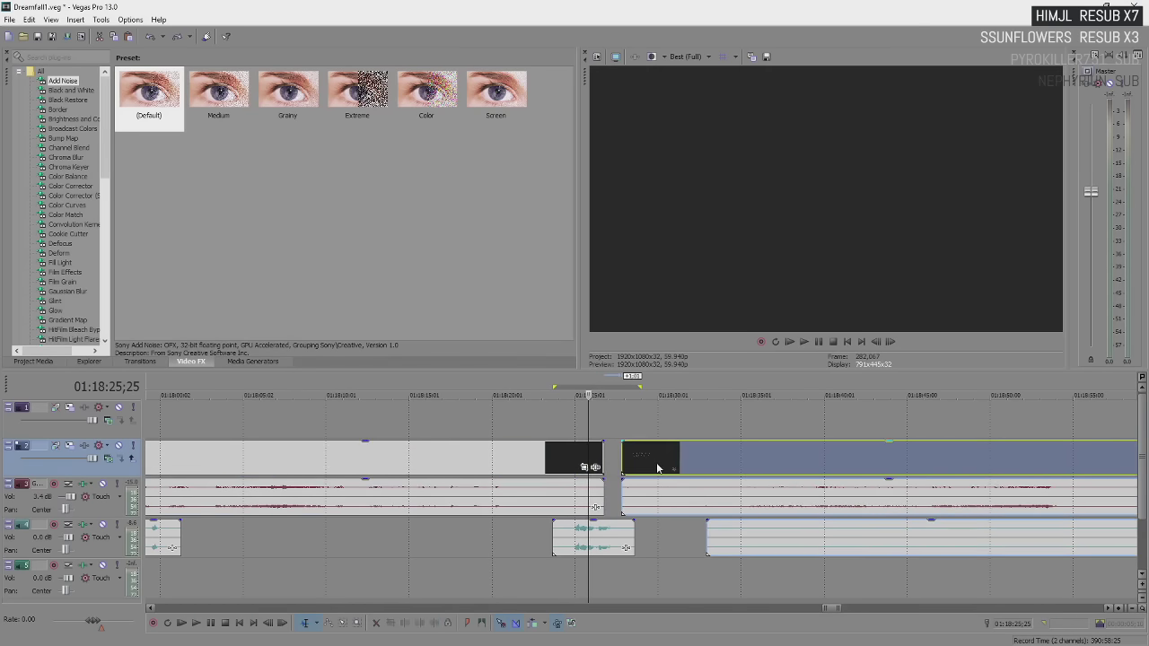
click(554, 464)
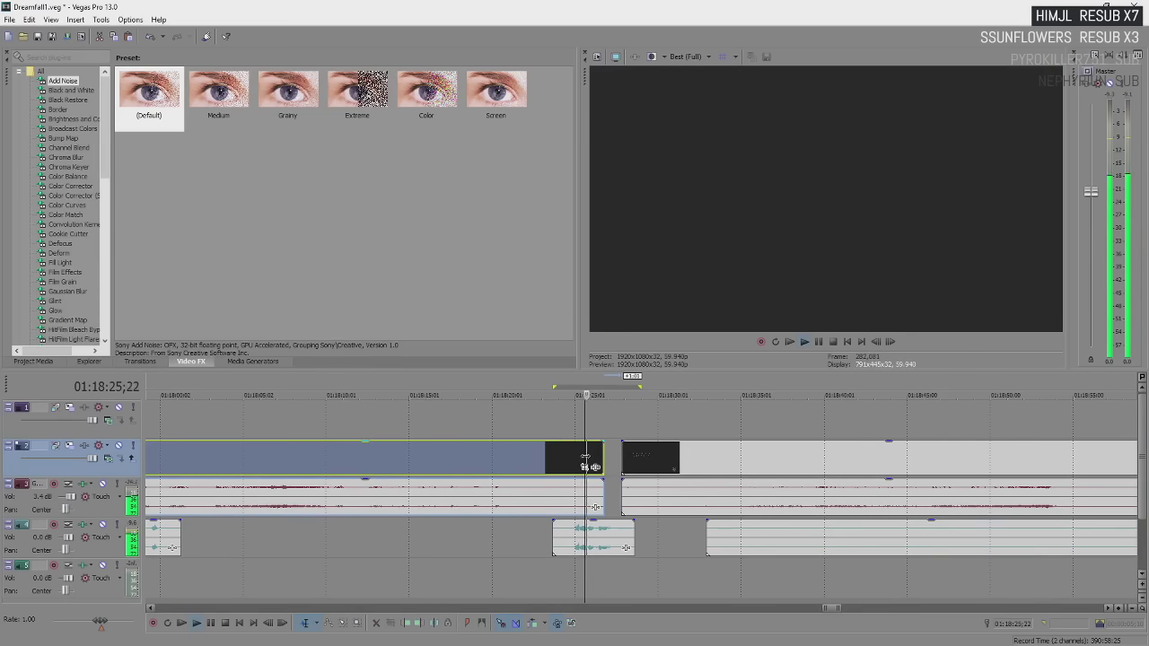
mouse_move(602, 467)
mouse_down()
mouse_move(628, 460)
mouse_move(615, 466)
mouse_up()
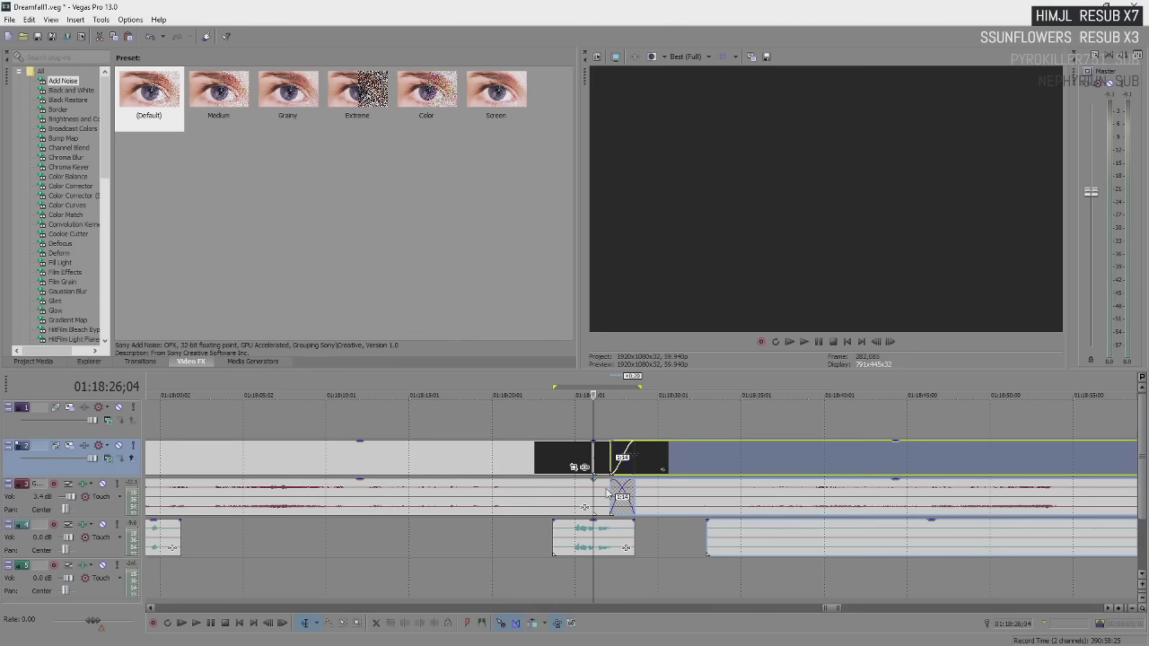
- Extend the black piece's game audio to about 01:18:30 for a longer audio crossfade and play the join from 01:18:23;20
click(608, 493)
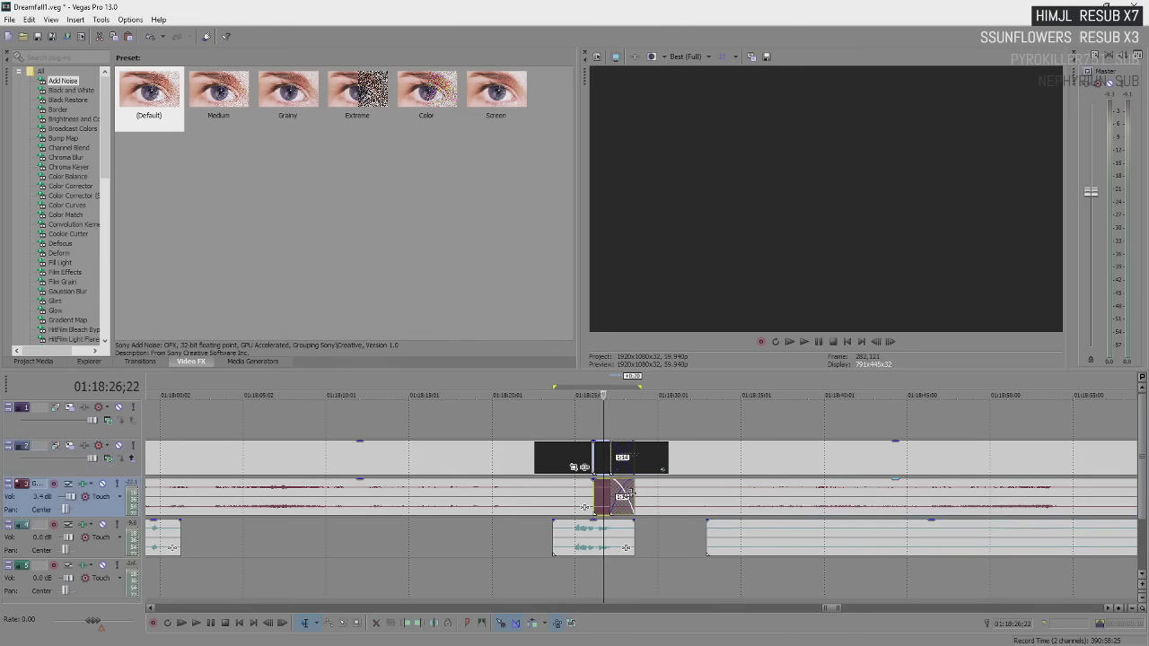
drag(637, 497, 663, 498)
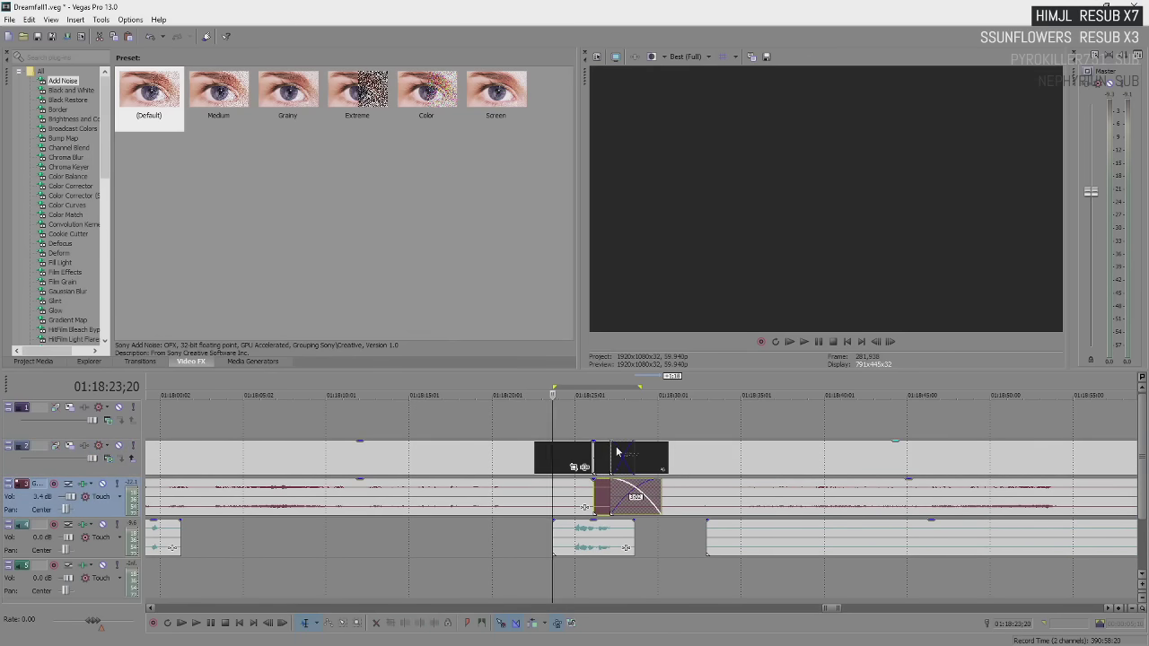
click(593, 387)
click(554, 417)
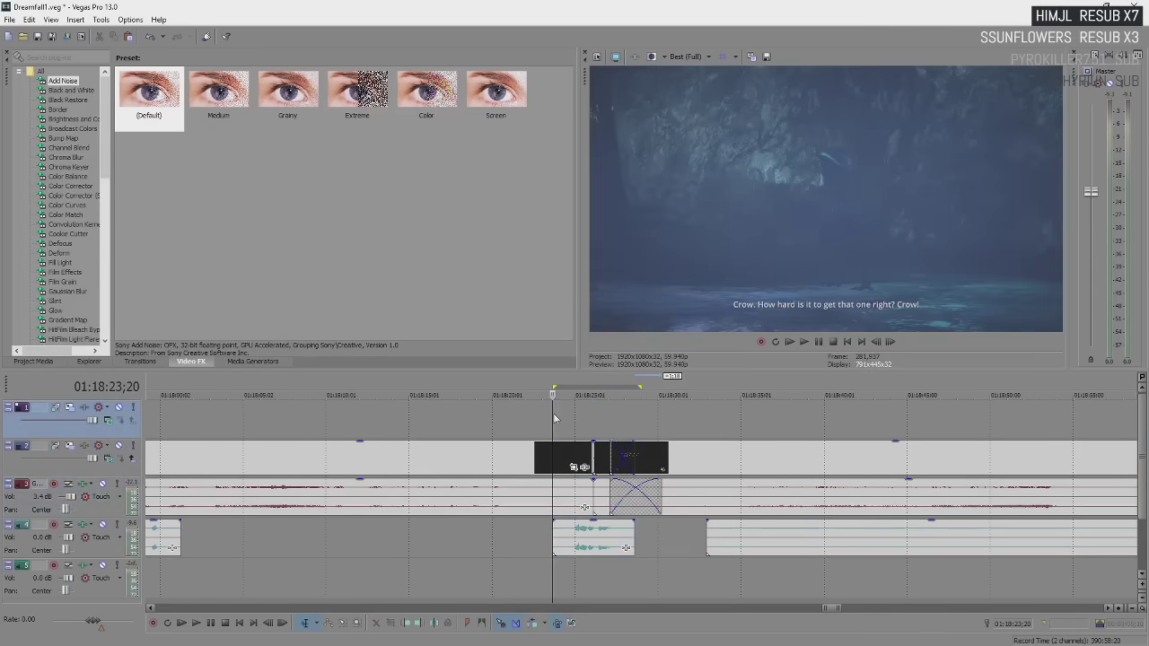
key(space)
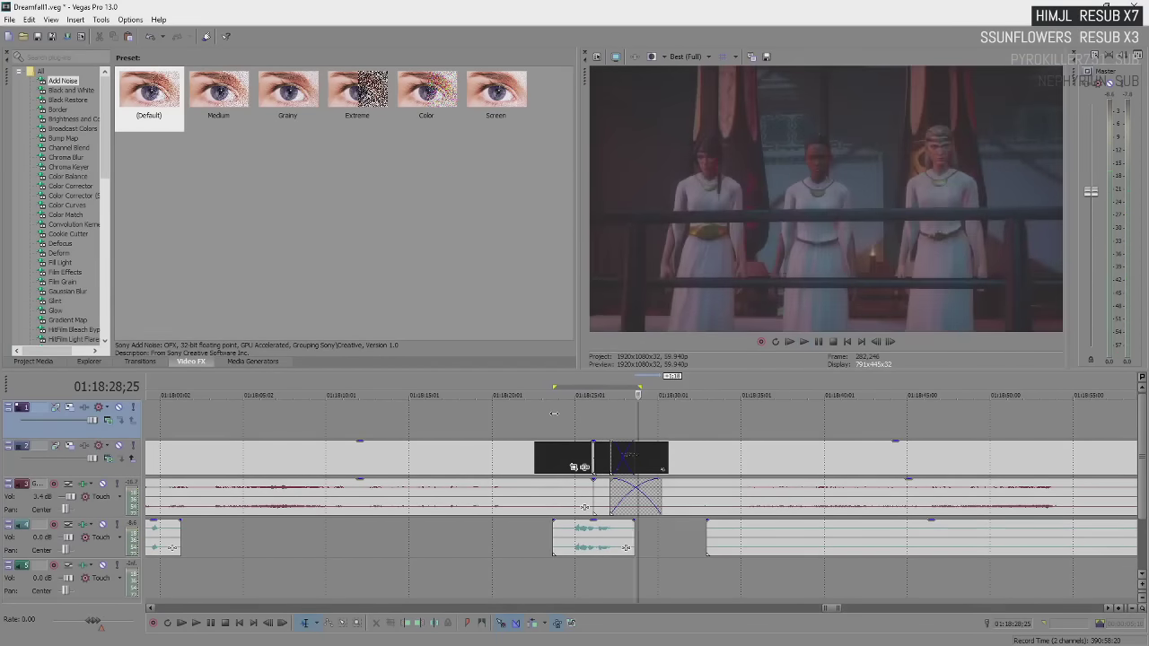
- Trim the following clip's start to about 01:18:28, splitting the black video at 01:18:27;01 to lengthen its crossfade, and mute the piece's game audio
drag(613, 453, 632, 457)
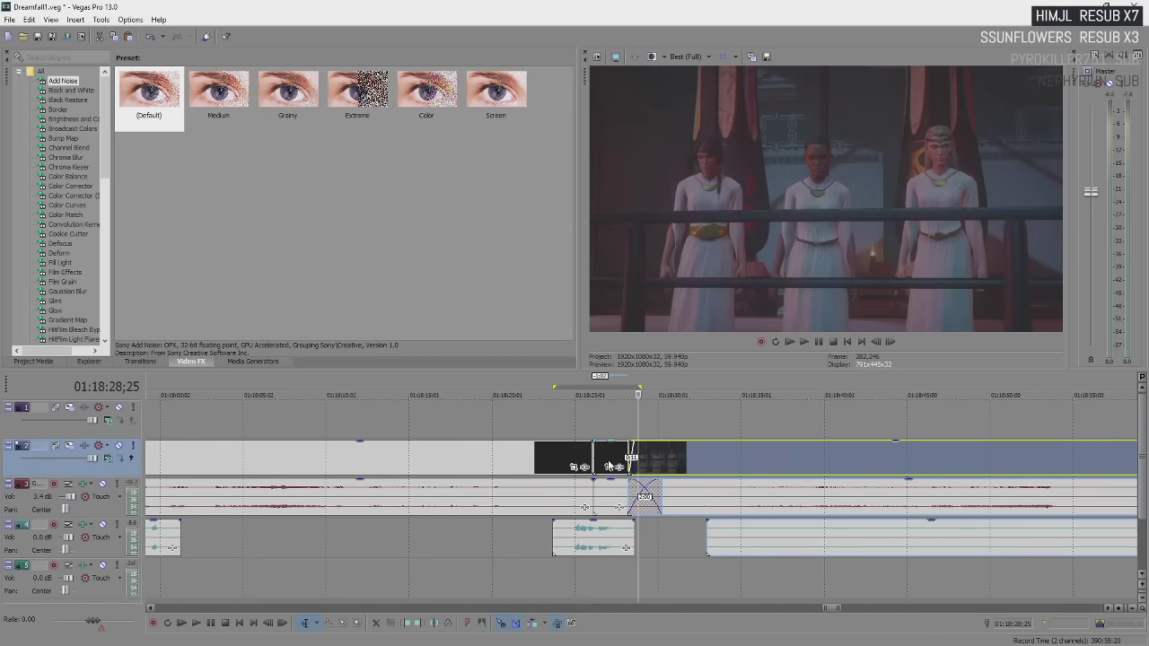
click(609, 463)
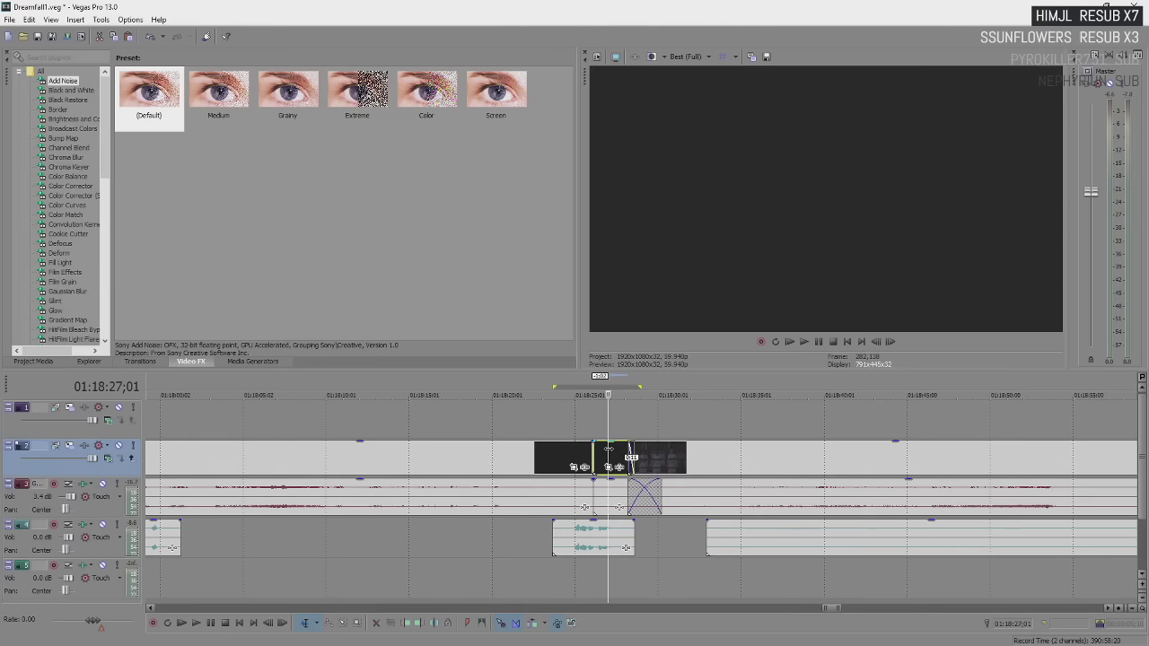
drag(618, 457, 616, 491)
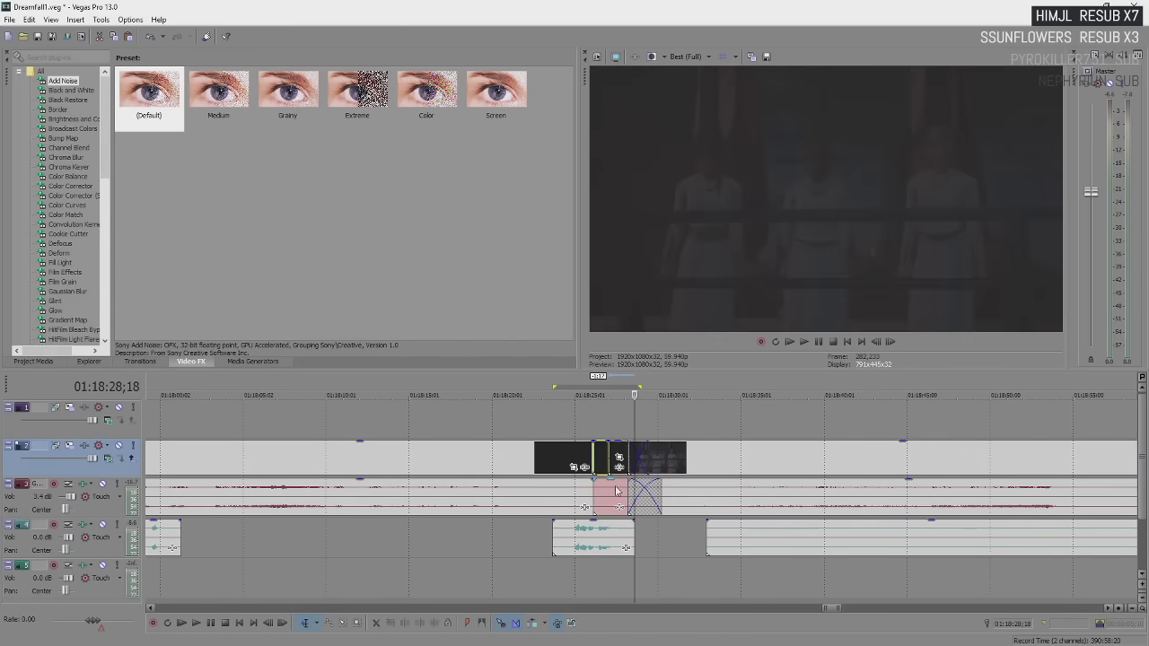
- Play the reworked join again from 01:18:23;20 to check the picture and sound transition
key(space)
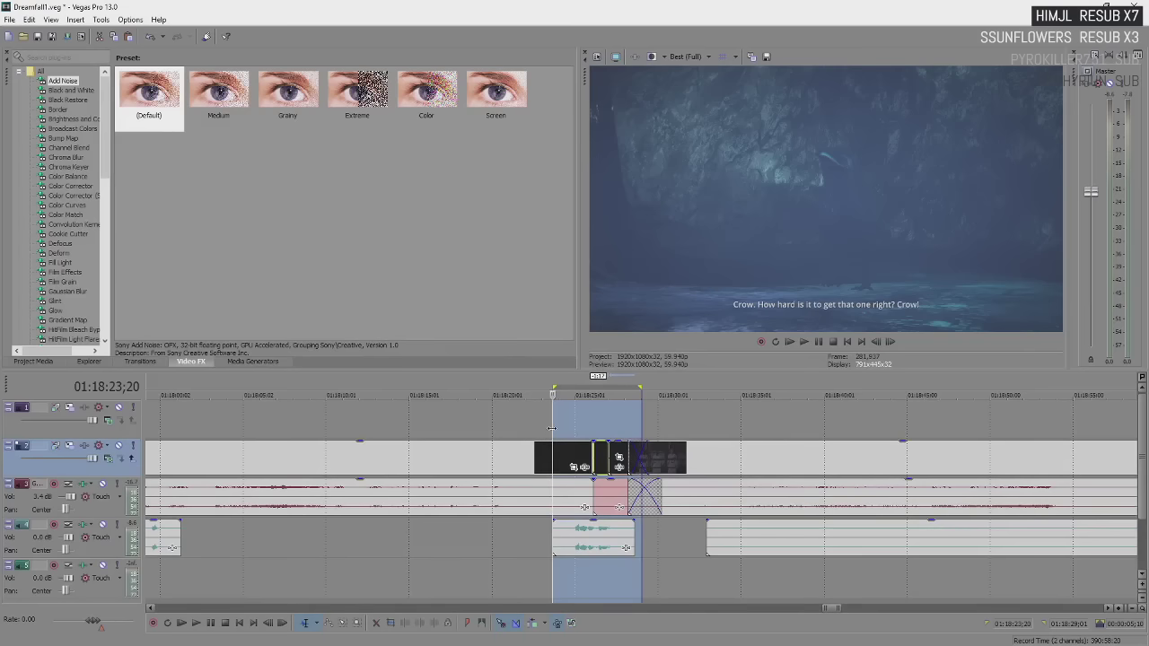
click(557, 434)
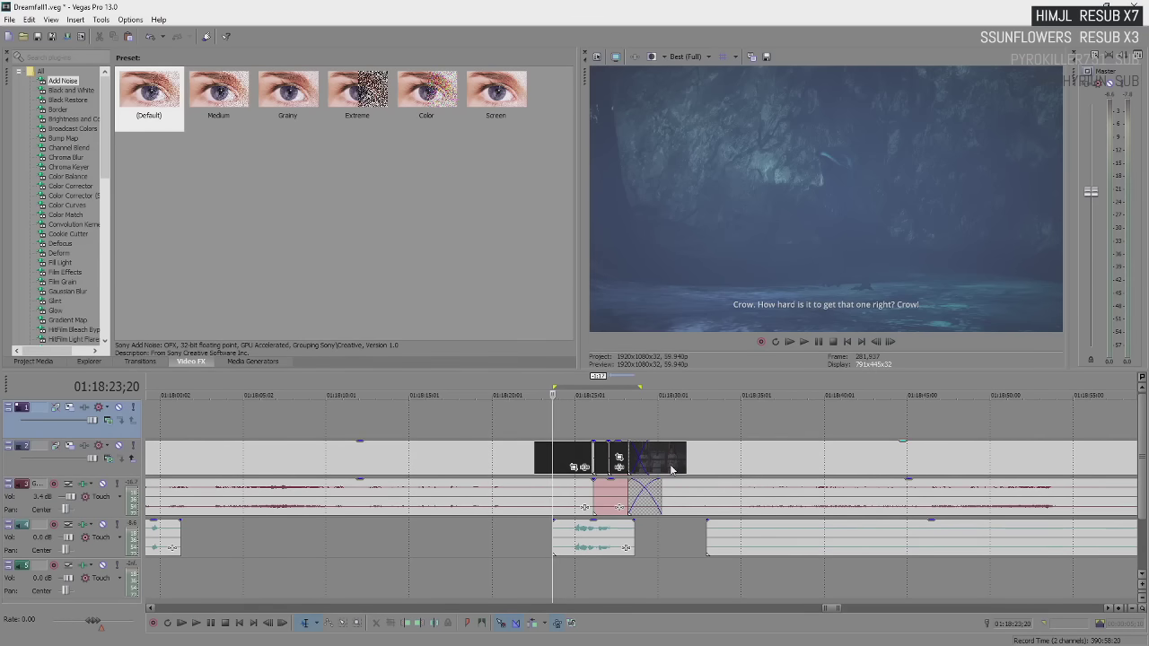
key(space)
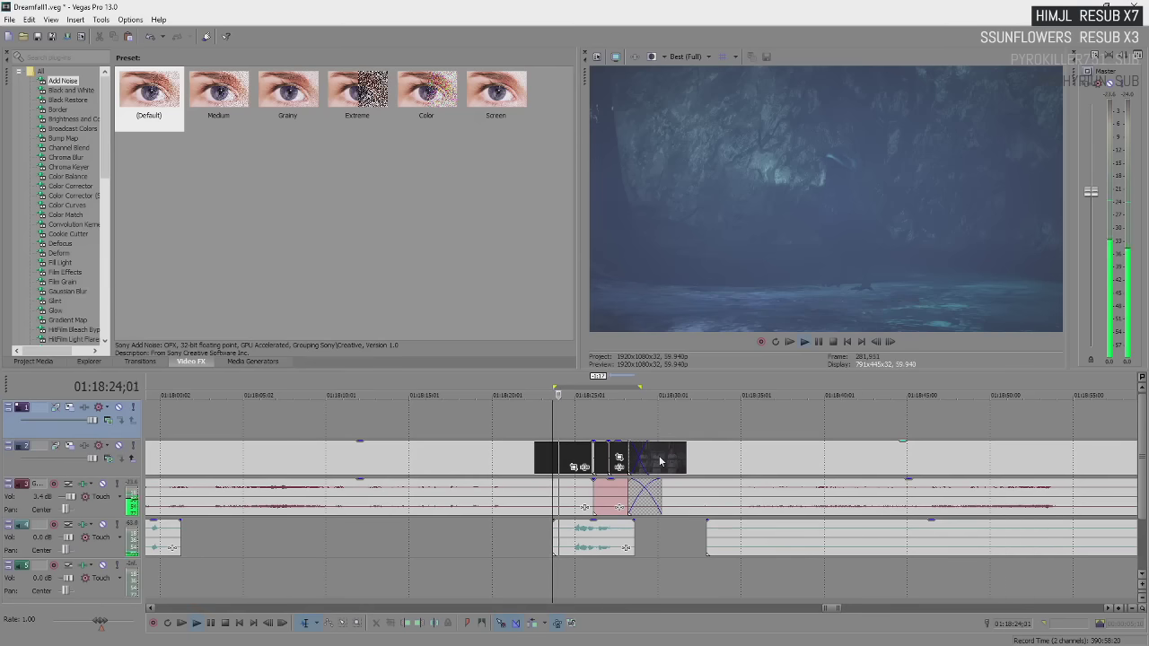
- Trim the start of the commentary clip after the join to about 01:19:32
click(682, 459)
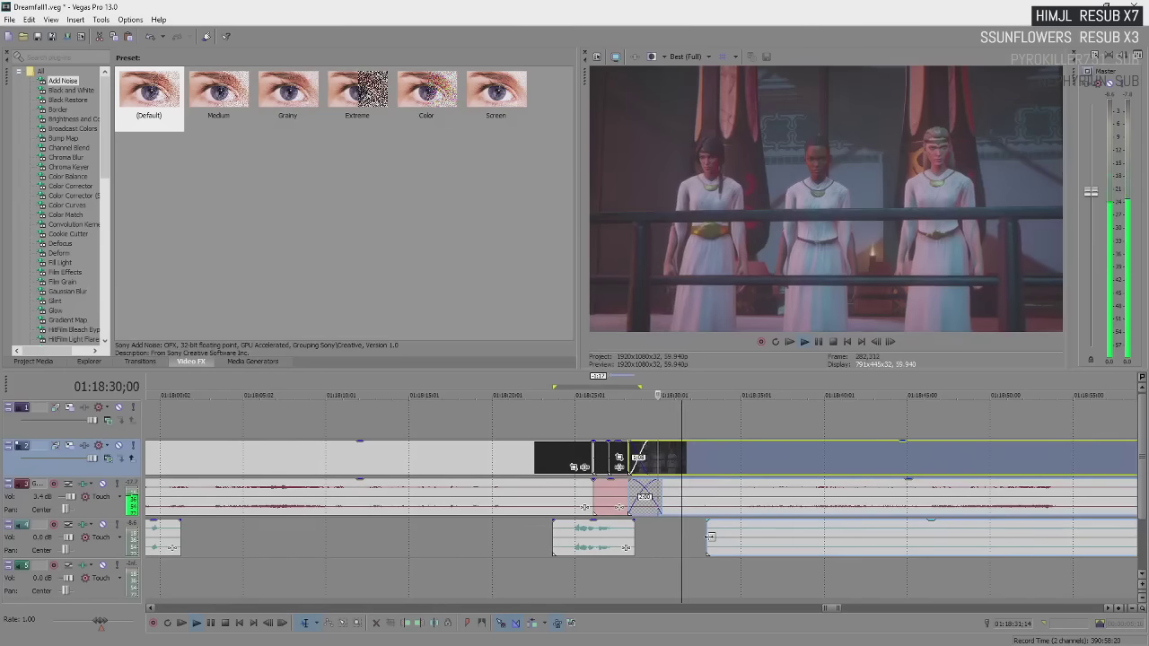
scroll(704, 541, down, 4)
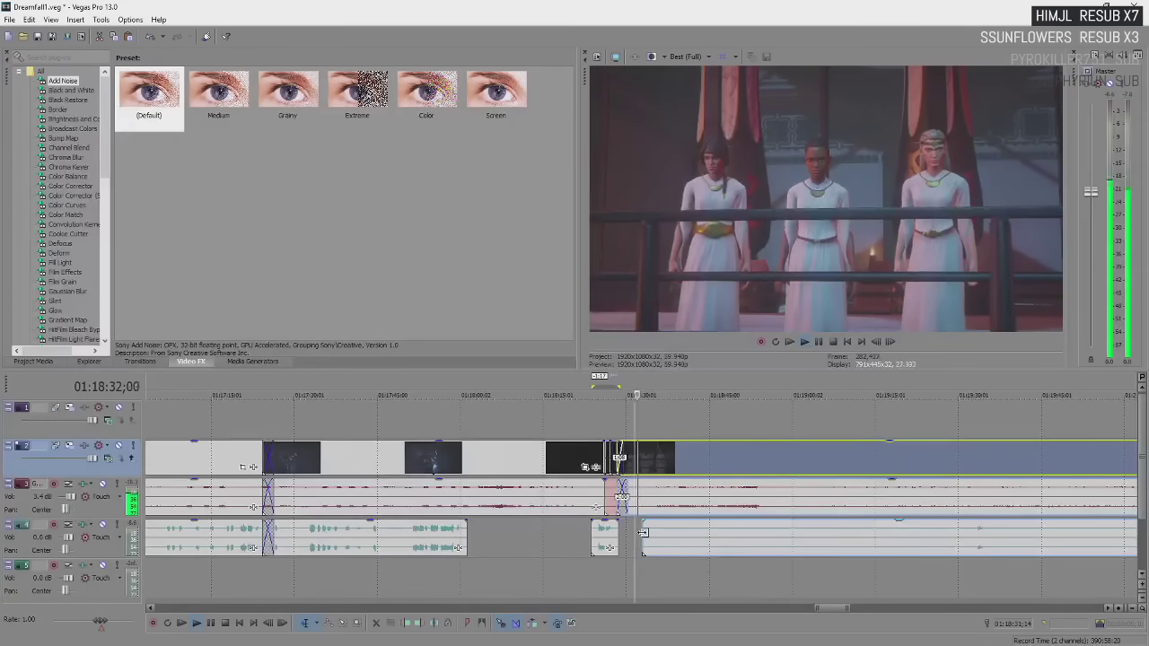
drag(643, 548, 972, 553)
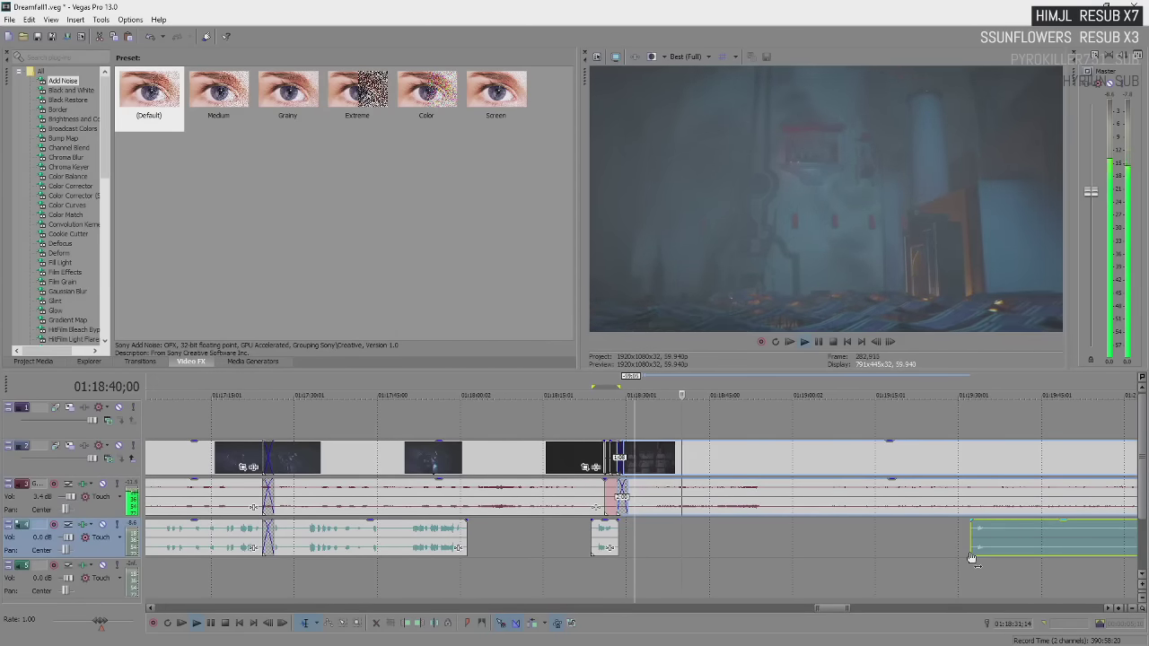
- Play the recording from 01:18:40;26 to the Dreamfall Chapters title near 01:19:00
key(Return)
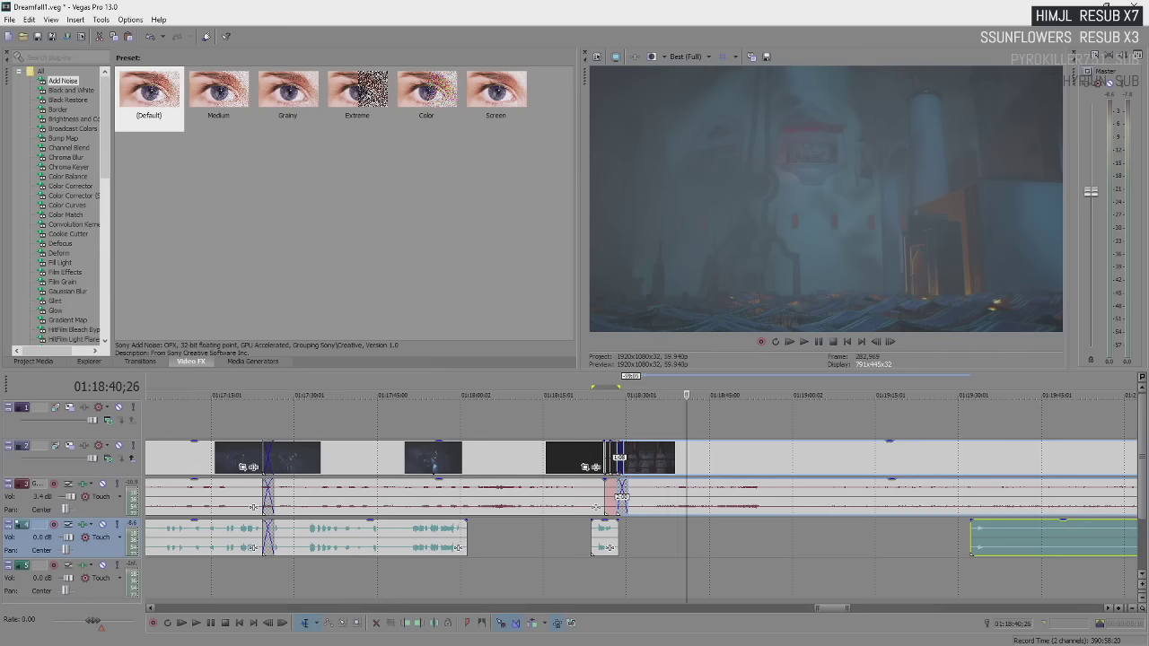
key(space)
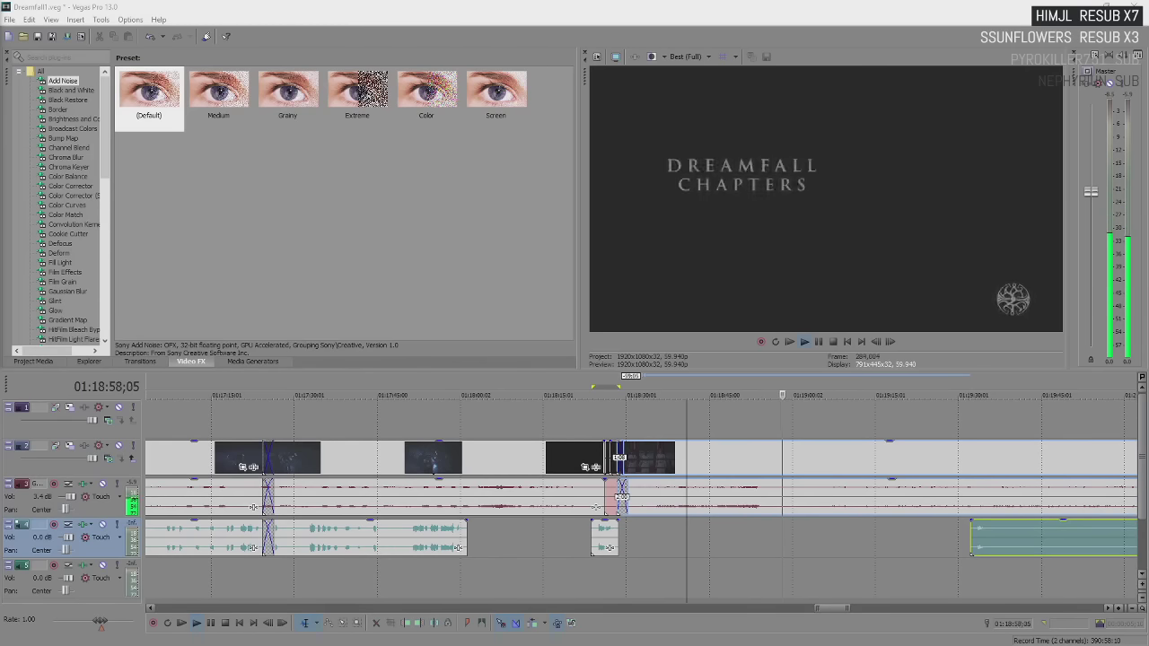
click(784, 476)
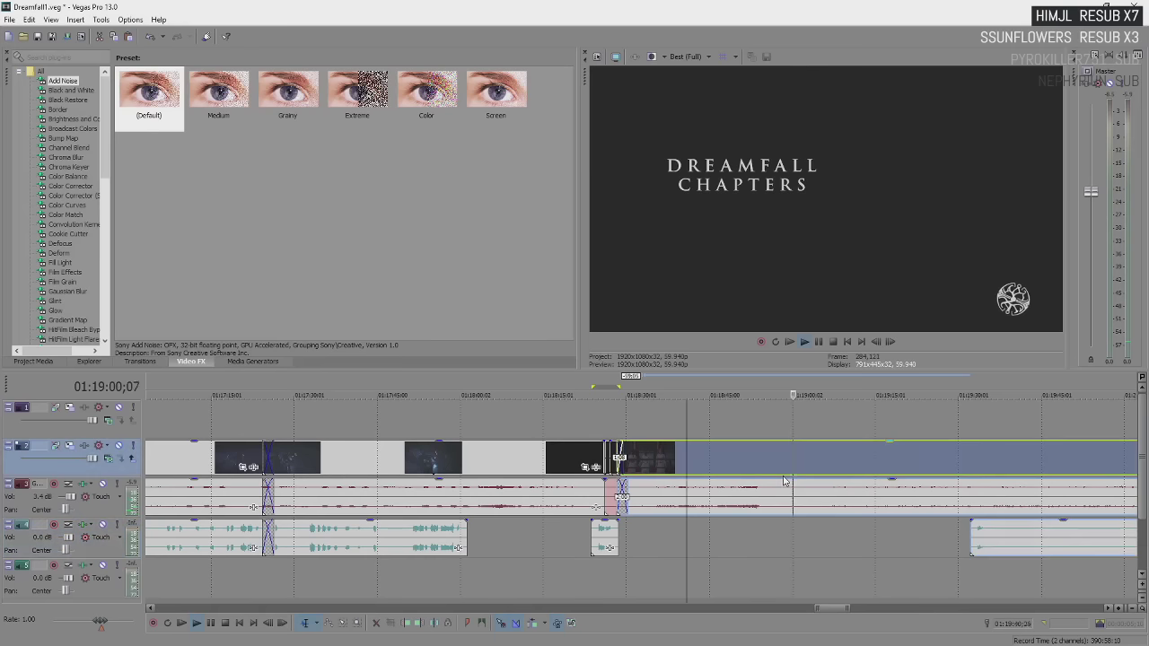
key(space)
- Split the video and game audio at 01:18:57;13, then cut the title screen from the following clip and move it earlier into a short crossfade
click(780, 480)
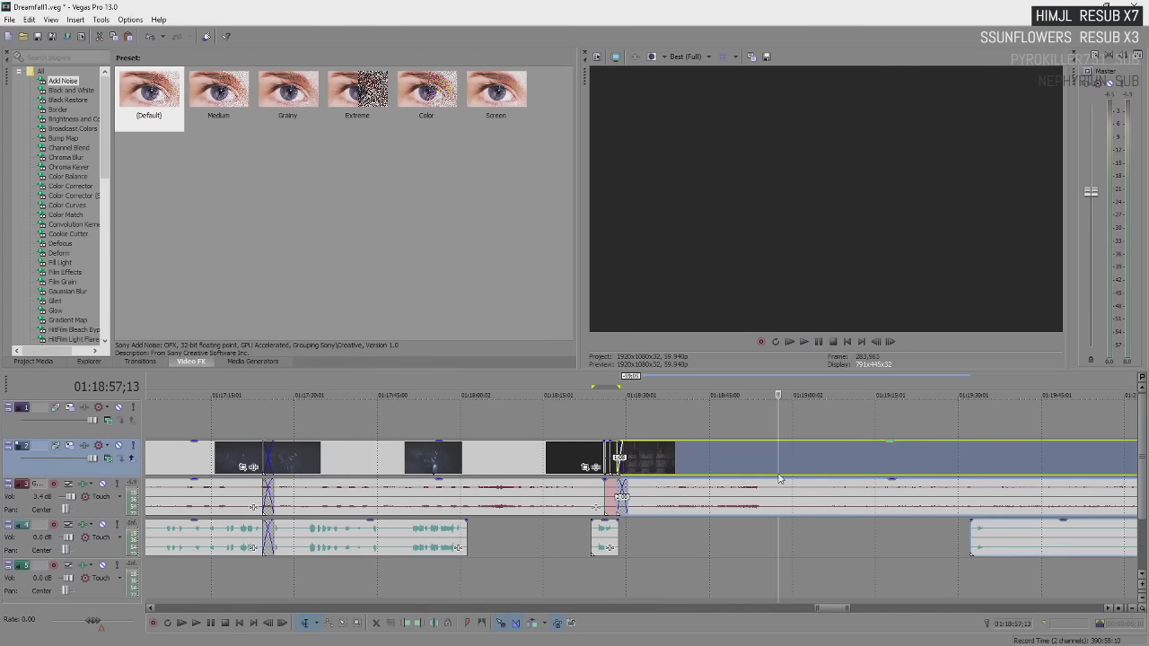
key(s)
drag(779, 466, 763, 447)
click(847, 467)
click(811, 468)
scroll(763, 447, up, 3)
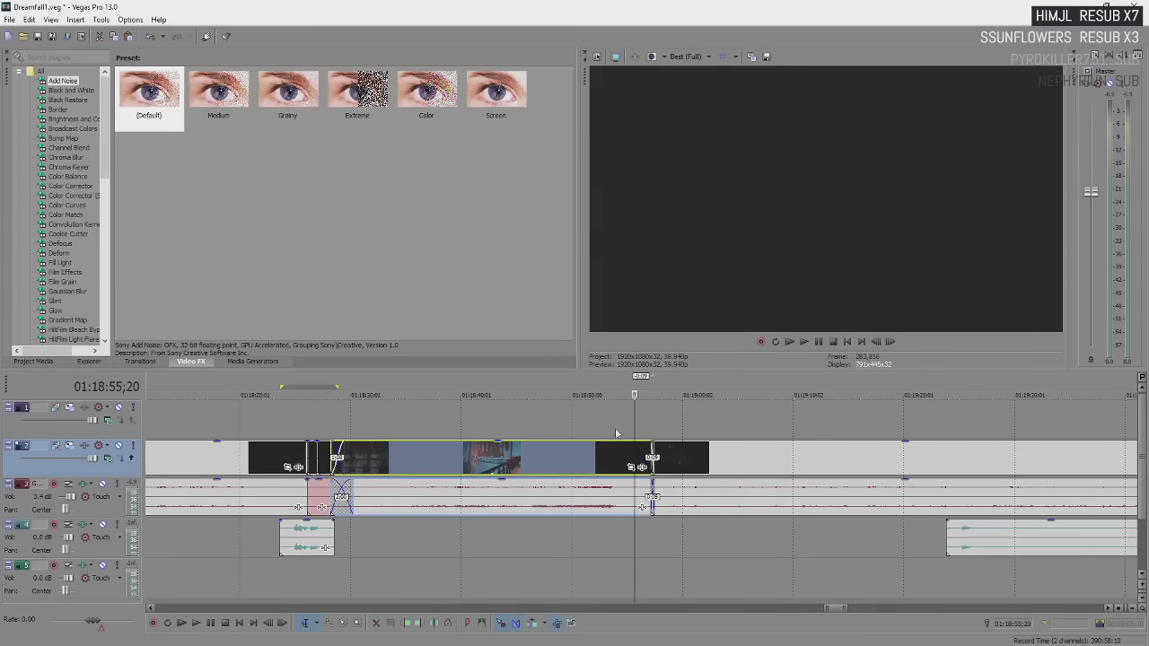
- Mark about 01:18:54 to 01:18:59 for playback, play the new join and move the following clips about one second earlier to lengthen its crossfade
drag(617, 393, 674, 392)
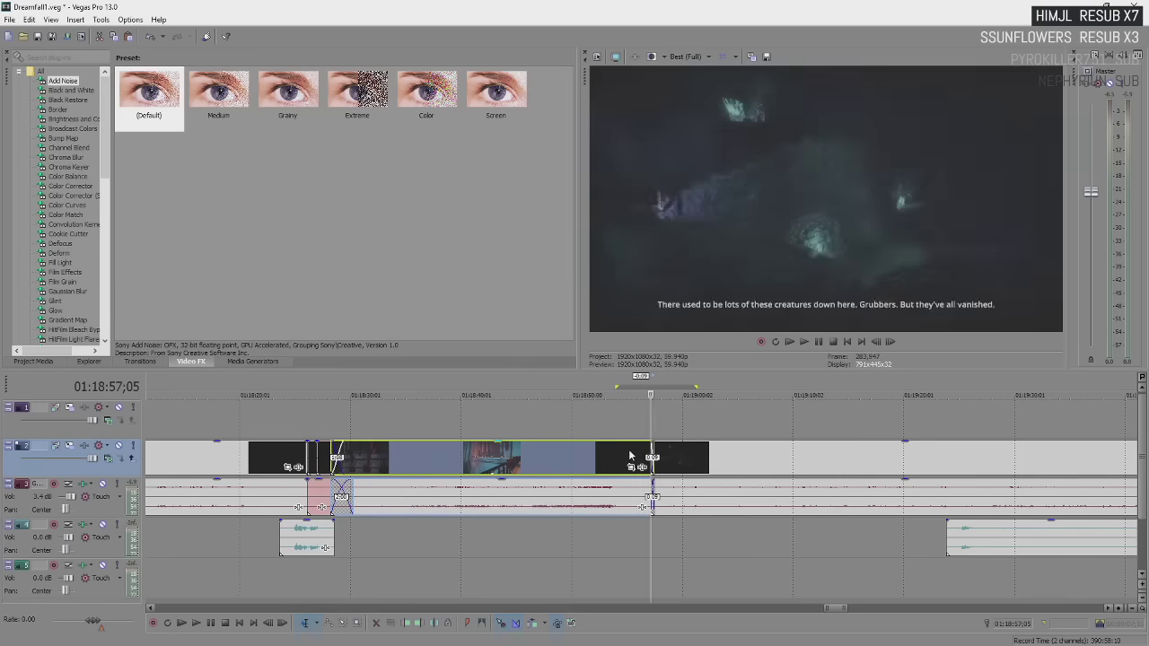
click(662, 453)
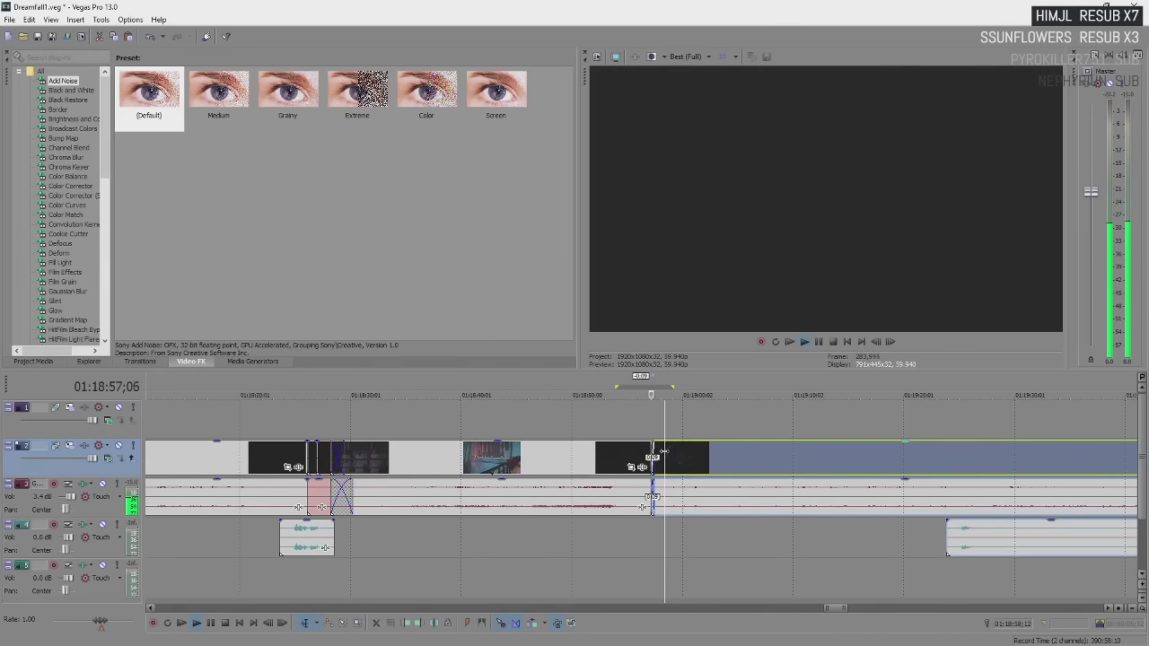
key(space)
drag(689, 460, 631, 441)
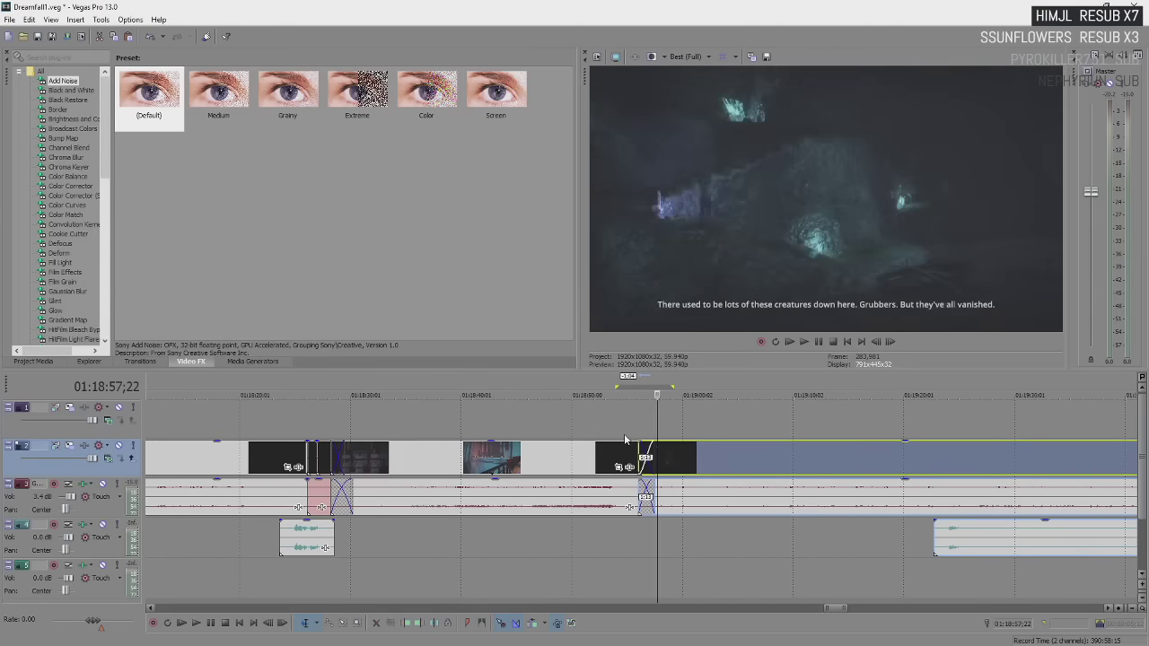
- Play the recording across the lengthened crossfade and through the start of the next commentary clip near 01:19:26
key(space)
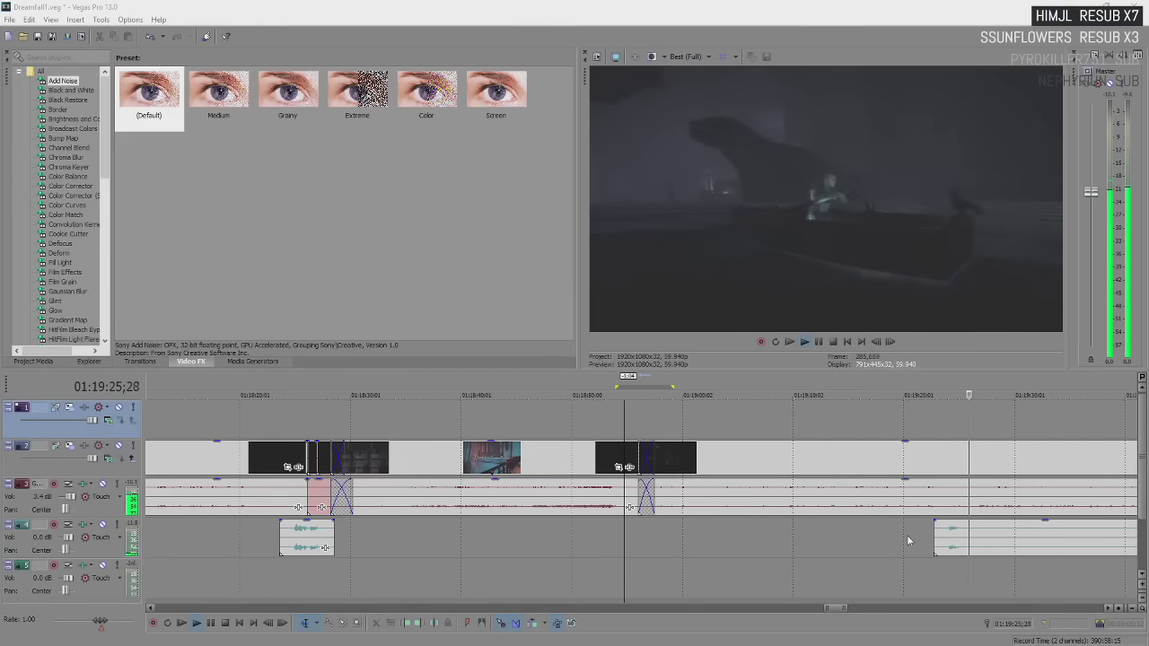
click(952, 539)
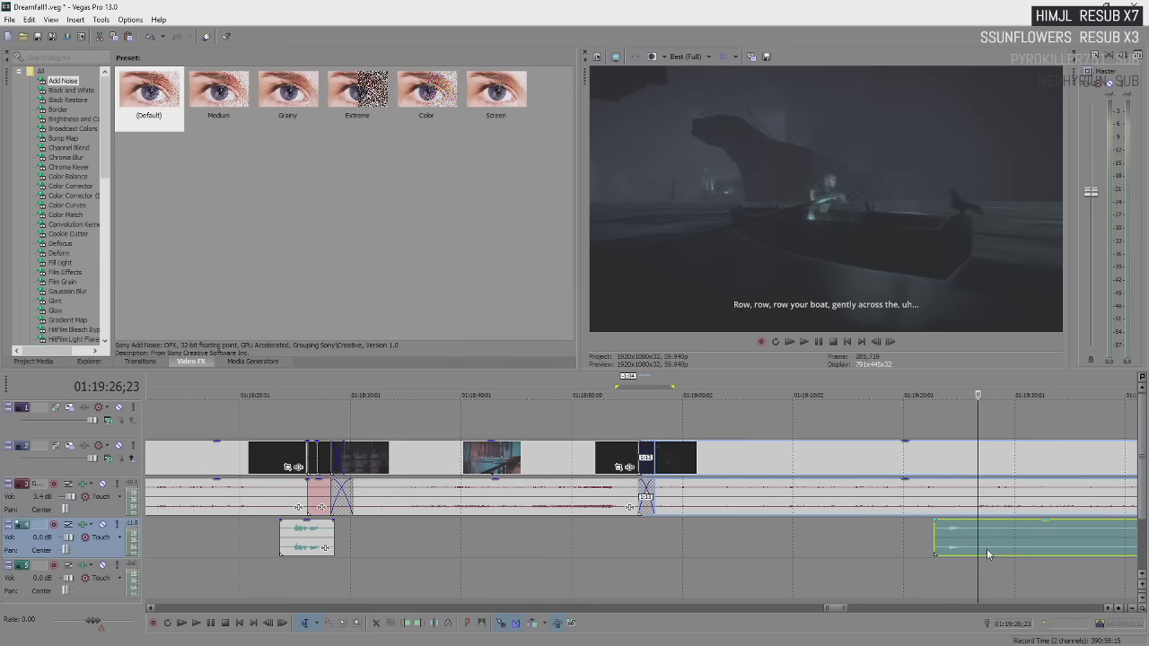
key(space)
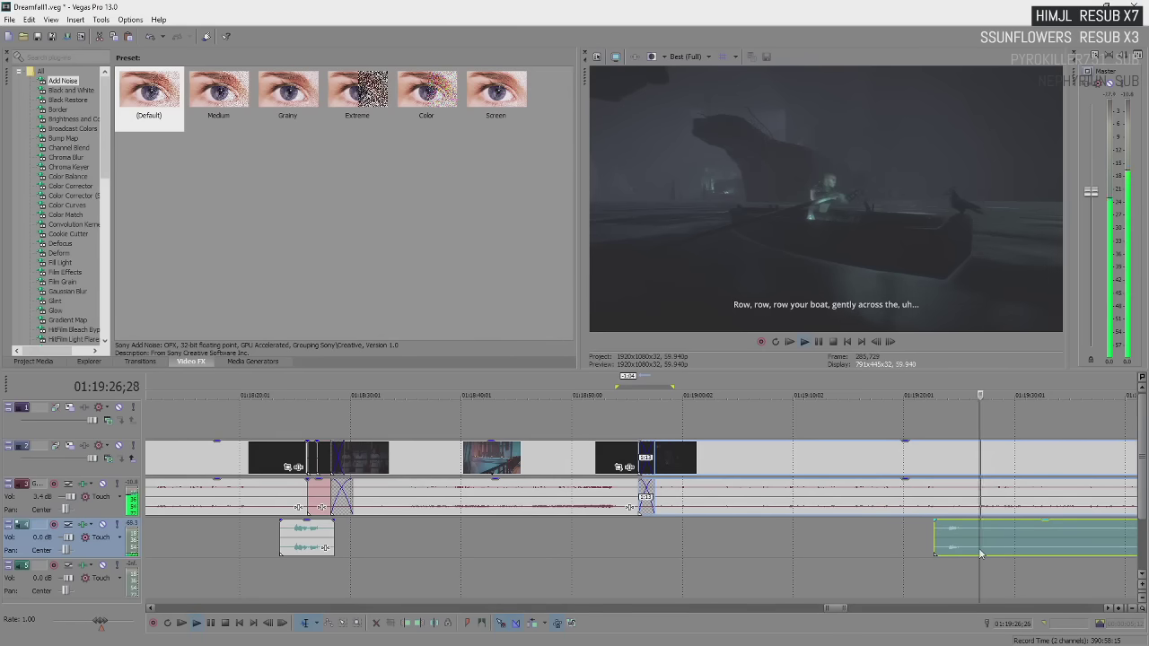
- Split the commentary at about 01:19:26;18 and trim the second piece's start to about 01:20:22 while reviewing the boat scene
scroll(980, 554, down, 1)
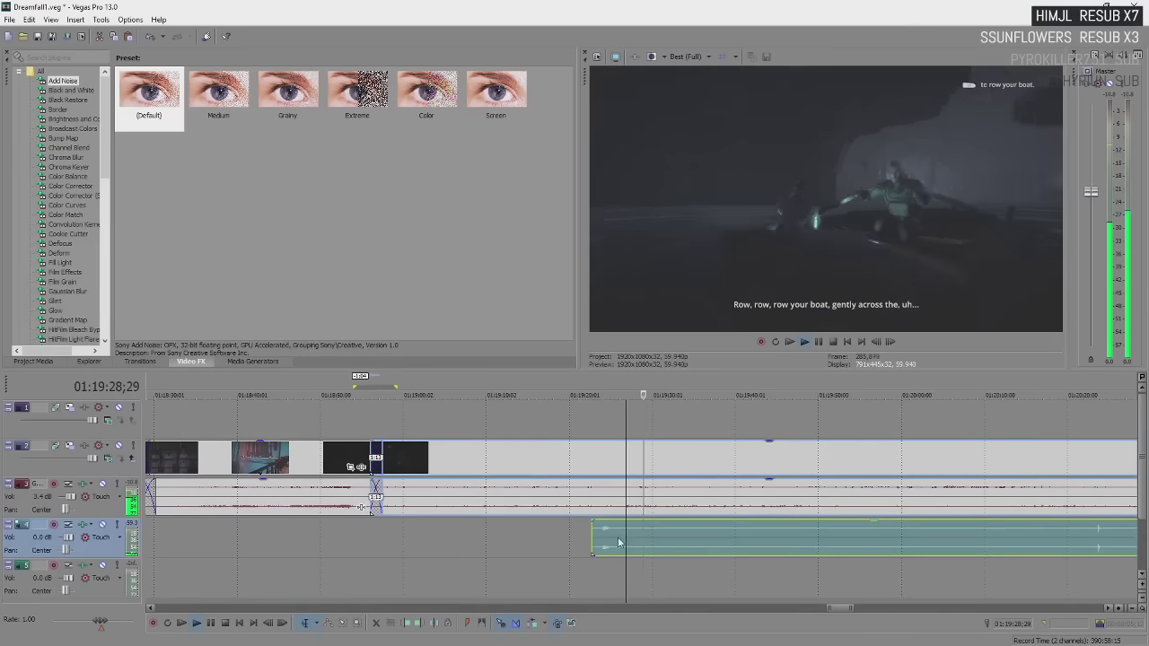
scroll(628, 544, down, 2)
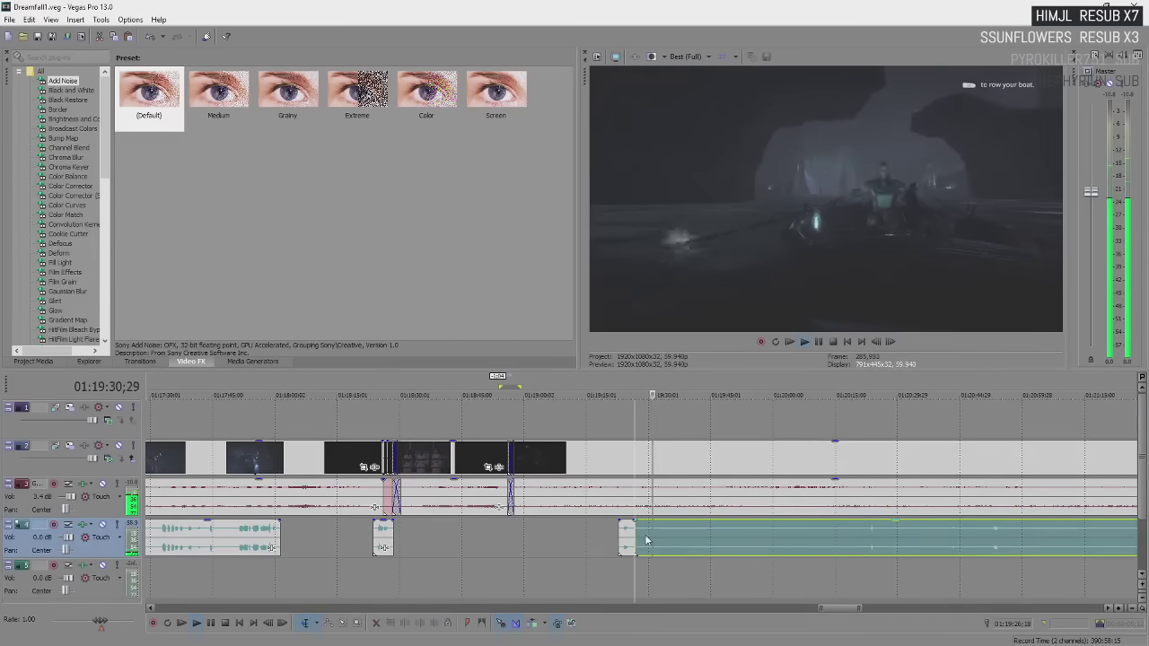
drag(631, 532, 869, 542)
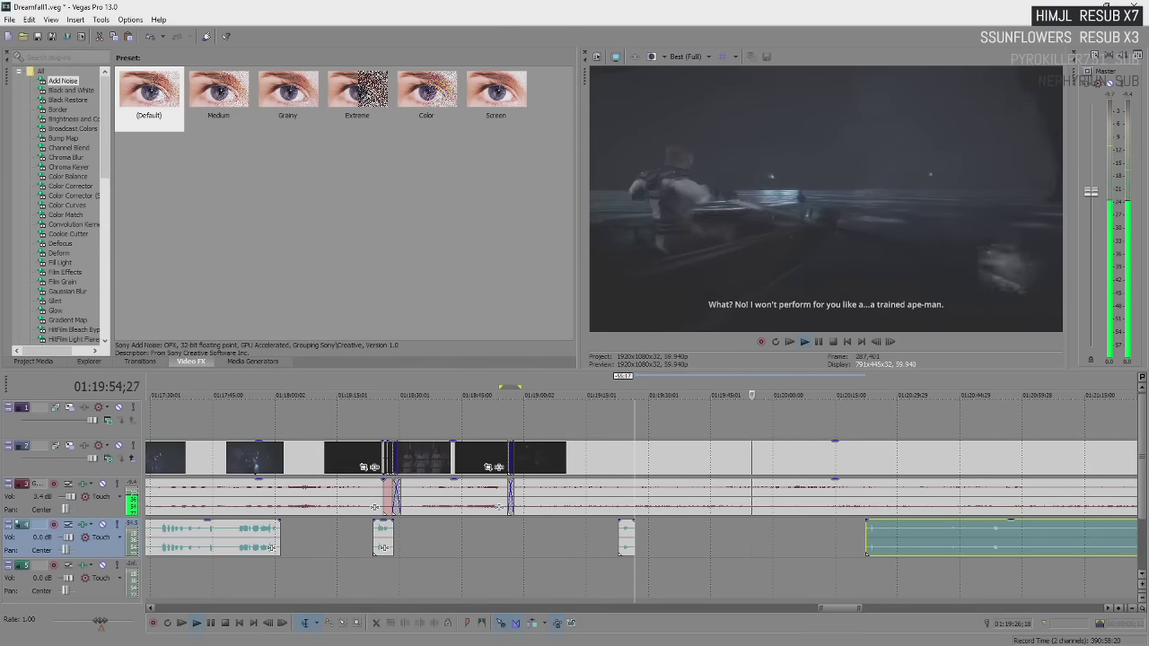
click(766, 517)
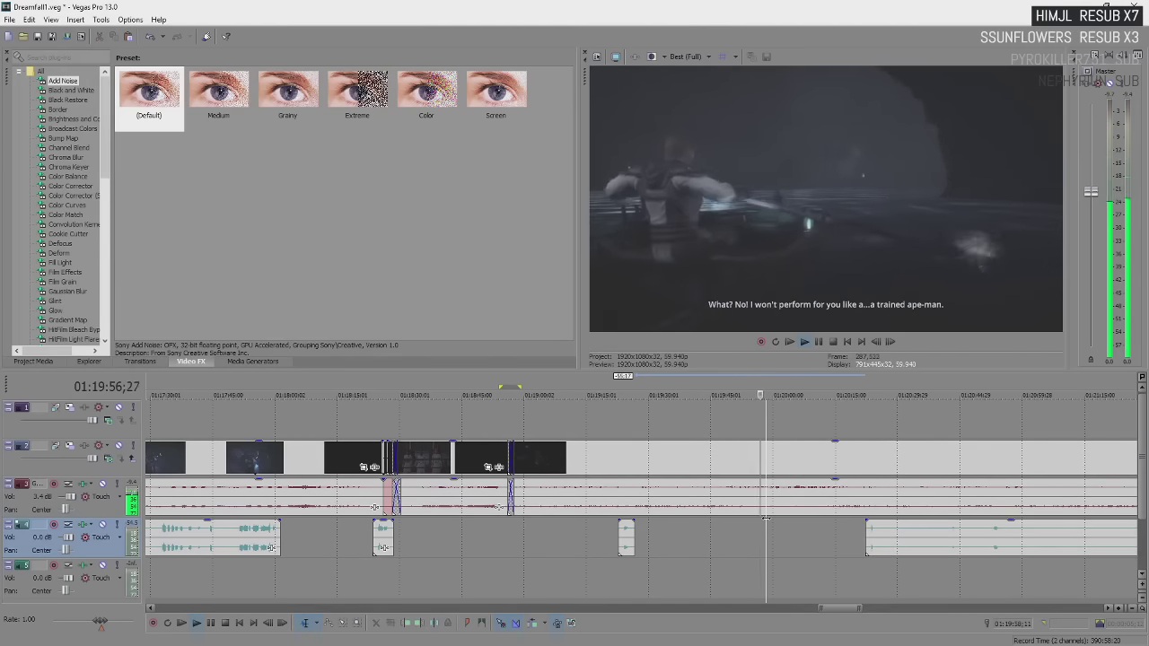
- Split the commentary at about 01:20:25;12 and trim the second piece's start to about 01:20:42 while reviewing the boat scene
scroll(727, 543, down, 2)
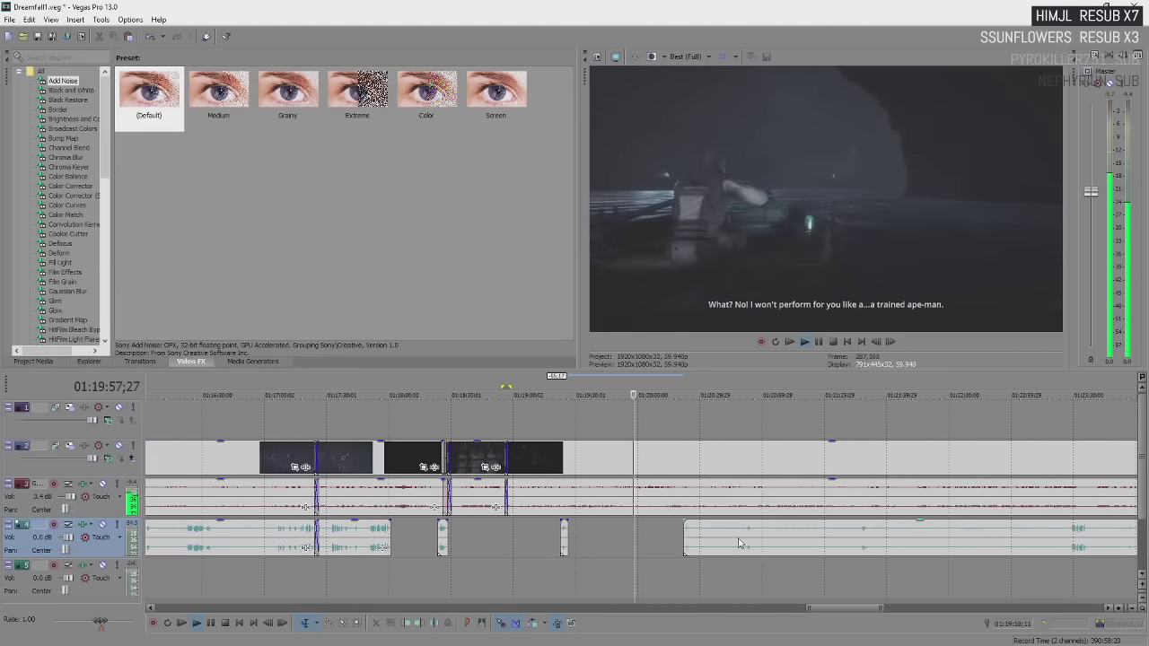
click(683, 535)
scroll(681, 531, up, 2)
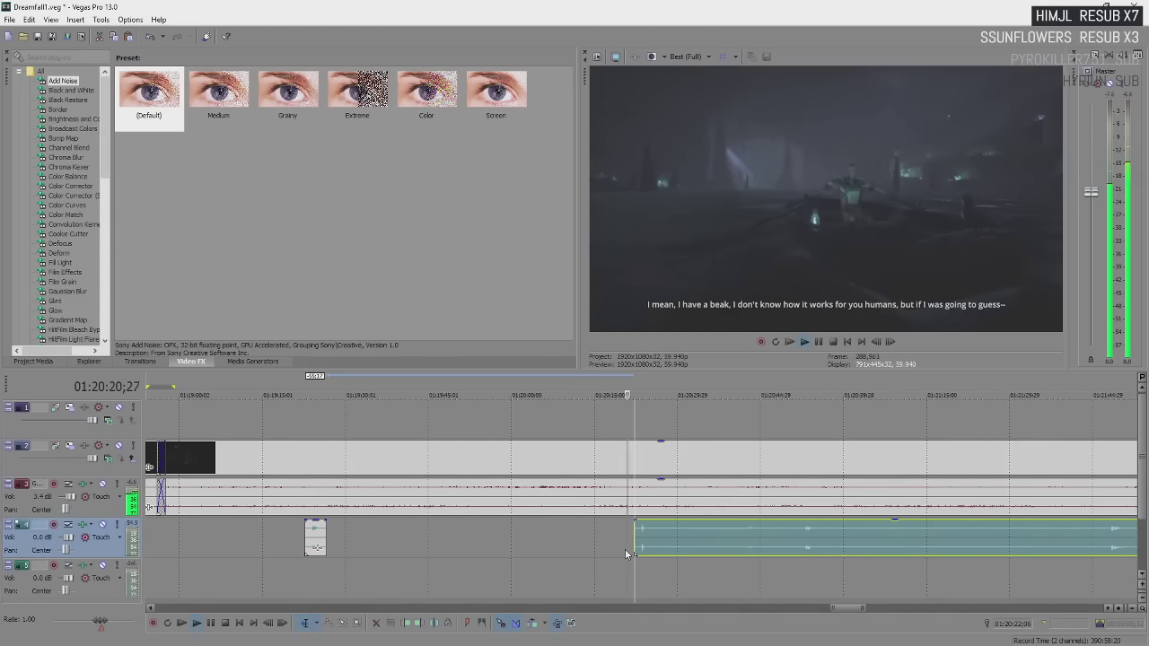
scroll(697, 548, up, 2)
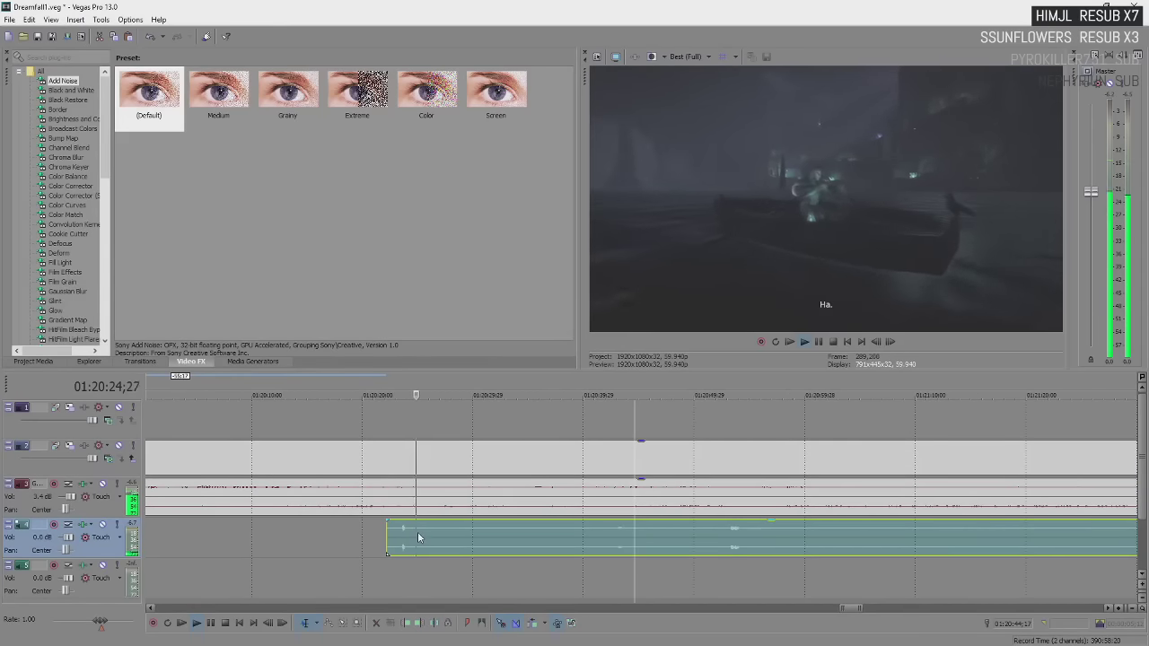
scroll(629, 537, down, 3)
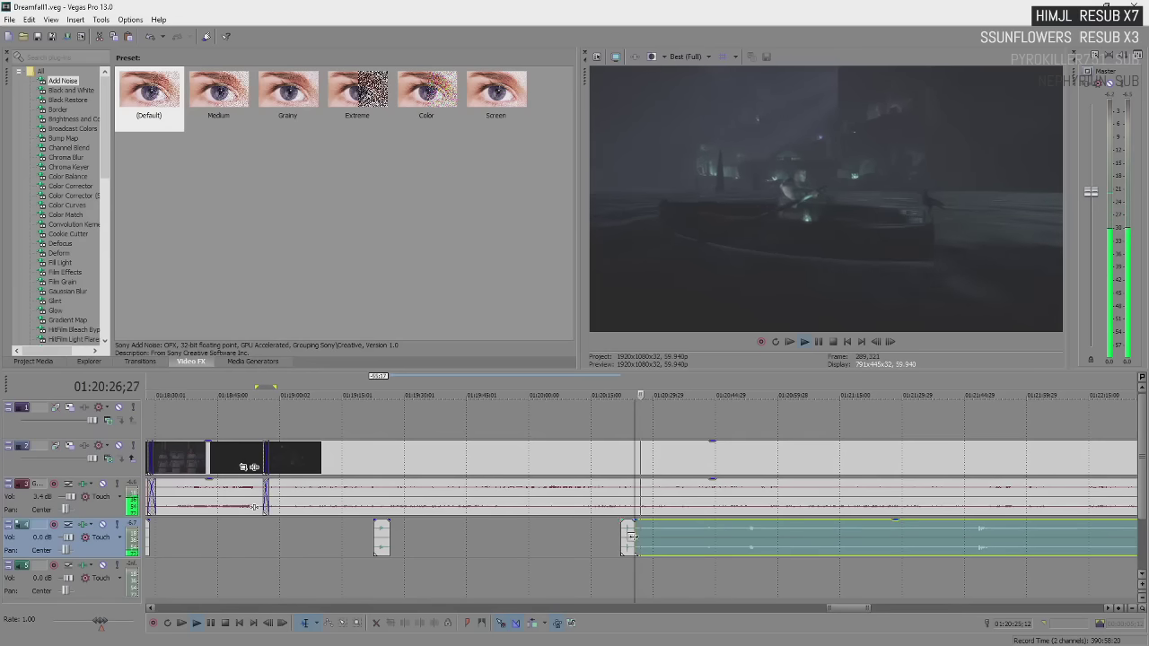
drag(631, 536, 705, 552)
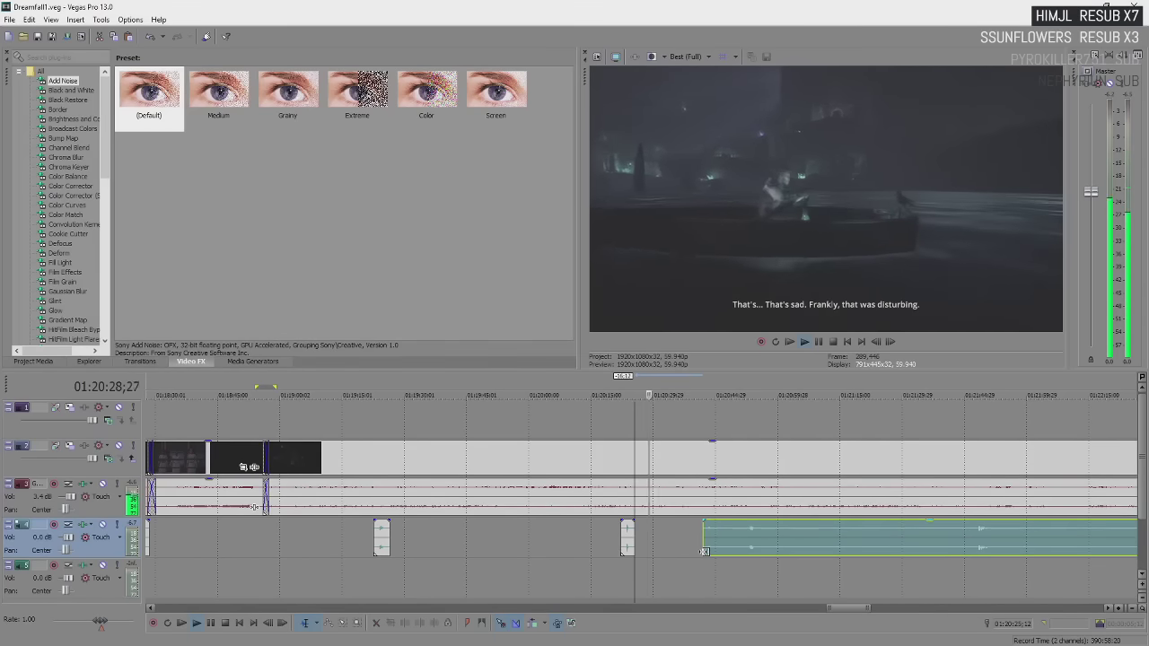
scroll(745, 537, up, 1)
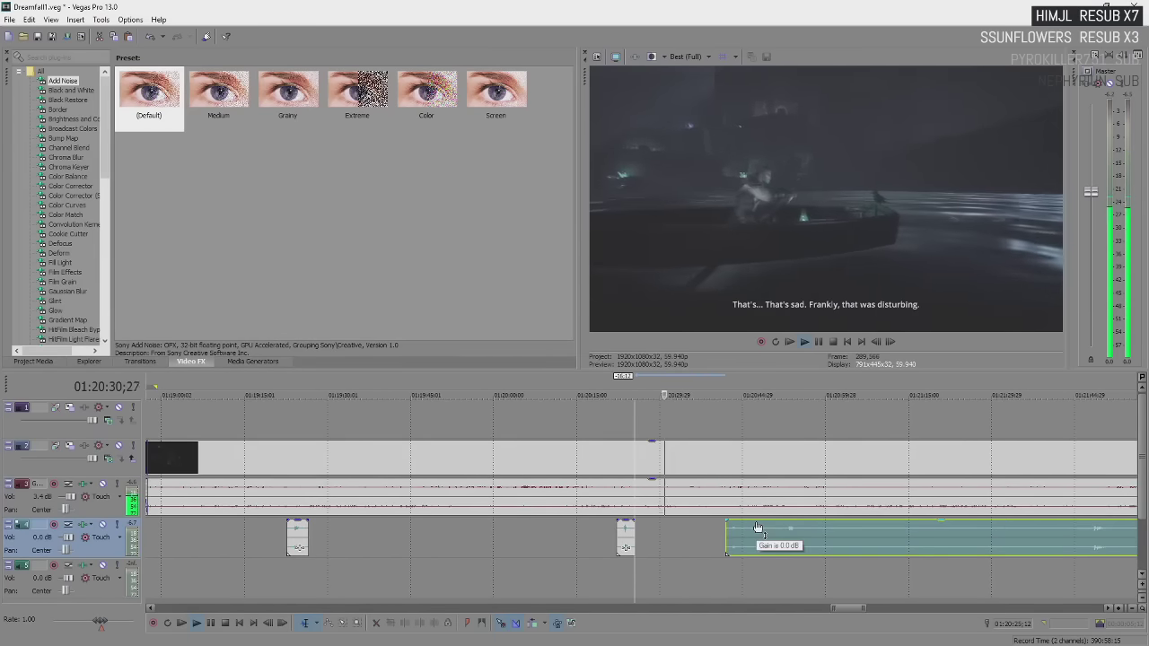
- Play the boat scene onward from about 01:20:33, pausing at about 01:20:38 and 01:20:54 before resuming playback
key(Return)
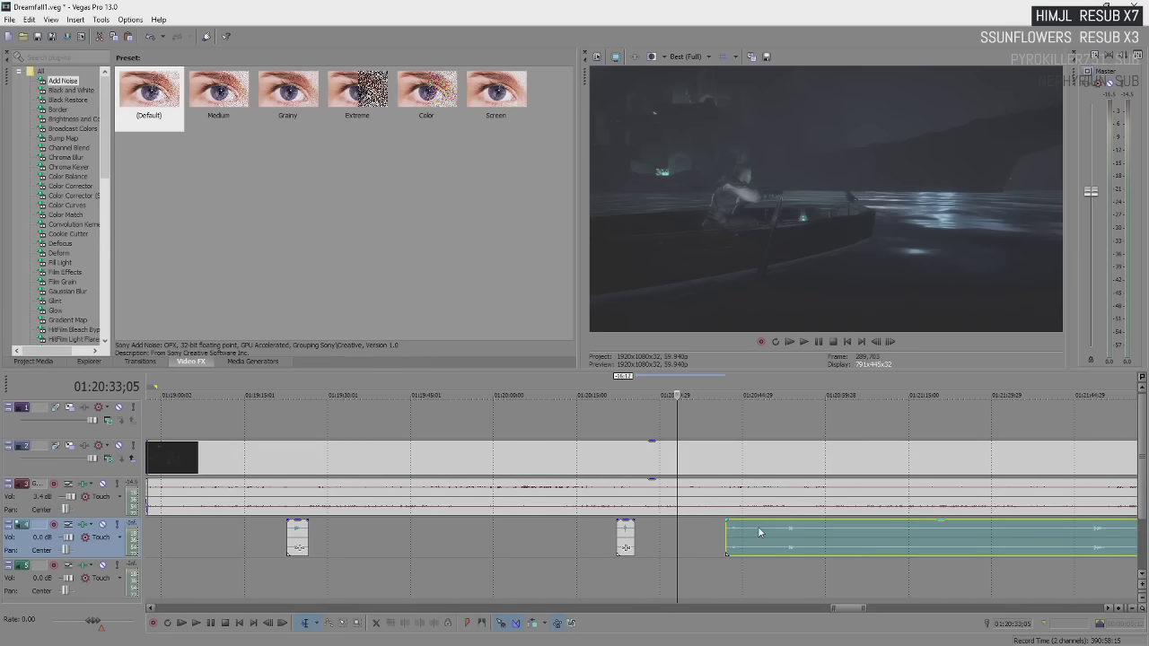
key(space)
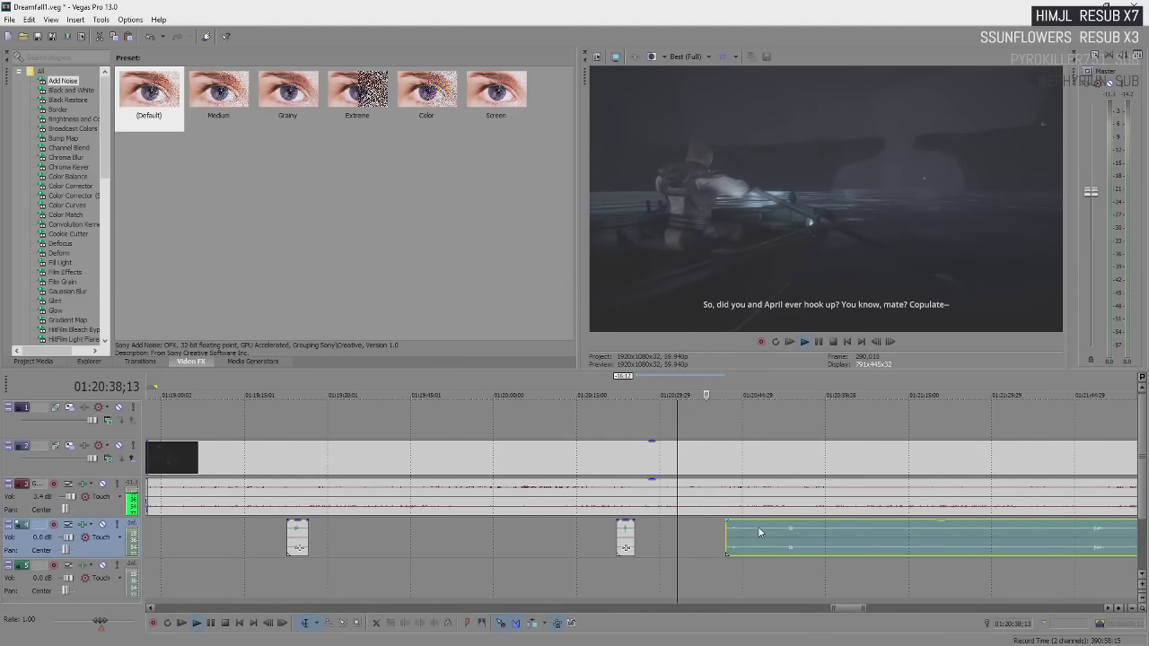
key(space)
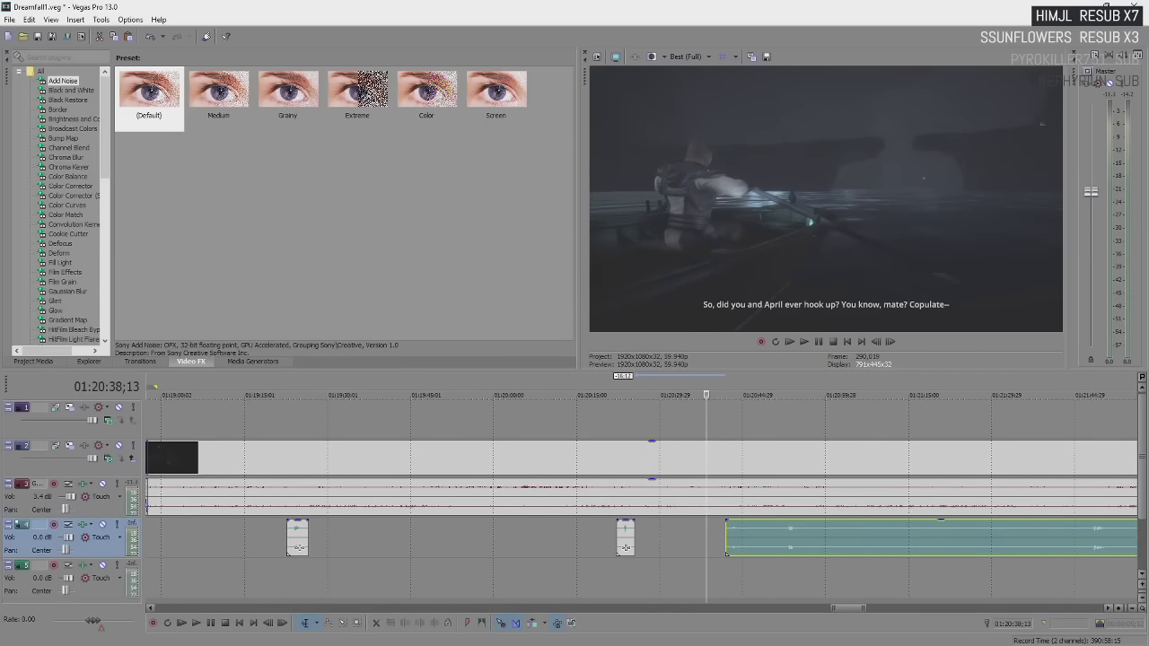
key(space)
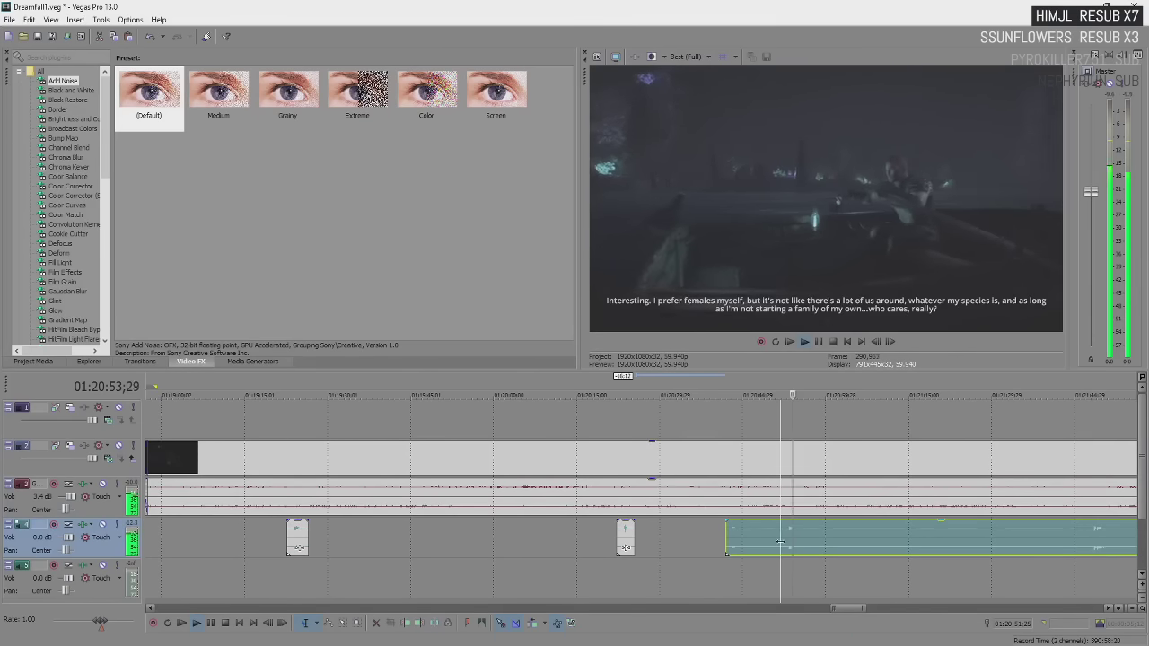
key(Return)
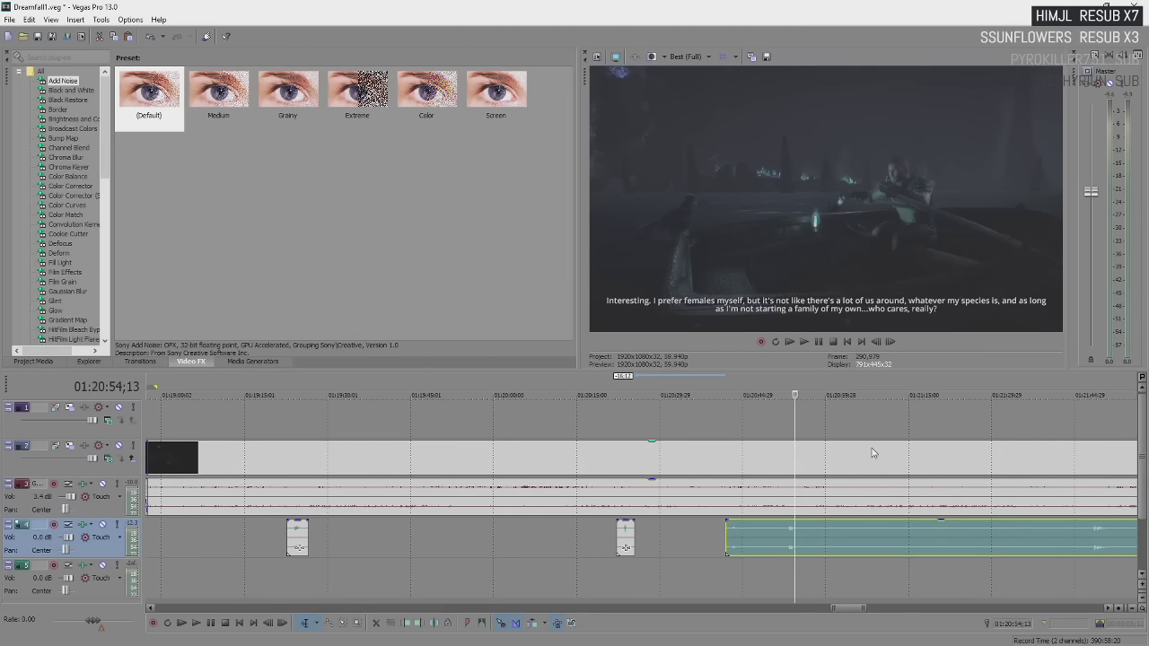
key(space)
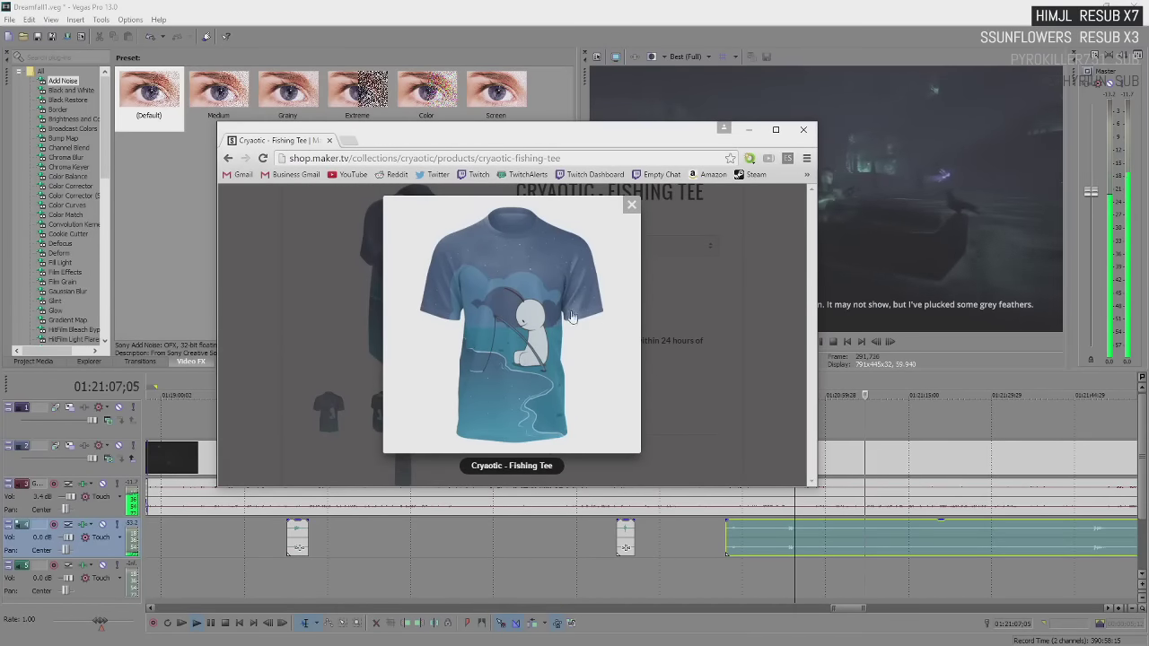
- Look through the enlarged product pictures of the Cryaotic - Fishing Tee in the browser and close the browser window
click(601, 348)
click(609, 346)
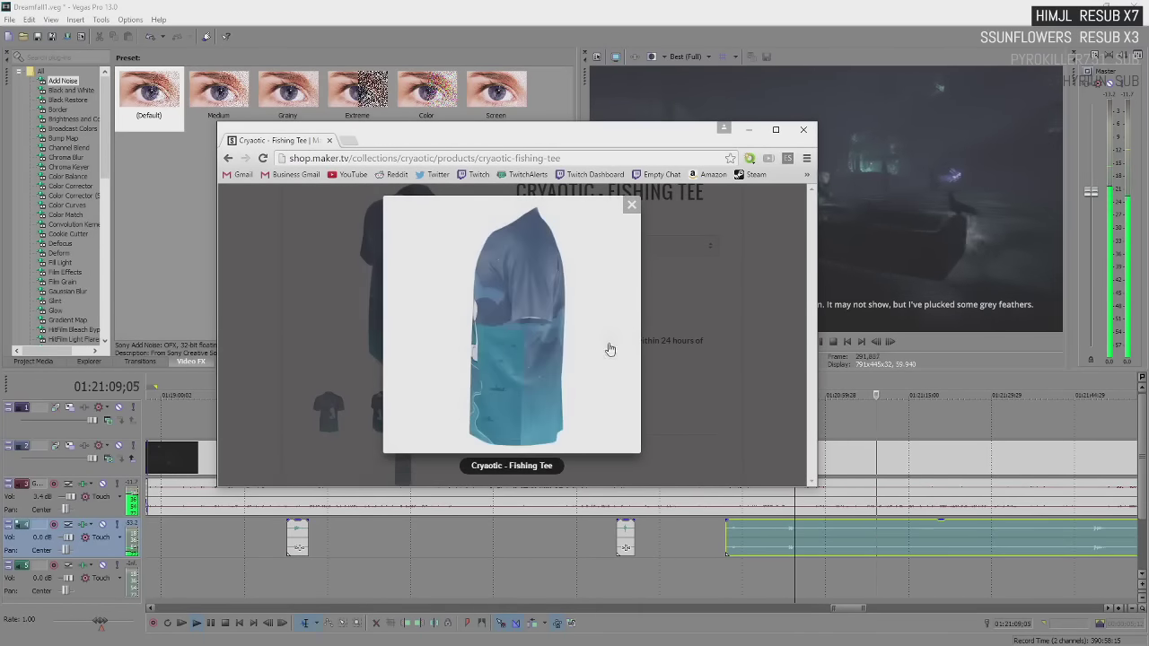
click(609, 346)
click(610, 347)
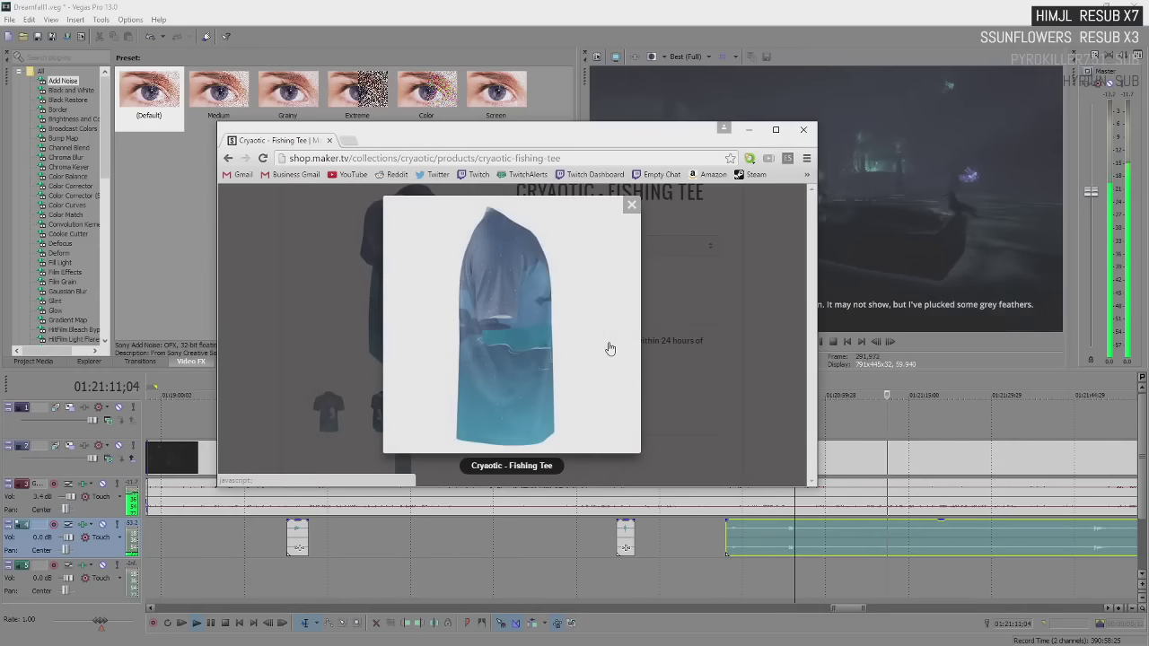
click(609, 347)
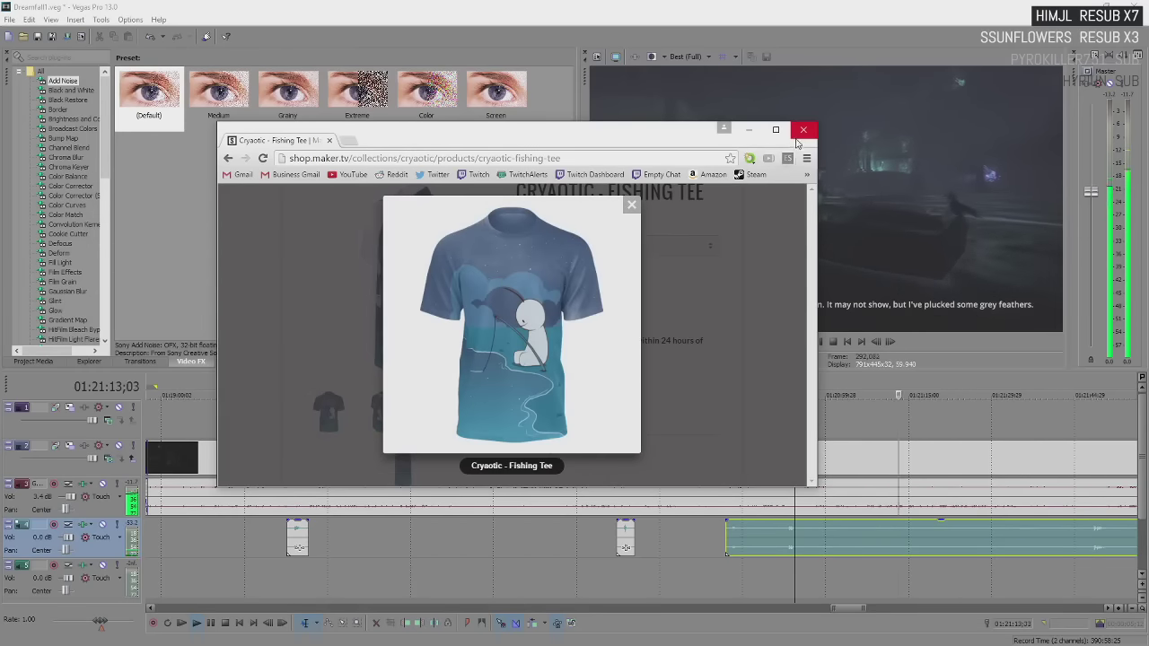
click(802, 131)
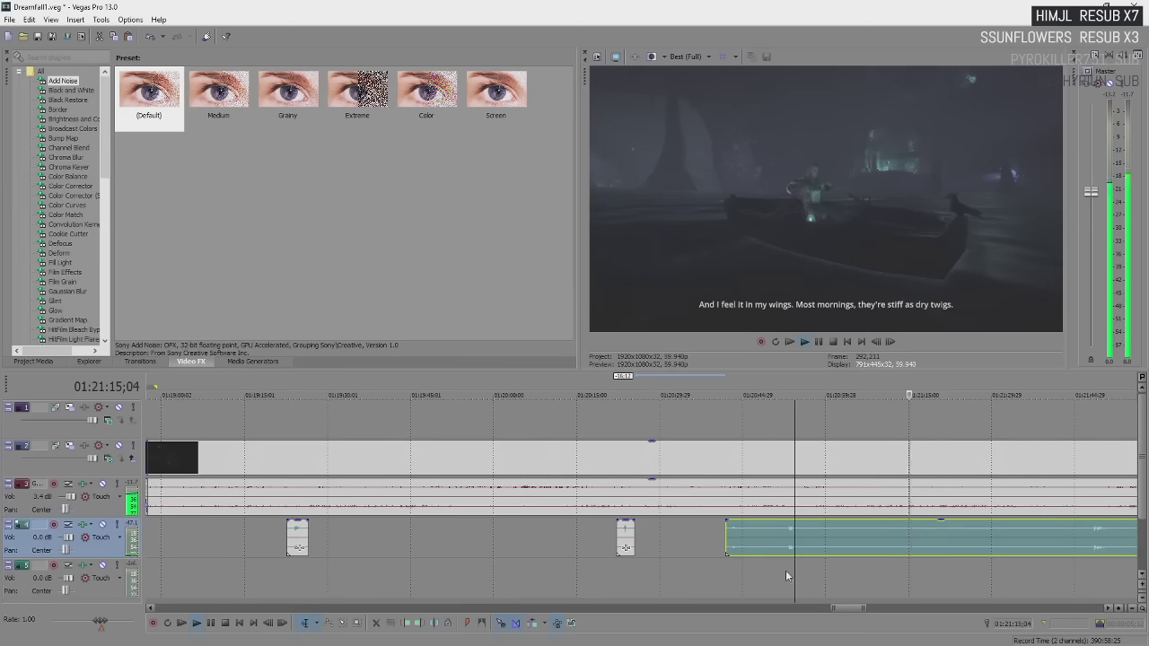
- Split the commentary at about 01:21:02 and trim the second piece's start to about 01:21:46
scroll(752, 541, down, 3)
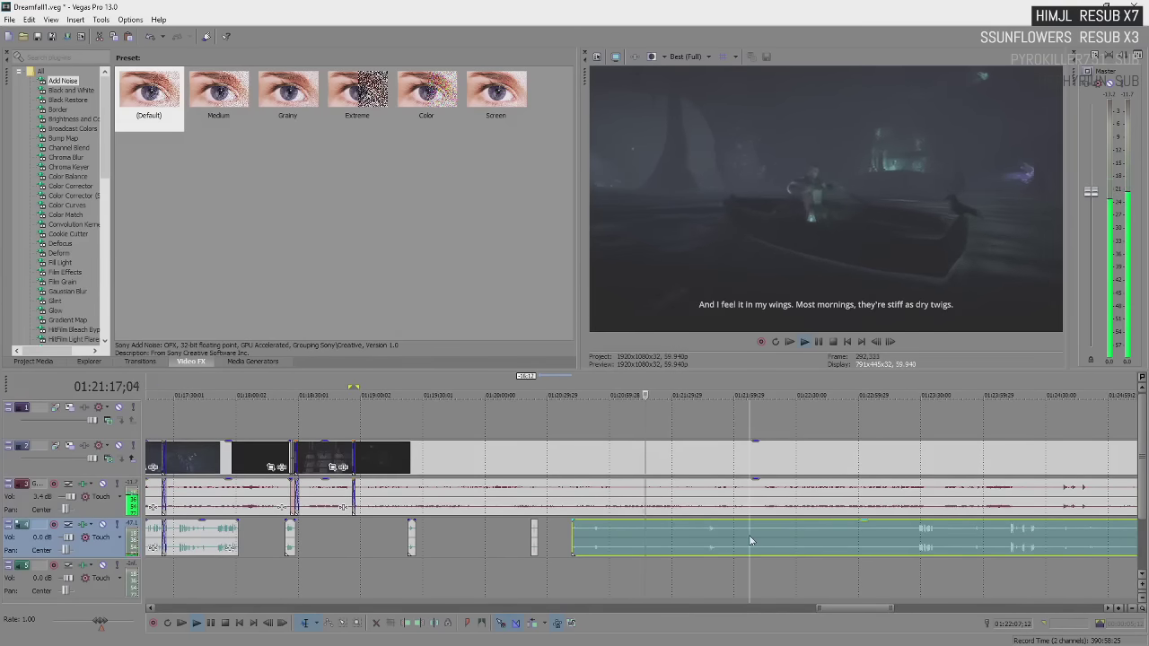
click(614, 544)
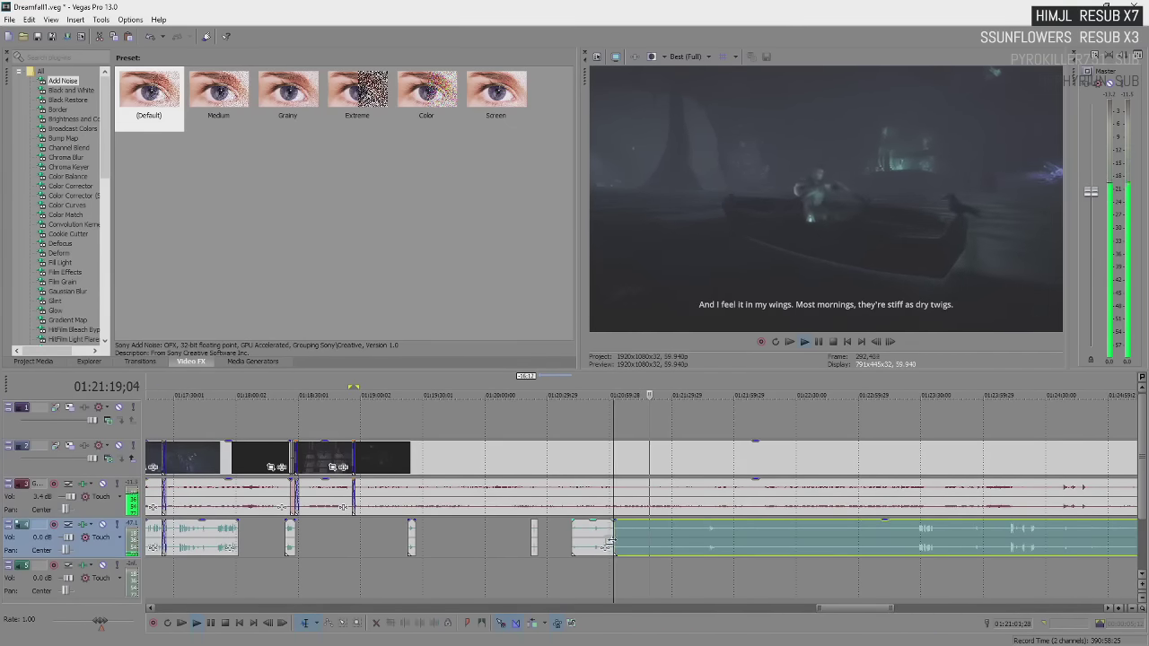
key(s)
drag(615, 539, 693, 539)
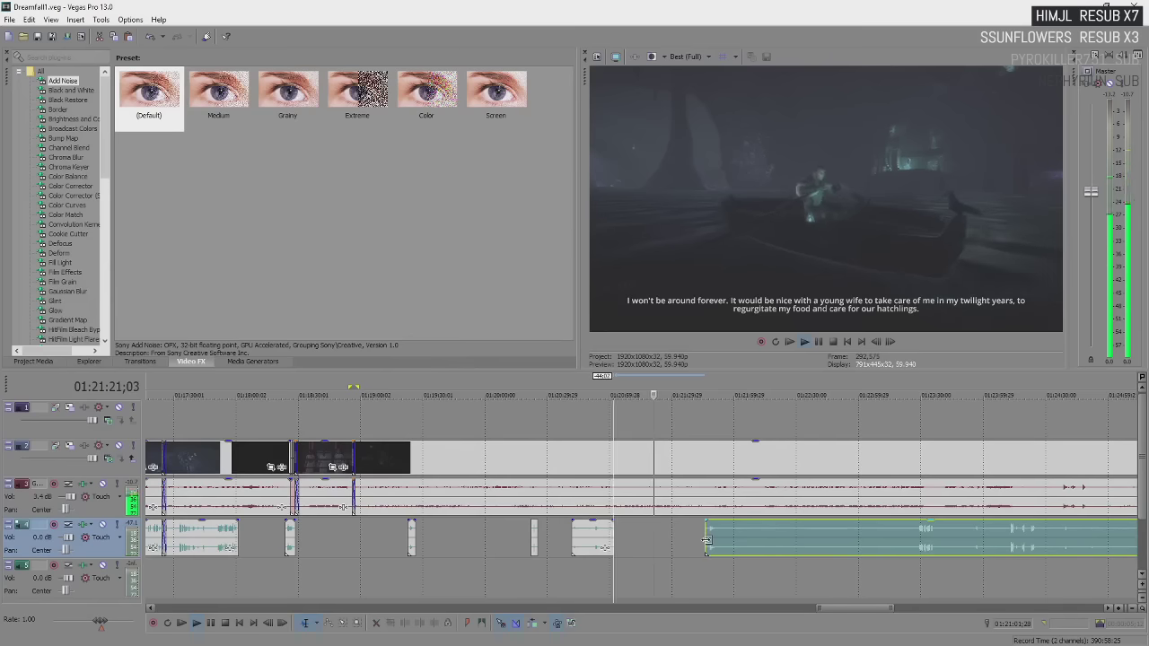
- Play the end of the boat scene, split the commentary at 01:21:53;00 and trim the second piece's start to about 01:23:28
scroll(706, 540, down, 2)
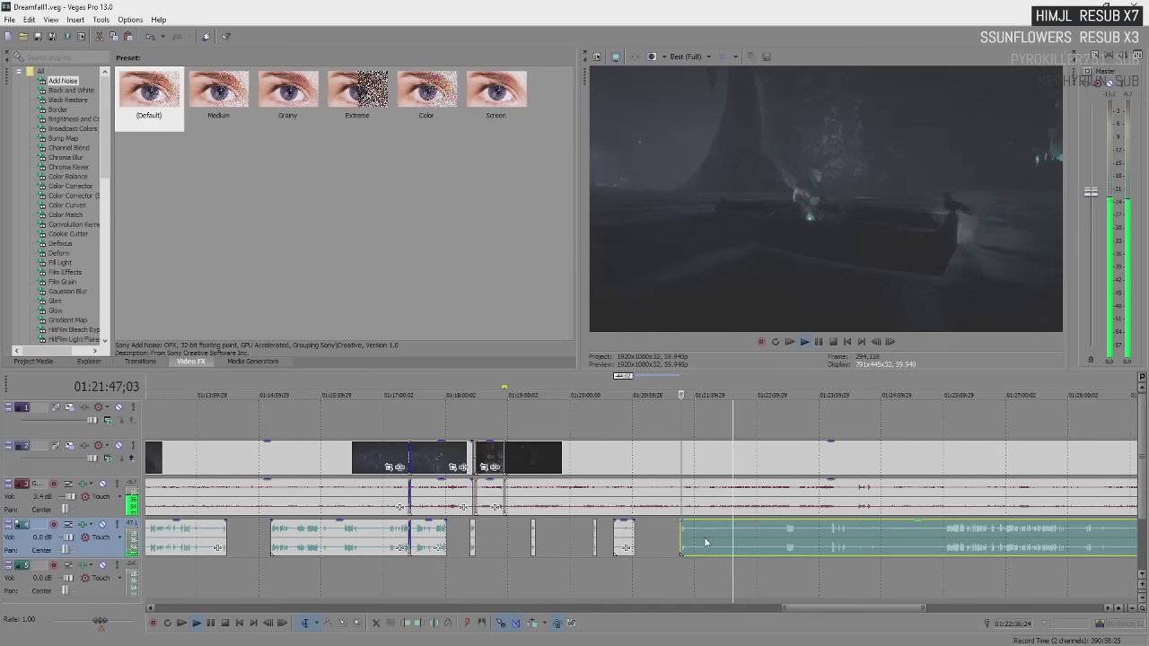
key(space)
key(space)
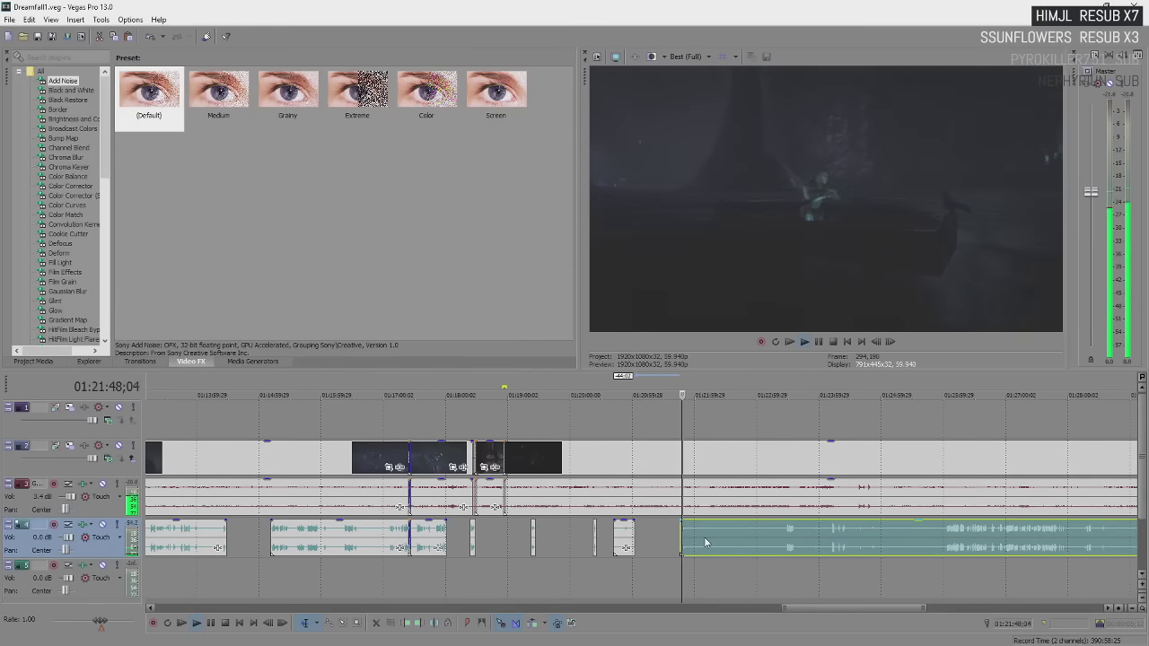
scroll(613, 495, up, 3)
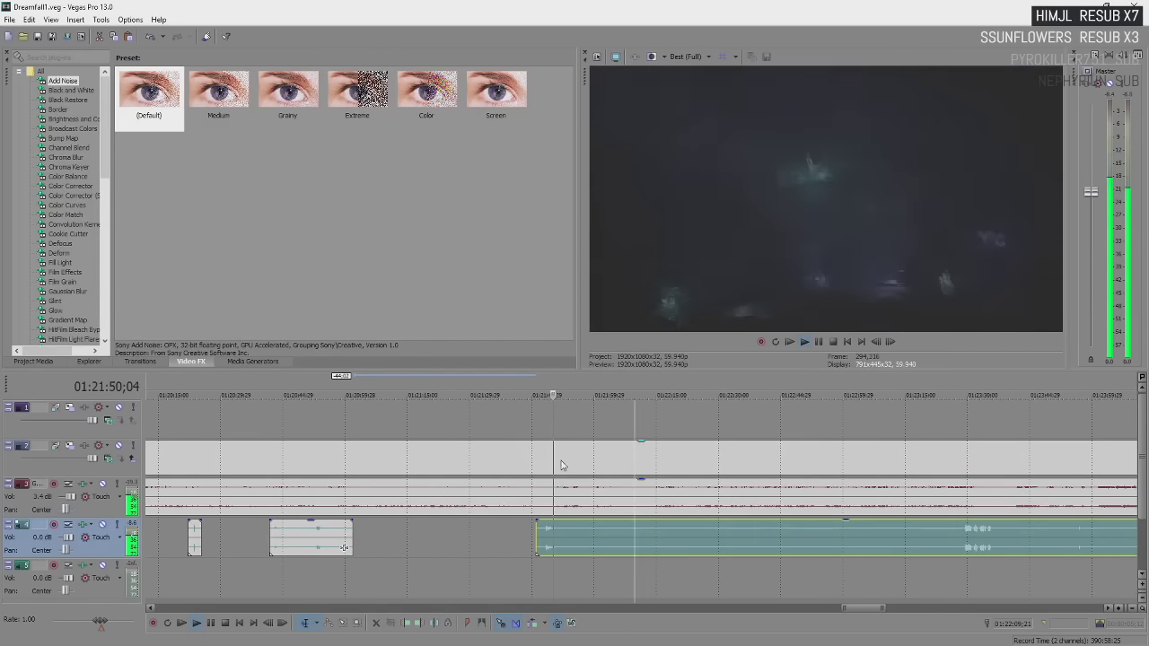
key(s)
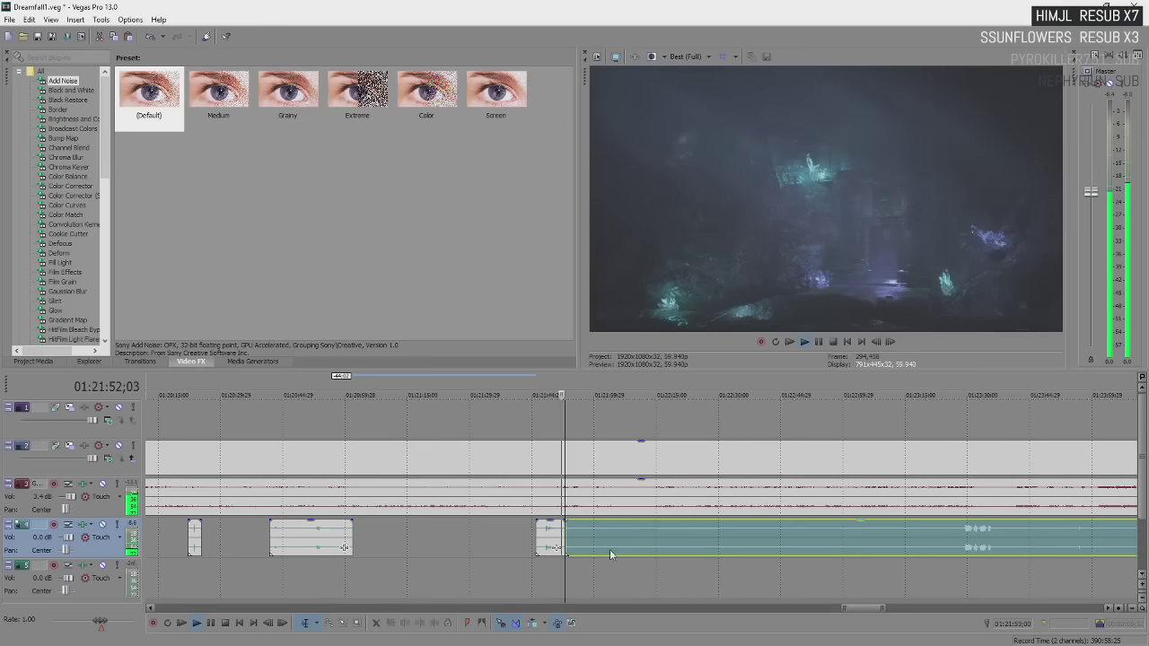
scroll(610, 550, down, 2)
drag(634, 544, 794, 547)
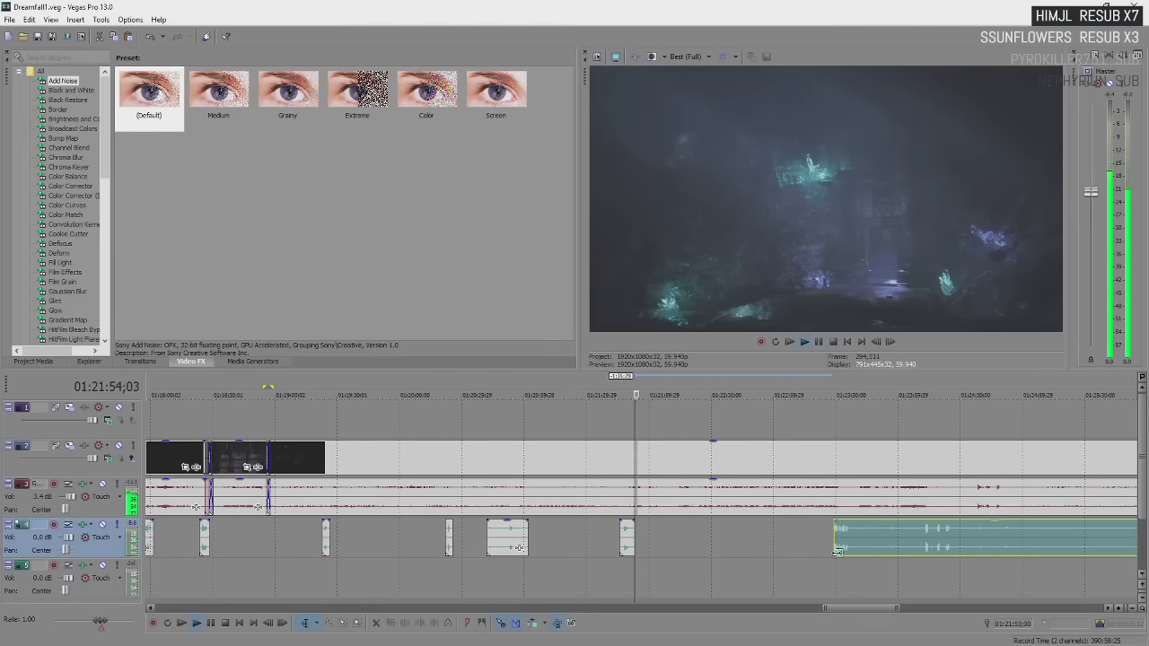
- Split the video and game audio at 01:22:03;14 and trim the second piece's start to about 01:22:14 to remove the title screen
scroll(861, 529, up, 2)
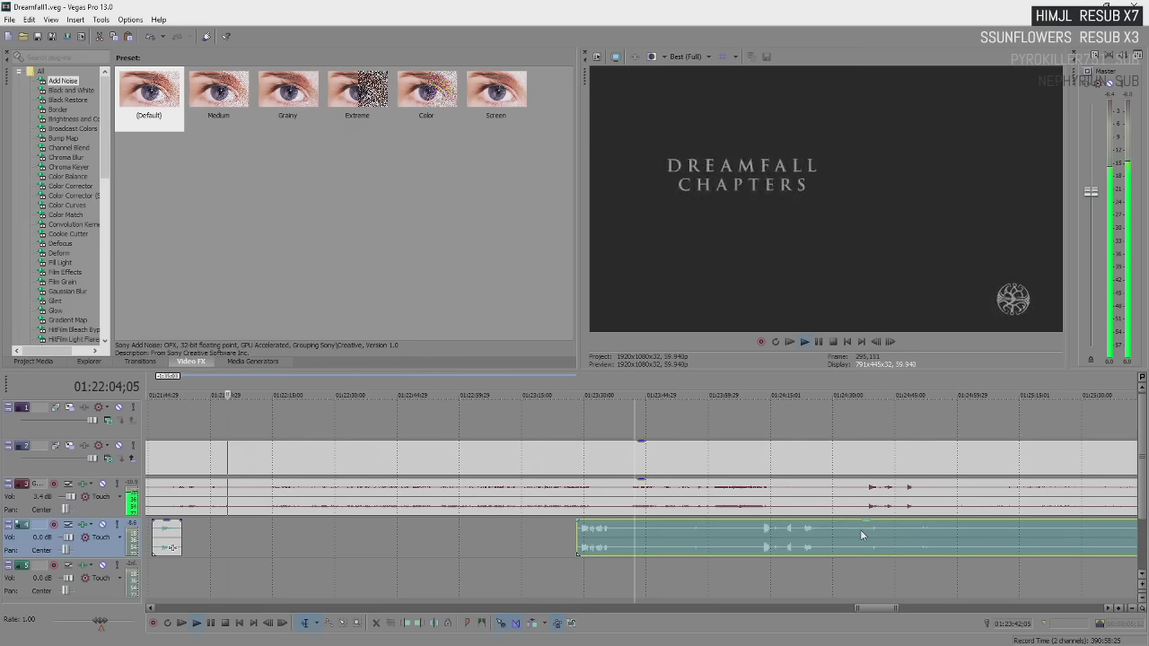
click(226, 473)
scroll(227, 469, up, 3)
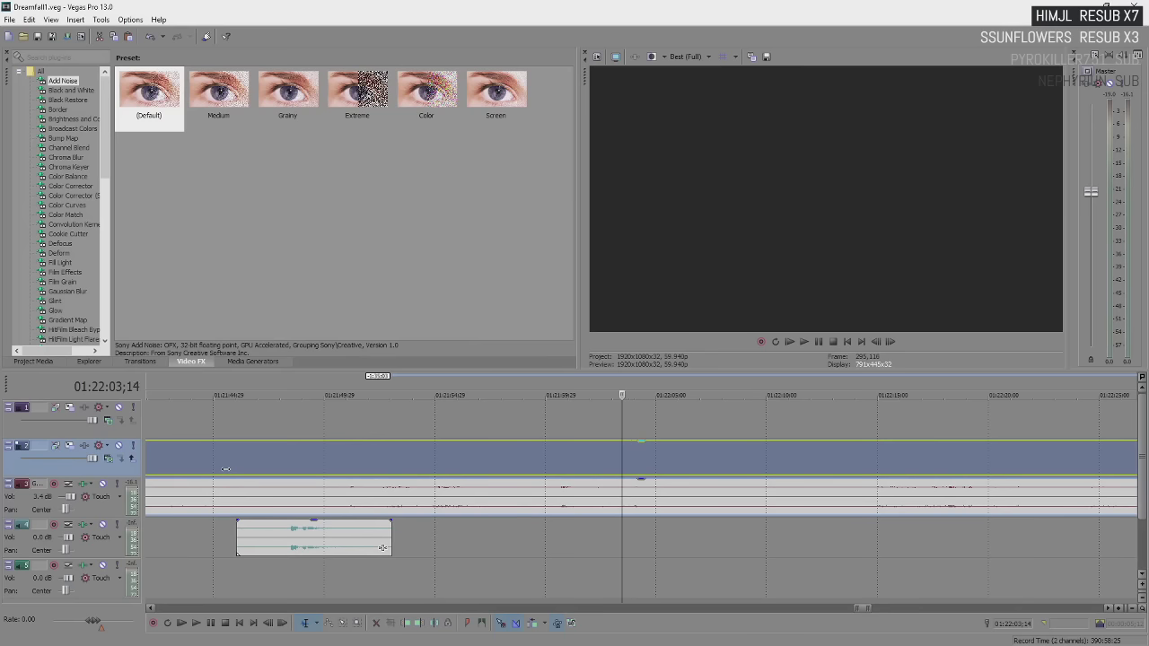
key(s)
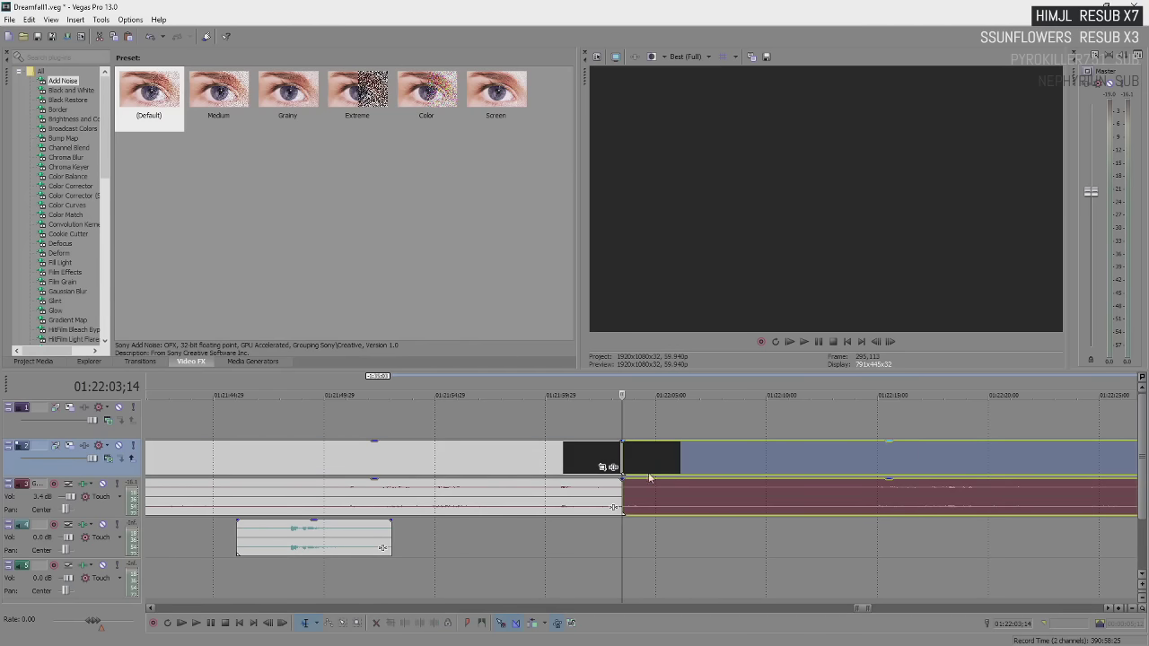
drag(626, 461, 871, 500)
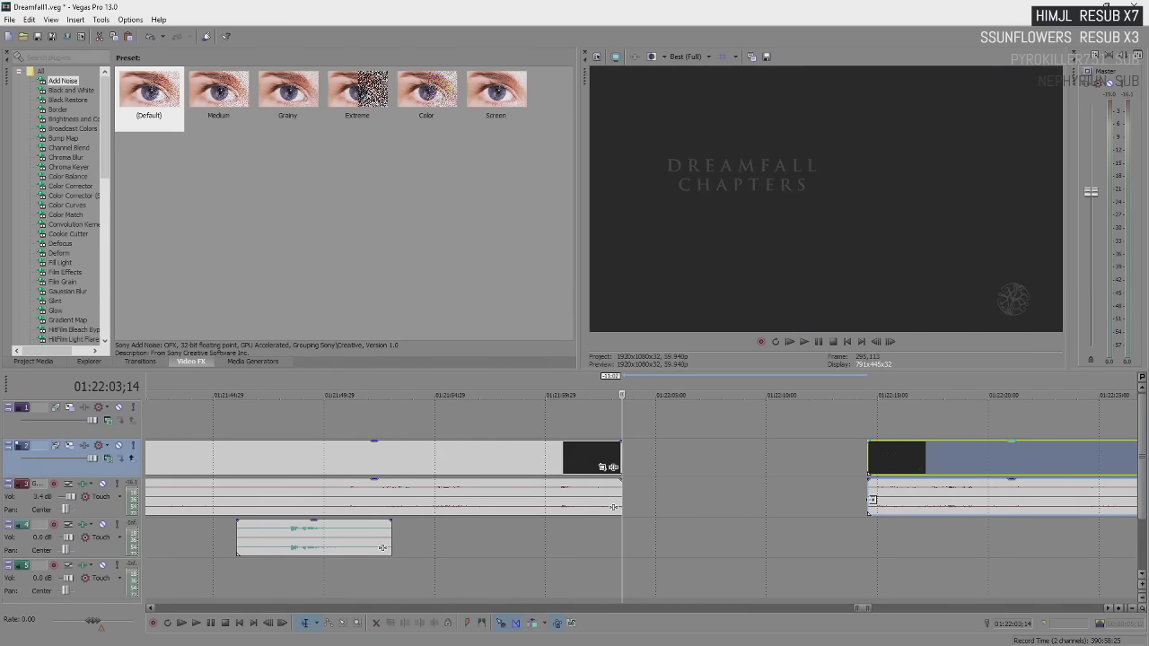
- Move the following video, game audio and commentary about 11 seconds earlier so they meet the cut at 01:22:03;14
click(899, 469)
scroll(795, 526, down, 3)
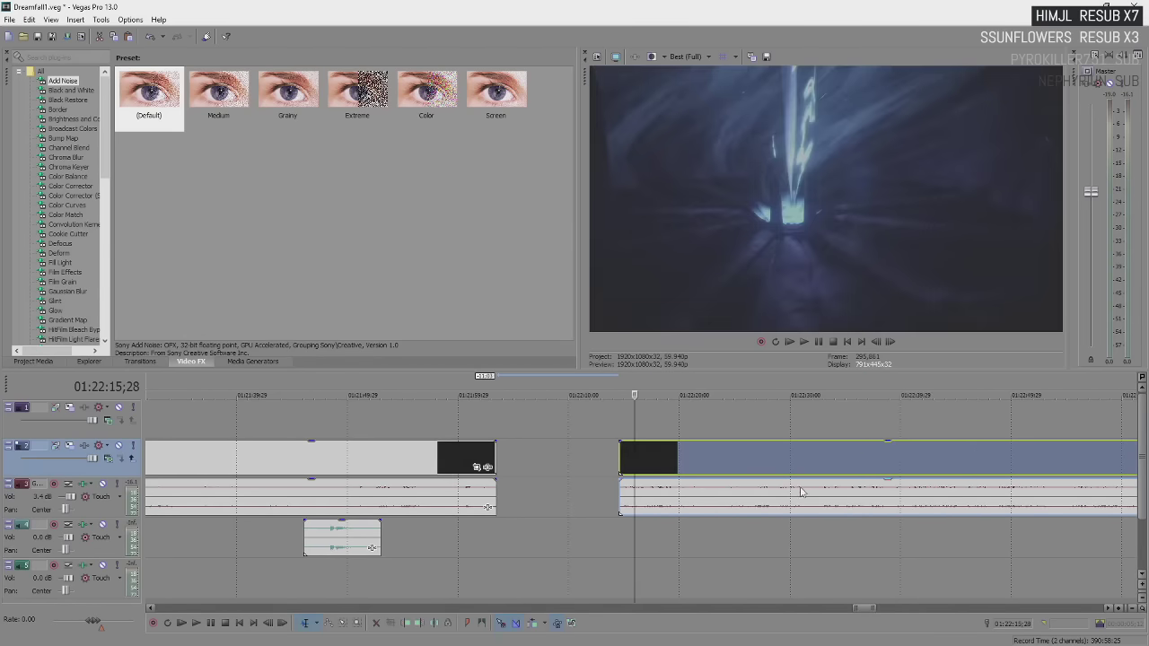
scroll(796, 525, down, 2)
click(808, 499)
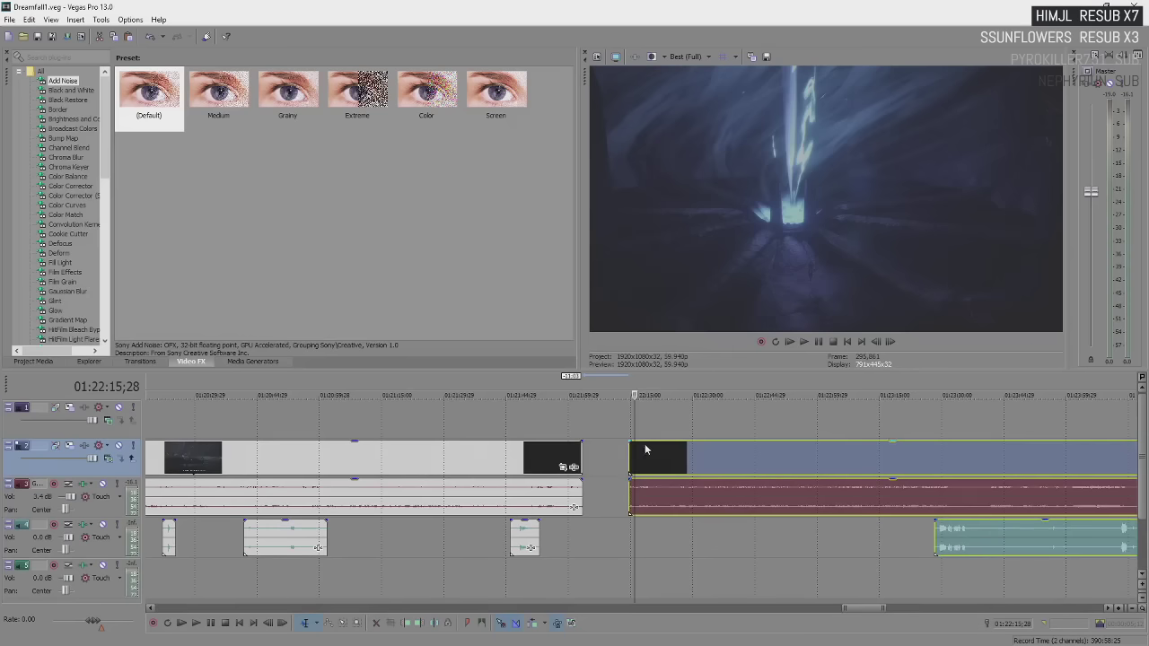
drag(644, 444, 605, 454)
- Extend the end of the earlier game audio past the cut at 01:22:03;14 to create a crossfade of about 2 seconds
scroll(605, 458, up, 3)
click(609, 500)
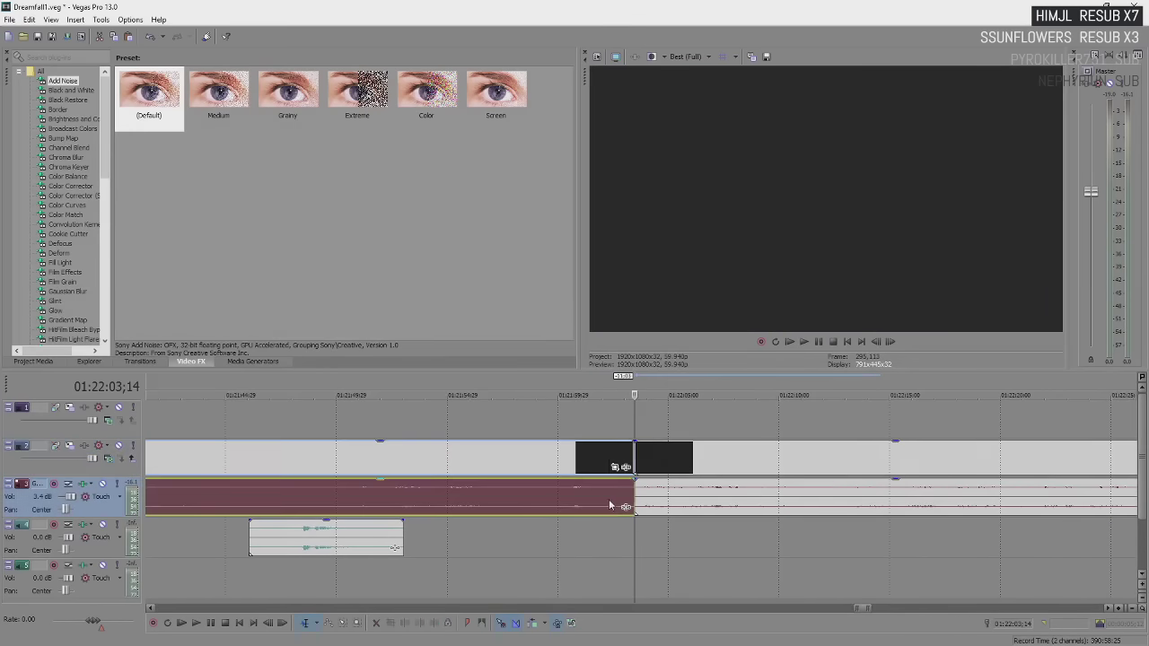
drag(631, 499, 681, 504)
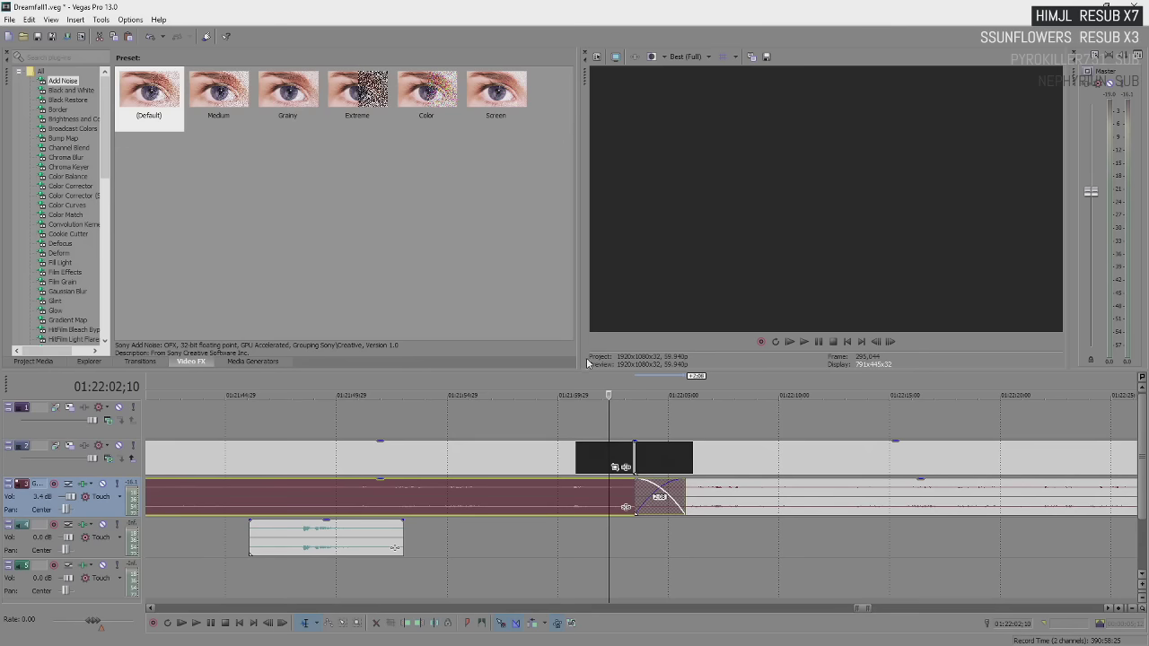
- Mark about 01:22:01 to 01:22:07 for playback and play the new join, then select the video clip before the cut
drag(592, 382, 724, 382)
click(612, 459)
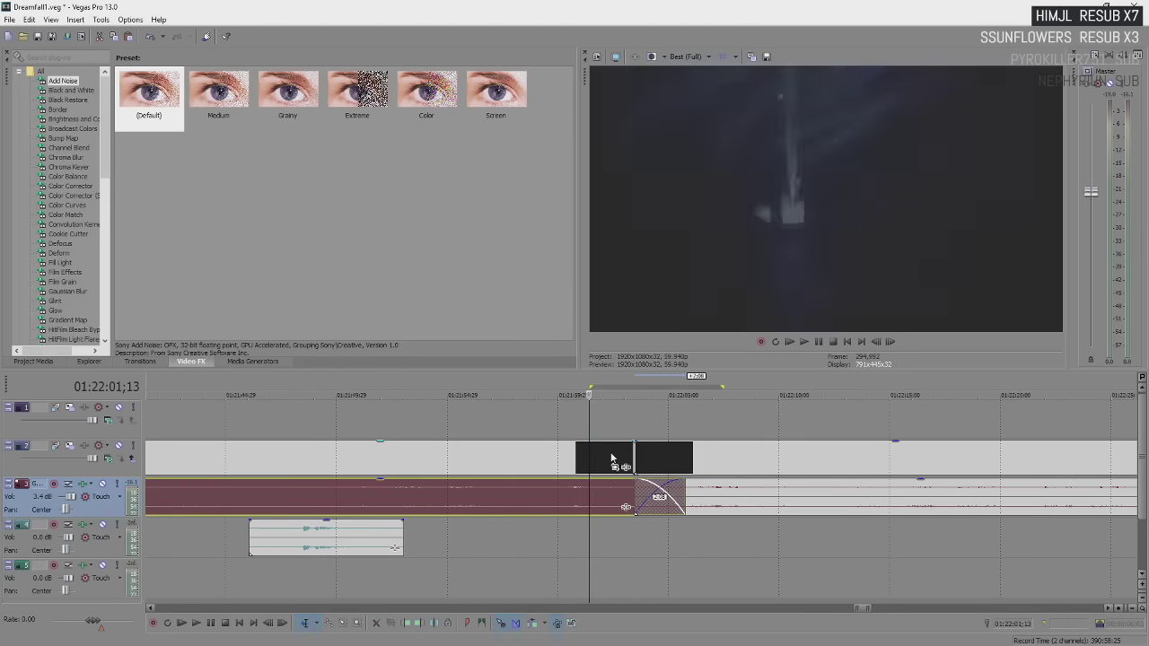
key(space)
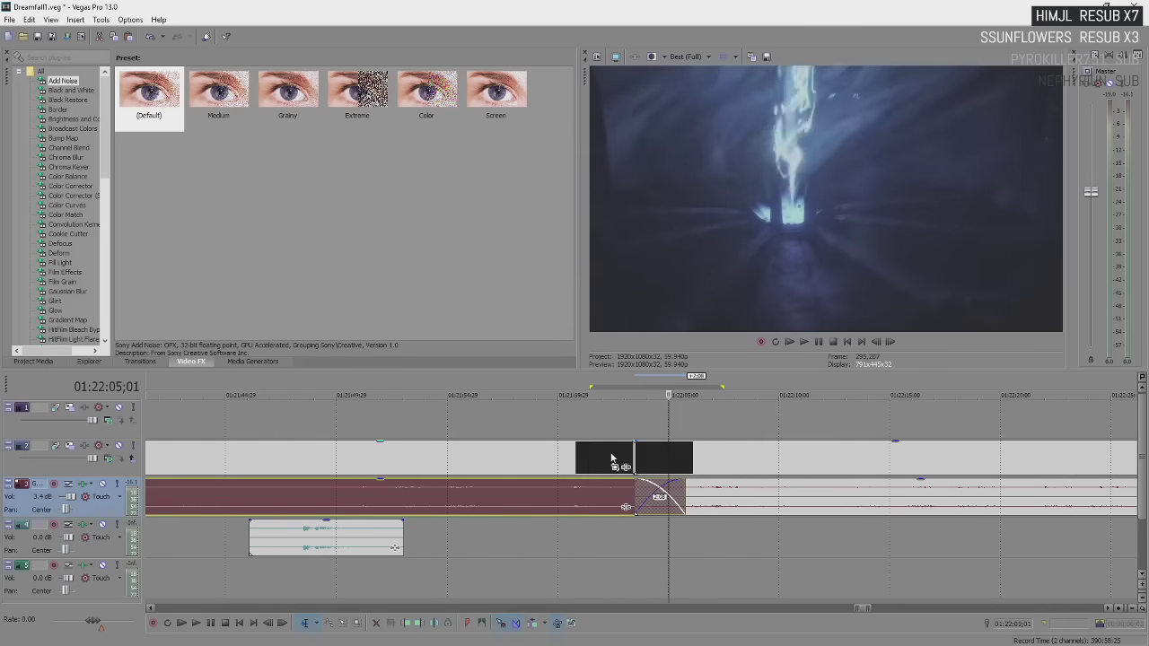
click(612, 459)
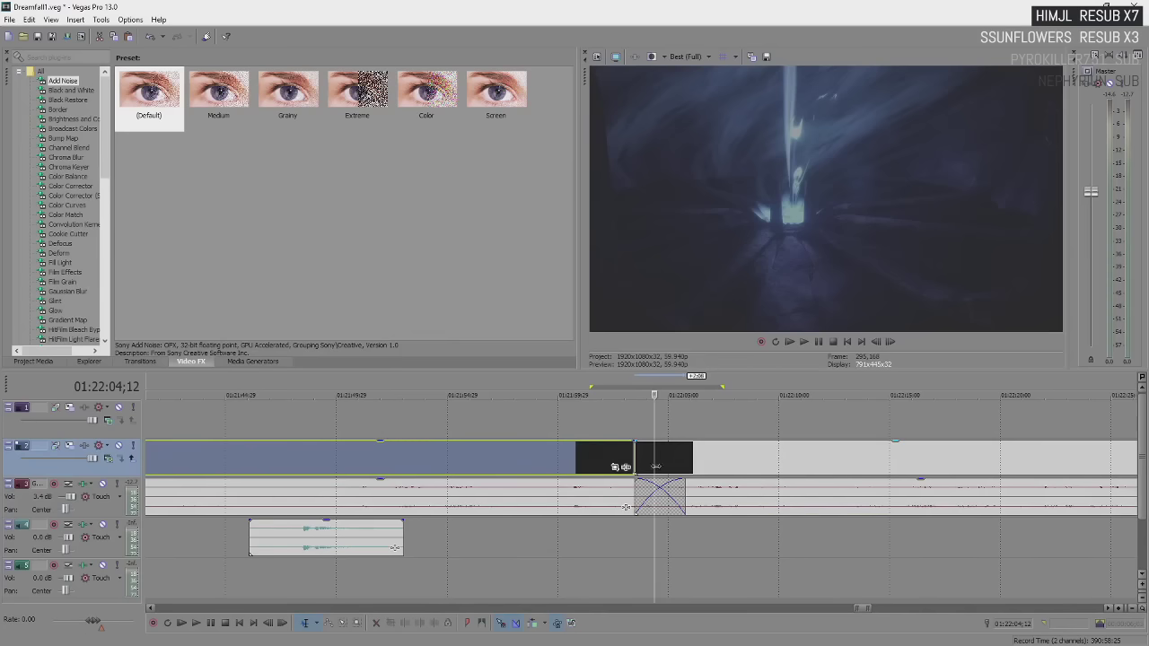
key(space)
click(635, 462)
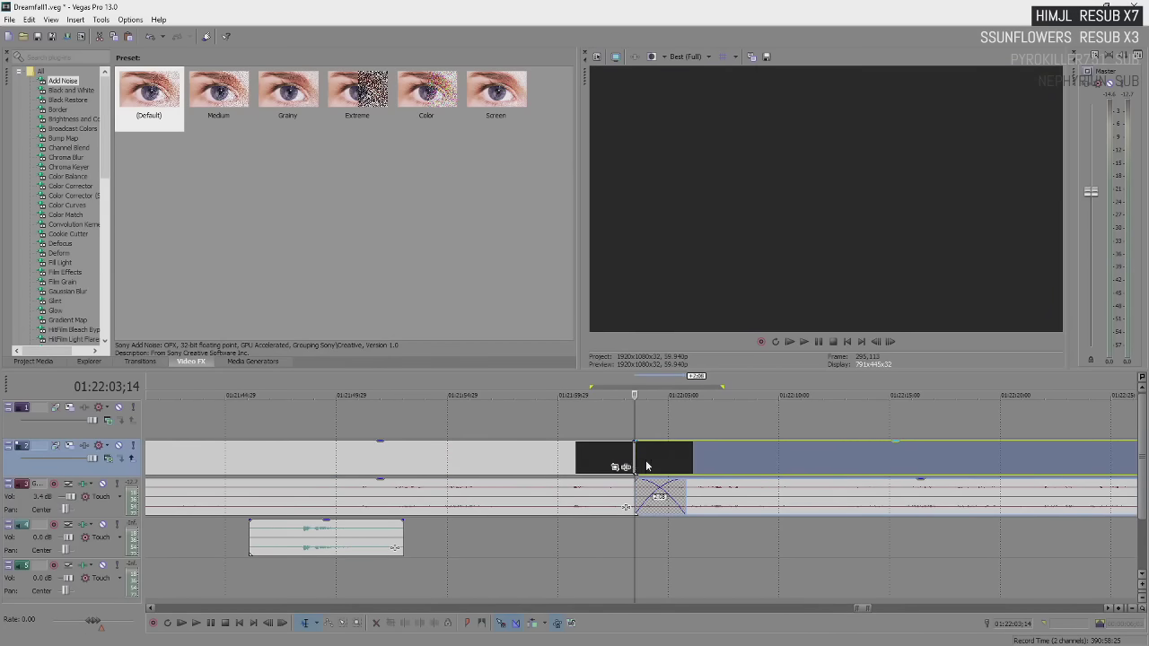
click(646, 466)
mouse_move(642, 463)
mouse_down()
mouse_move(616, 464)
mouse_move(638, 463)
mouse_up()
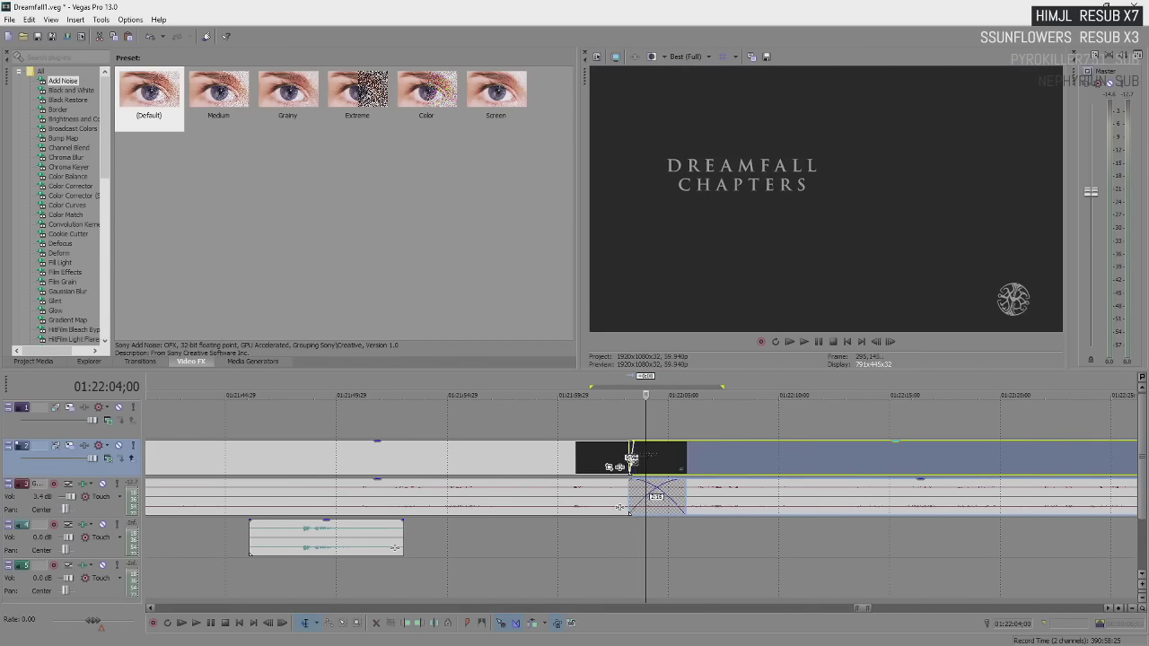
click(626, 465)
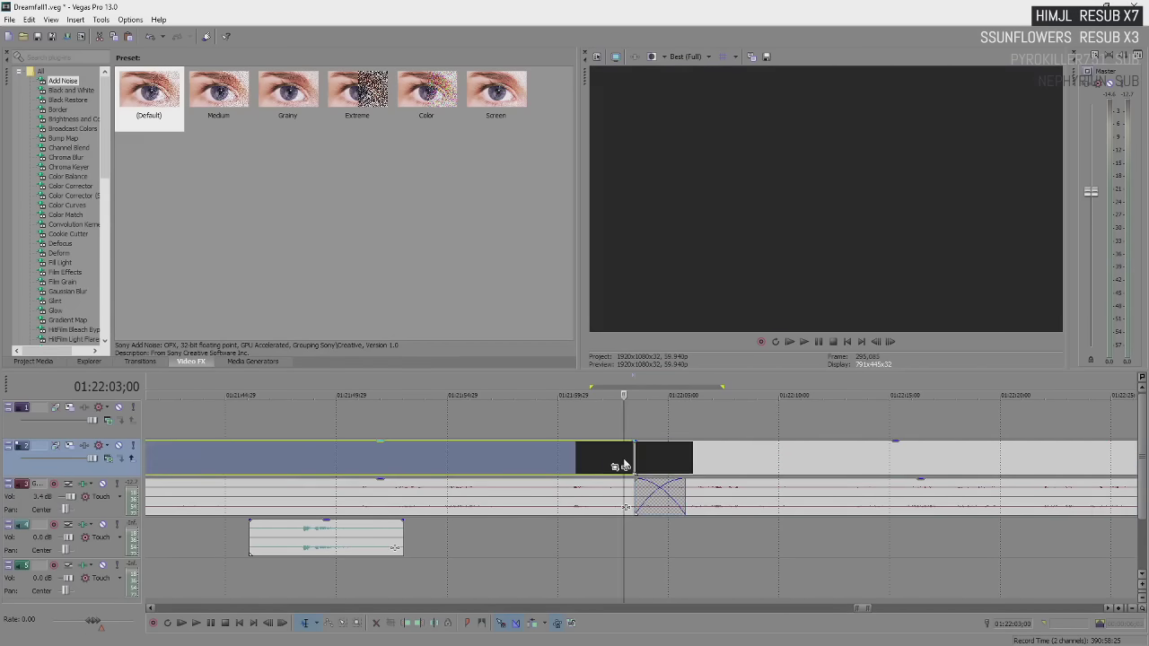
- Move the following video, game audio and commentary about 1 second earlier to create a 1-second video crossfade at the 01:22:03;14 cut
click(830, 461)
scroll(831, 461, down, 4)
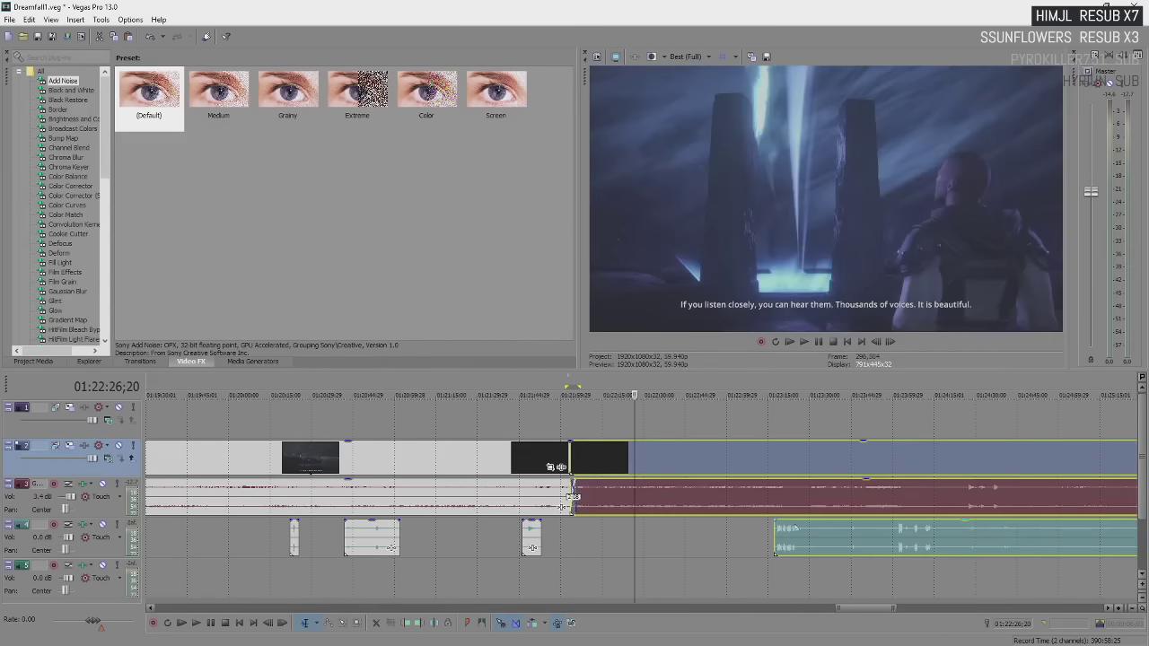
scroll(581, 476, up, 2)
drag(532, 478, 525, 474)
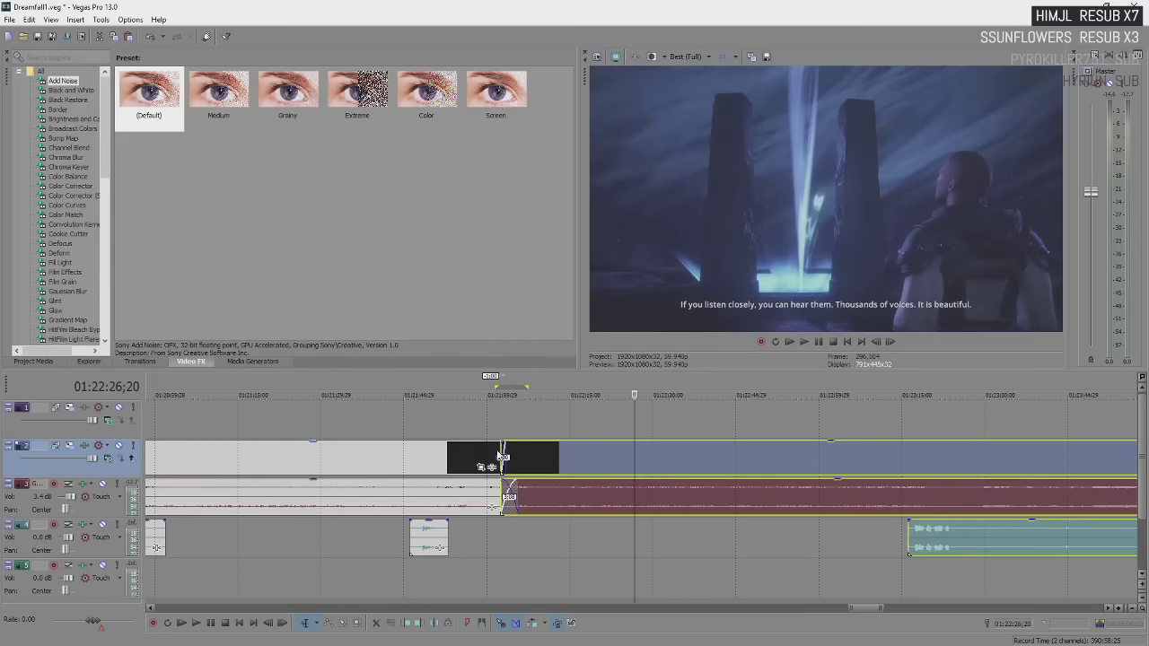
- Play the new crossfade from about 01:22:01 to check the transition
click(500, 456)
scroll(629, 476, up, 2)
key(space)
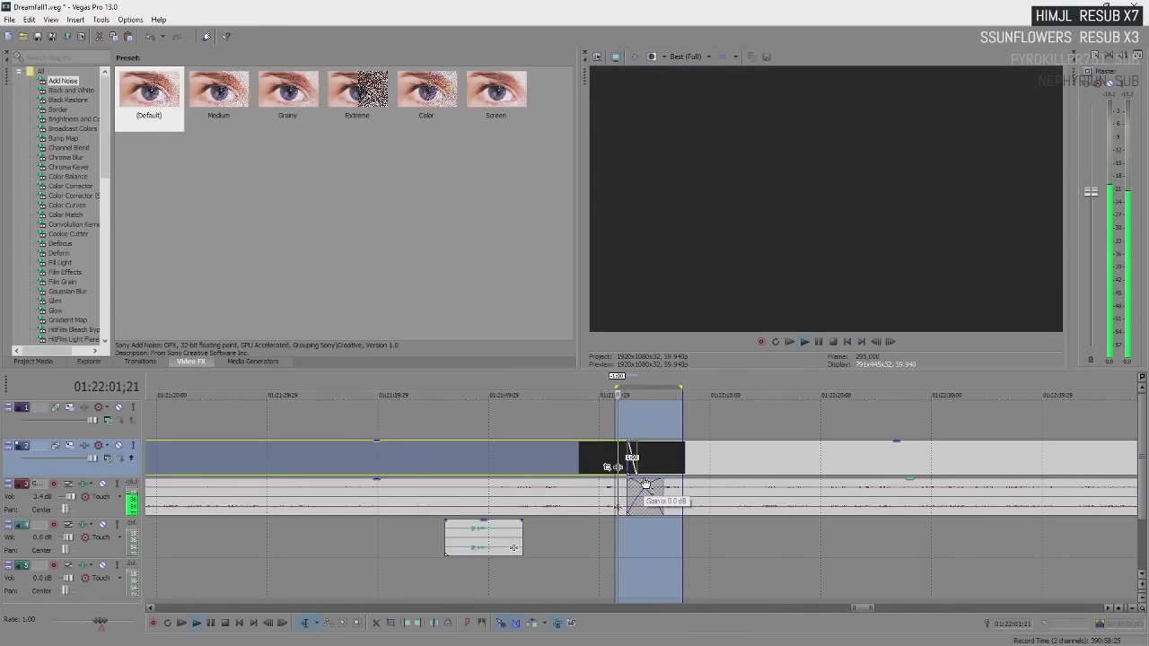
click(644, 425)
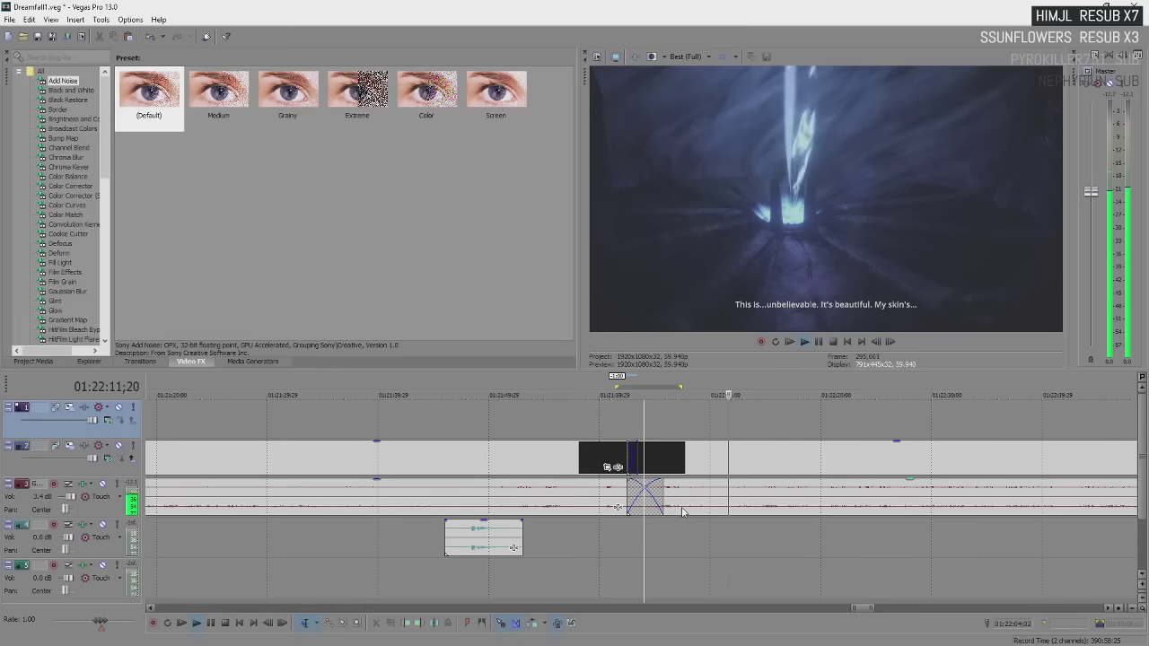
- Play from the commentary start near 01:23:16 and split the video, game audio and commentary at about 01:23:24
scroll(683, 511, down, 4)
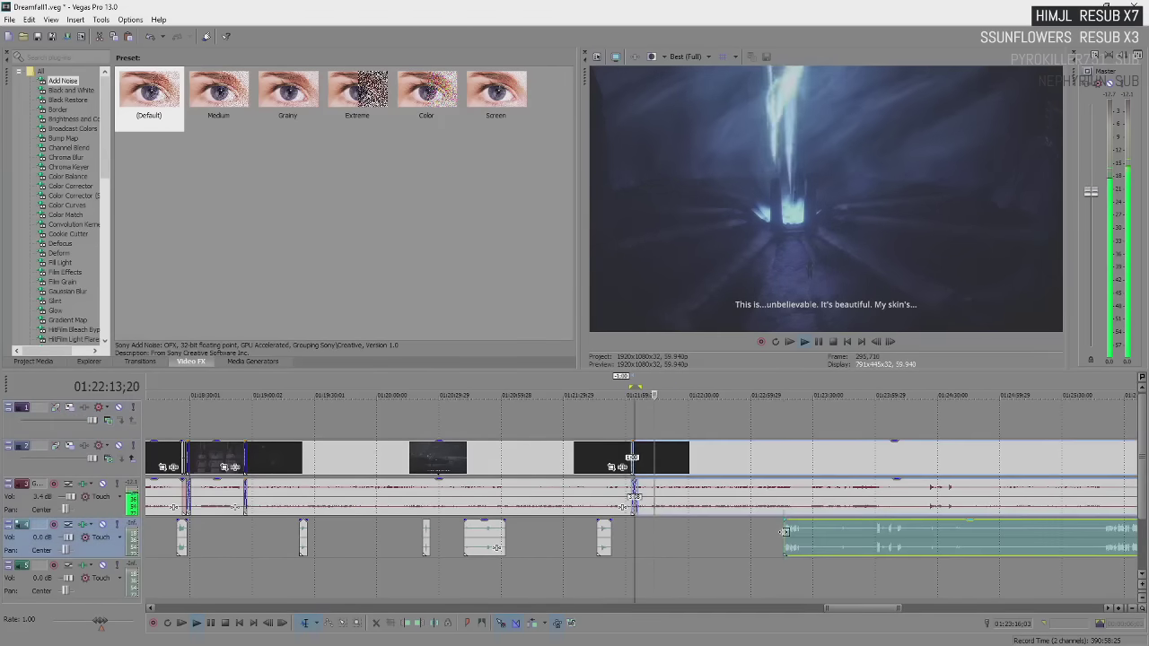
click(784, 534)
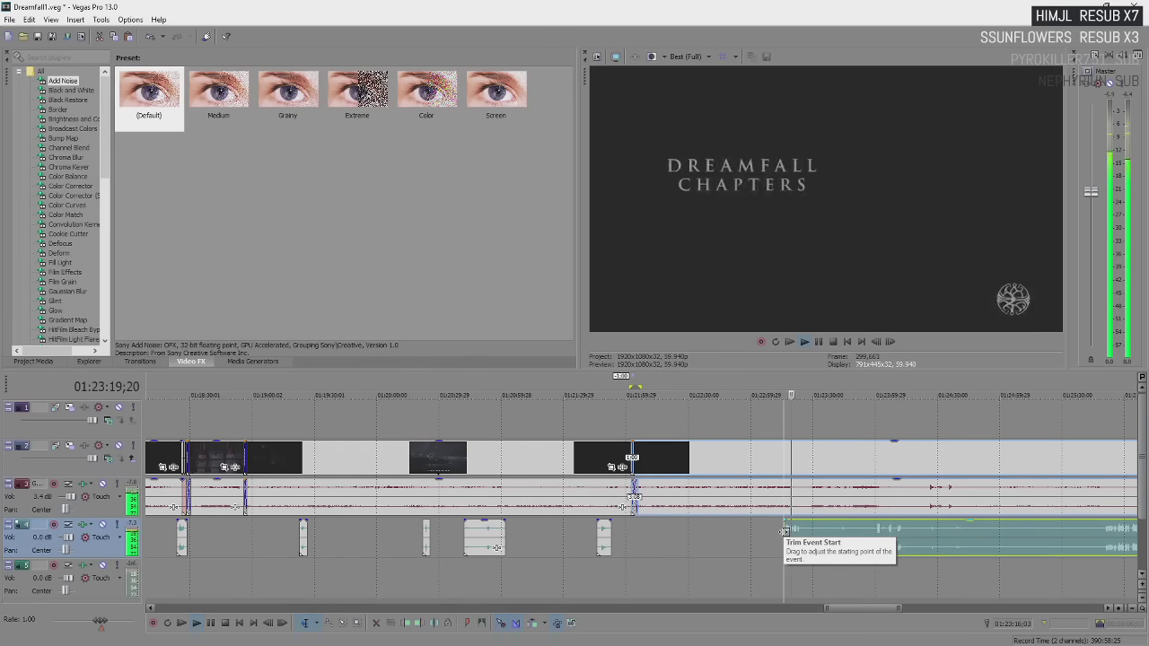
scroll(784, 532, up, 5)
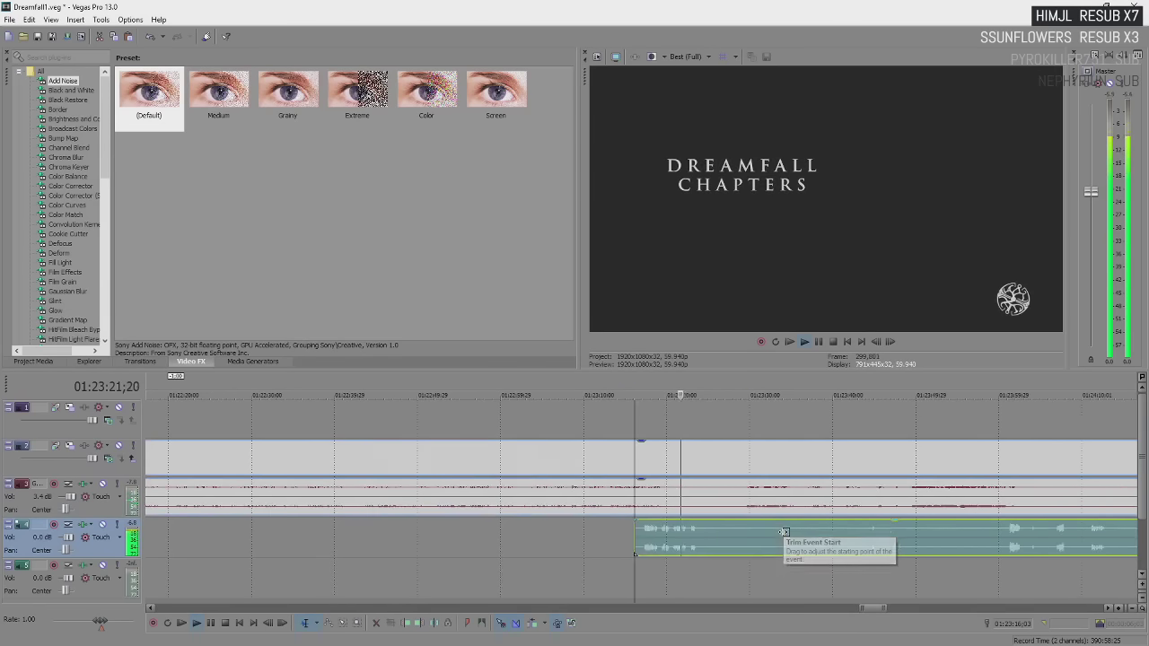
key(Return)
key(s)
- Trim the start of the video and game audio after the split to about 01:23:29, and the commentary to about 01:23:37
click(709, 468)
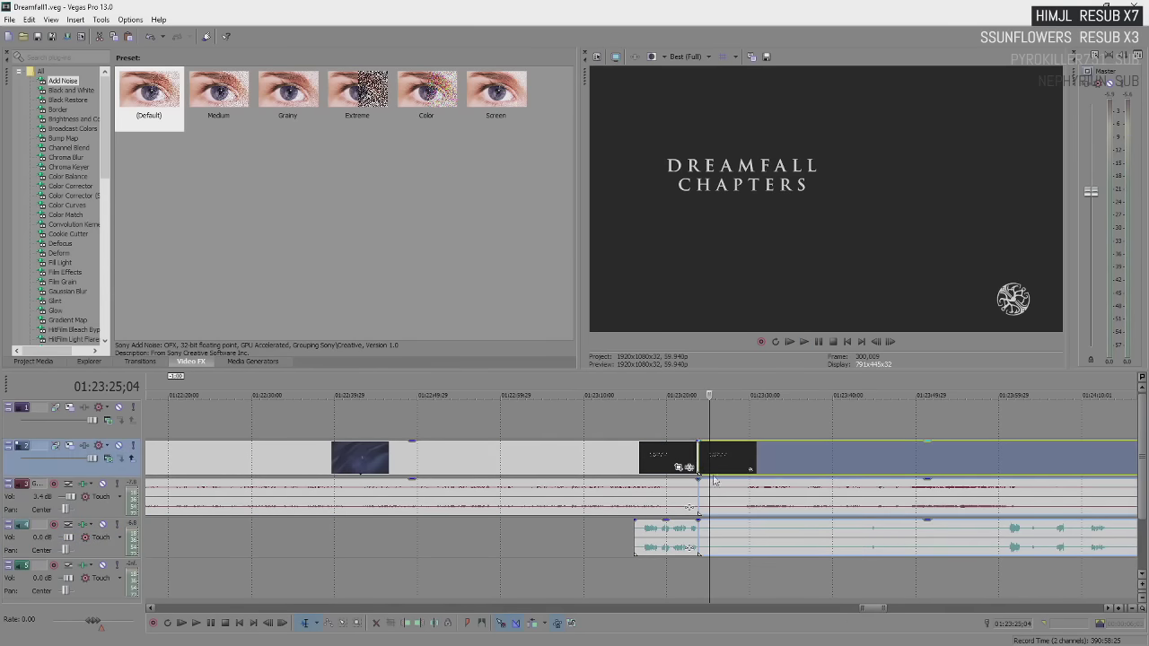
ctrl+click(713, 486)
click(724, 549)
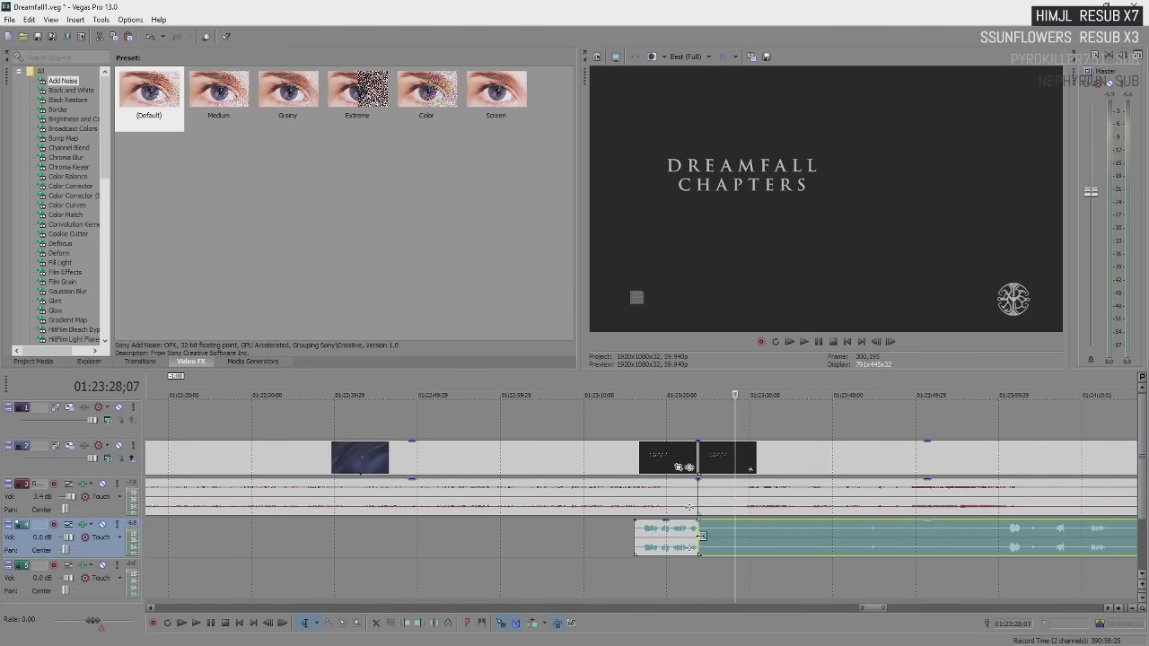
drag(701, 536, 807, 545)
drag(699, 460, 746, 467)
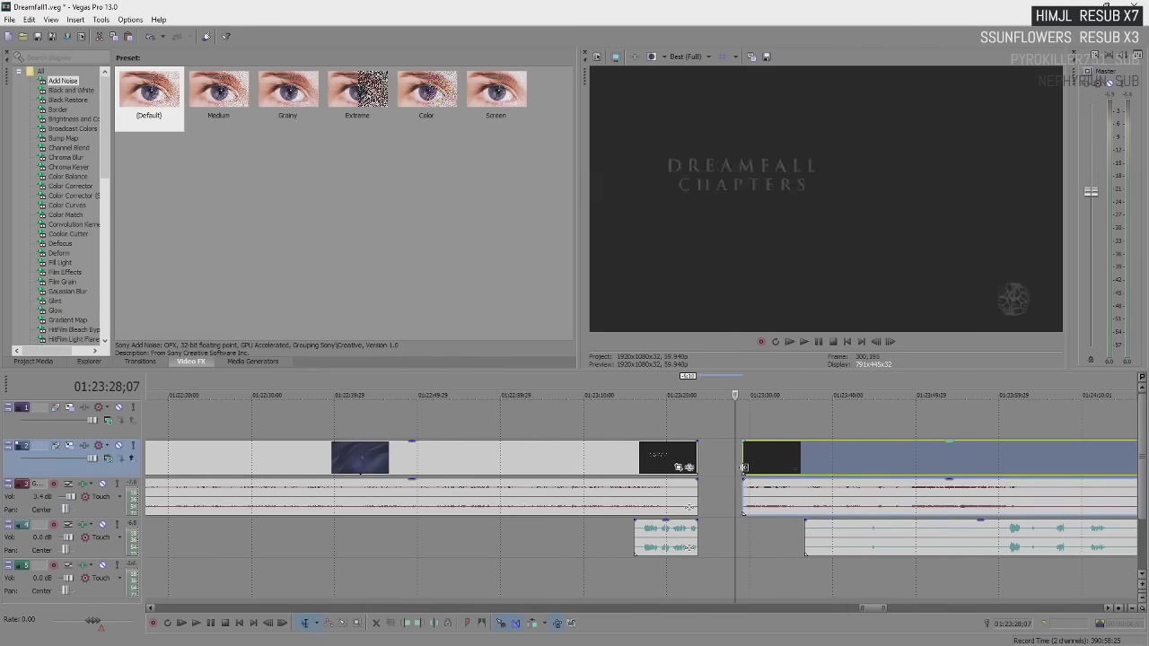
- Move the trimmed video, game audio and commentary about 6.5 seconds earlier so they overlap the previous clips in a 1-second crossfade
click(759, 466)
click(823, 537)
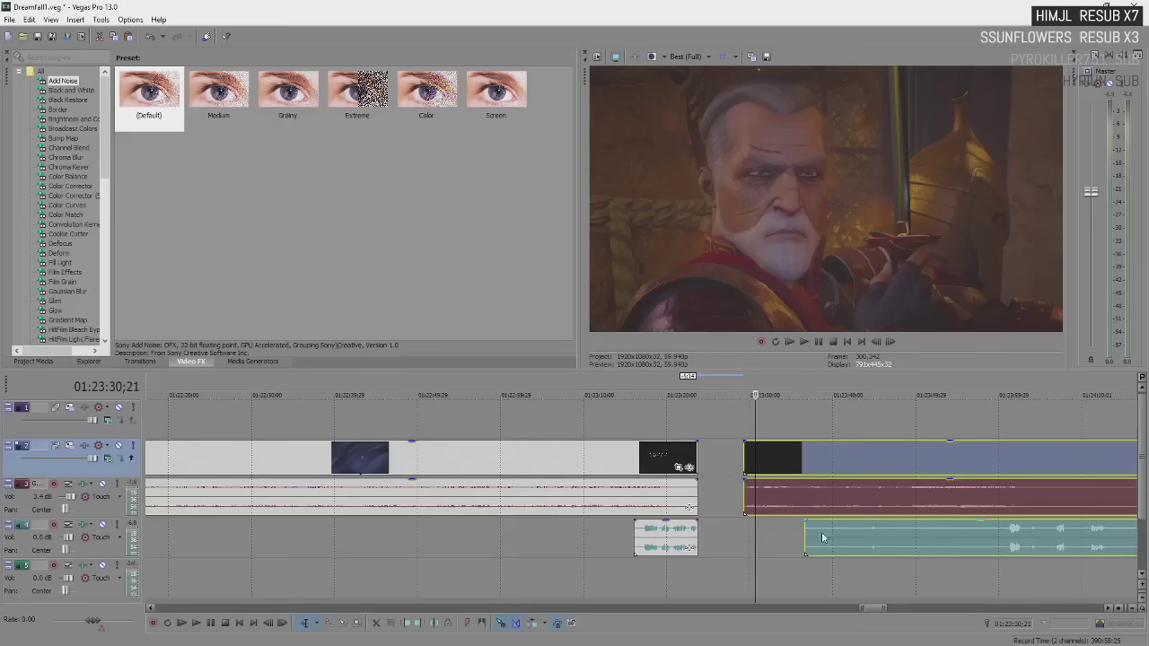
click(713, 463)
drag(771, 464, 716, 468)
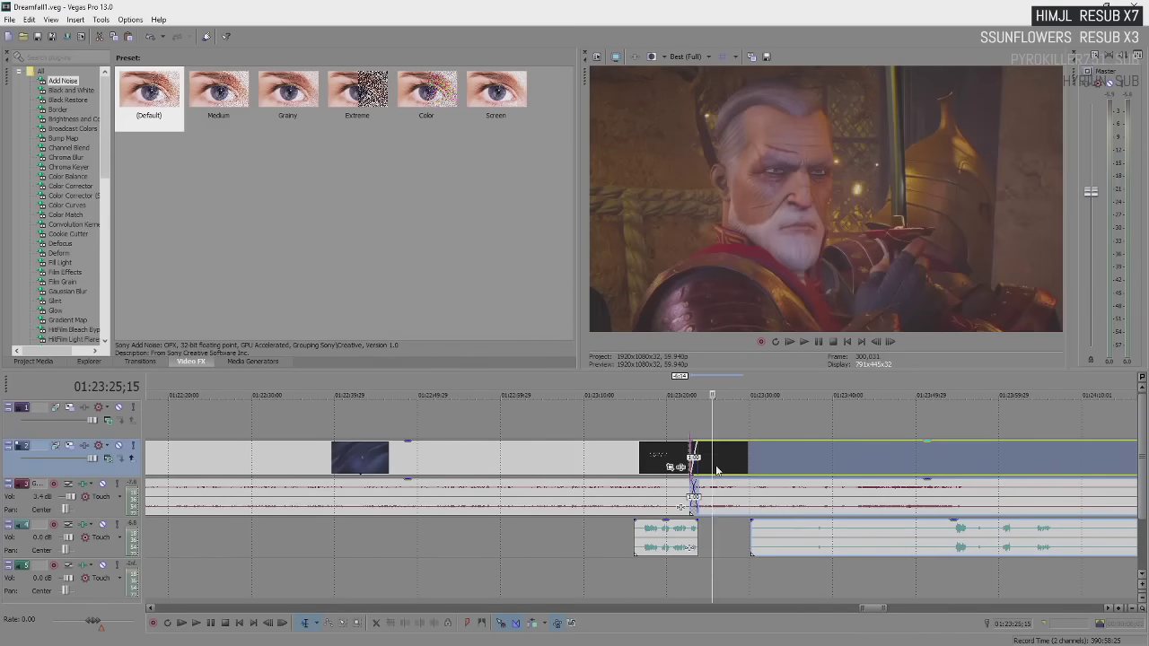
- Mark about 01:23:21 to 01:23:24, play the new join, and try shifting the following clips slightly later
click(677, 453)
drag(683, 406, 698, 406)
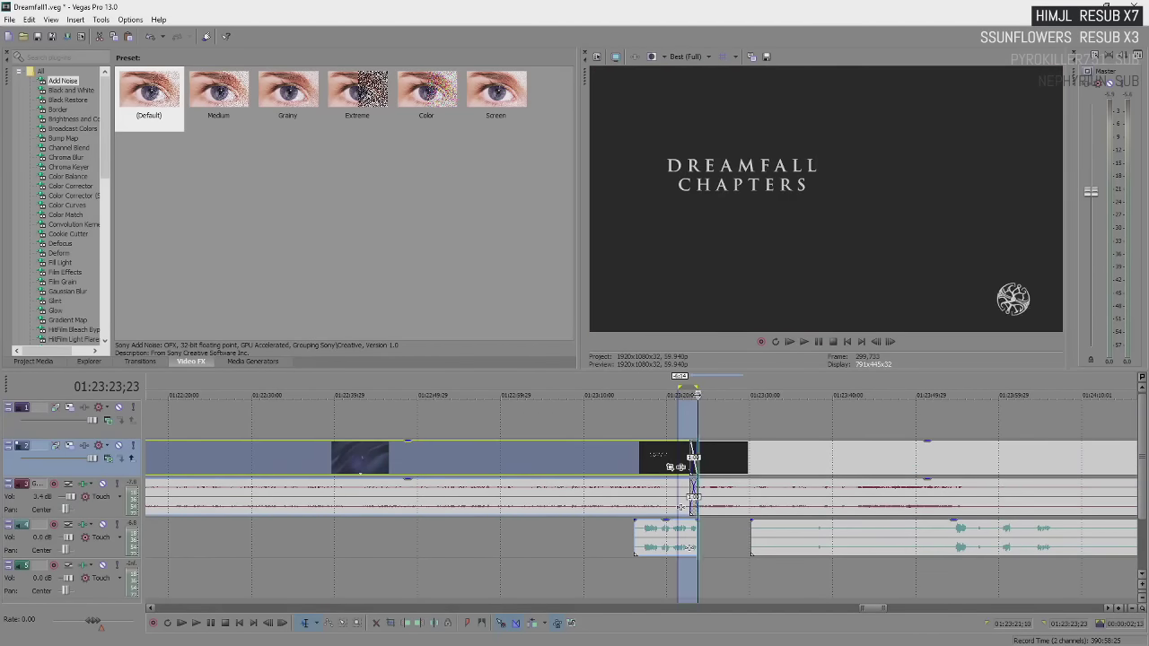
key(space)
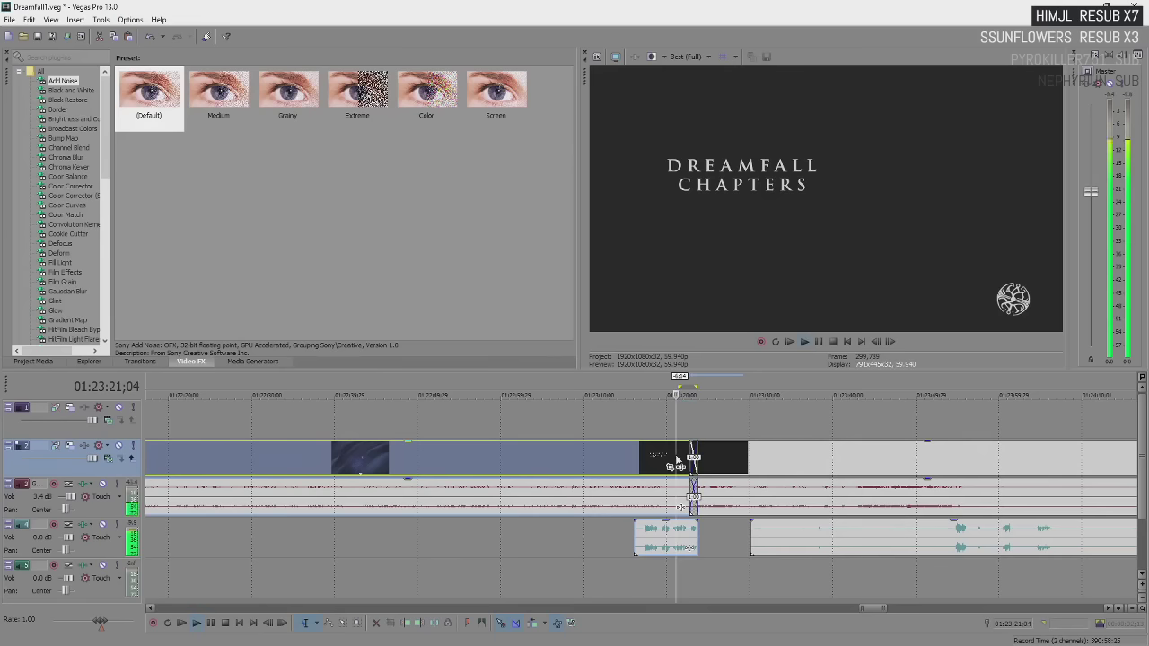
scroll(692, 507, up, 3)
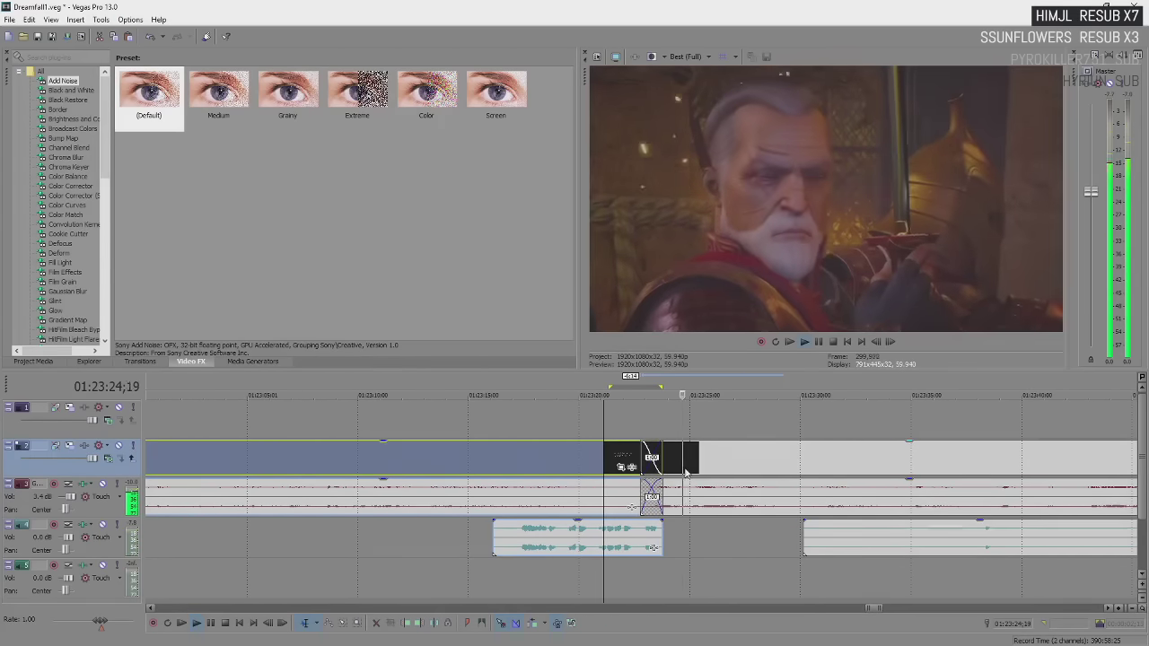
drag(685, 472, 671, 458)
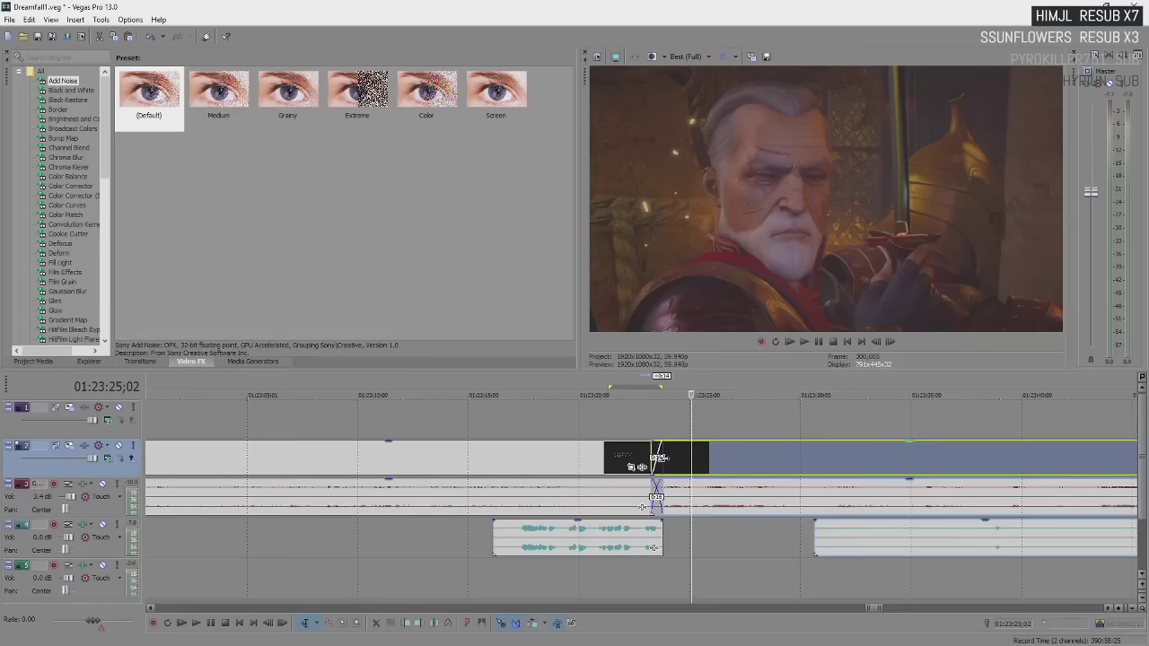
key(space)
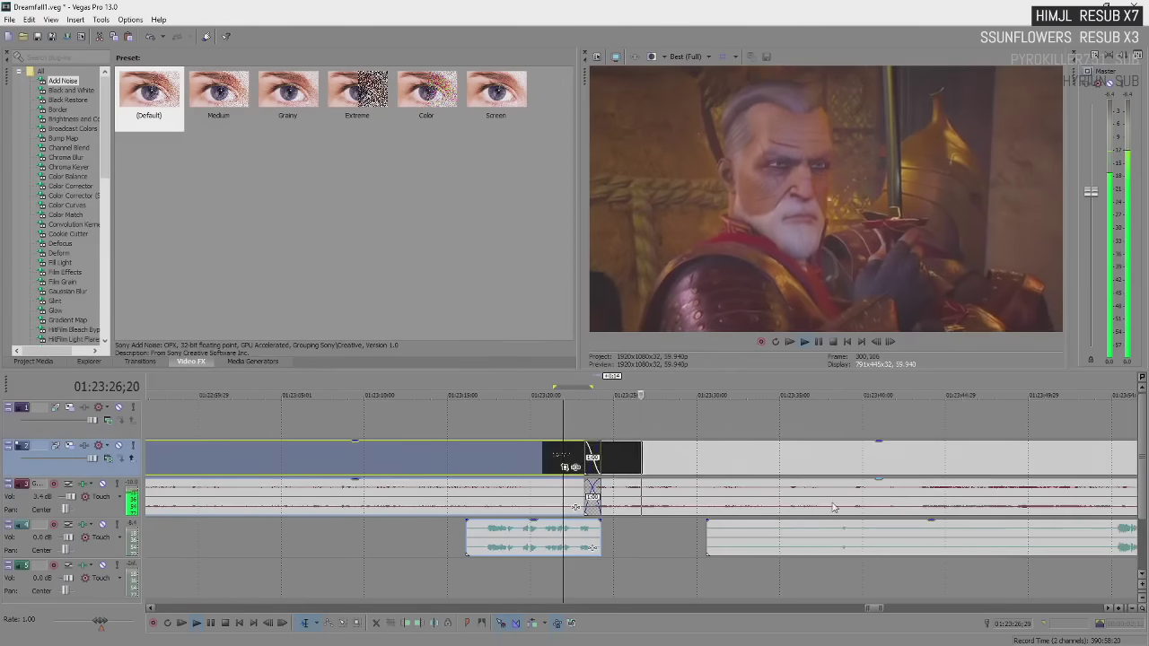
- Trim the silent start of the commentary after the join to about 01:23:38
click(718, 537)
scroll(577, 534, down, 2)
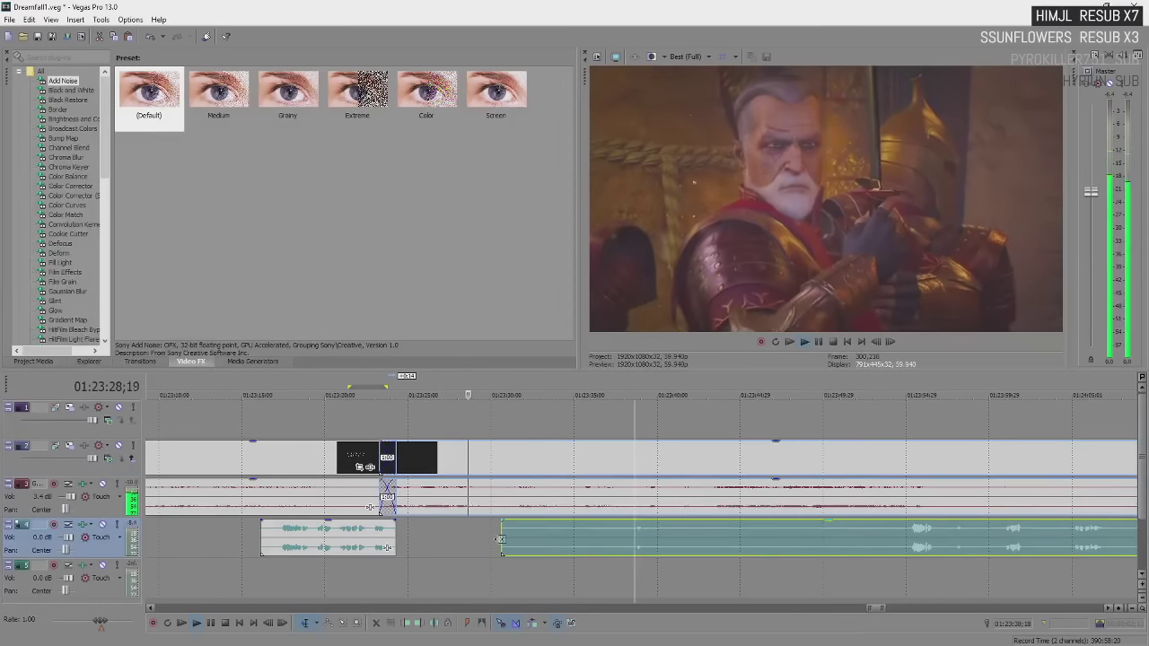
drag(501, 539, 628, 539)
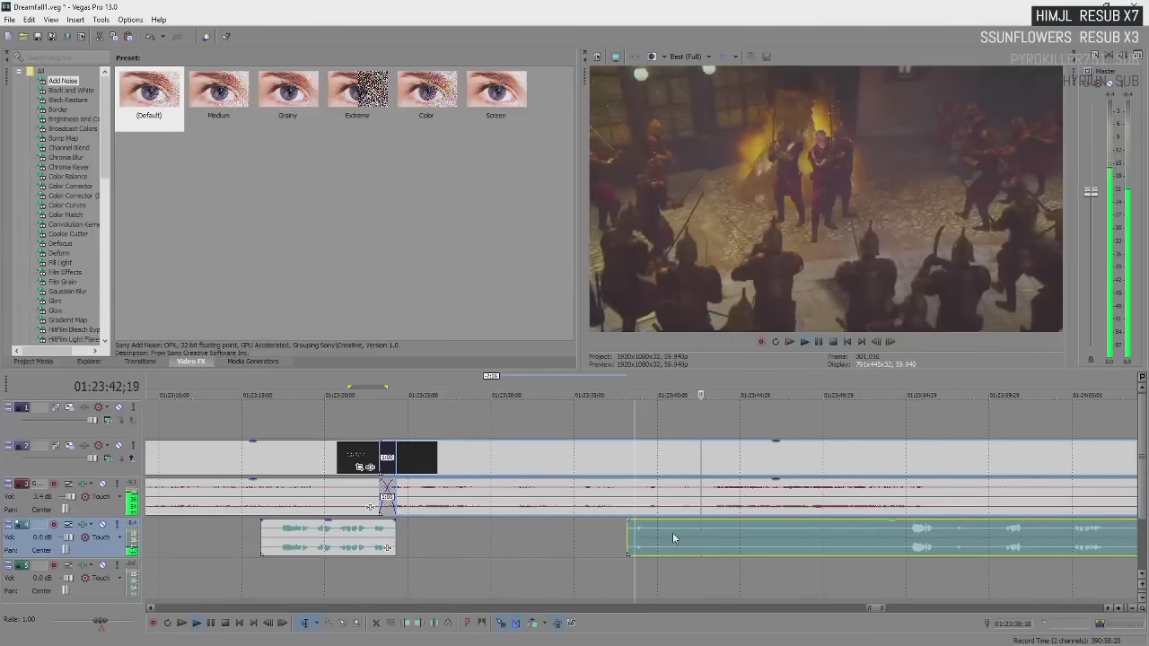
- Play the recording from about 01:23:42 to 01:24:32, checking the cutscene, the commentary and where the scene fades out
scroll(672, 537, down, 3)
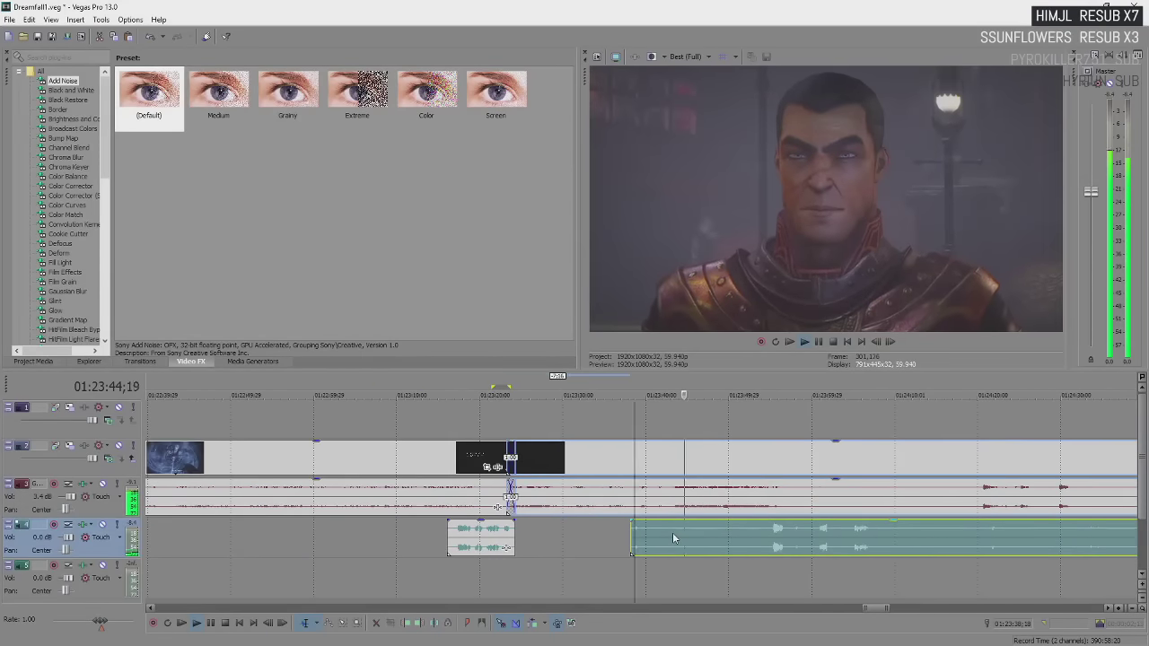
scroll(804, 541, up, 3)
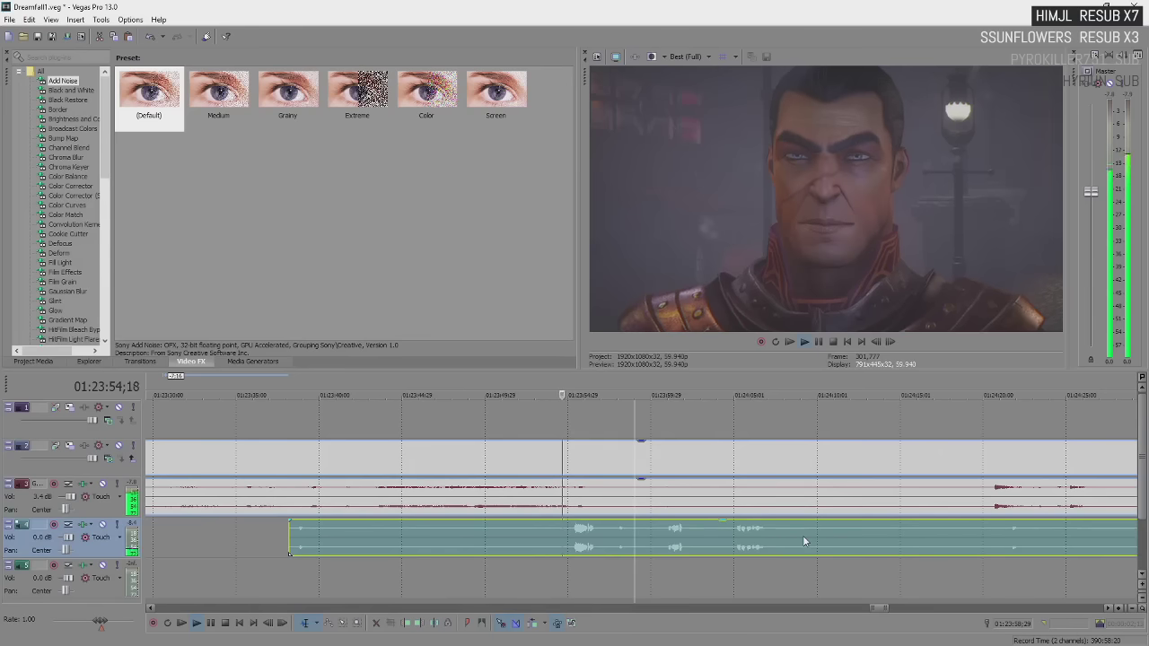
key(Return)
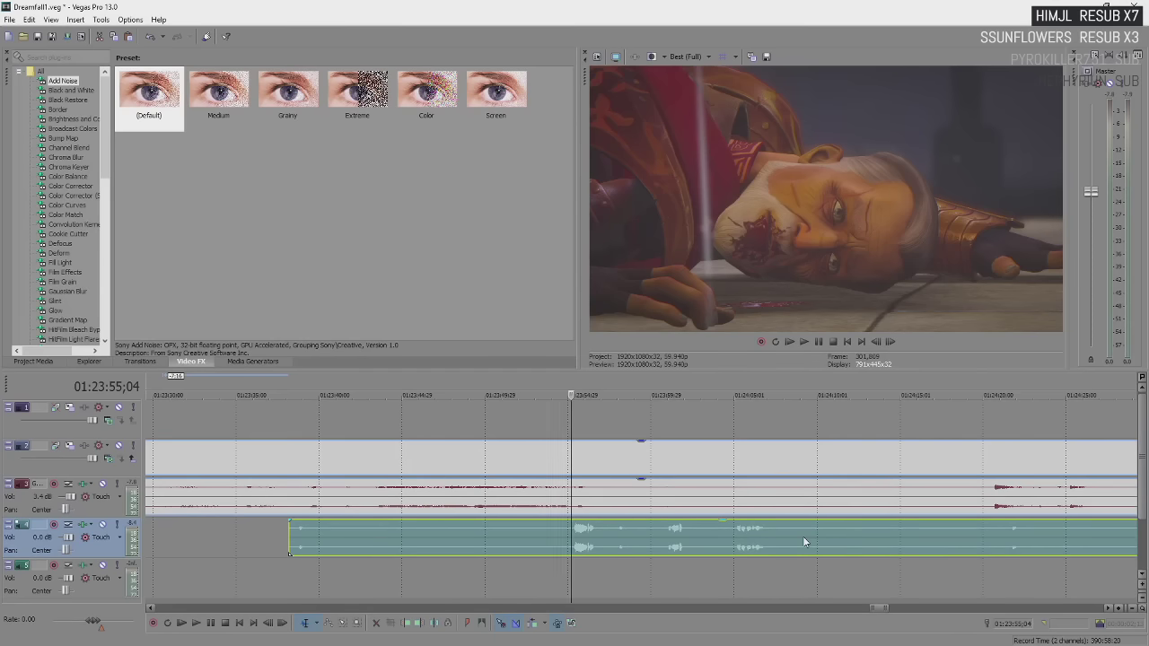
key(space)
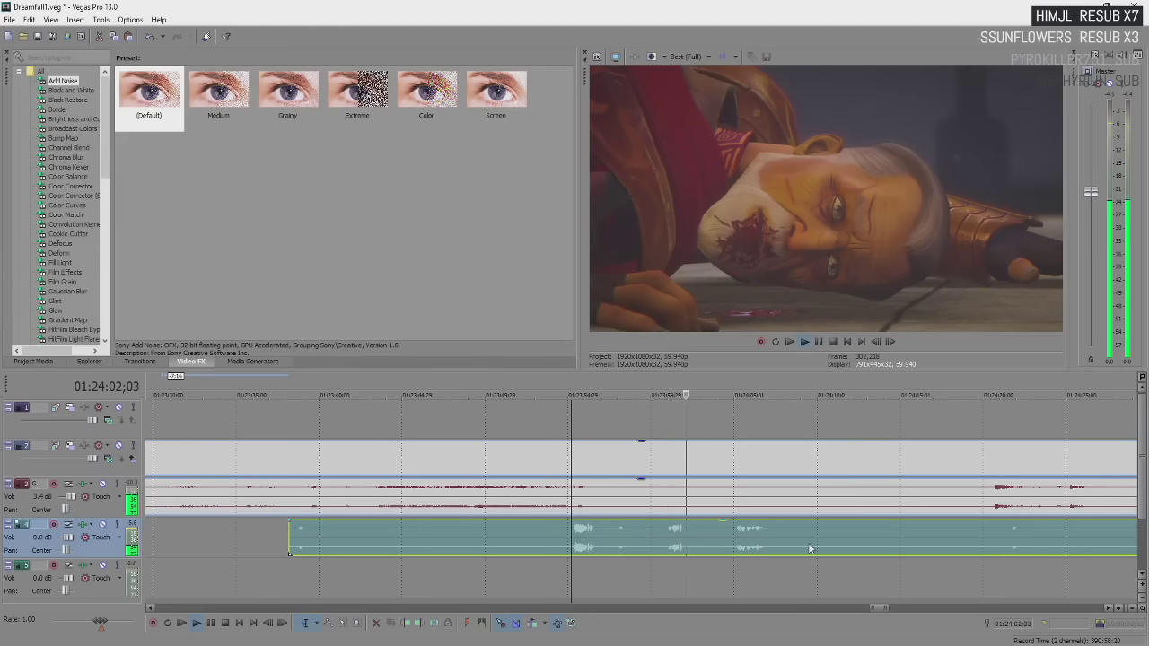
scroll(808, 546, up, 3)
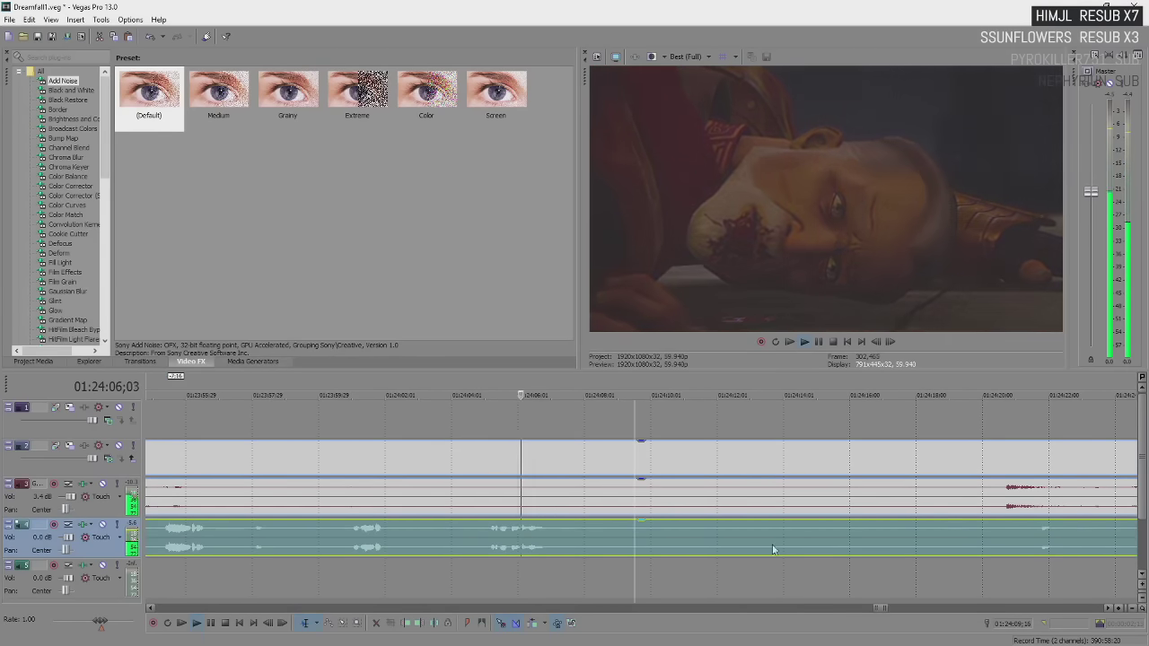
click(566, 535)
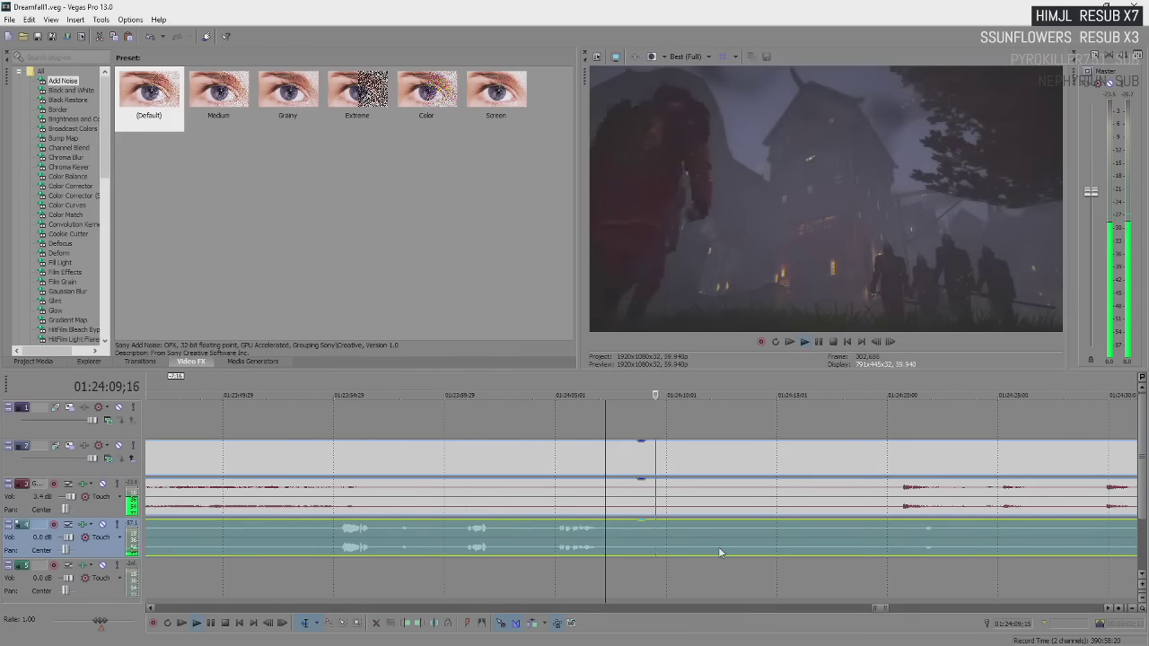
scroll(801, 547, down, 5)
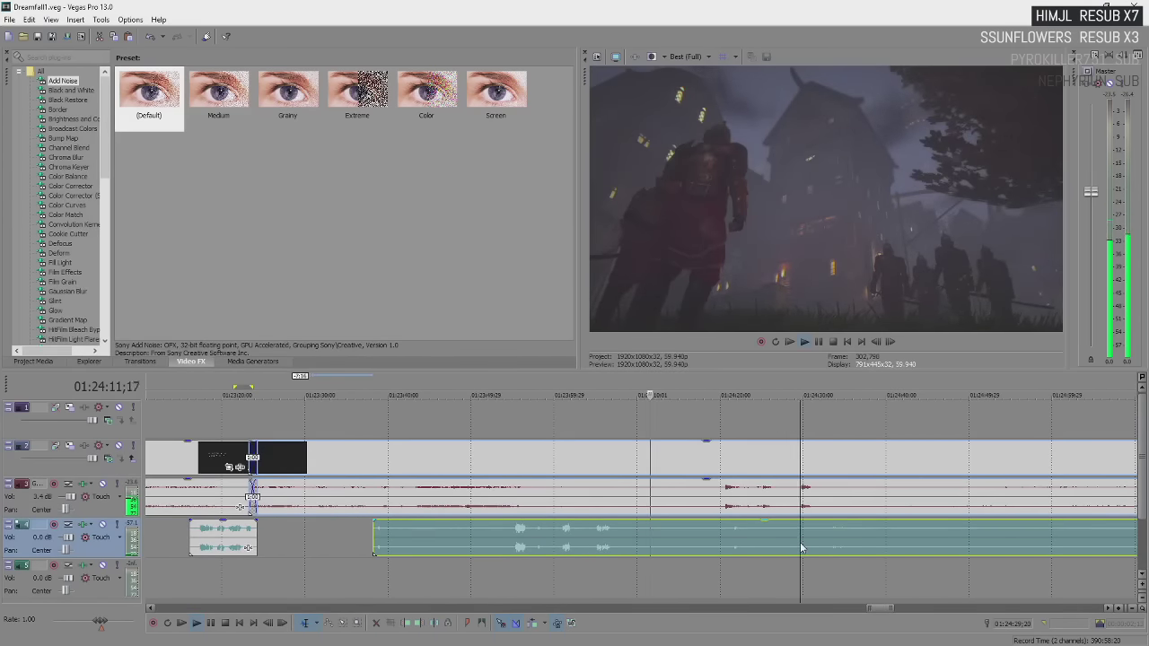
scroll(802, 547, up, 1)
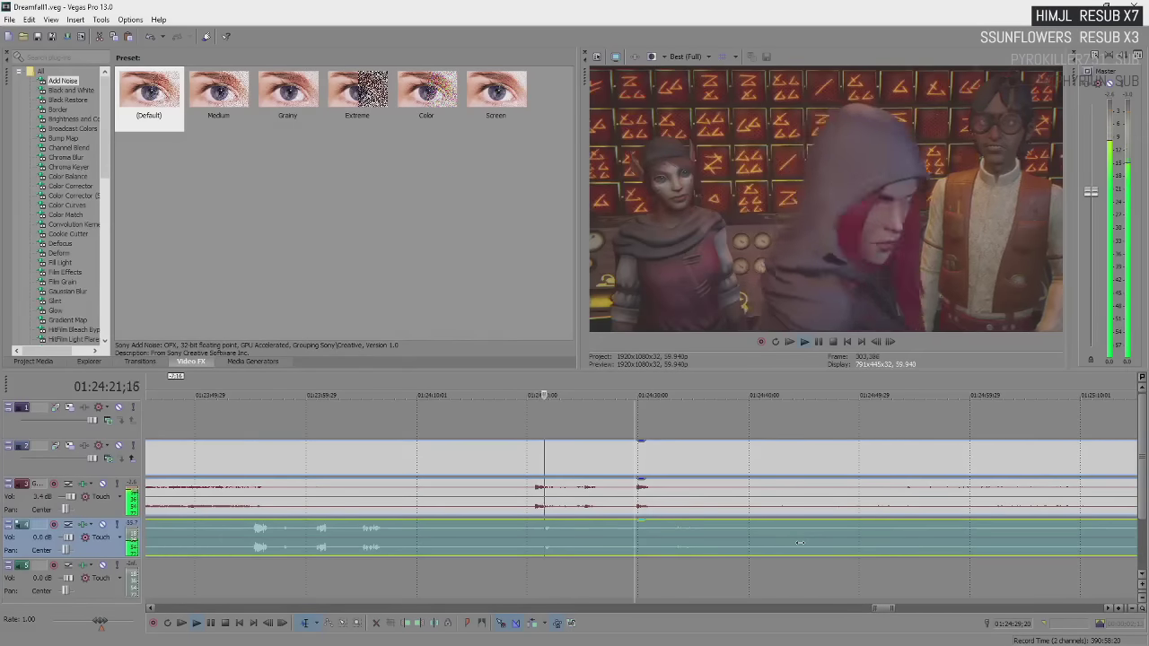
scroll(703, 548, down, 3)
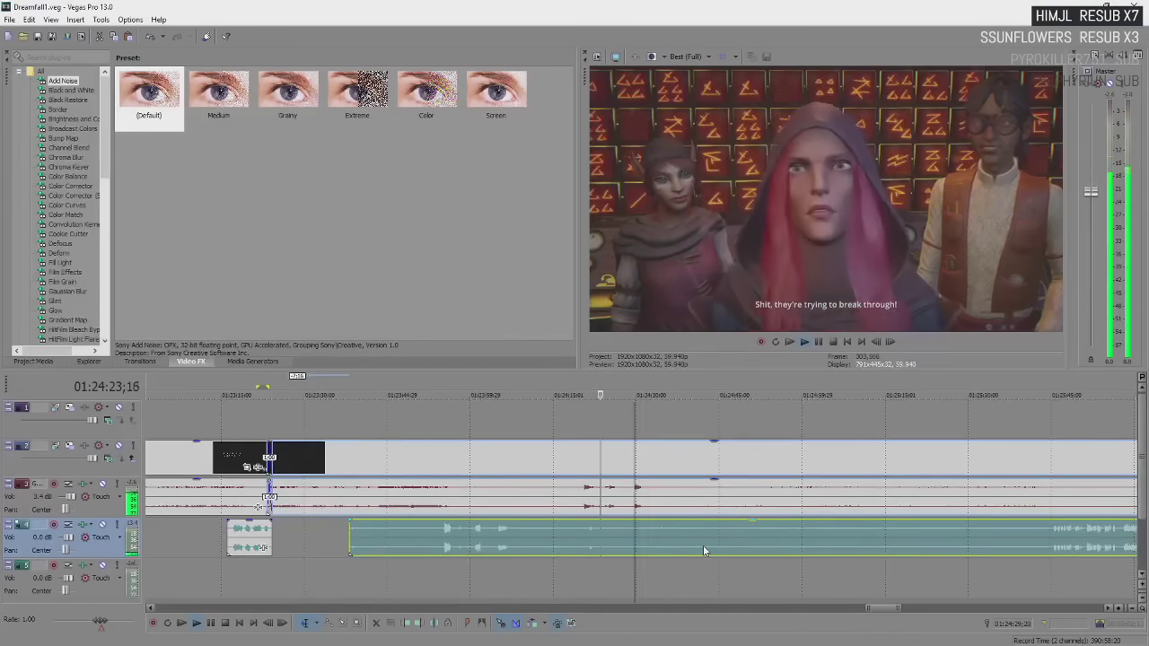
scroll(703, 546, up, 2)
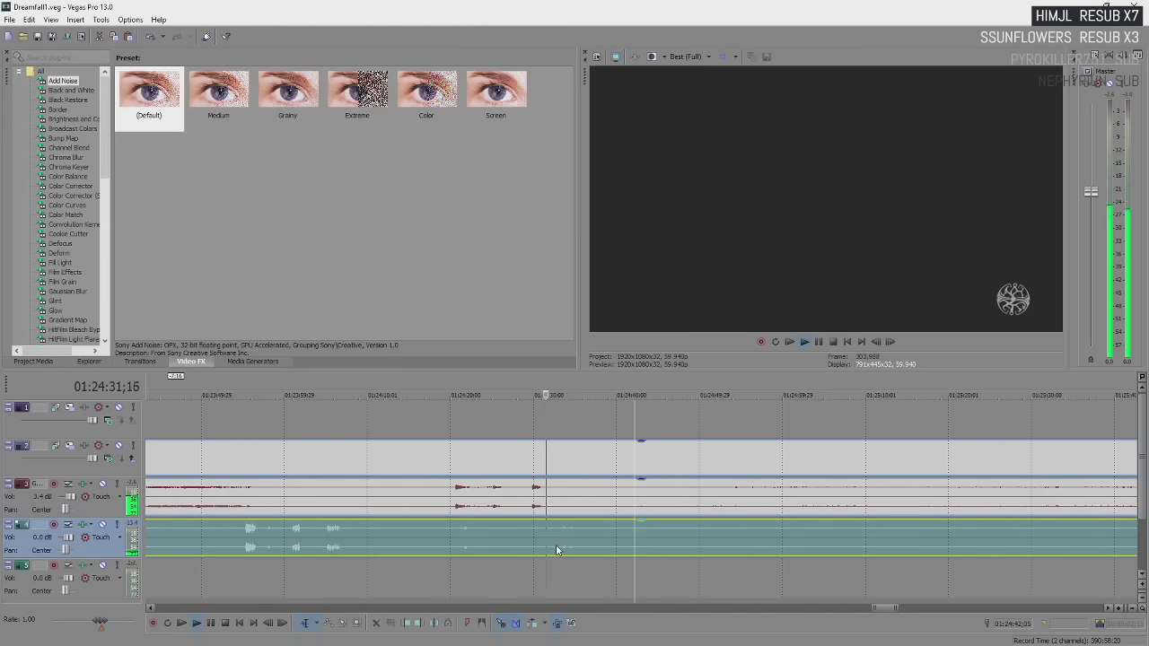
- Split the video, game audio and commentary at about 01:24:32, trim the second pieces' start to about 01:24:39, and select them
key(s)
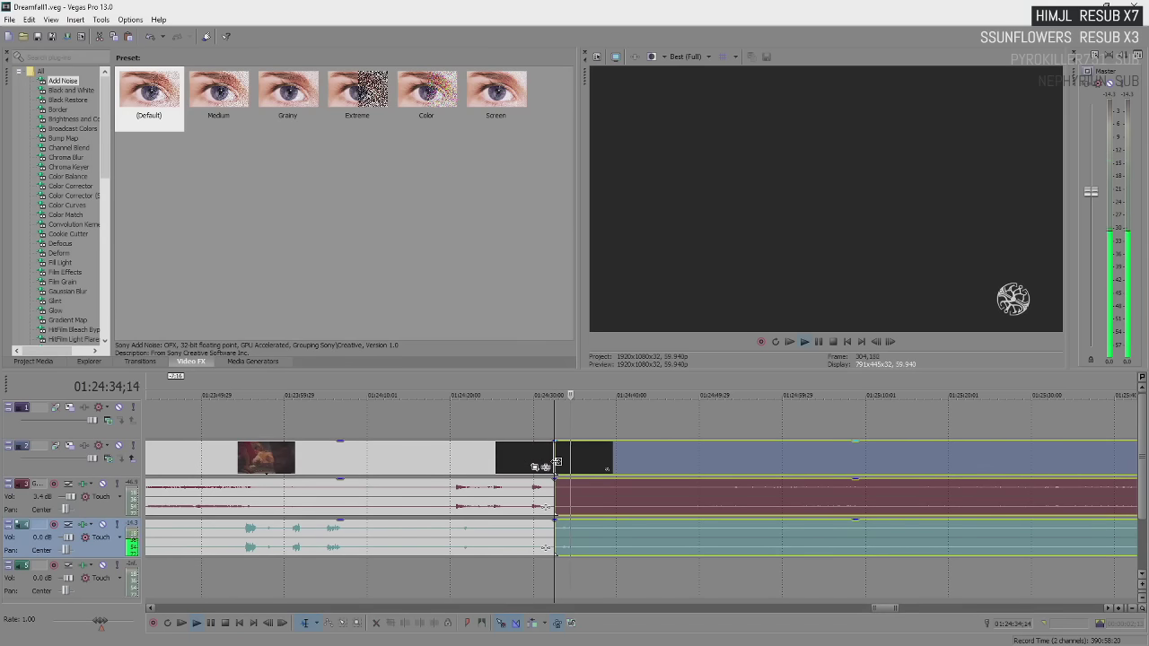
drag(557, 462, 611, 485)
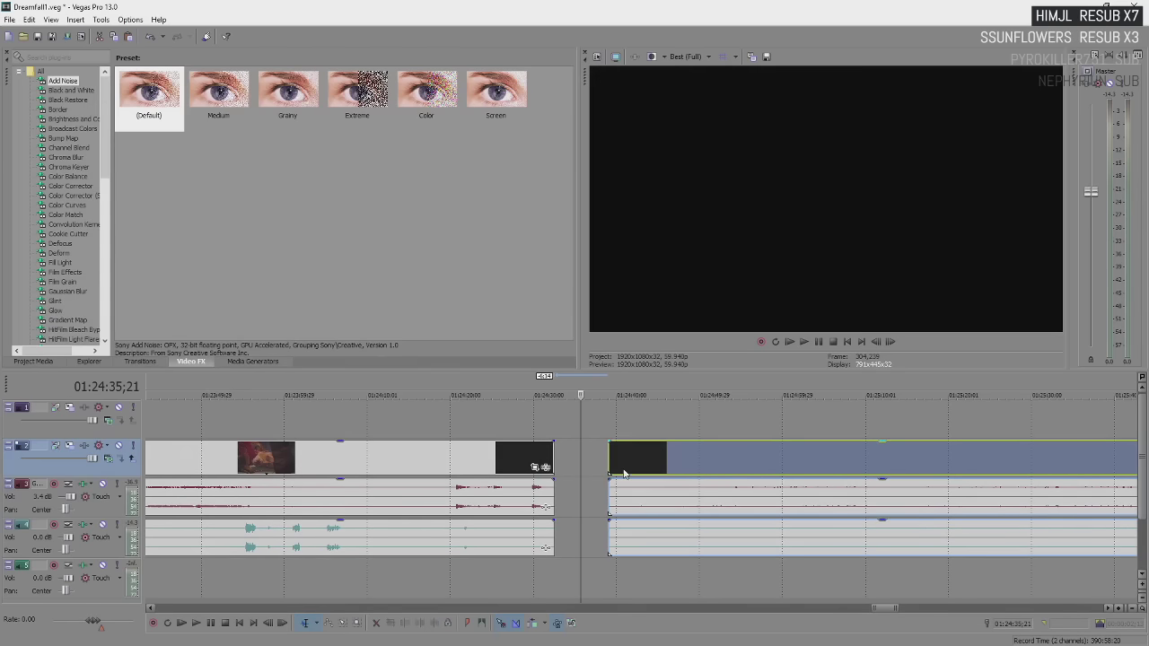
click(623, 529)
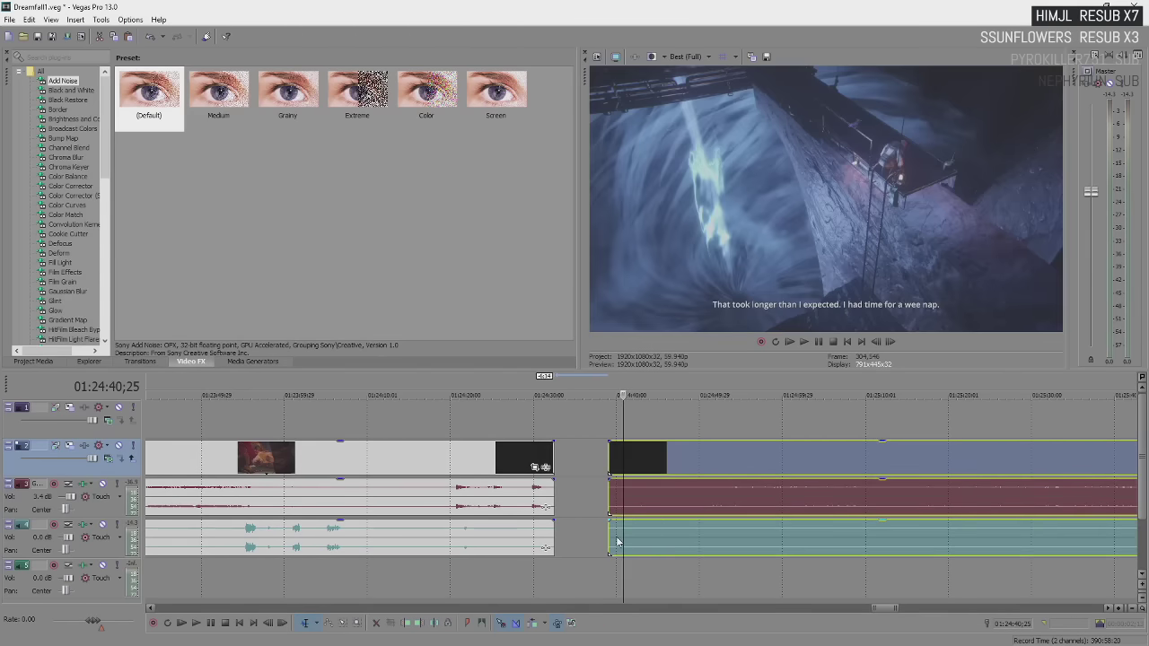
- Move the trimmed video, game audio and commentary clips up against the preceding clips at about 01:24:32
drag(632, 476, 577, 476)
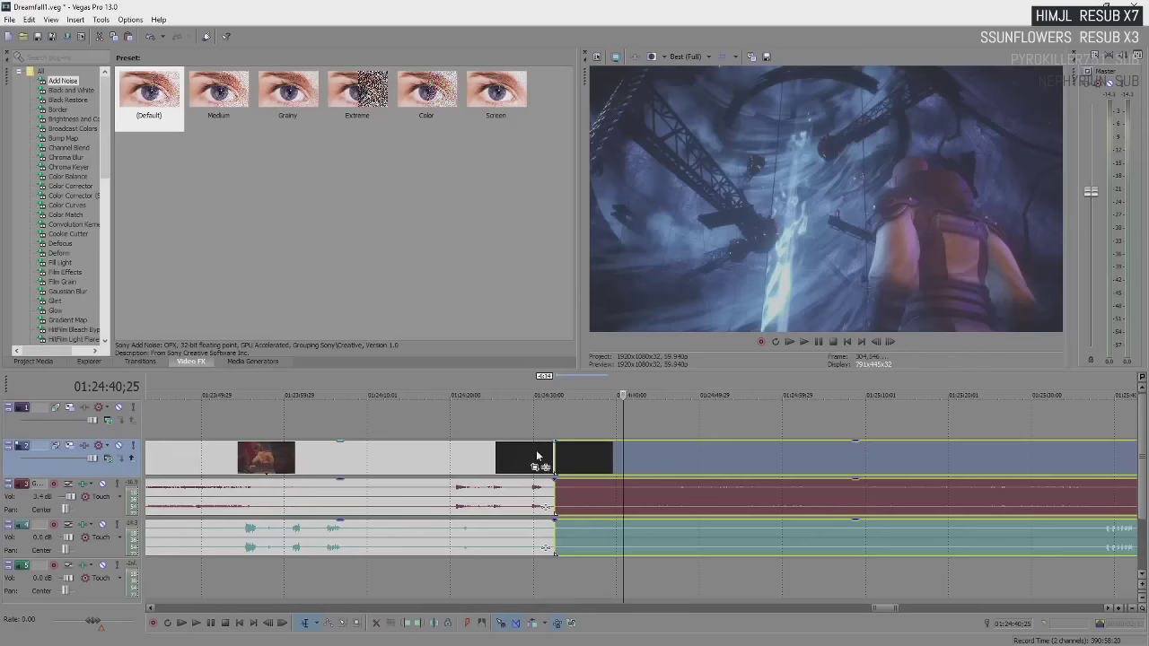
click(536, 456)
key(space)
key(Up)
key(Up)
key(Up)
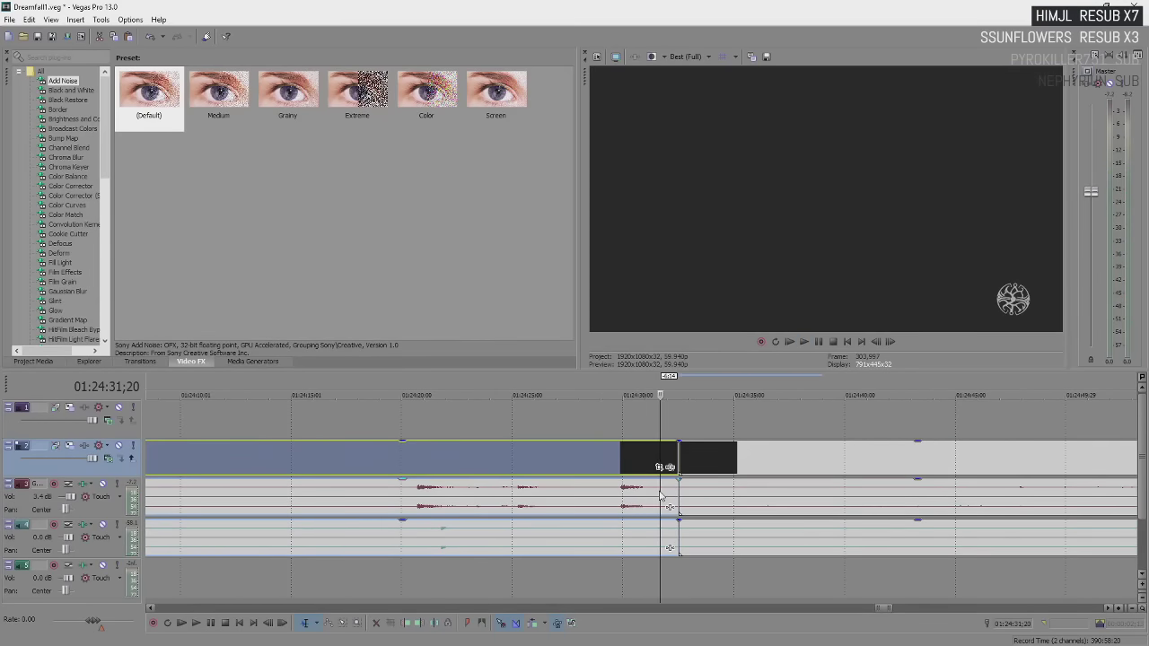
- Overlap the following clips with the preceding ones in a short crossfade at about 01:24:31, and play the marked join
drag(675, 468, 660, 467)
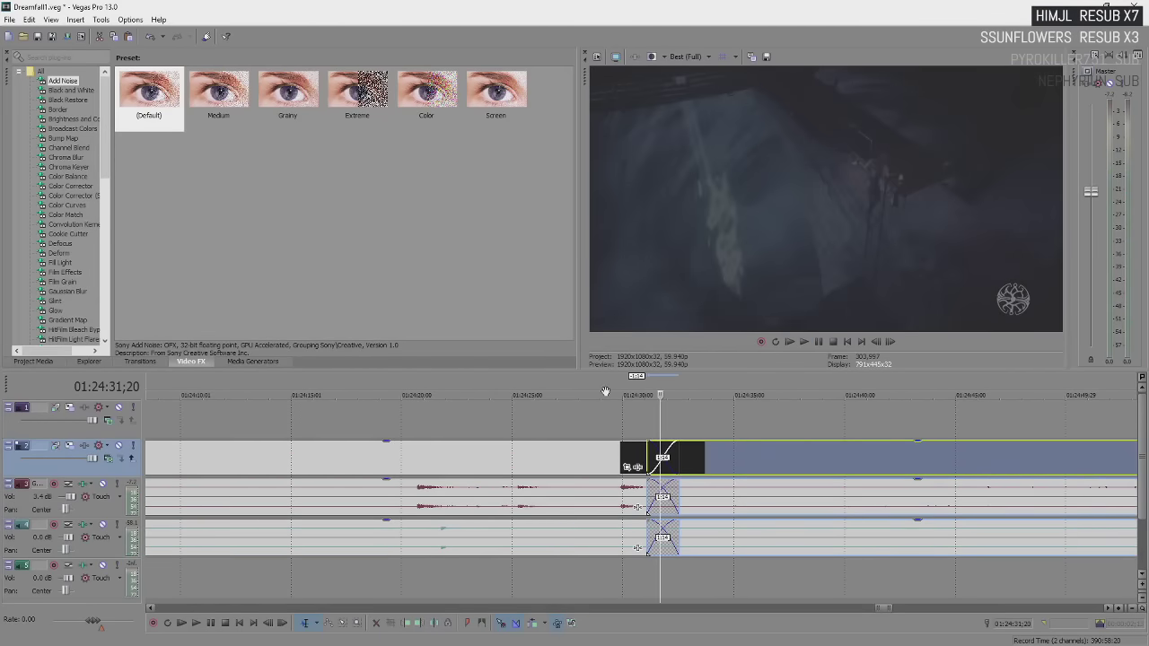
drag(604, 393, 698, 392)
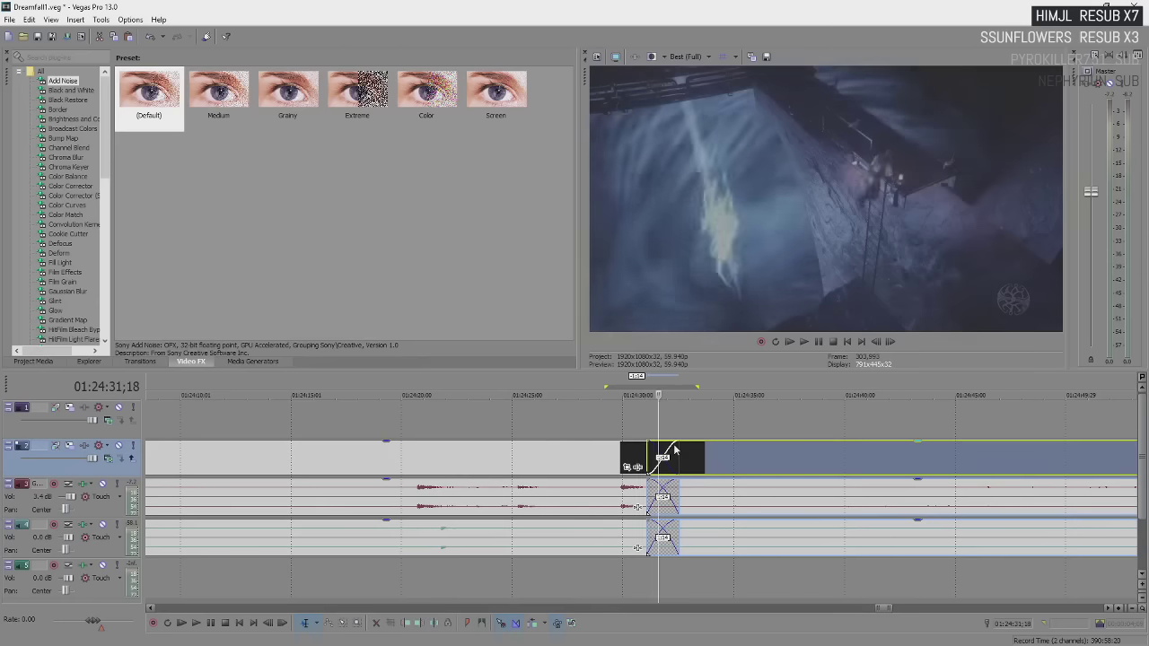
click(655, 430)
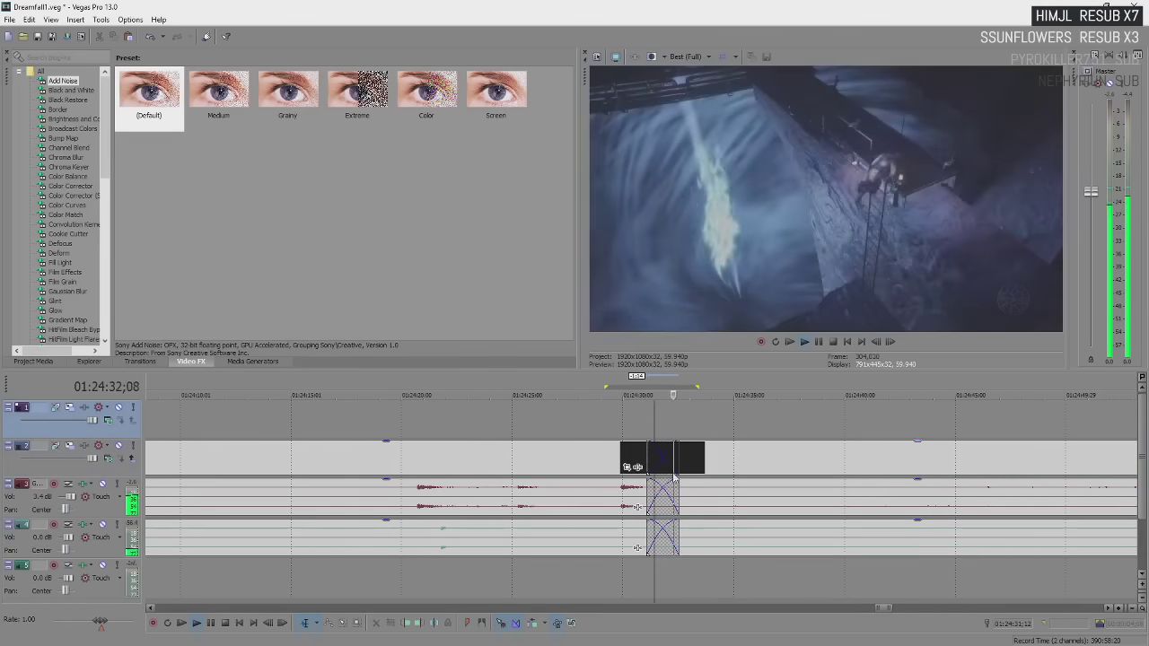
- Trim the silent start of the commentary after the new join to about 01:25:36
click(710, 550)
scroll(710, 550, down, 5)
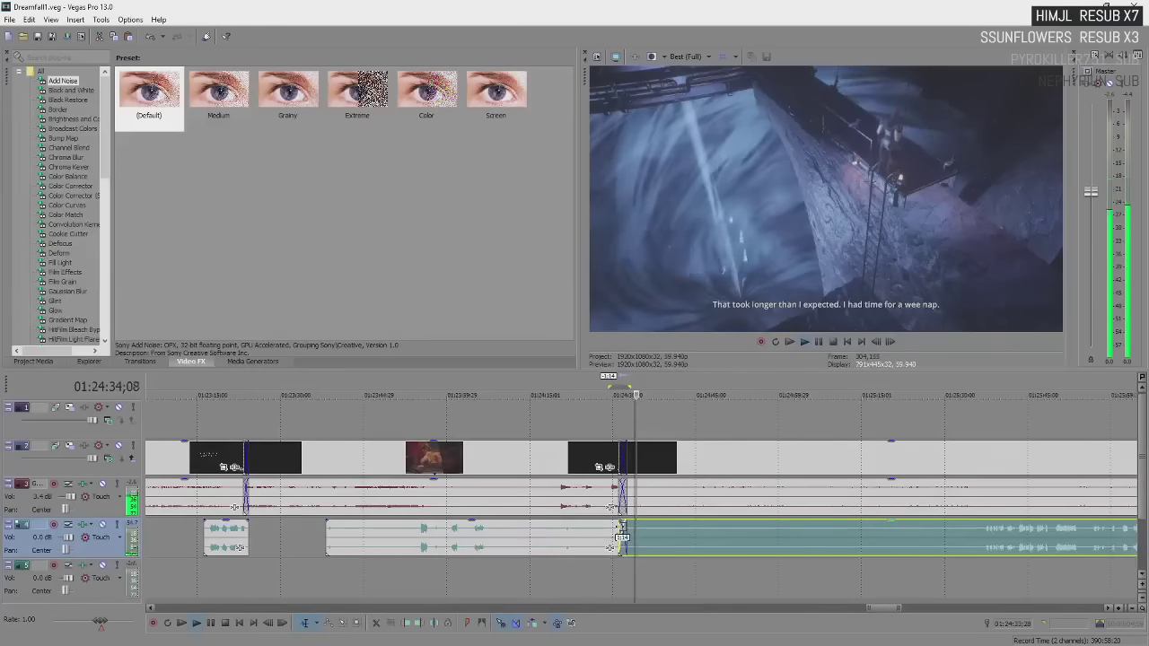
drag(673, 550, 1021, 559)
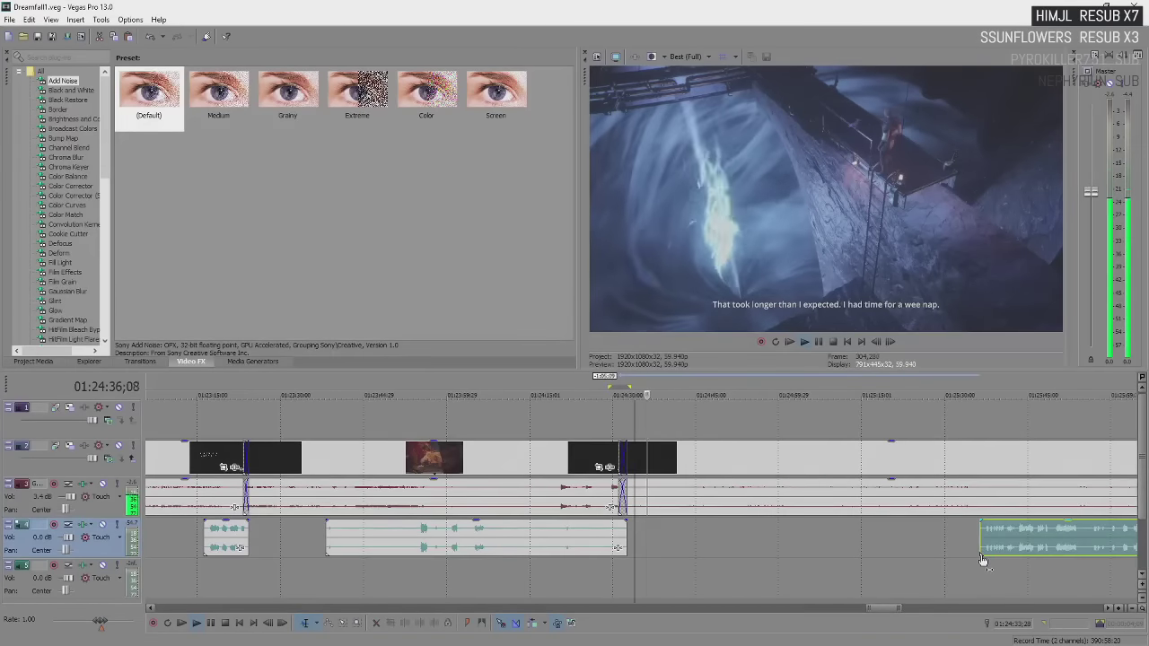
scroll(983, 562, down, 2)
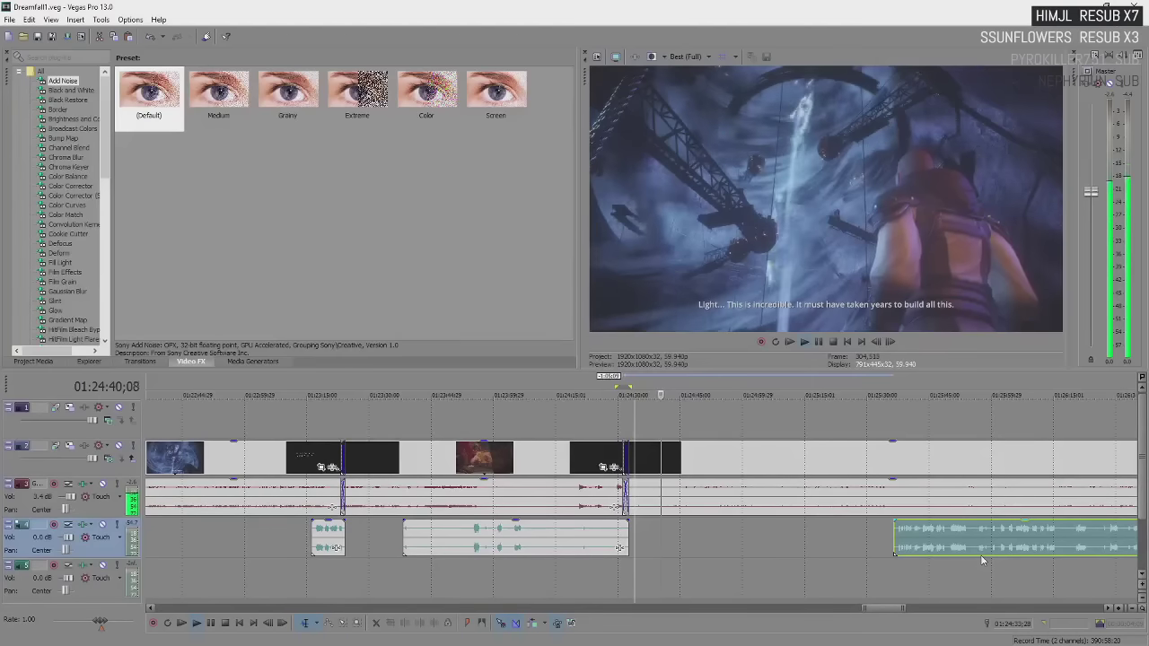
- Play the cutscene from about 01:24:40 to 01:25:24, checking the dialogue in the stretch without commentary
key(Return)
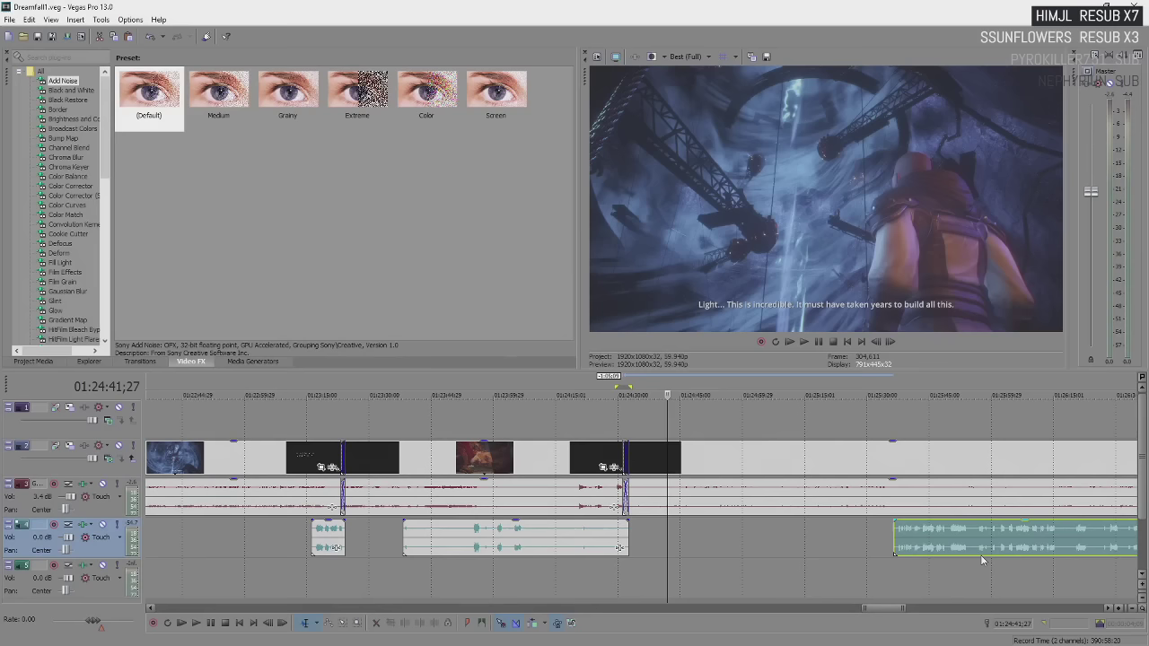
key(Return)
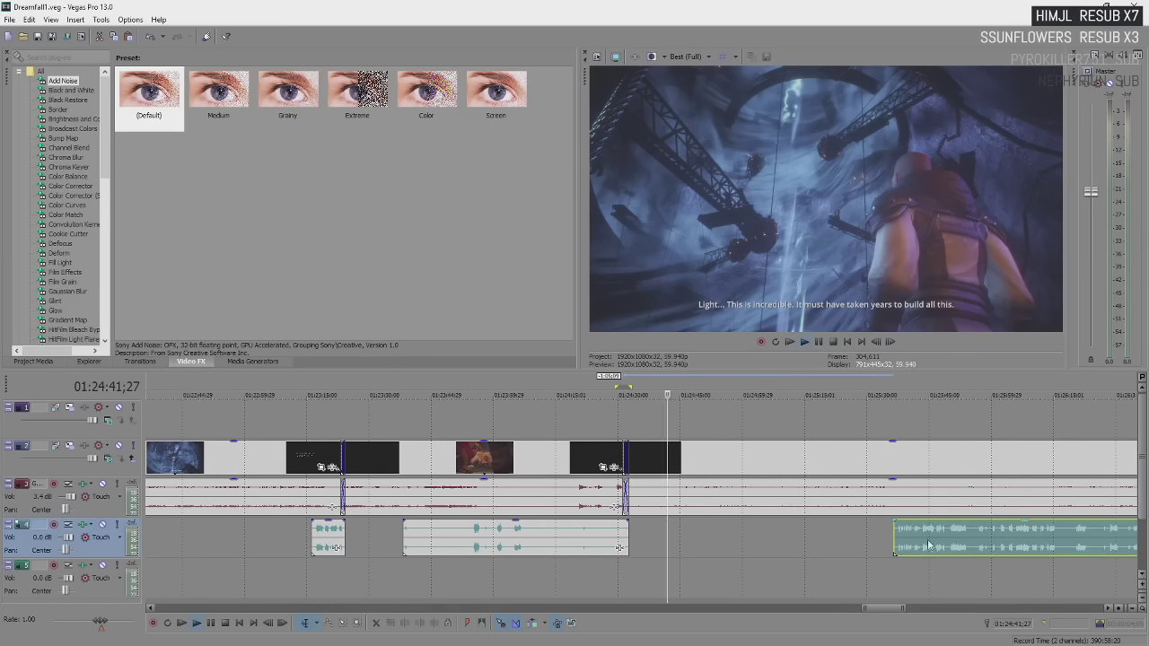
key(Return)
key(Return)
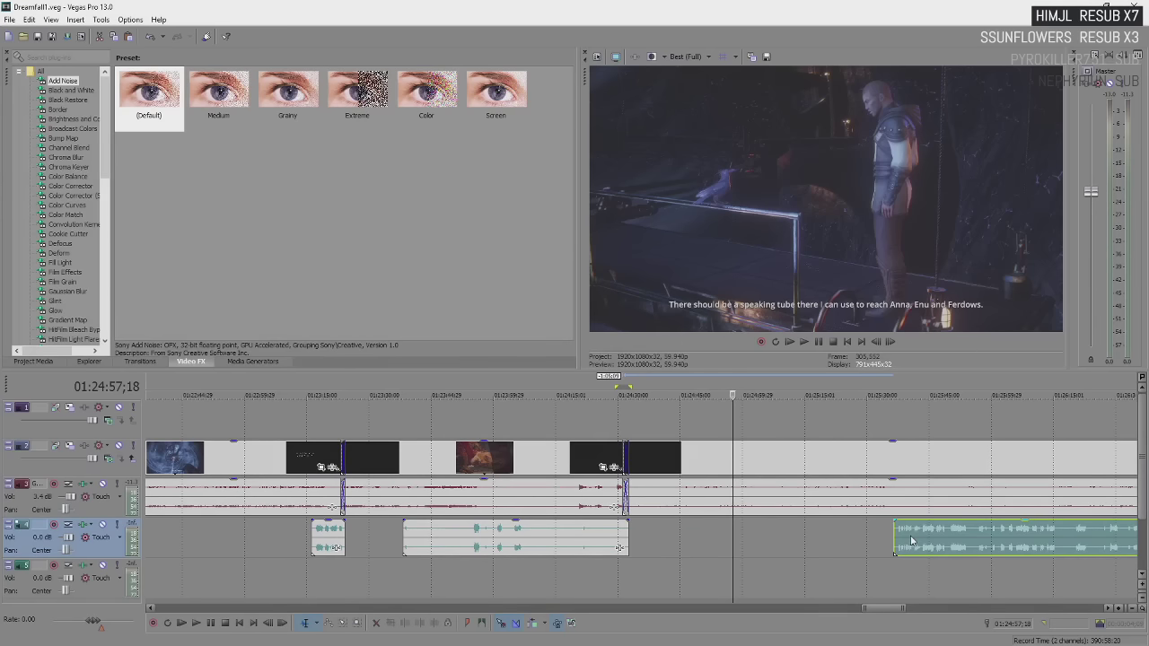
key(space)
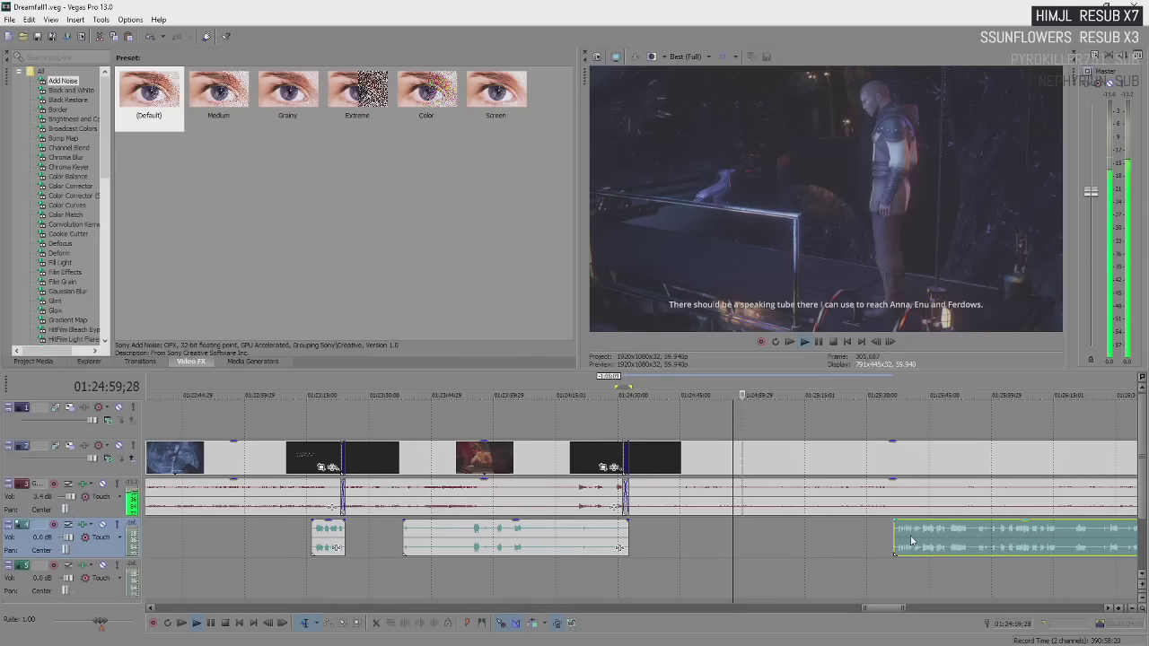
key(space)
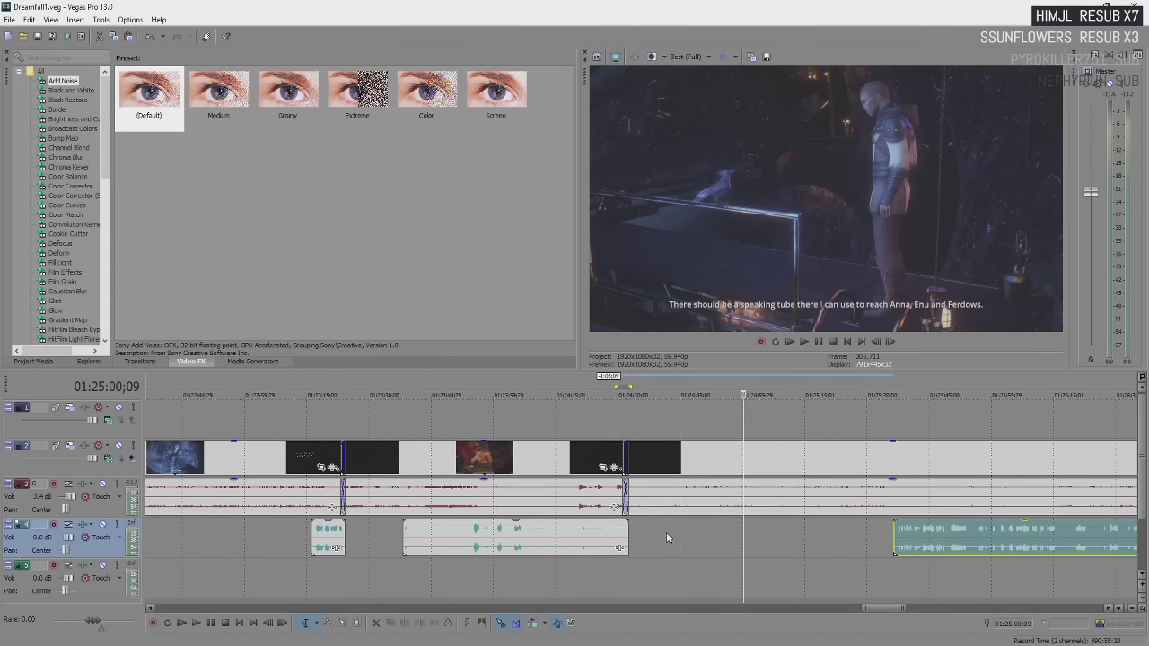
key(space)
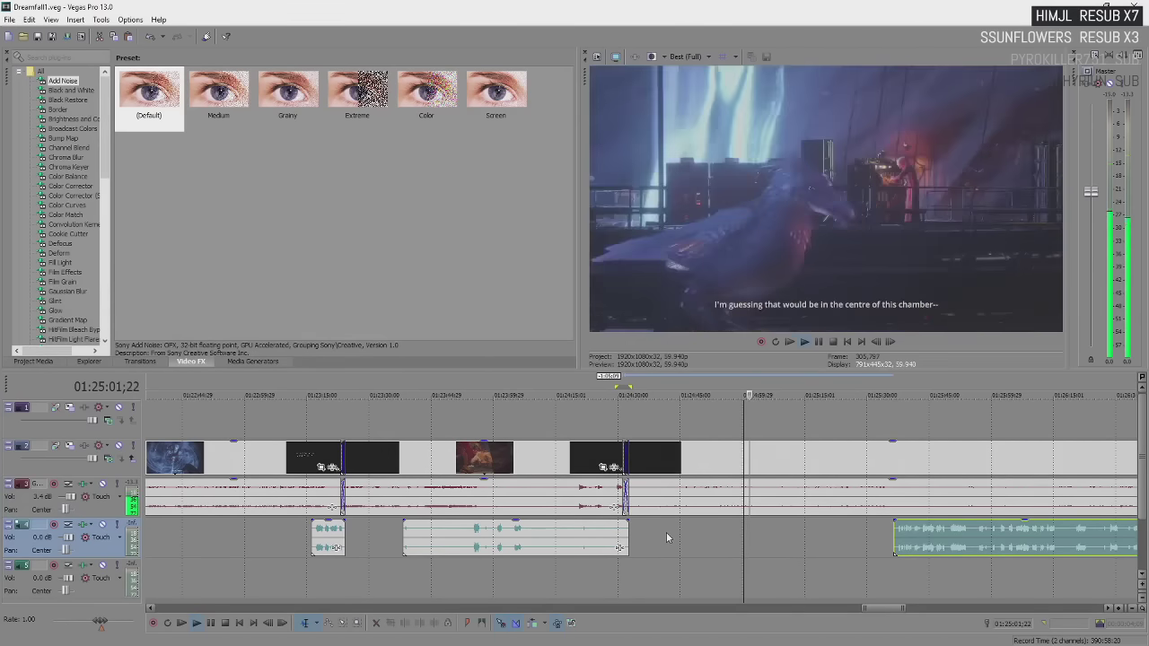
scroll(666, 532, down, 2)
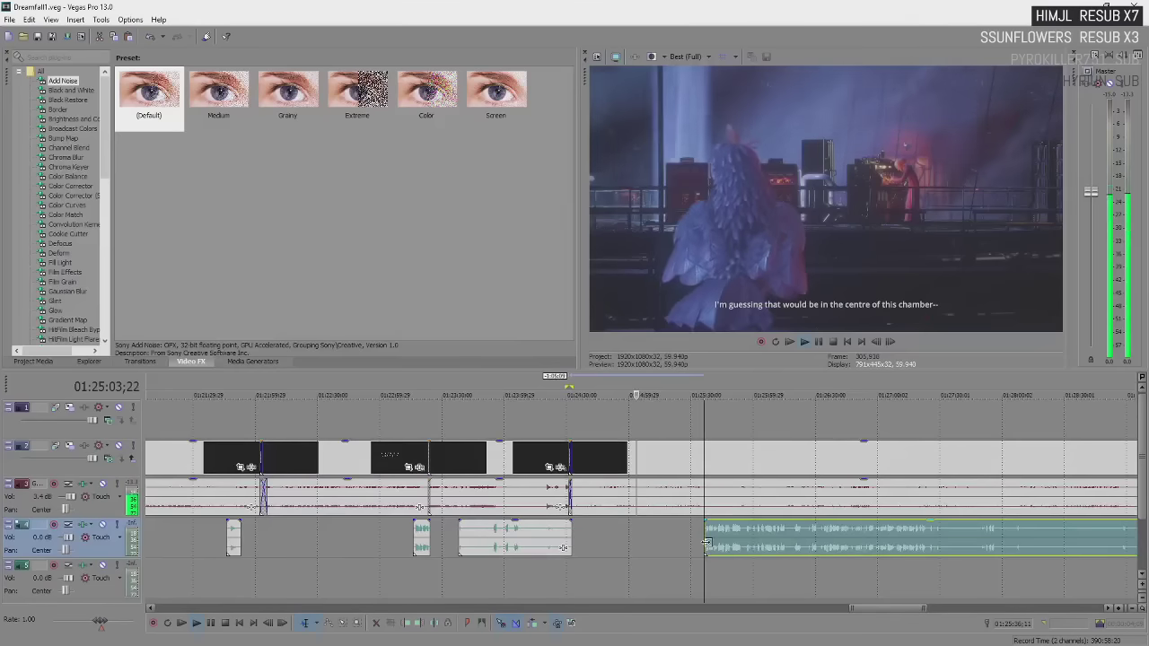
scroll(706, 542, up, 2)
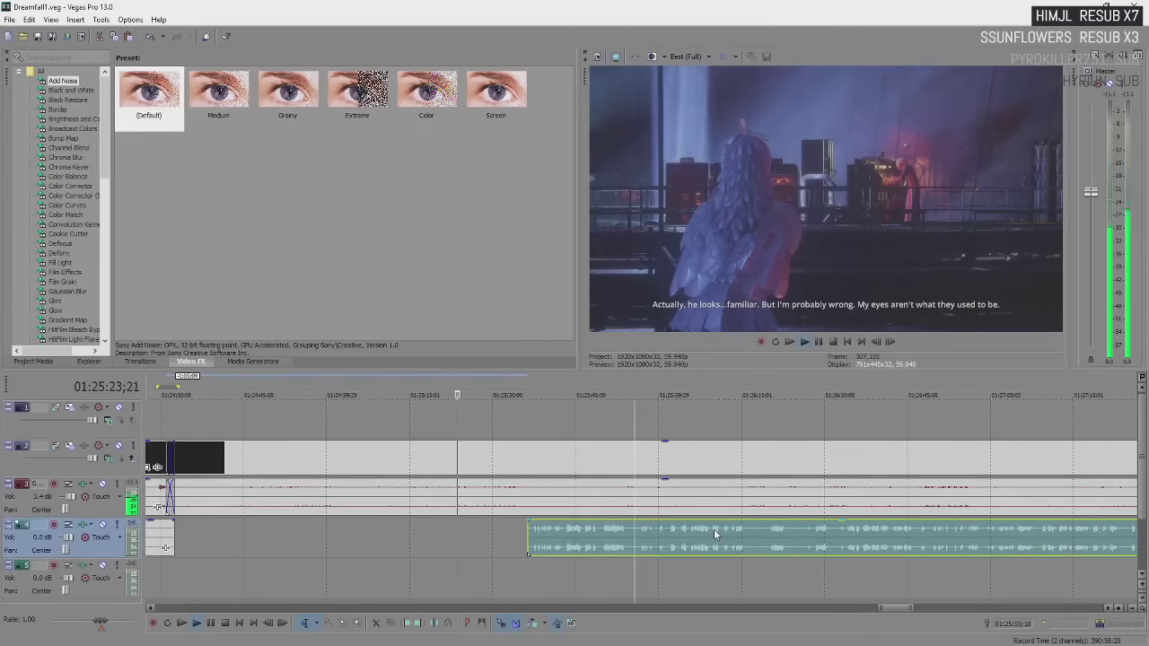
key(Return)
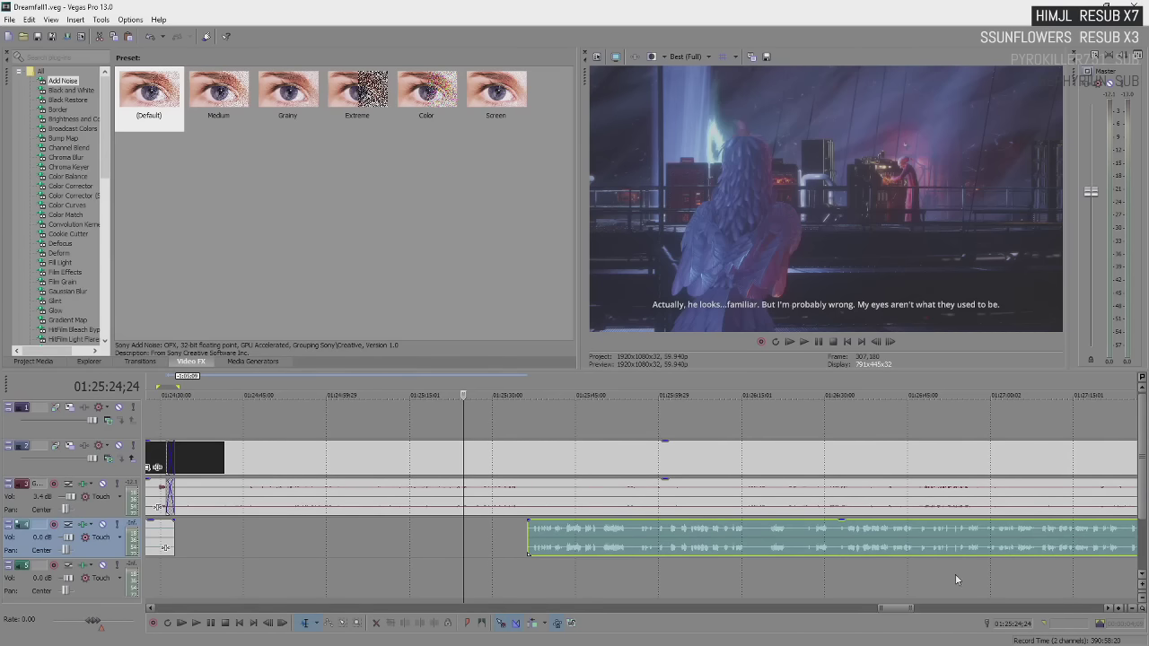
- Play the recording from about 01:25:24 to 01:25:56, checking the end of the cutscene and where the commentary resumes
scroll(490, 533, up, 3)
scroll(696, 557, up, 5)
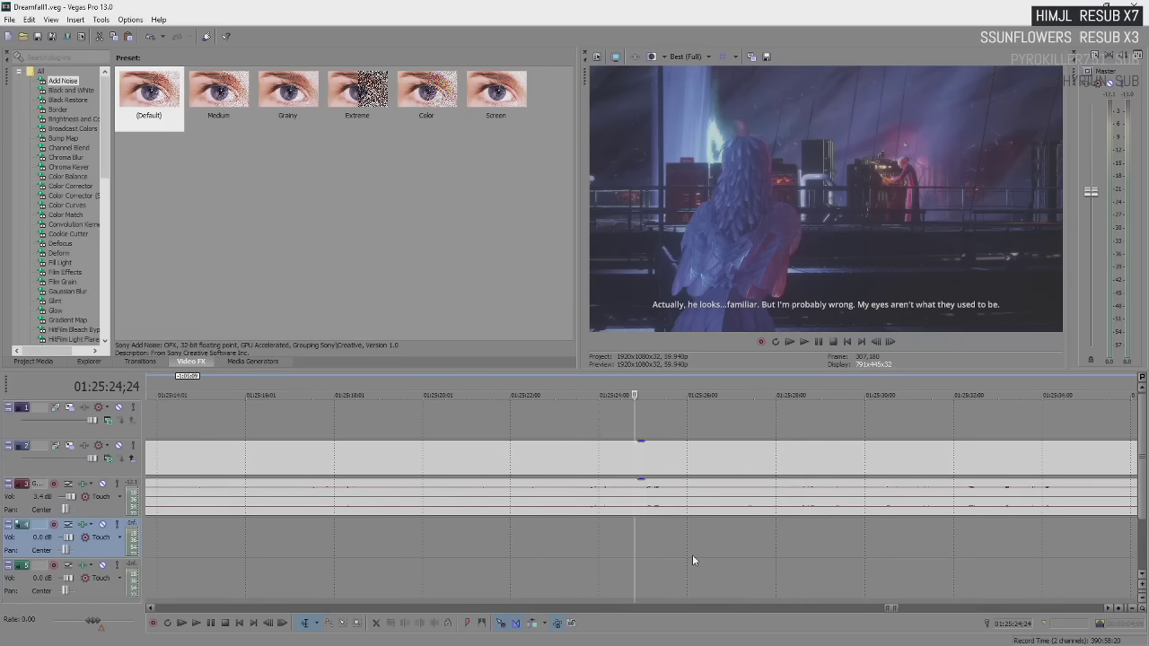
click(633, 544)
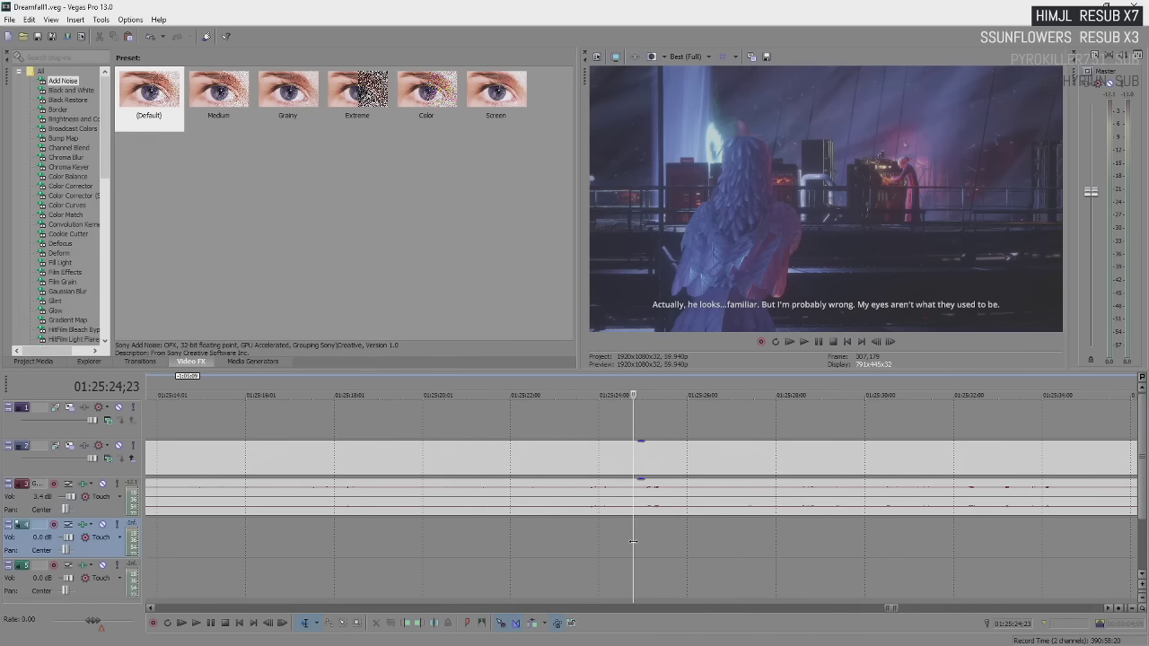
key(space)
scroll(658, 545, down, 3)
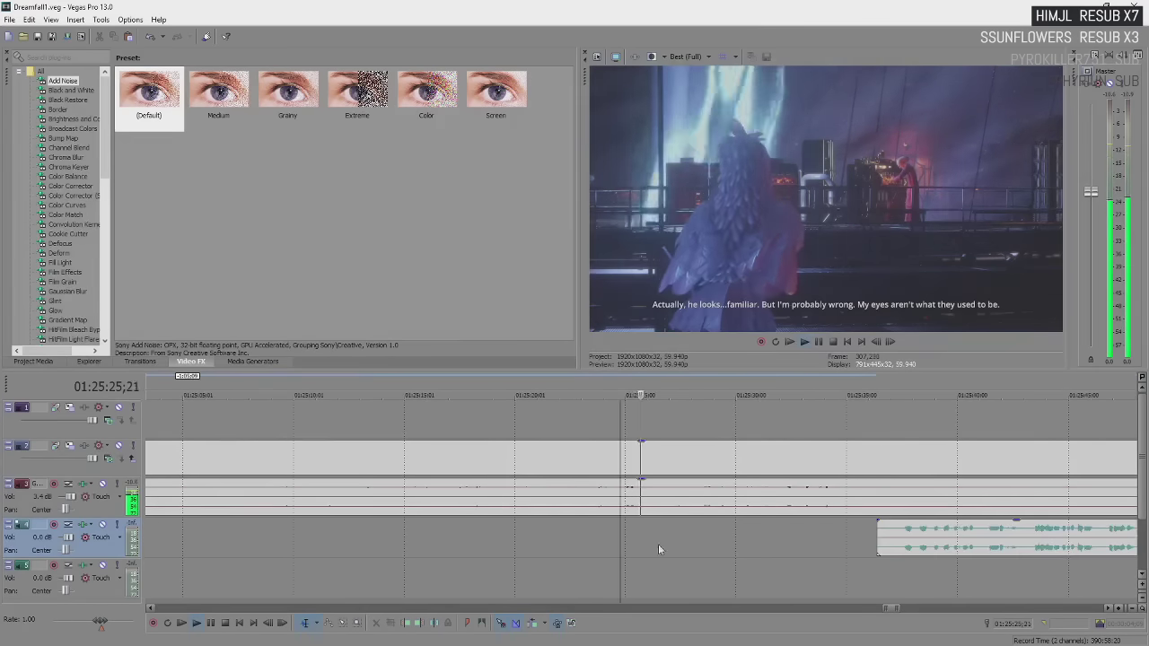
click(765, 537)
scroll(628, 538, down, 2)
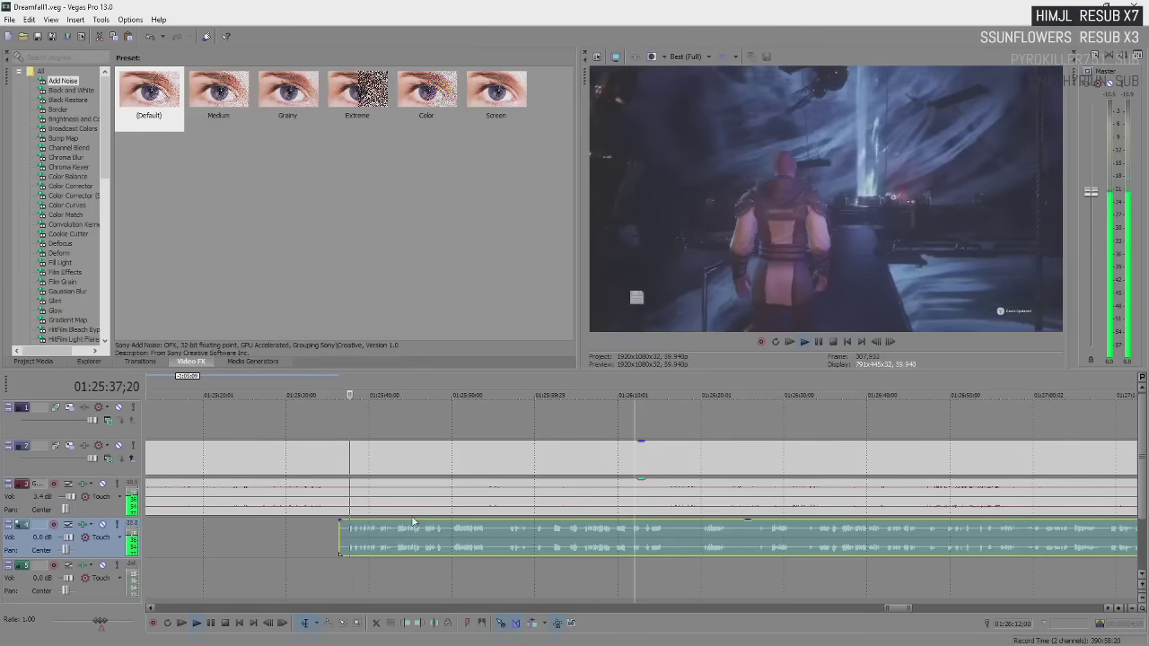
scroll(413, 522, down, 5)
scroll(645, 554, down, 3)
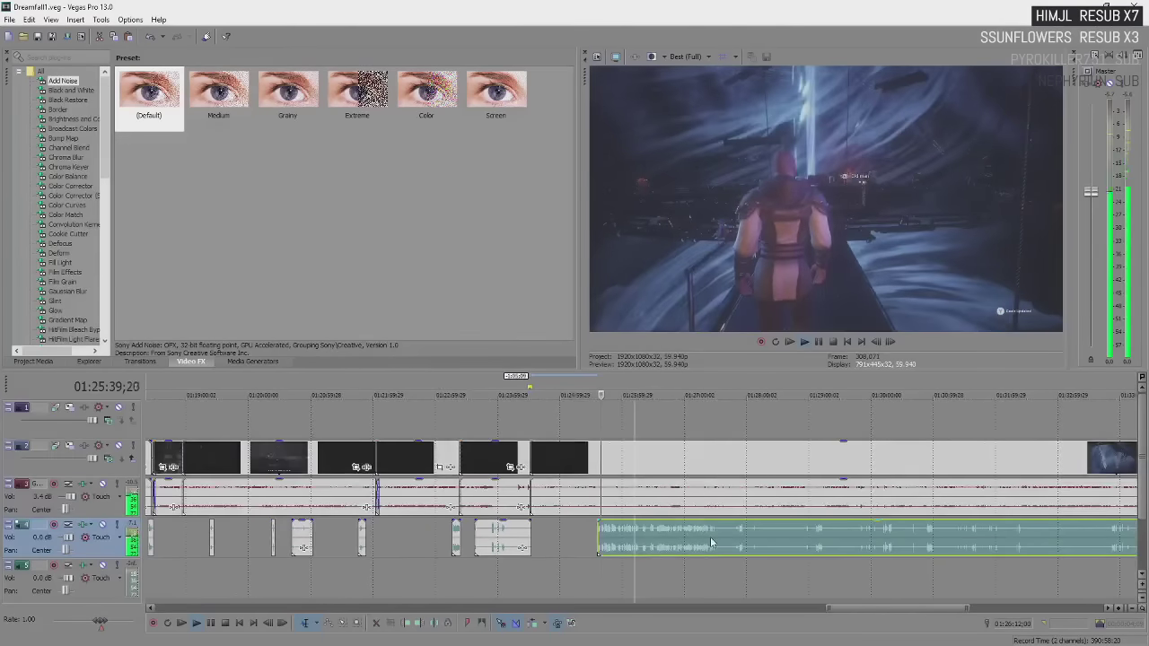
scroll(712, 541, up, 4)
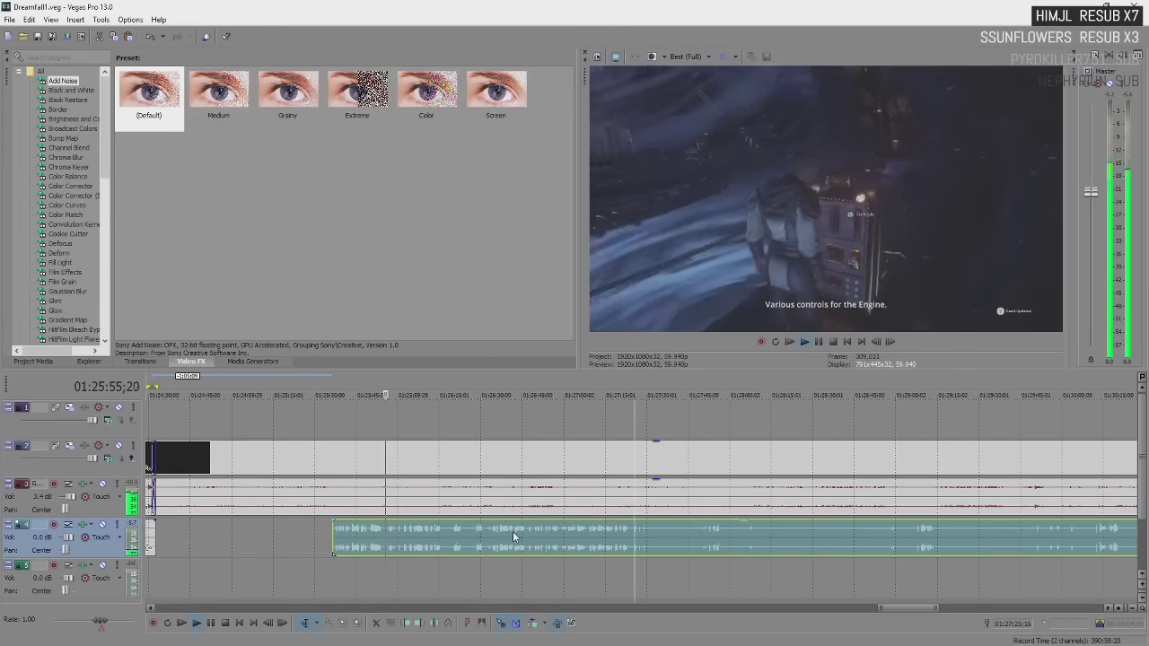
key(Return)
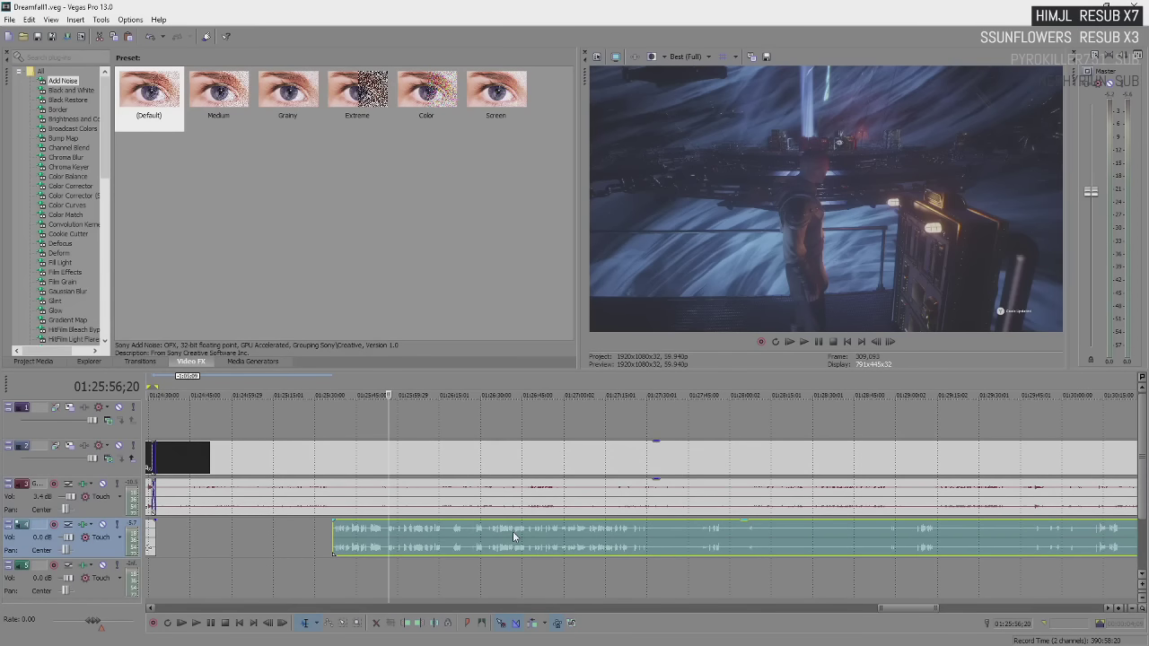
- Play the exploration gameplay from about 01:25:56 to 01:26:53, checking its commentary and the remaining clip on the timeline
key(Return)
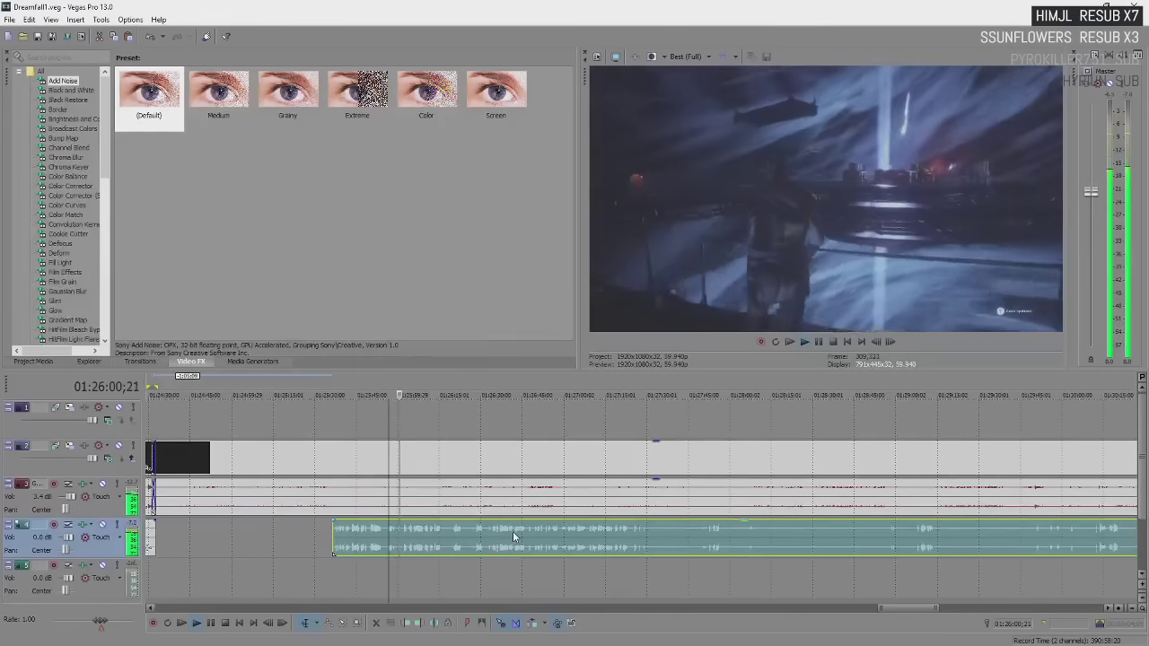
key(Return)
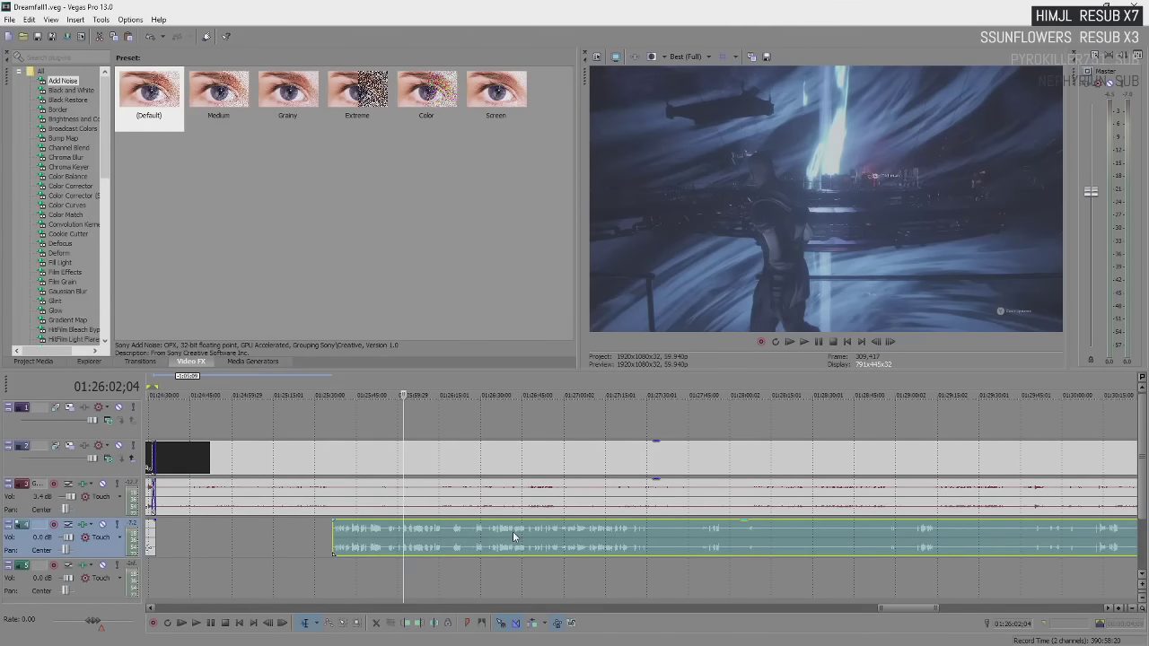
key(Return)
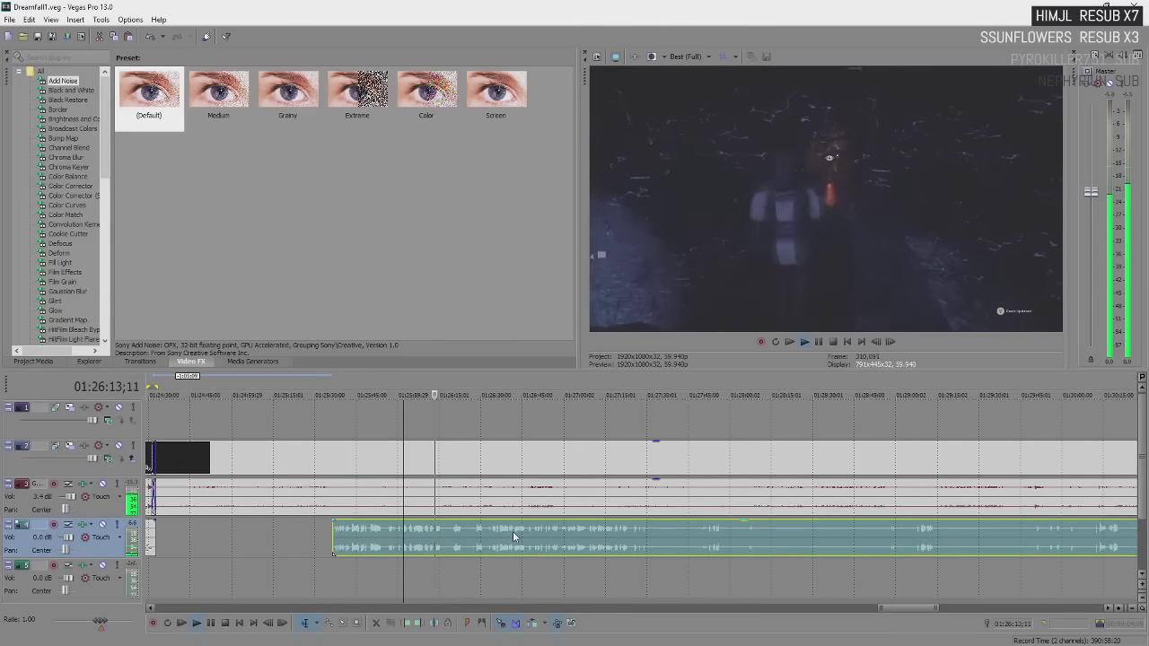
key(Return)
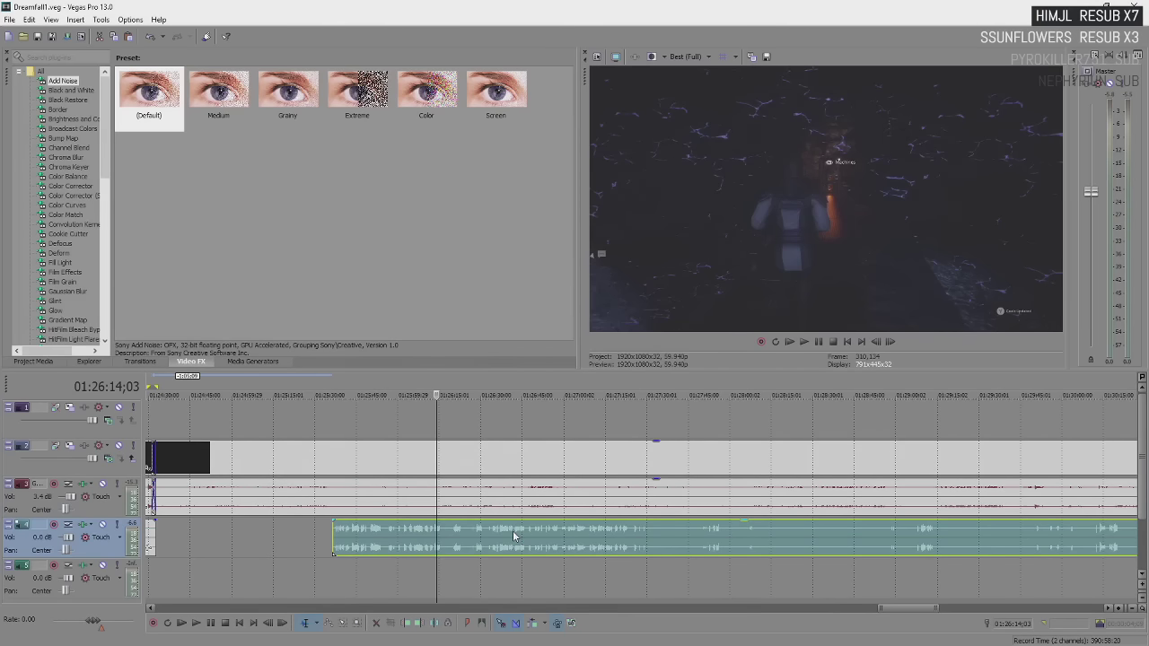
key(space)
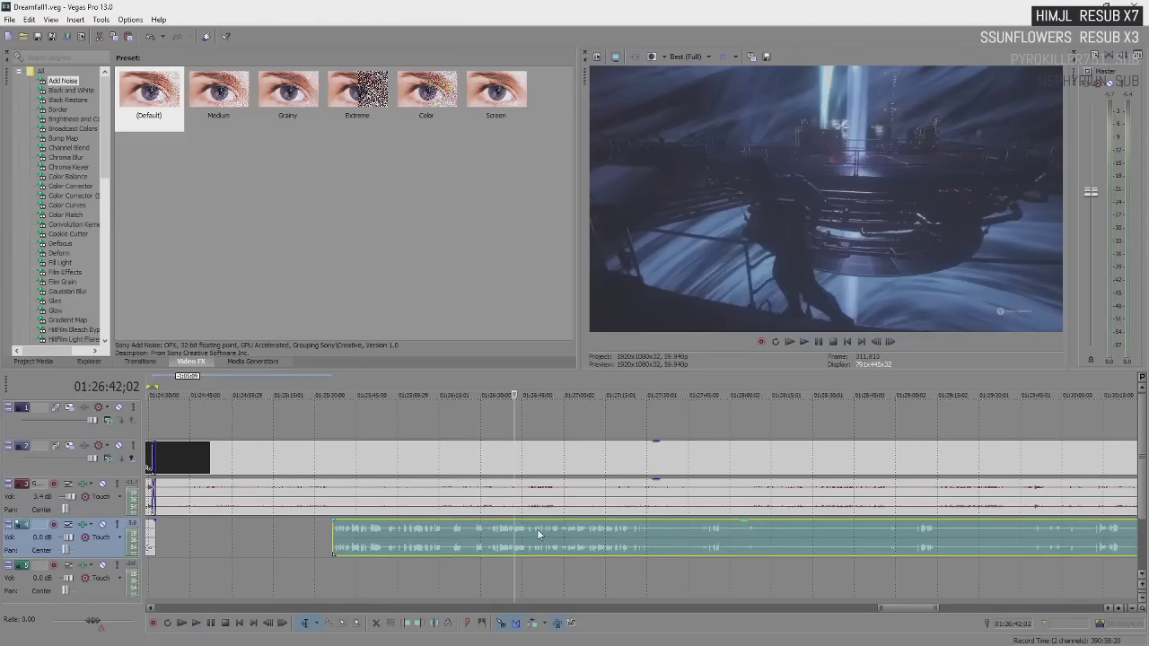
scroll(548, 536, down, 5)
scroll(555, 535, down, 3)
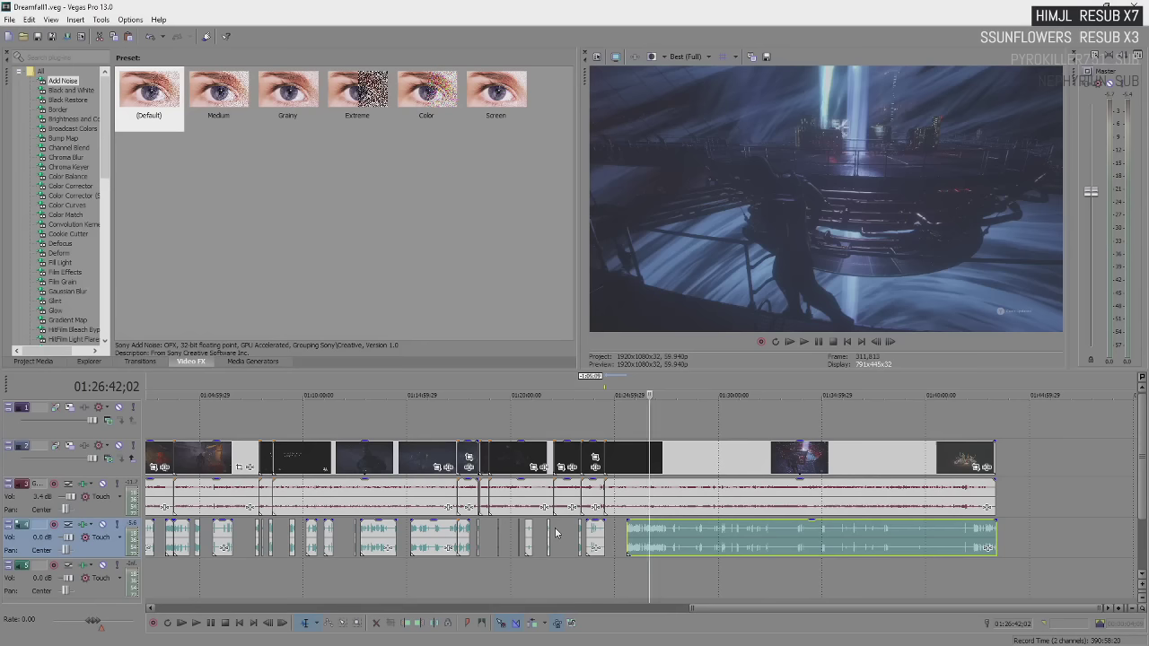
key(space)
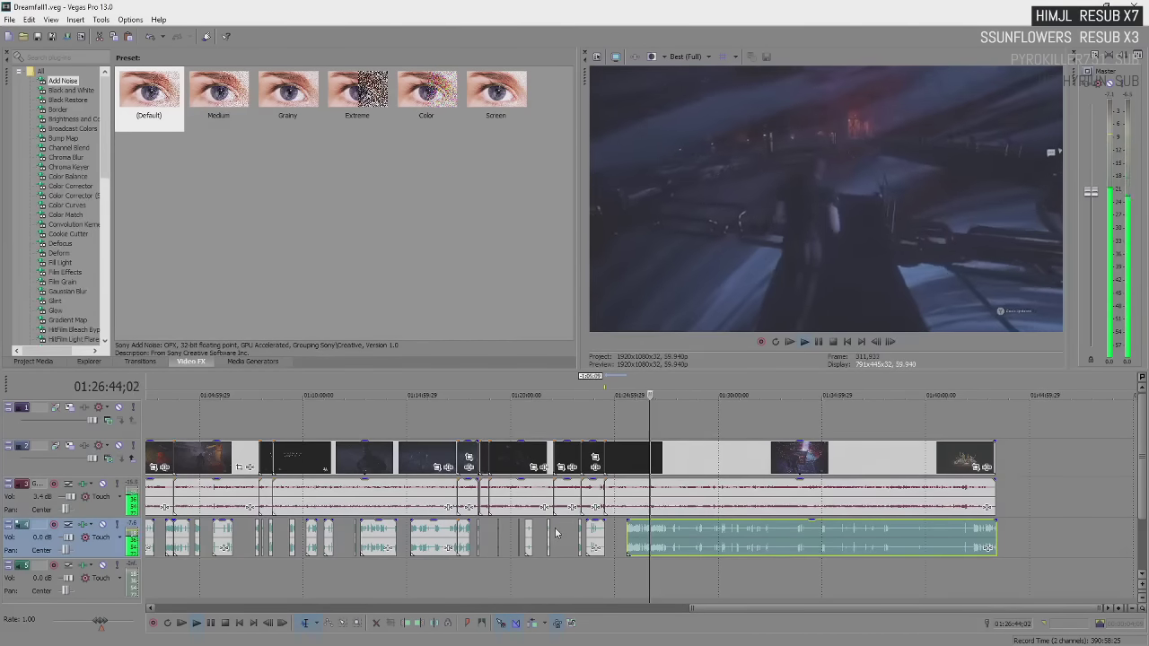
key(Return)
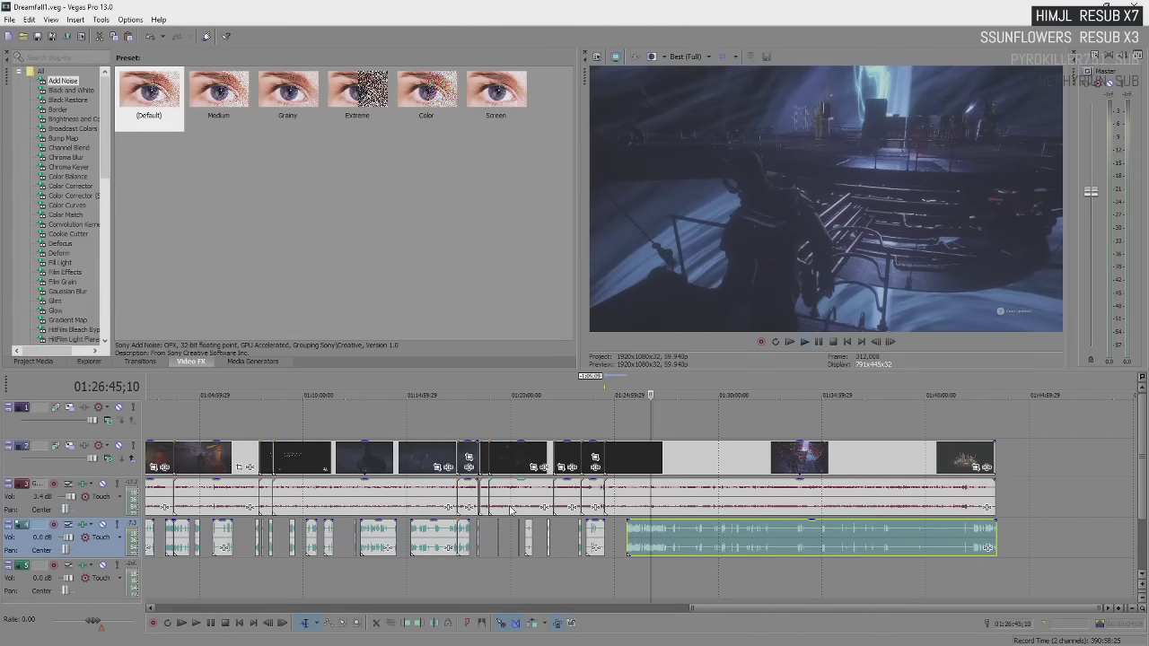
key(space)
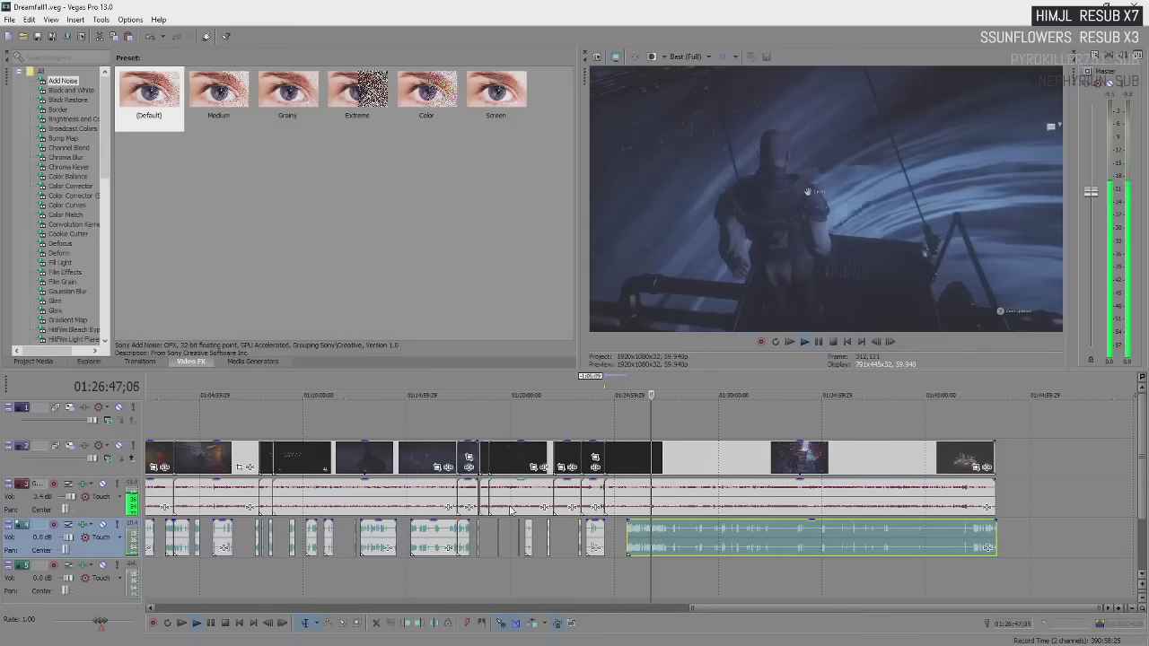
scroll(511, 511, up, 2)
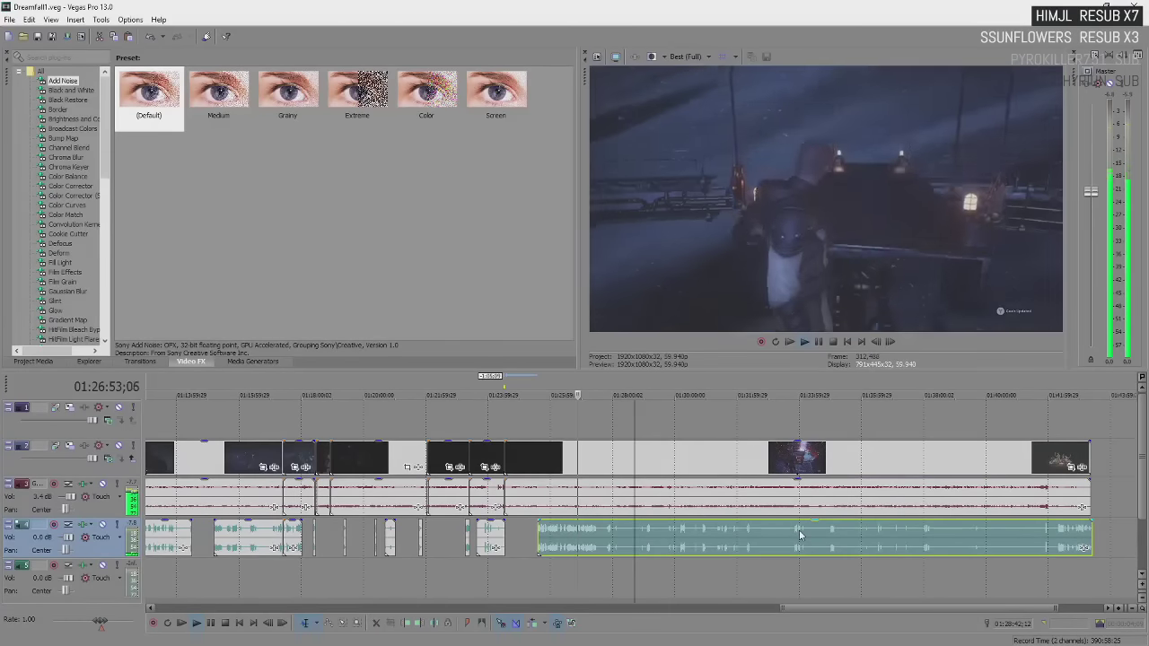
key(space)
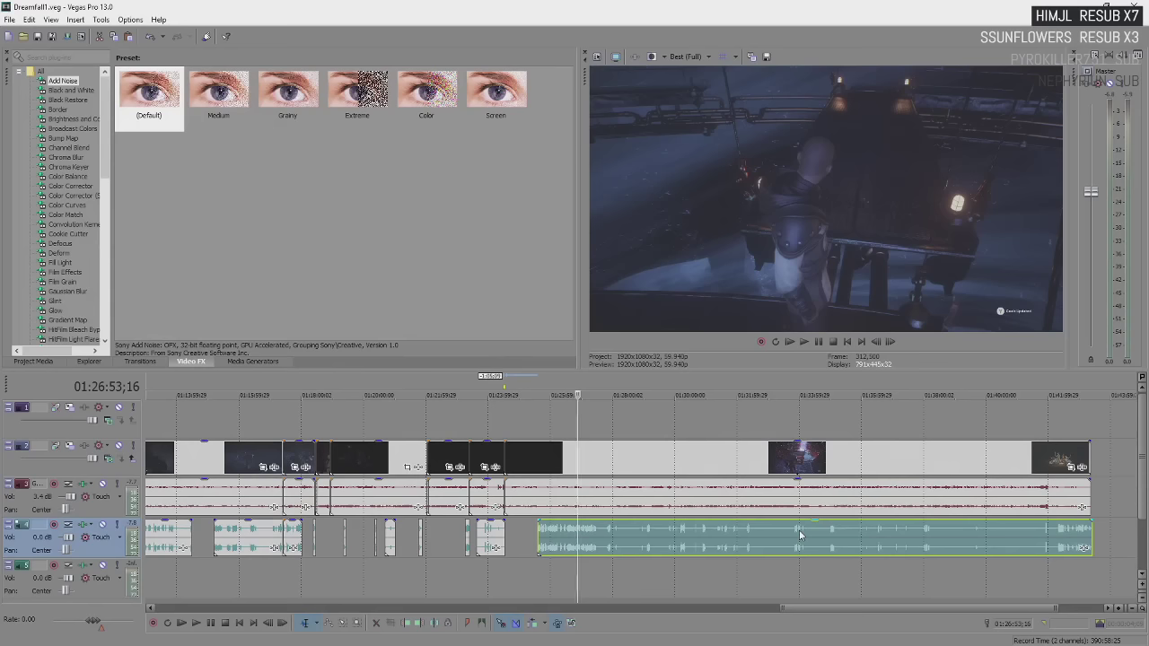
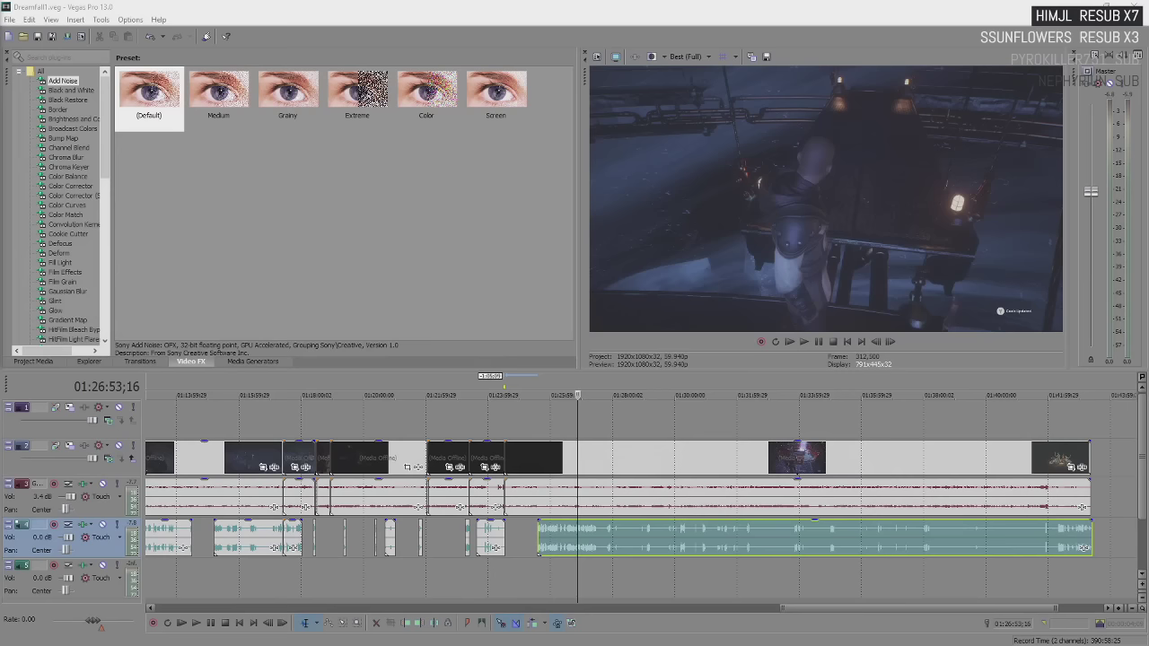
- Play the exploration gameplay from about 01:26:53 to 01:27:04, checking its commentary
scroll(629, 539, up, 5)
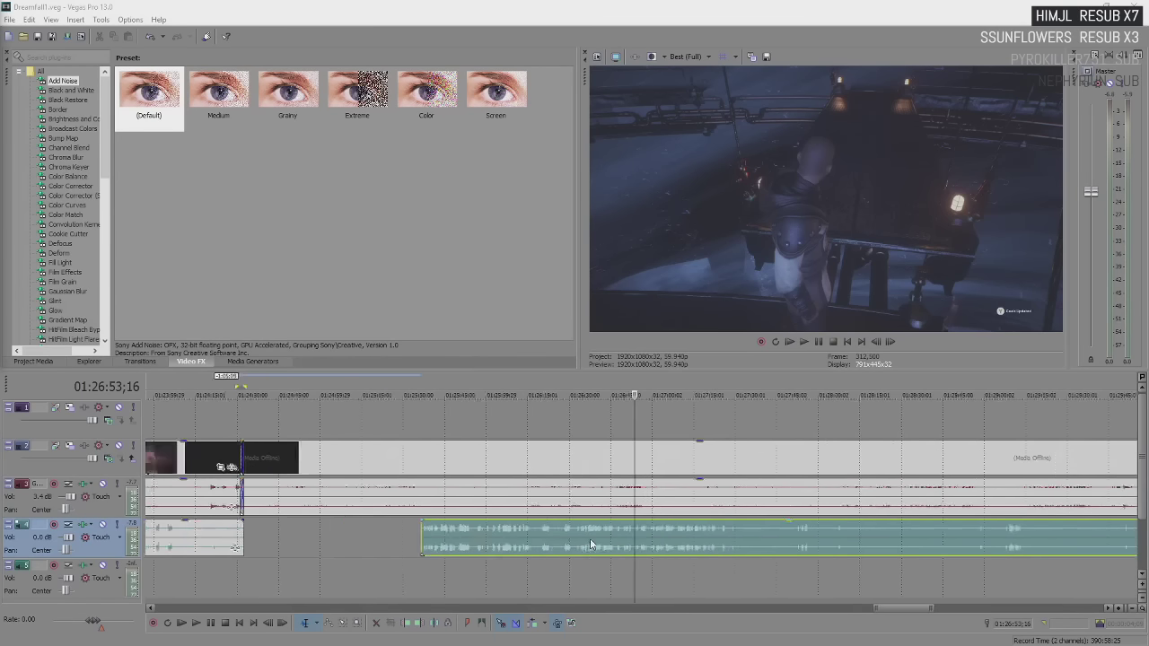
click(631, 534)
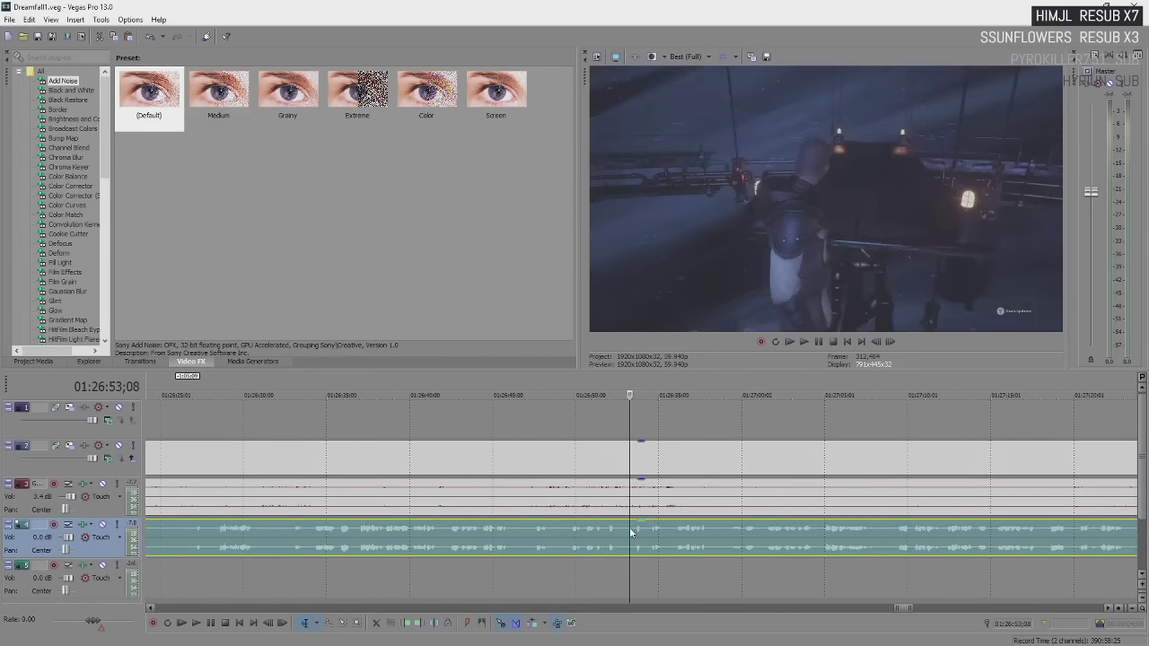
key(space)
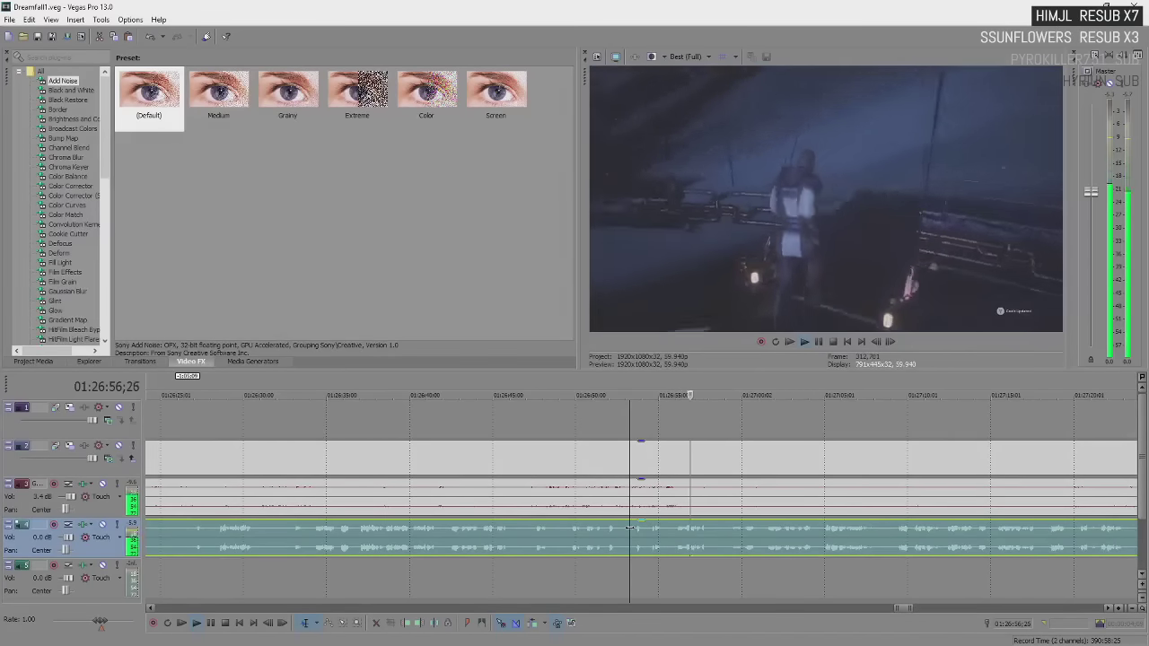
key(space)
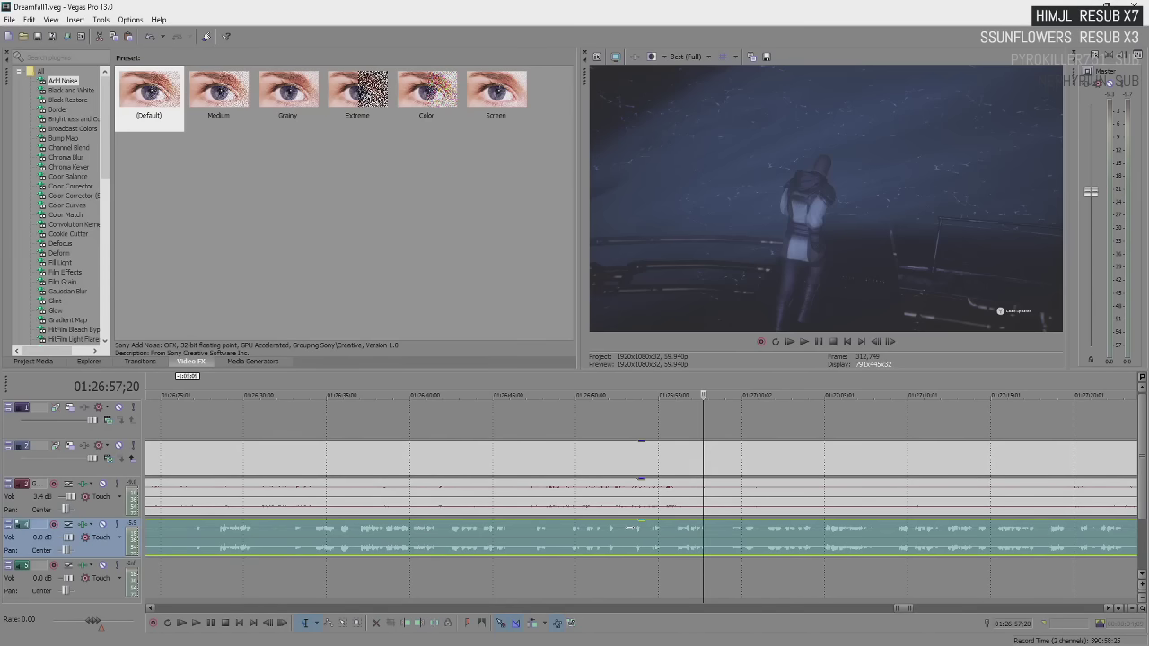
key(space)
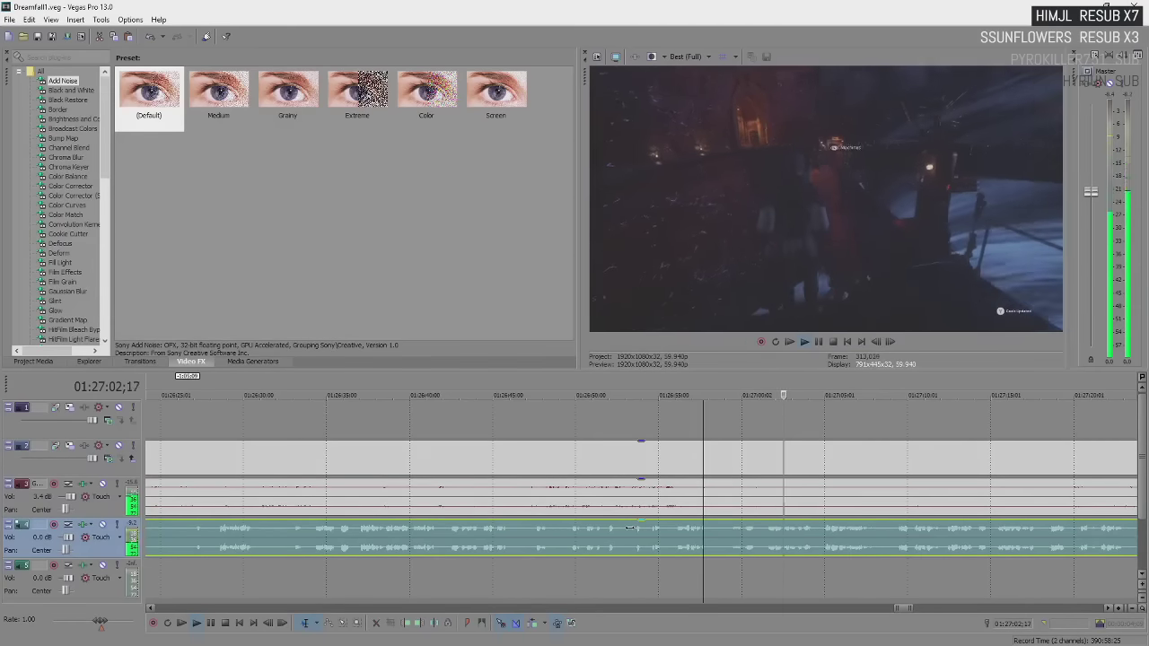
key(Return)
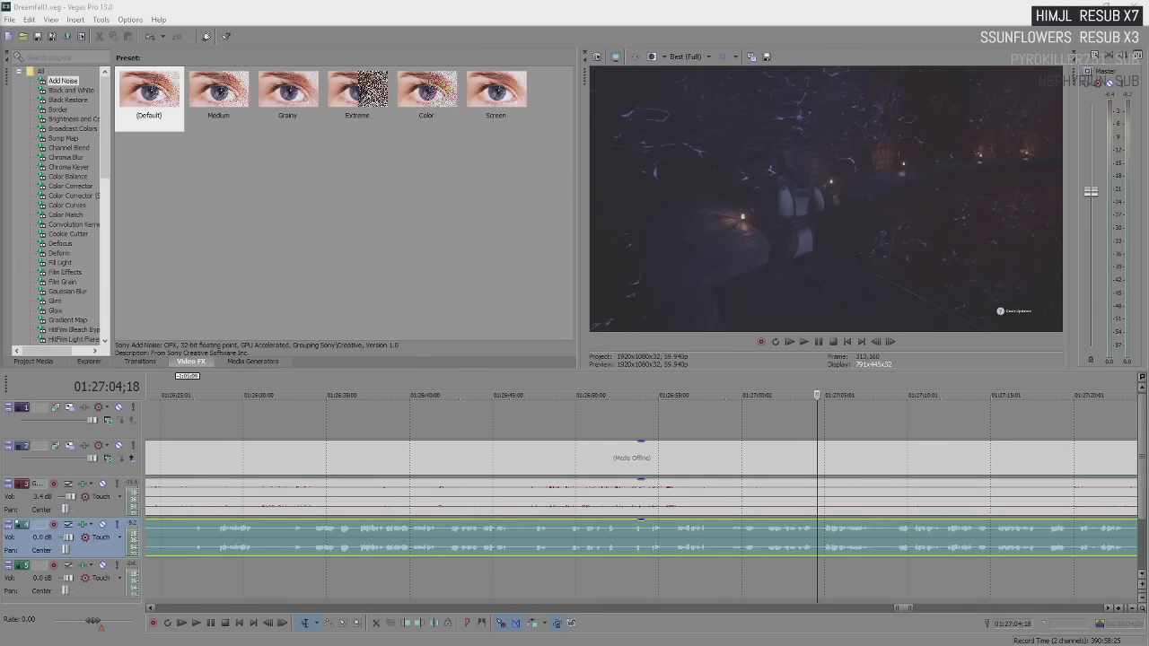
- Switch to the browser, examine the known-for titles and filmography on the Crow voice actor's IMDb page, and minimize the window
key(alt+Tab)
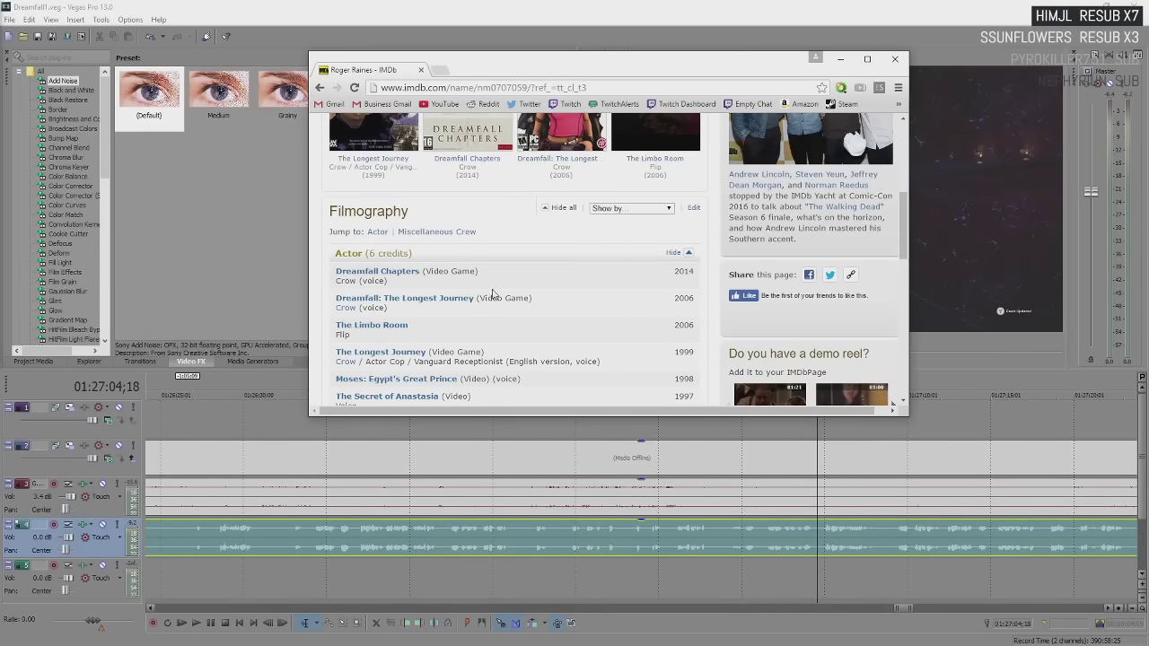
scroll(539, 328, up, 3)
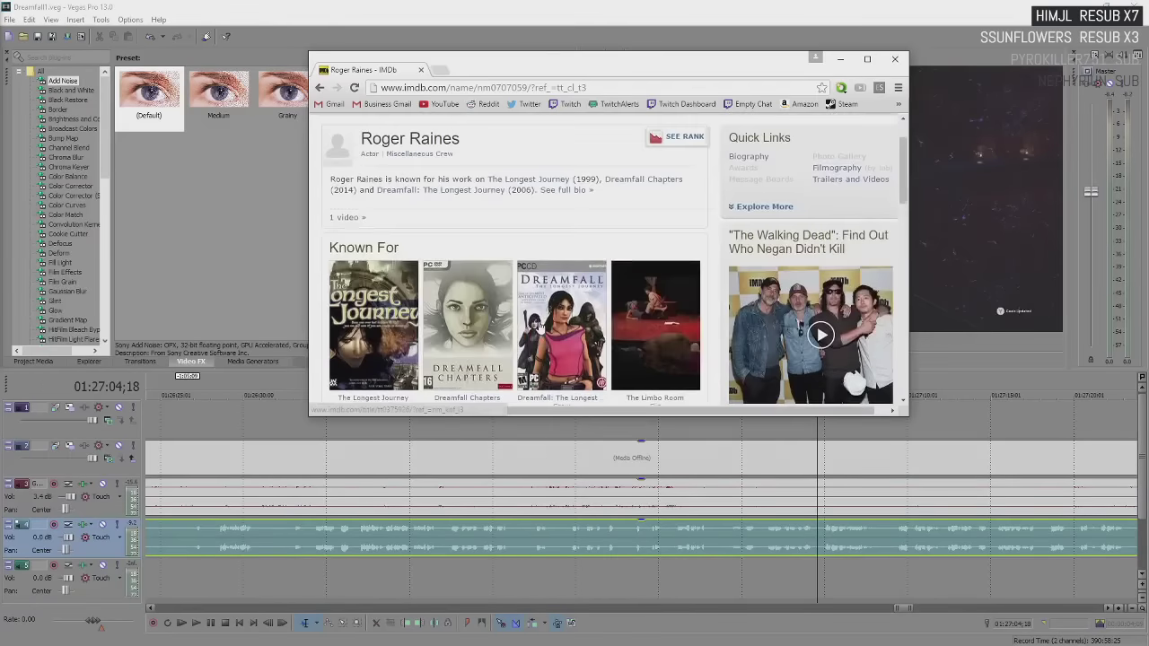
scroll(629, 279, down, 1)
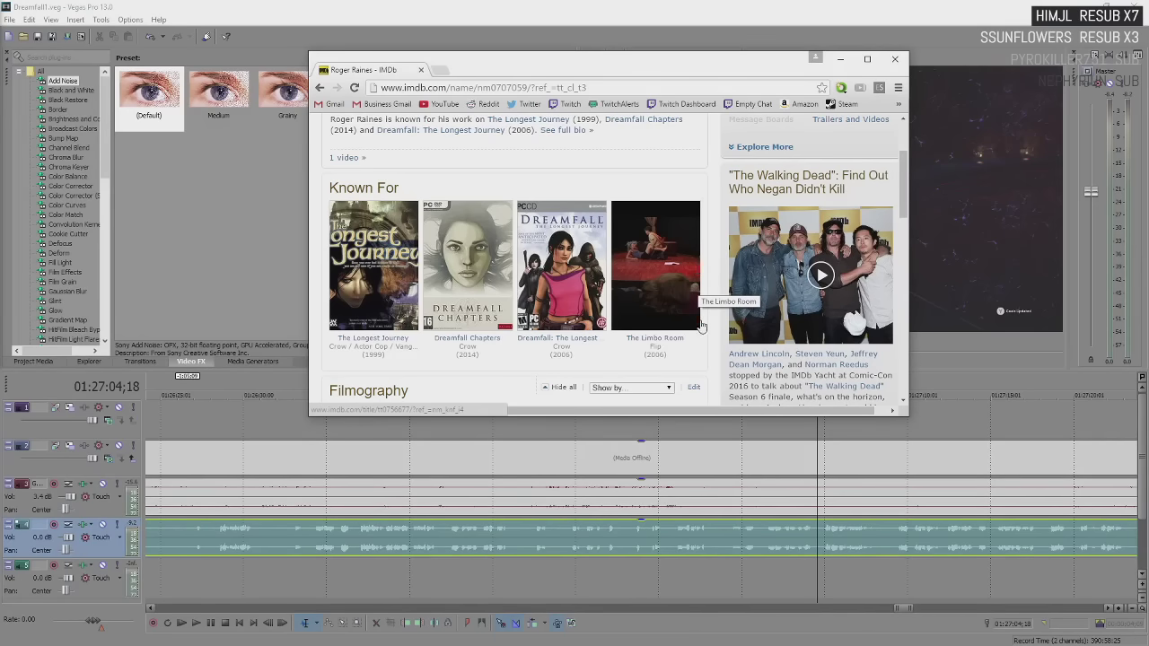
scroll(701, 326, down, 3)
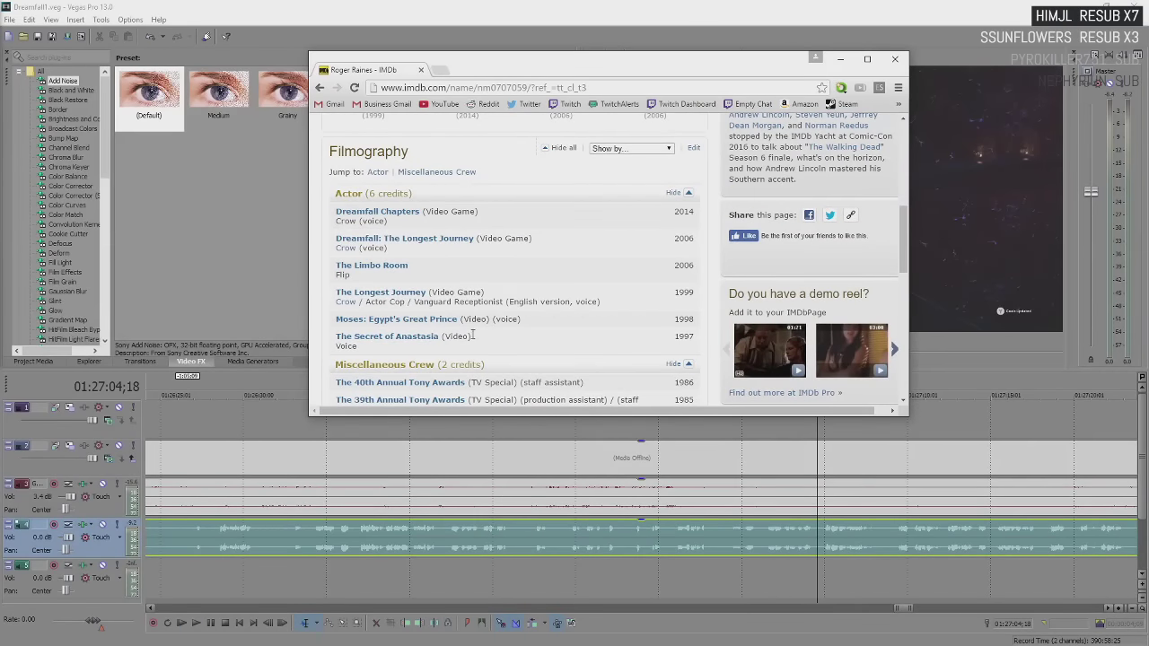
scroll(533, 331, down, 1)
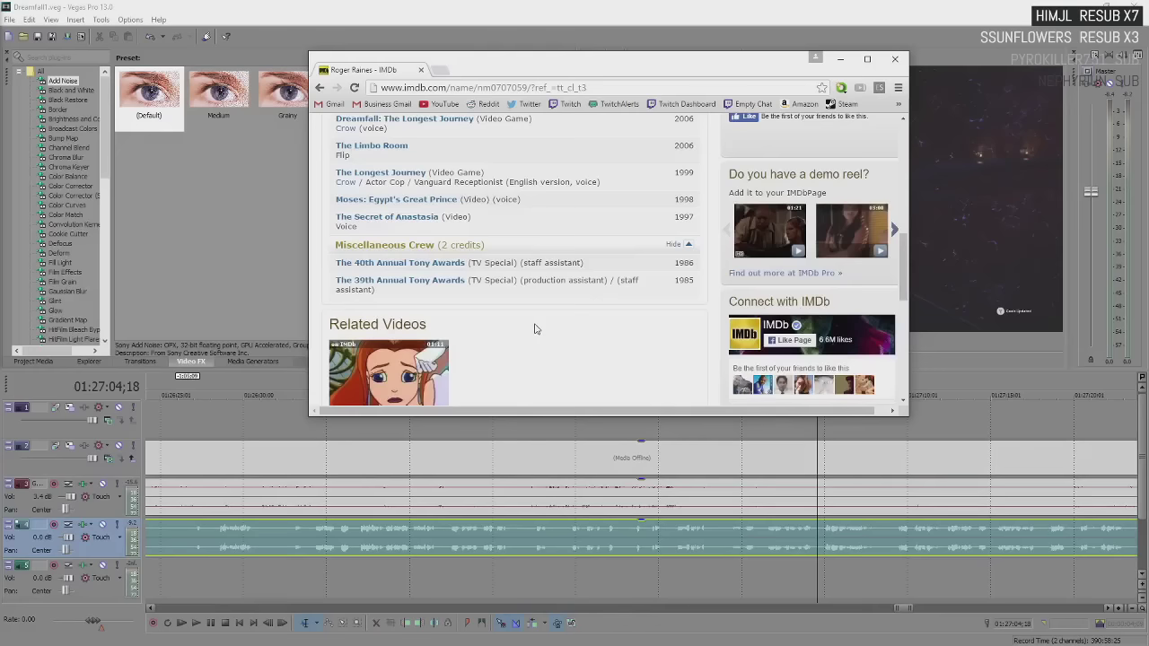
scroll(534, 329, down, 1)
scroll(534, 329, up, 8)
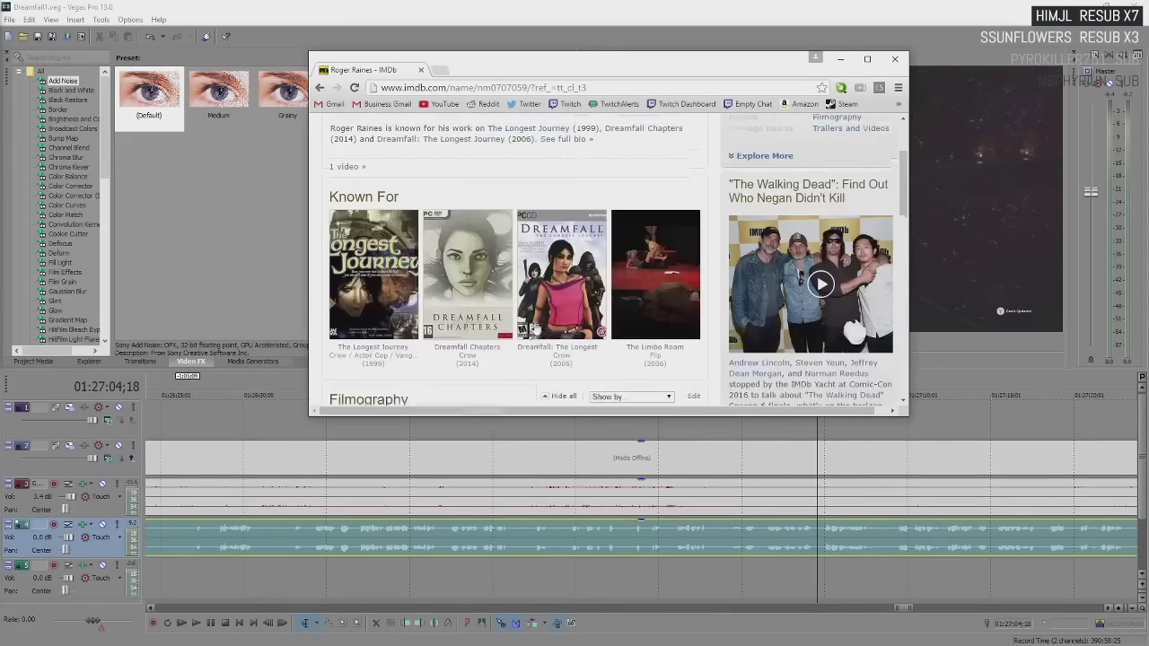
click(841, 59)
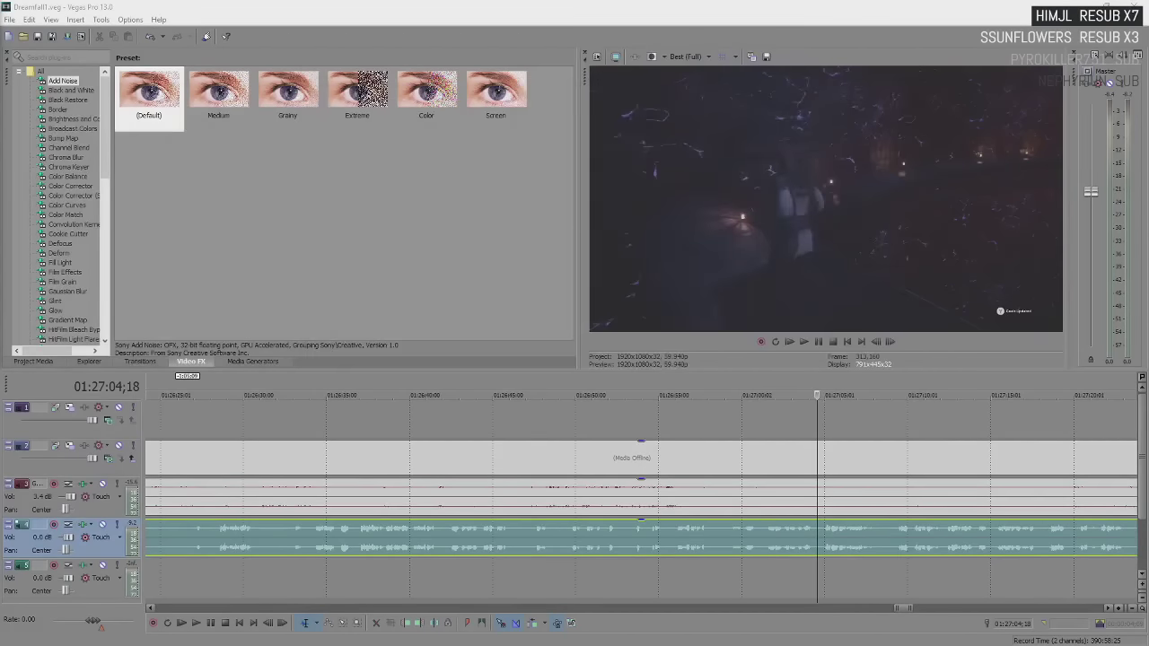
- Play the recording from about 01:27:04 to 01:27:24, checking the commentary up to the approach to the control console
click(817, 535)
key(space)
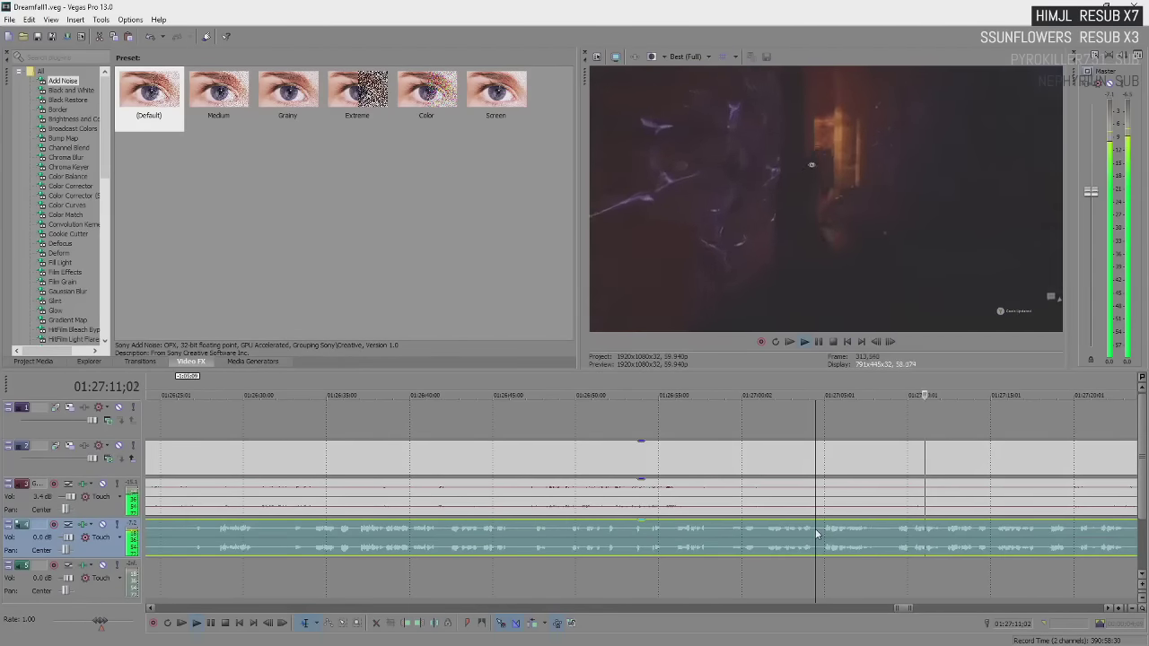
key(Return)
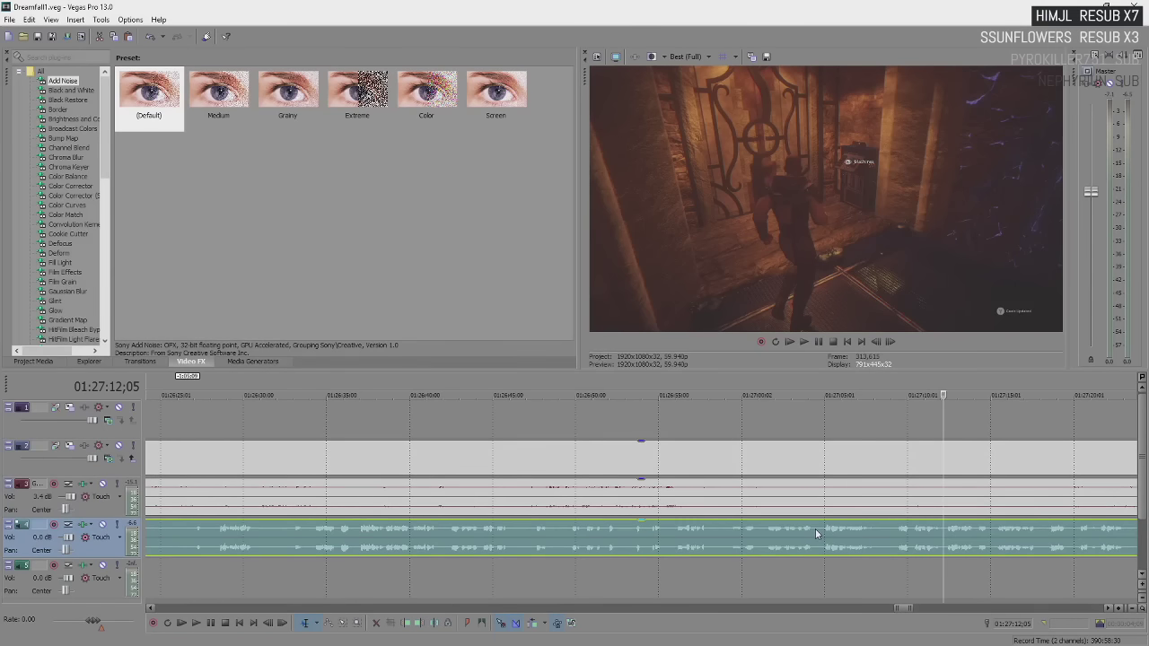
key(Return)
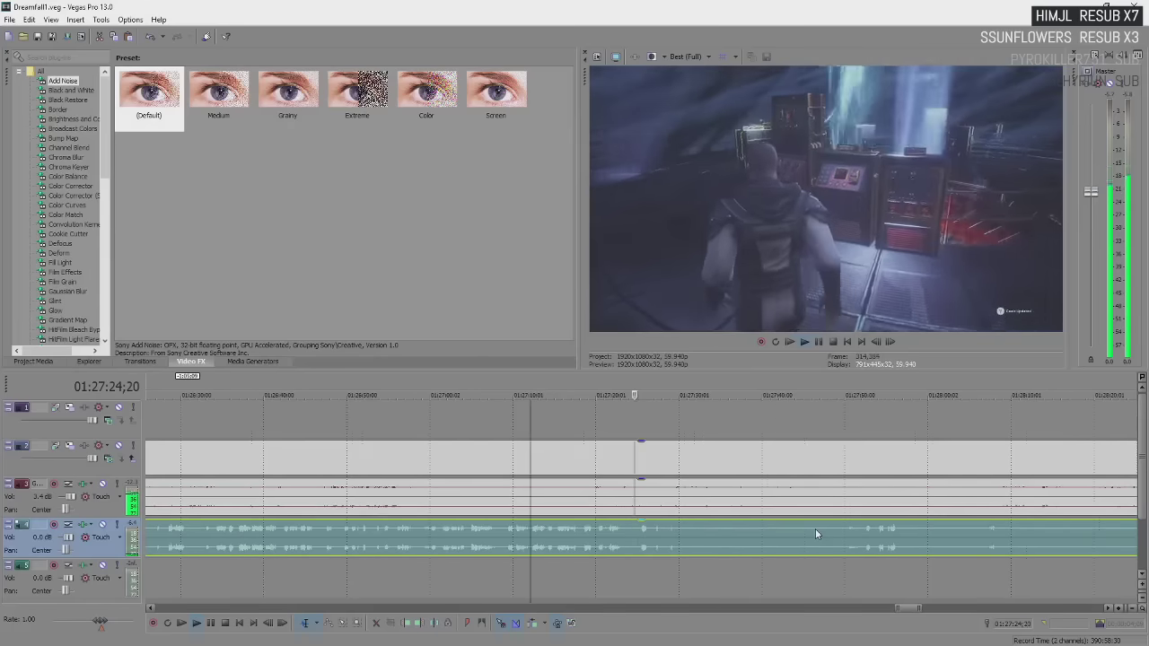
- Split the commentary at about 01:27:30 and trim the silent start of the later part to about 01:27:50
scroll(664, 555, up, 2)
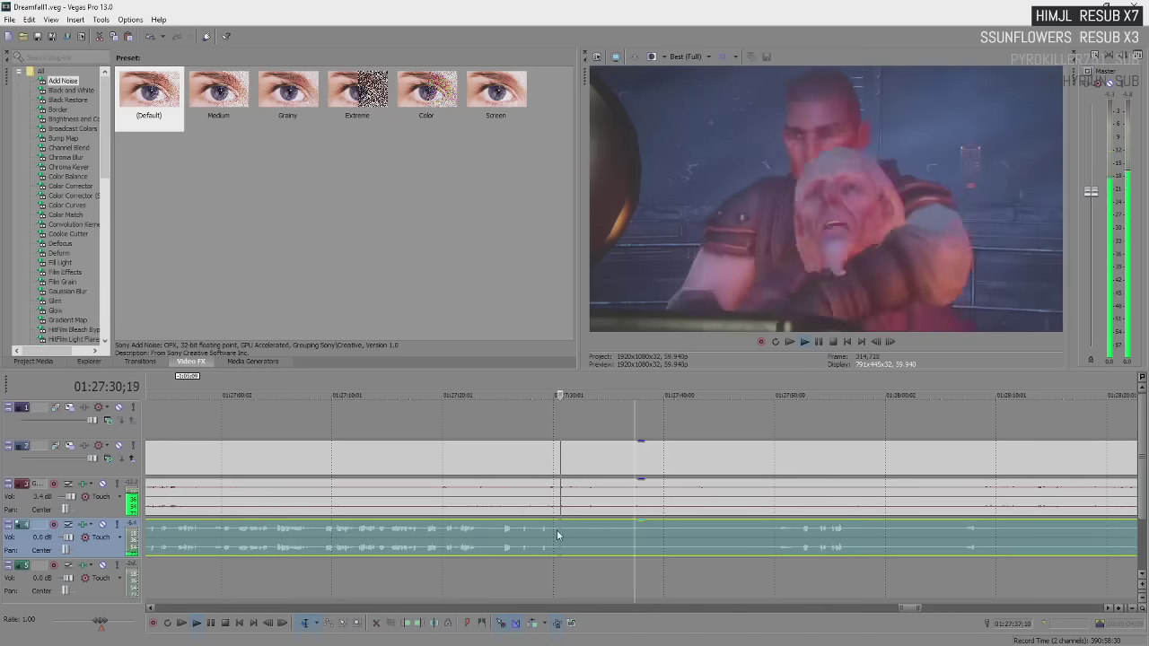
scroll(556, 536, down, 2)
click(637, 536)
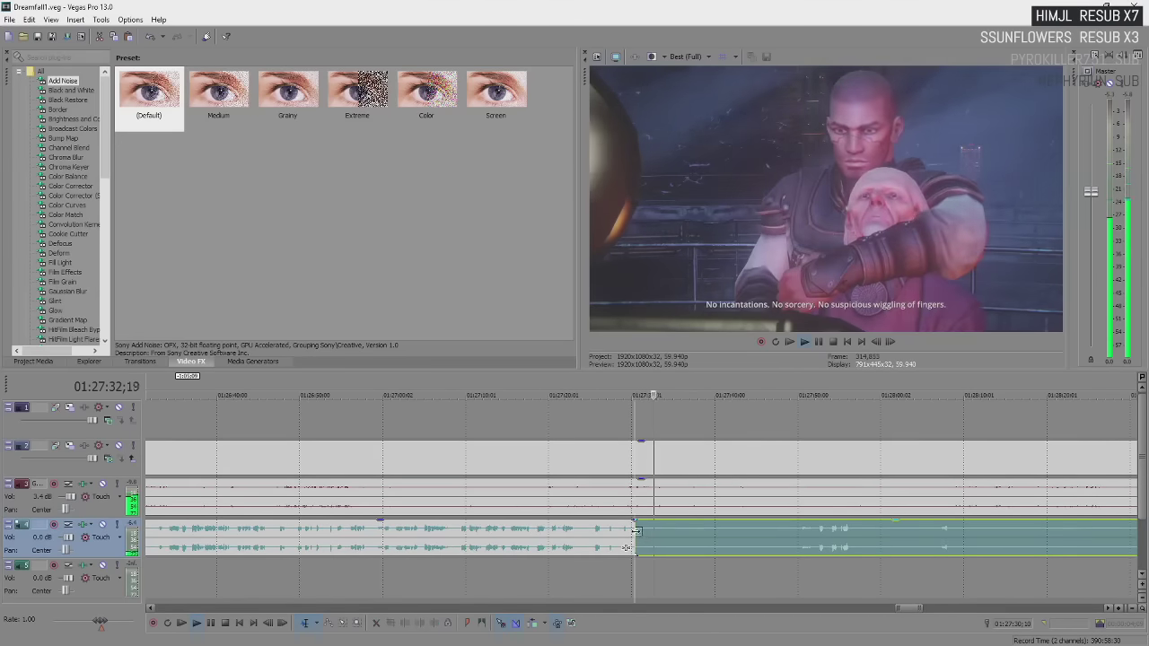
drag(636, 532, 798, 539)
scroll(787, 539, down, 1)
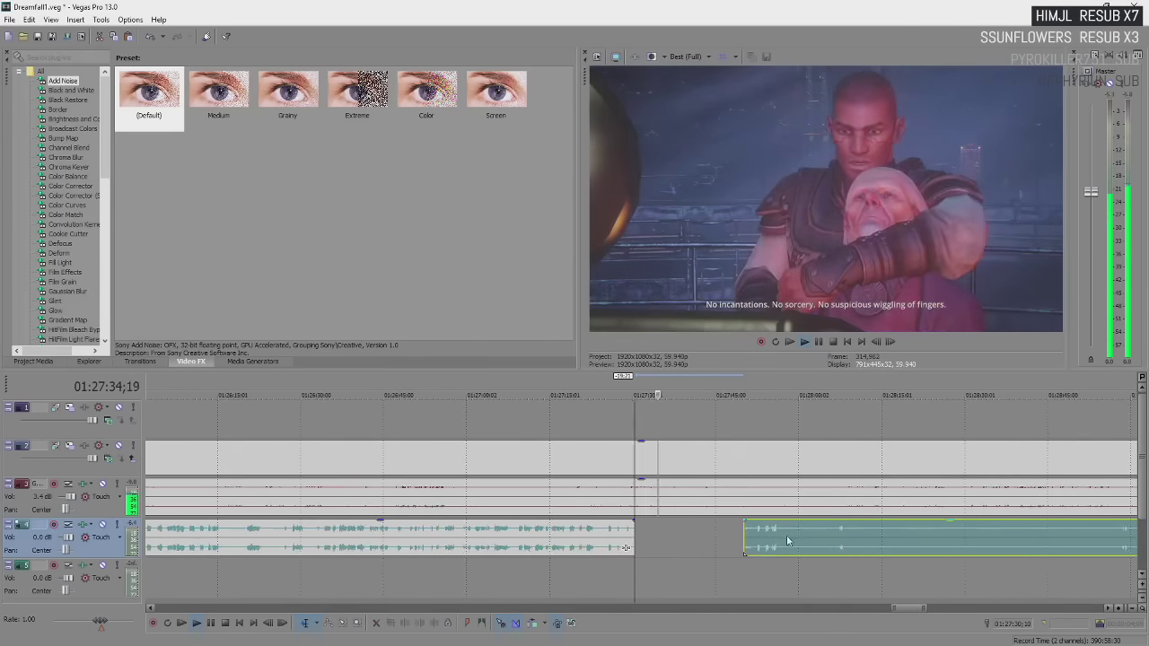
scroll(676, 550, up, 1)
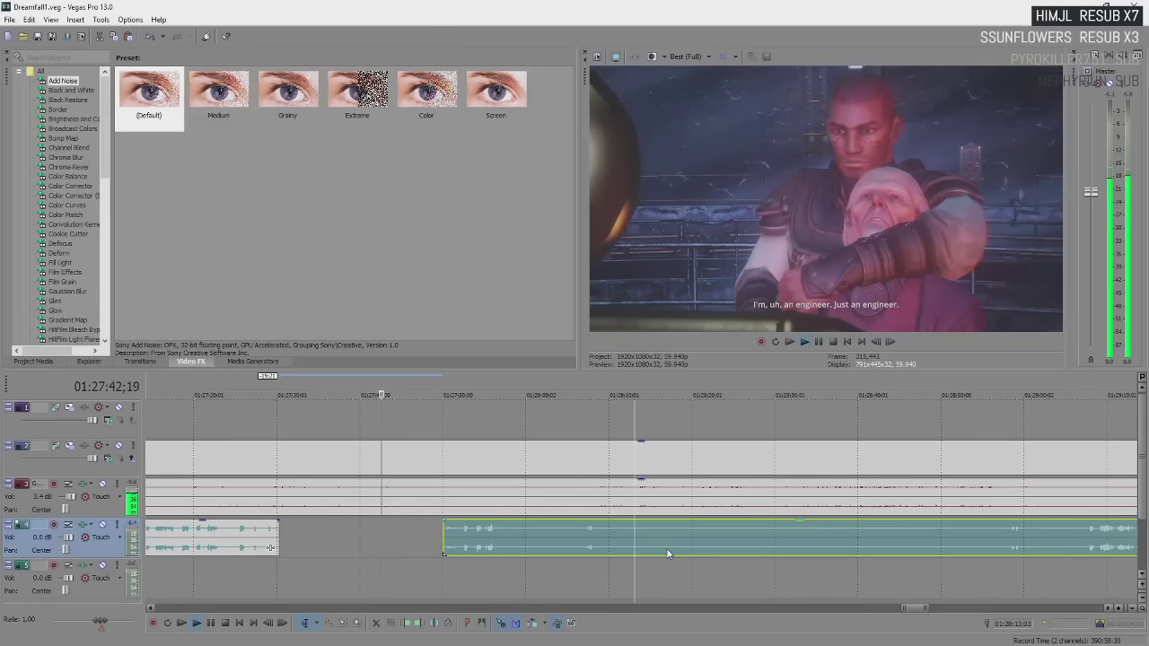
- Check the remaining commentary clips across the timeline and play the cutscene from about 01:27:43 to 01:27:46
key(Return)
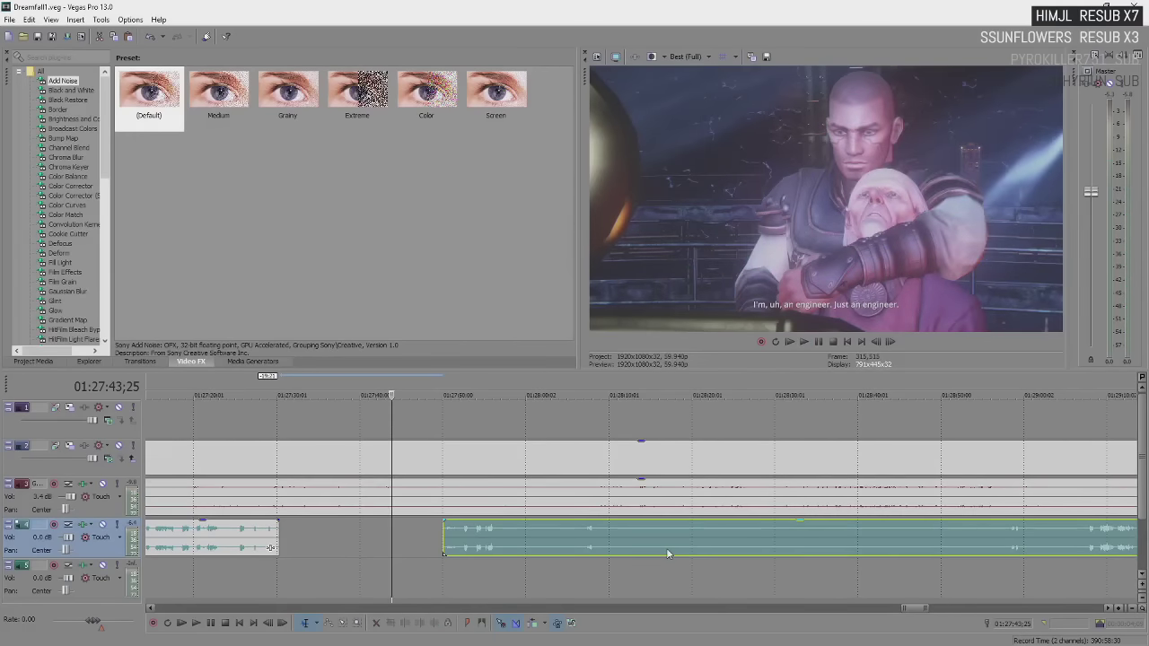
scroll(666, 553, down, 10)
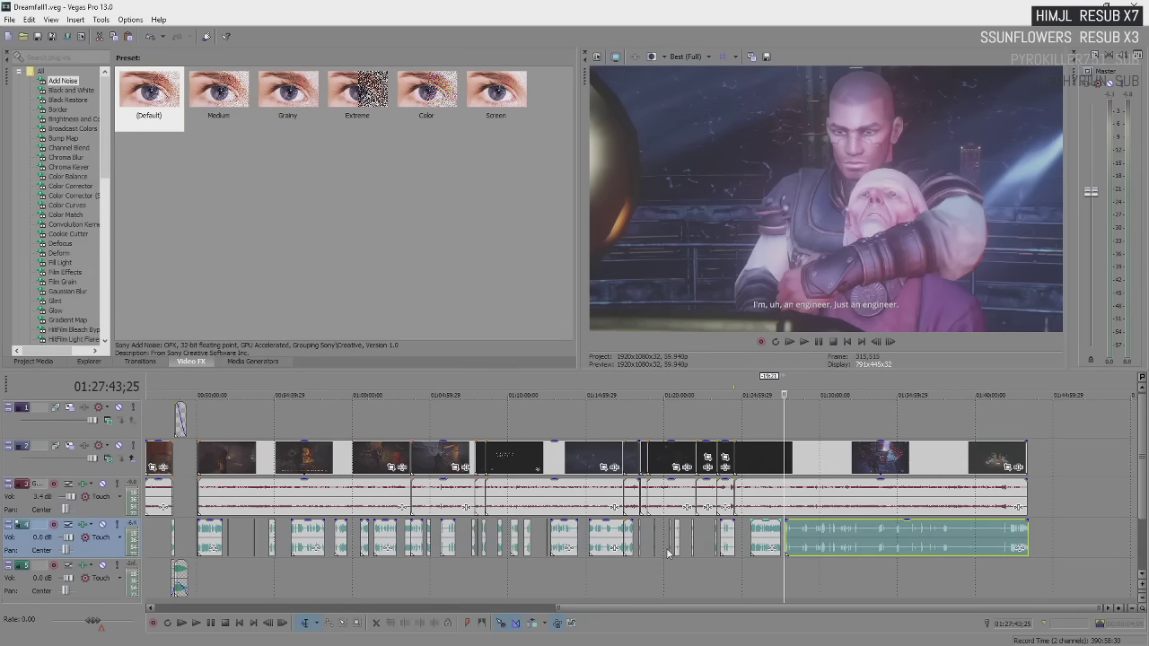
scroll(667, 553, up, 10)
key(space)
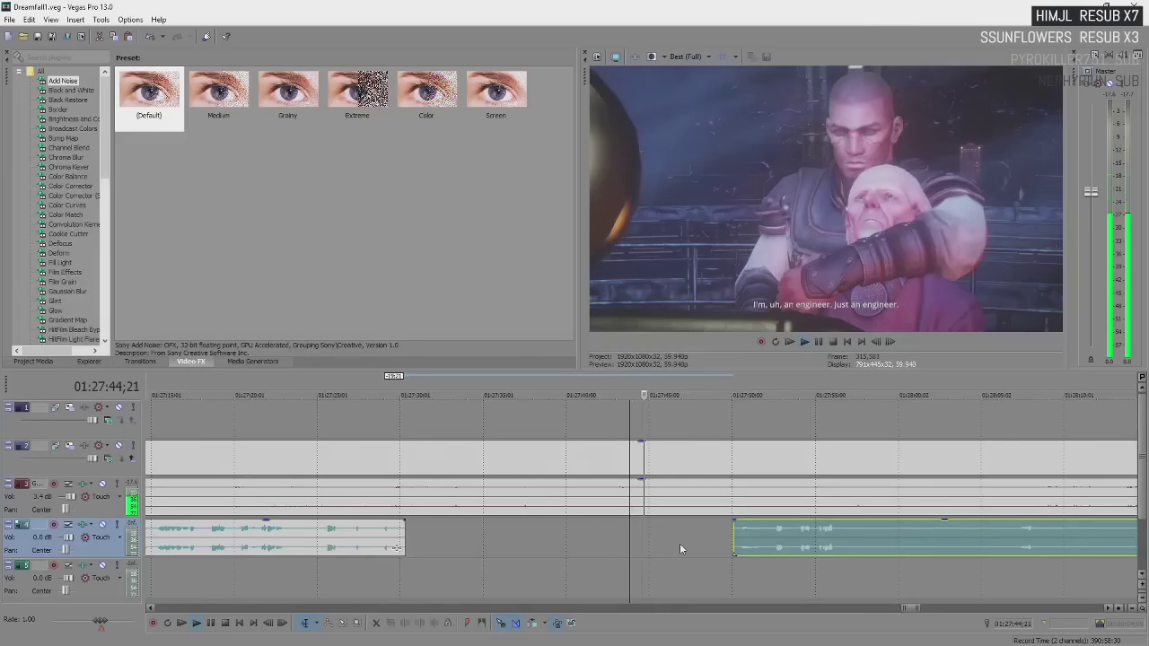
scroll(680, 543, down, 4)
scroll(686, 539, up, 2)
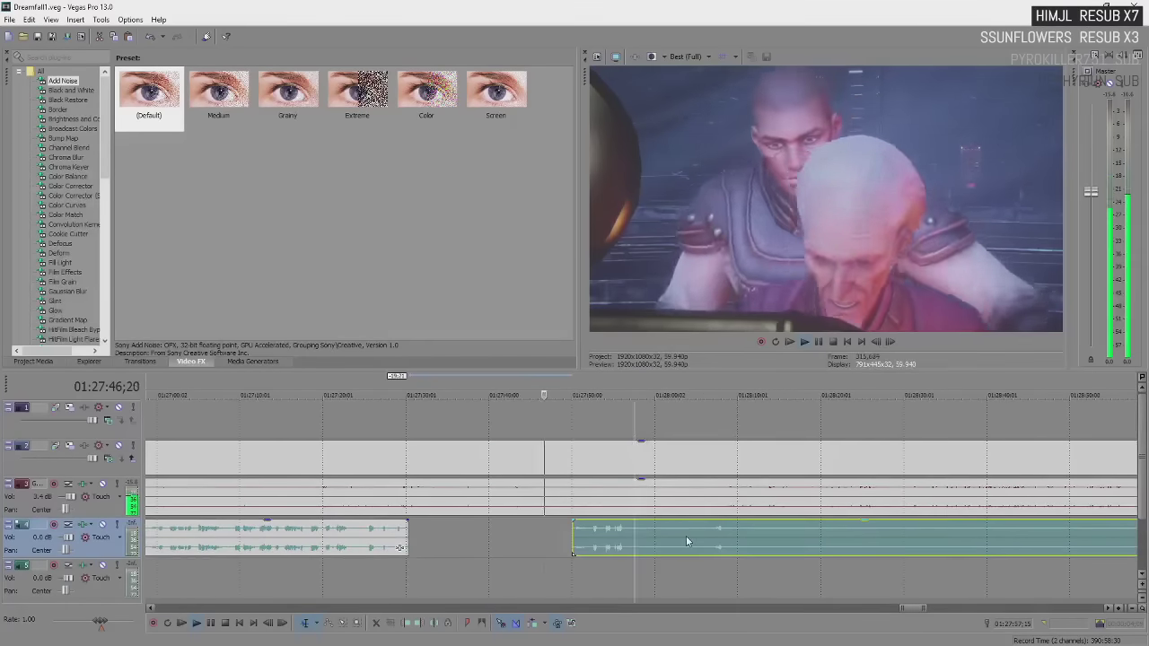
key(space)
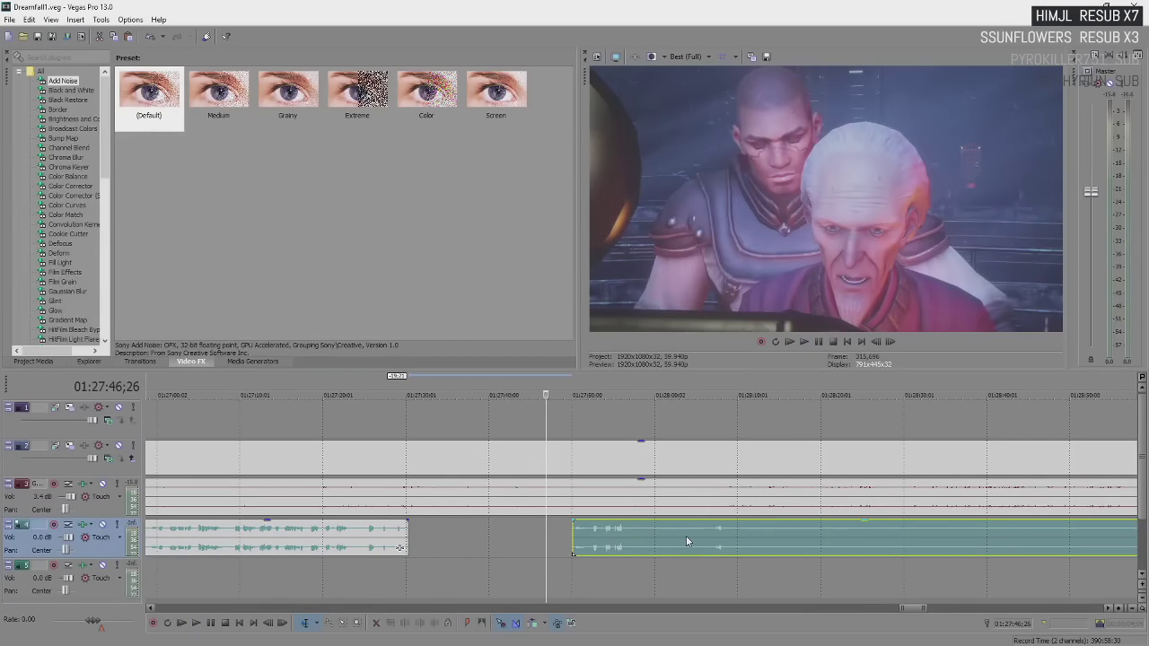
- Play the dialogue scene from about 01:27:46 to 01:28:10, checking the commentary that resumes at the dialogue choice
key(space)
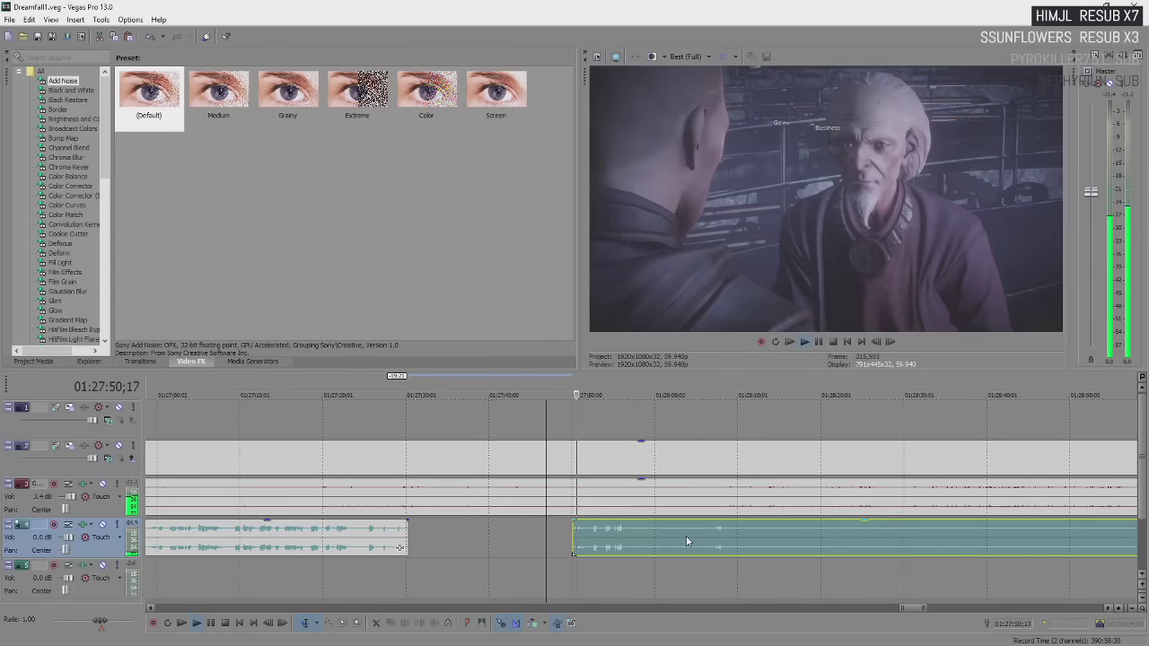
key(space)
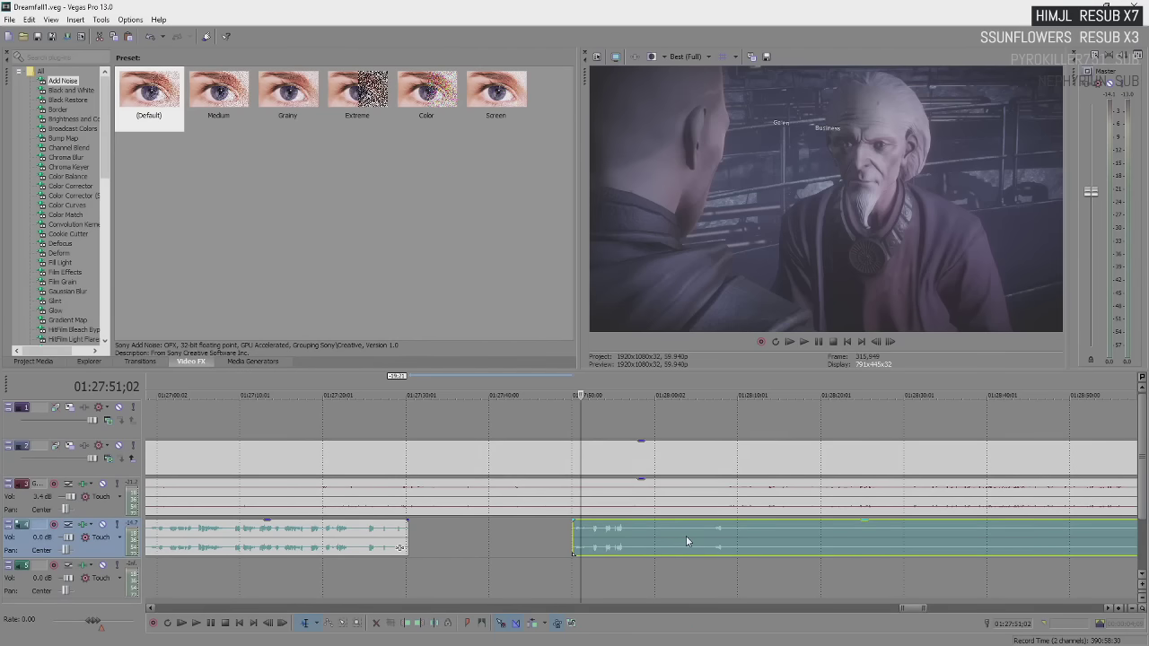
key(space)
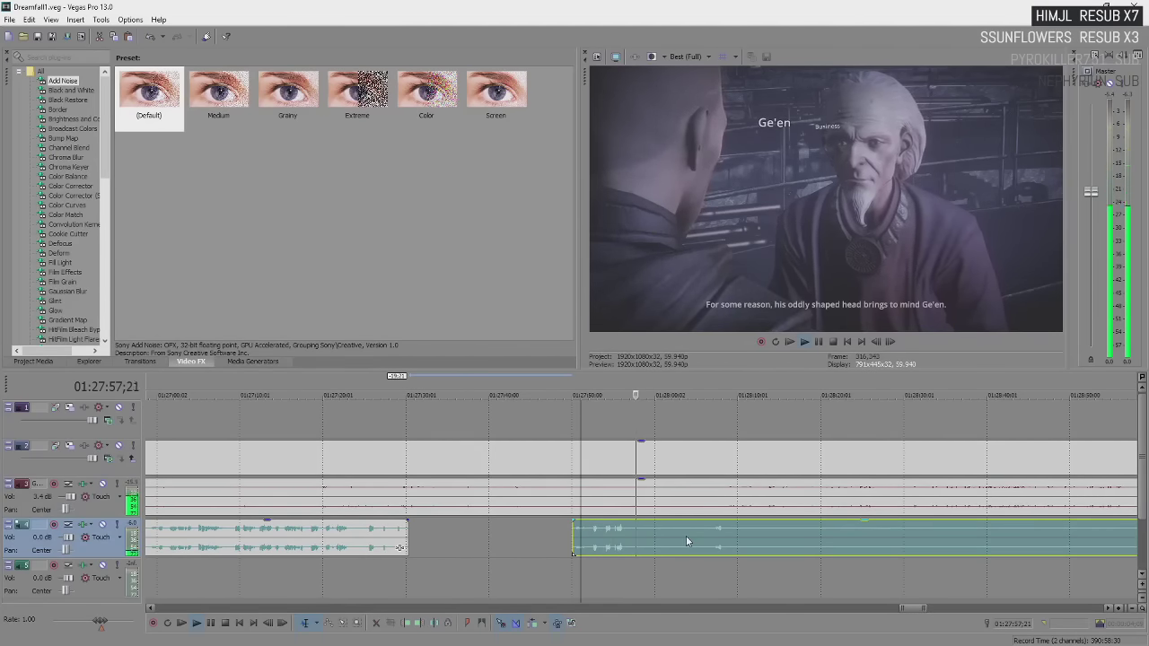
scroll(686, 537, down, 1)
scroll(695, 535, up, 2)
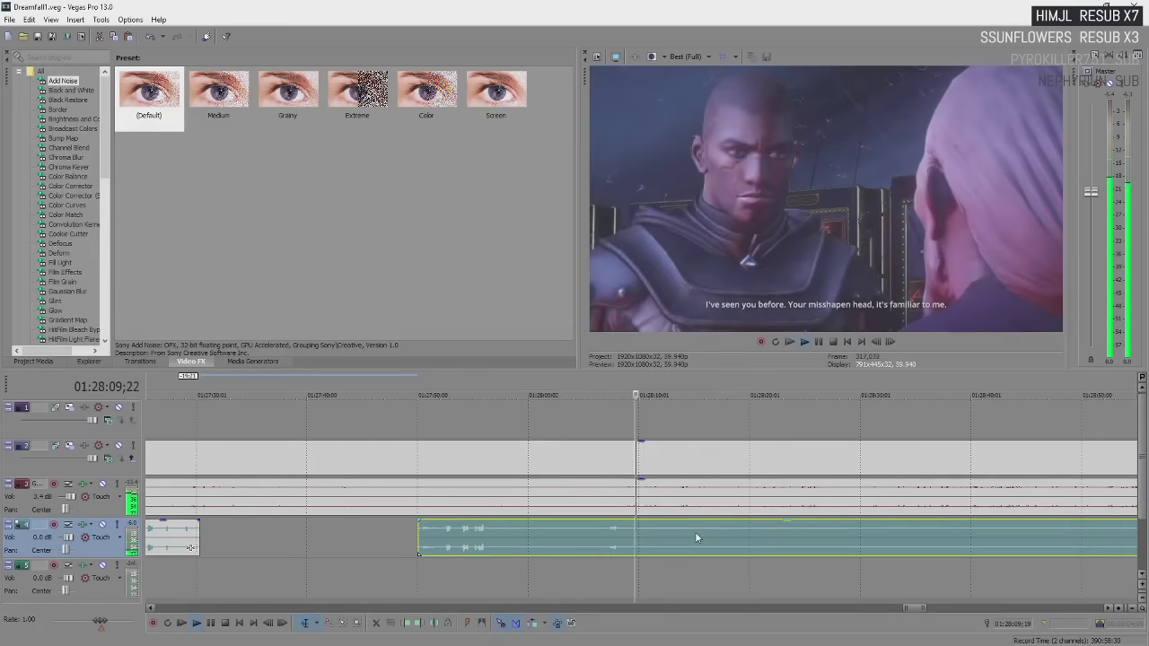
key(Return)
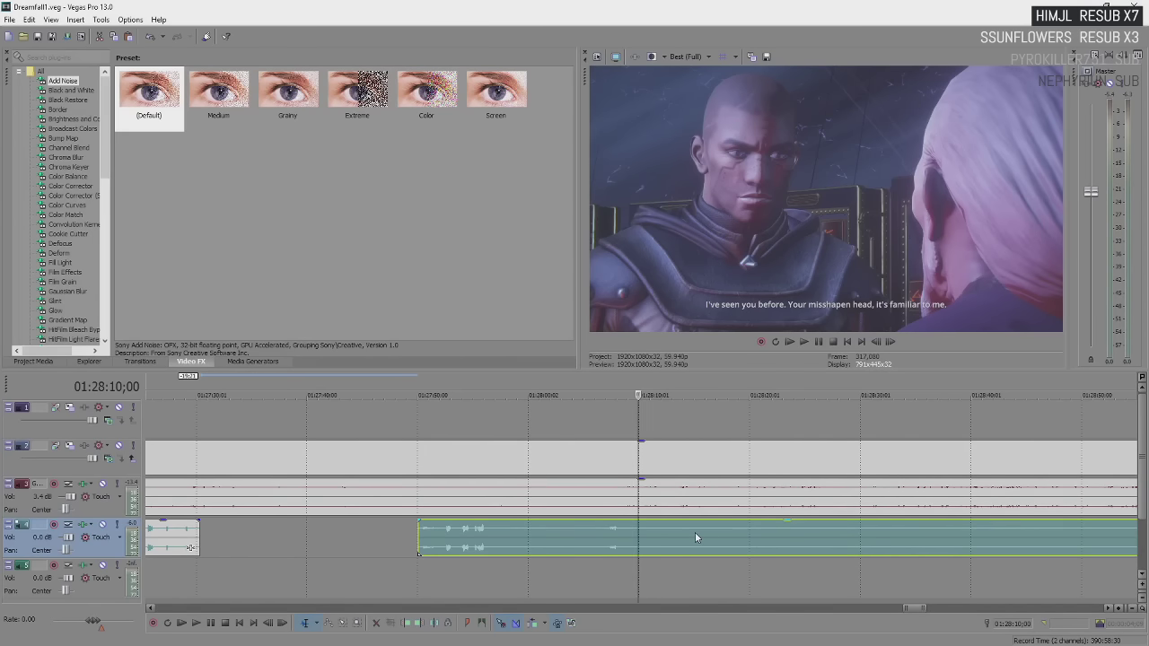
- Split the commentary at about 01:28:12 and trim the silent start of the later part to about 01:28:57
key(space)
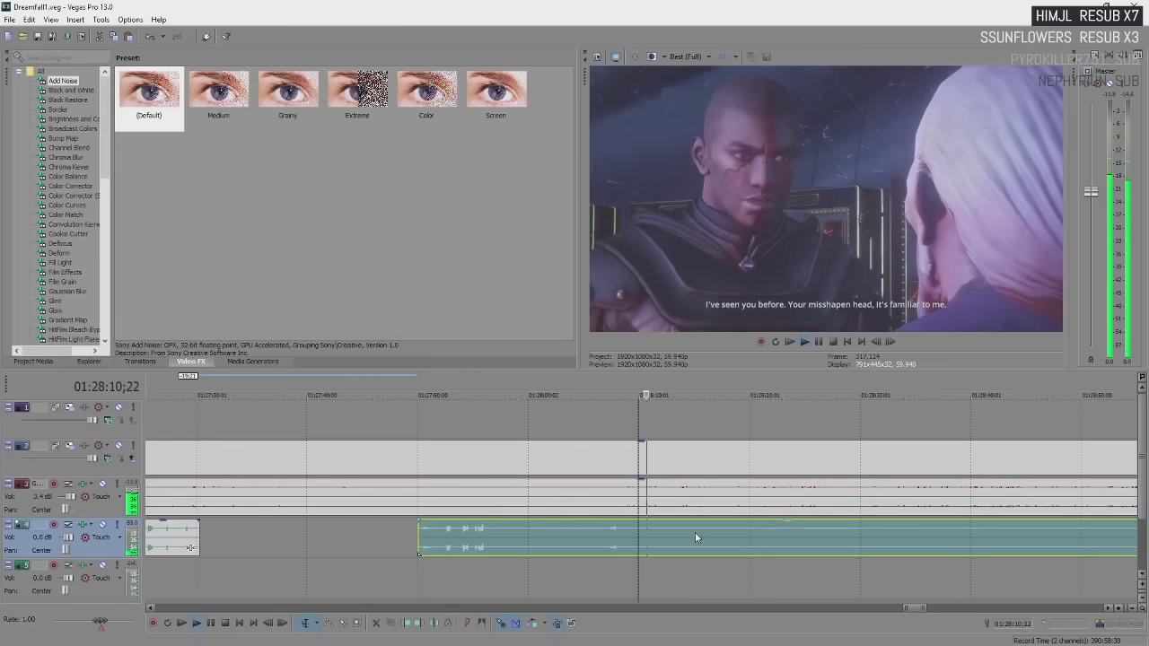
scroll(695, 537, down, 3)
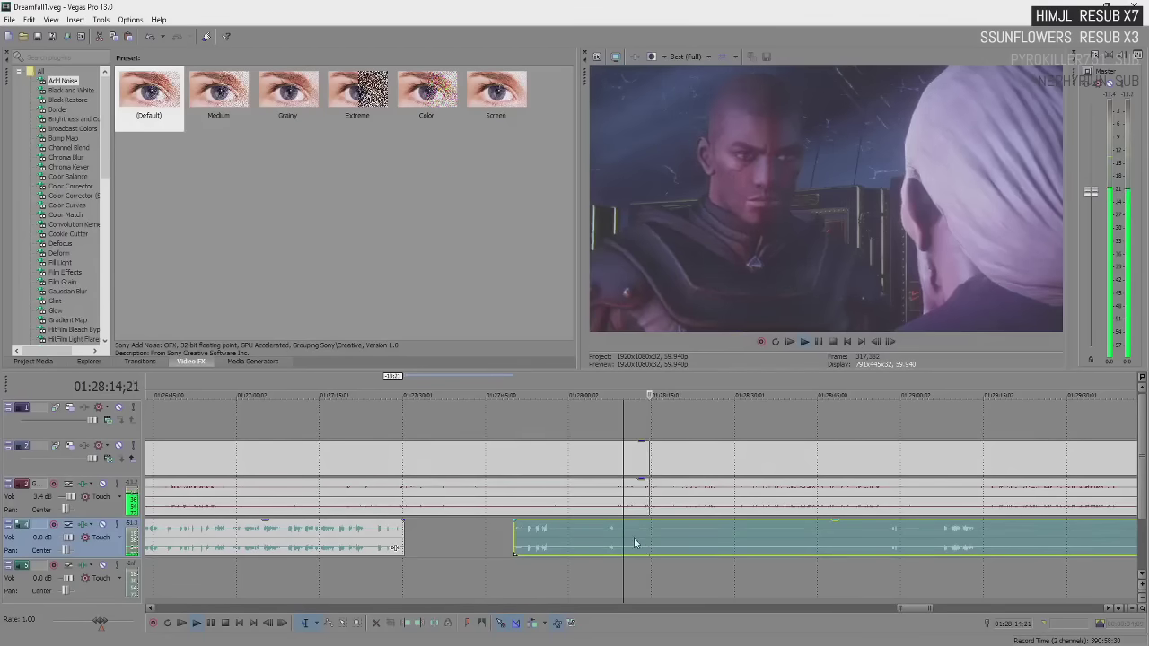
key(s)
drag(633, 537, 882, 536)
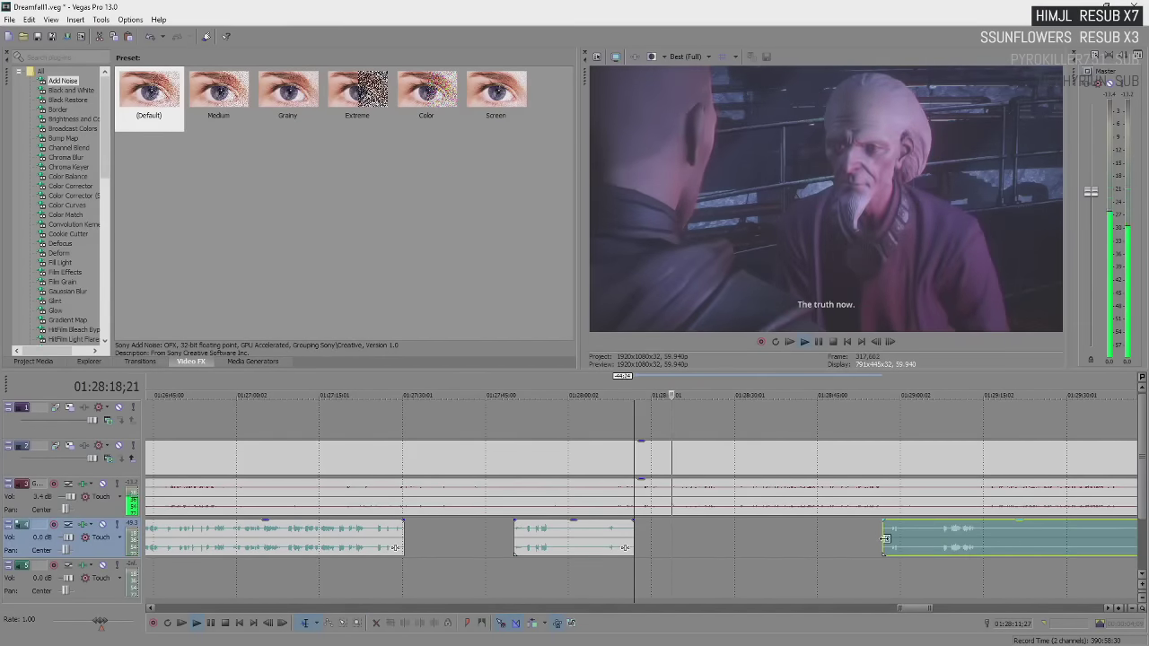
scroll(898, 541, up, 2)
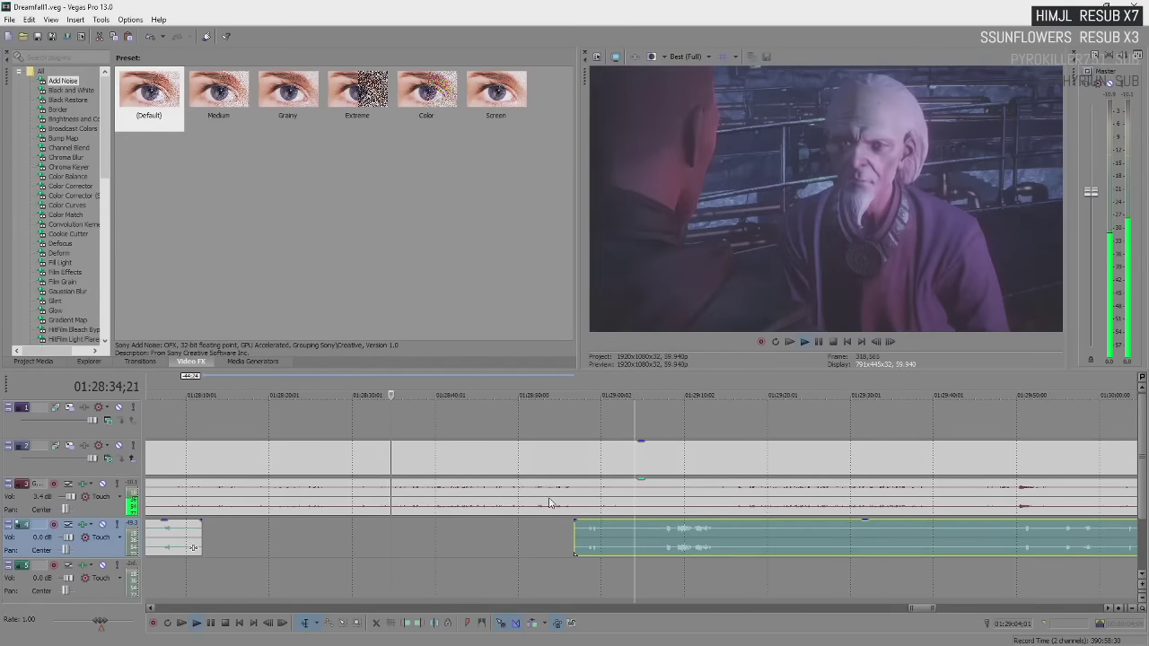
- Split the commentary at about 01:29:14 and trim the silent start of the later part to about 01:29:50
scroll(549, 503, down, 2)
scroll(549, 503, down, 2)
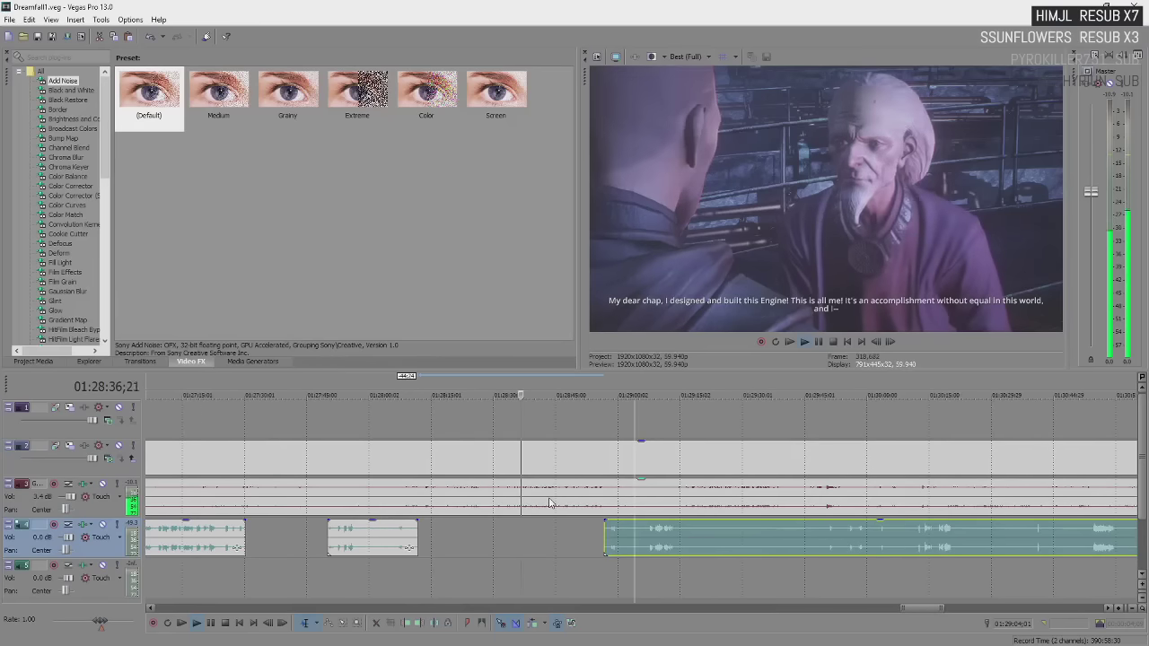
scroll(684, 535, up, 3)
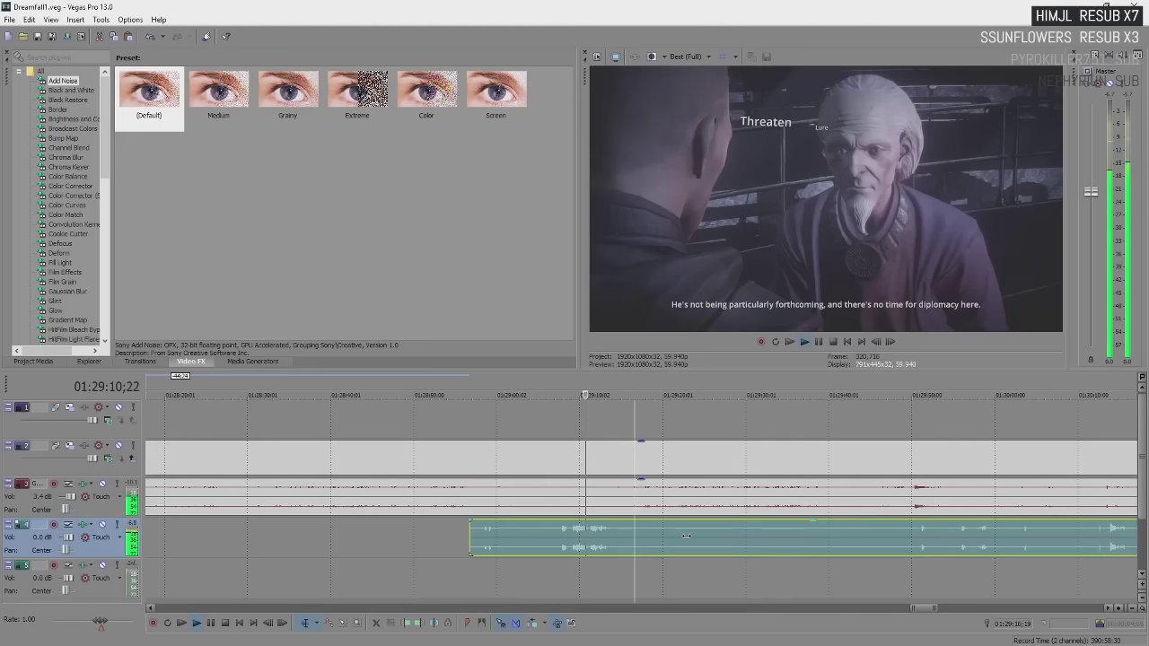
key(s)
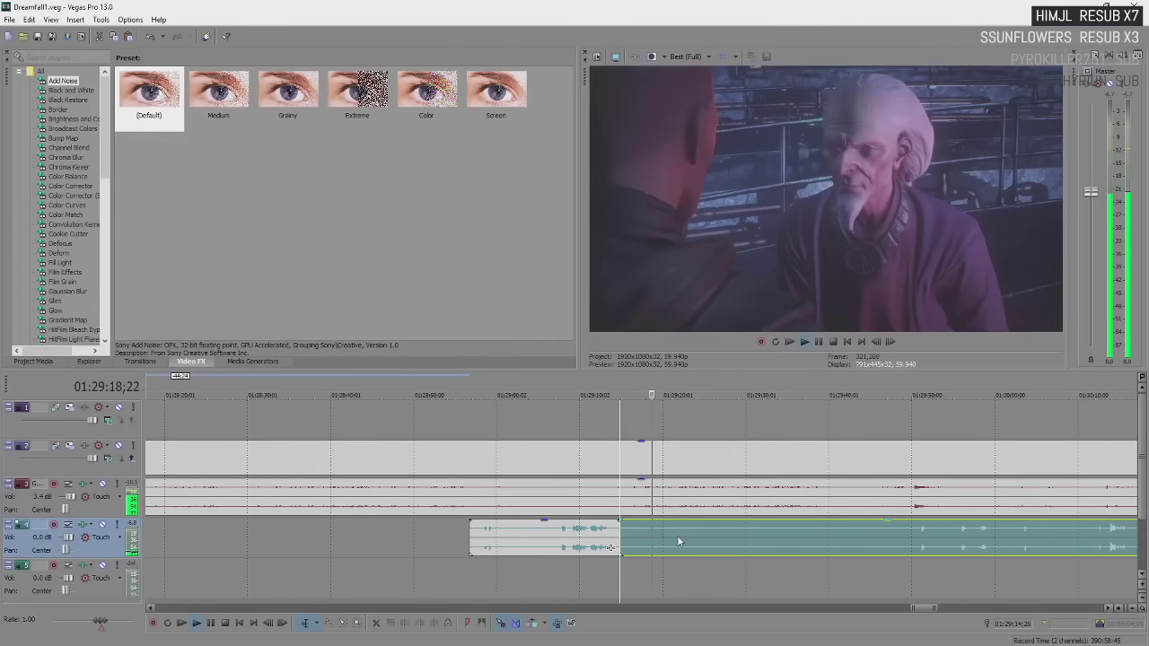
scroll(677, 535, down, 5)
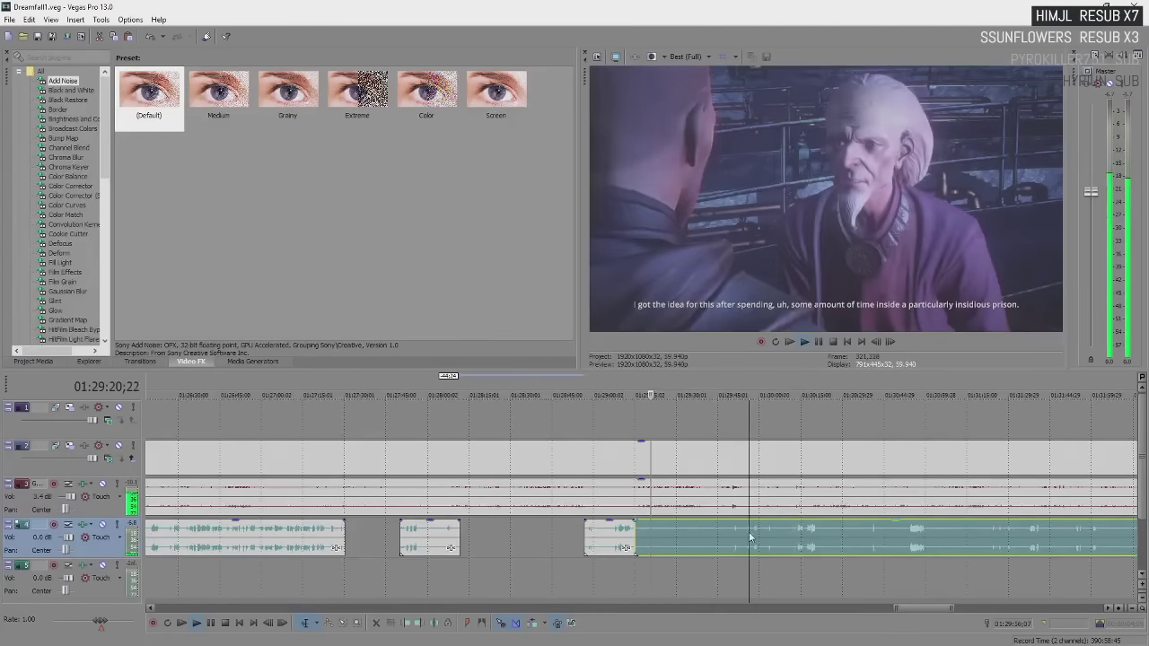
scroll(722, 540, up, 3)
drag(407, 529, 604, 550)
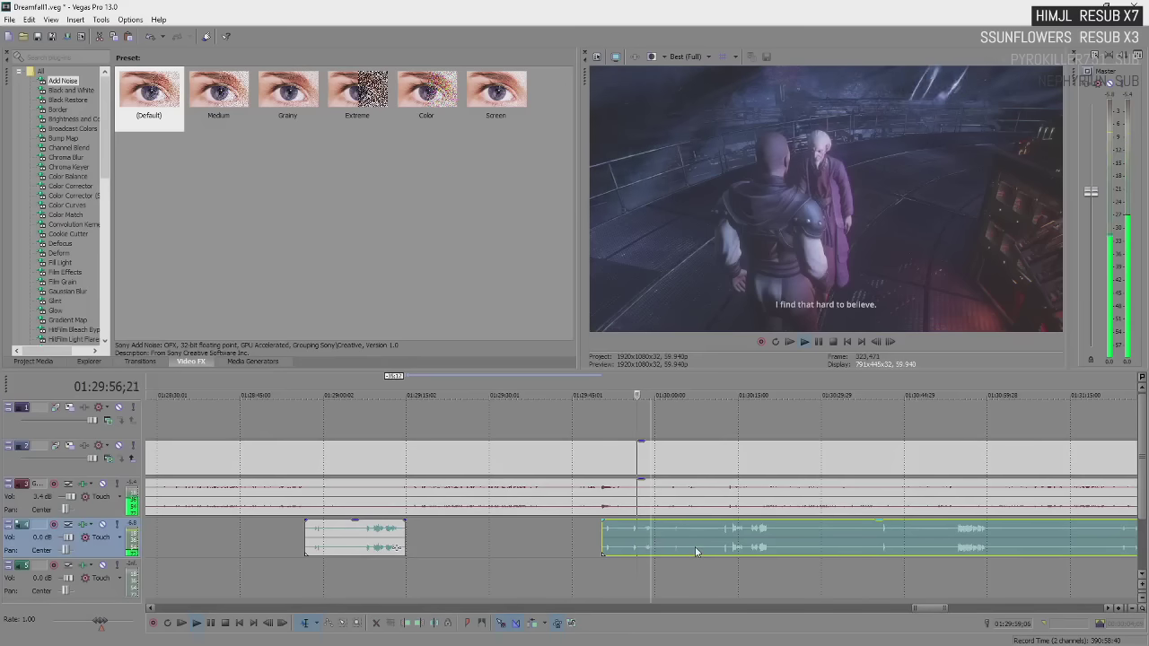
- Split the commentary after the remarks at about 01:30:21 and trim the silent start of the later part to about 01:30:54
scroll(695, 547, up, 5)
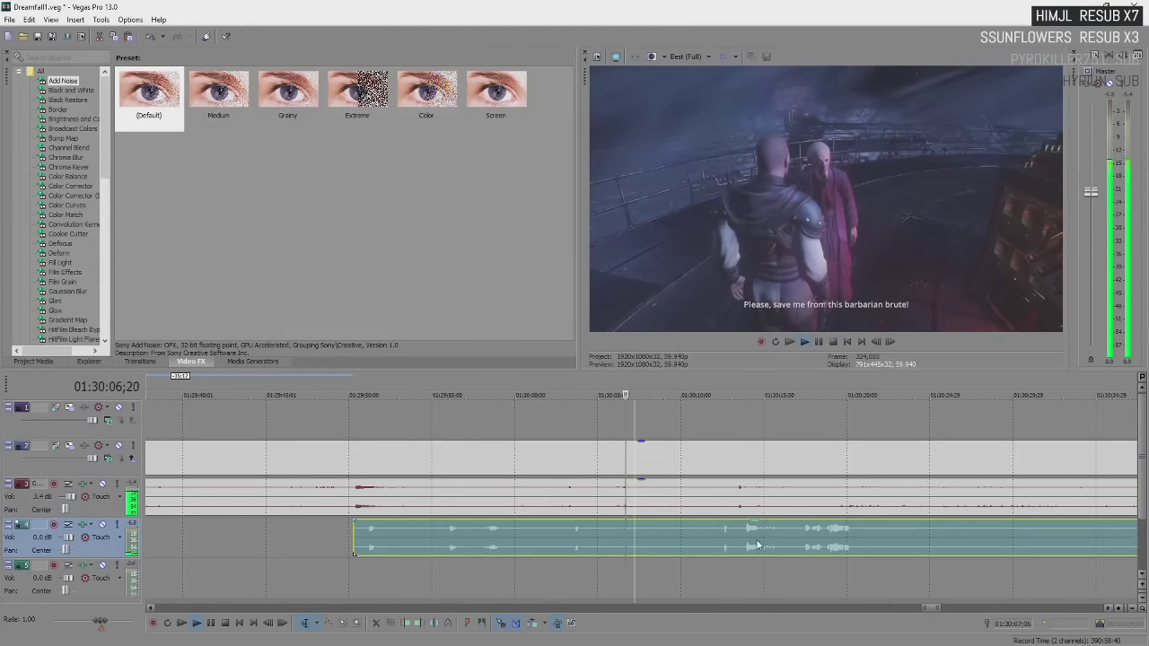
scroll(757, 543, up, 3)
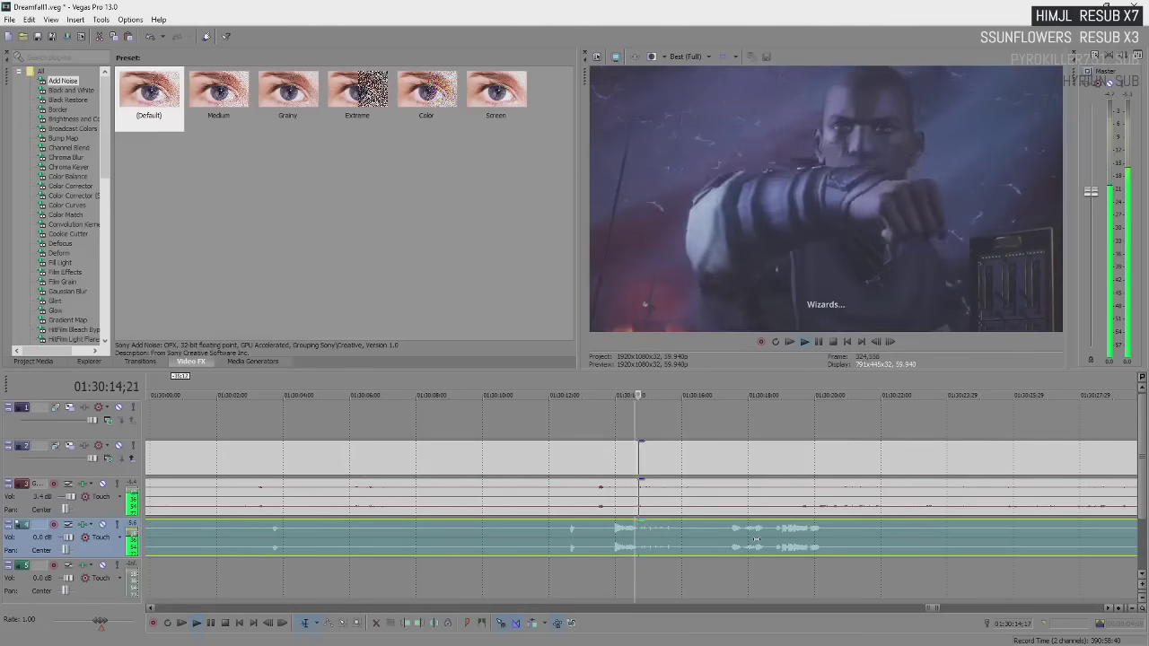
scroll(763, 543, down, 3)
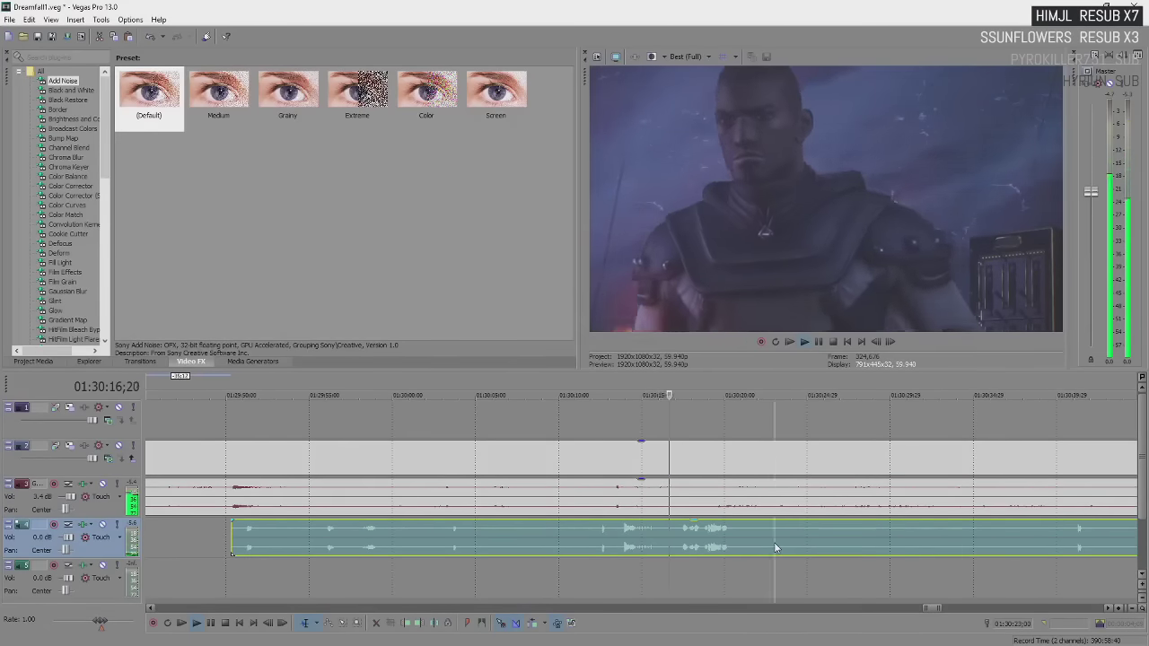
scroll(776, 548, down, 2)
scroll(804, 539, right, 5)
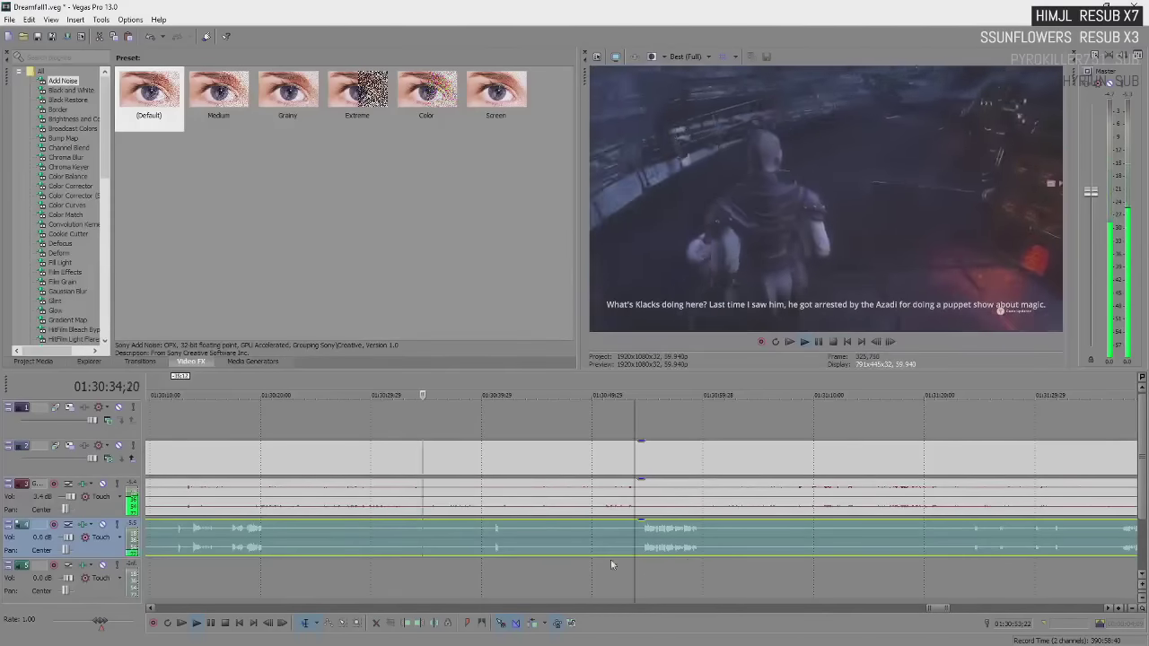
click(275, 538)
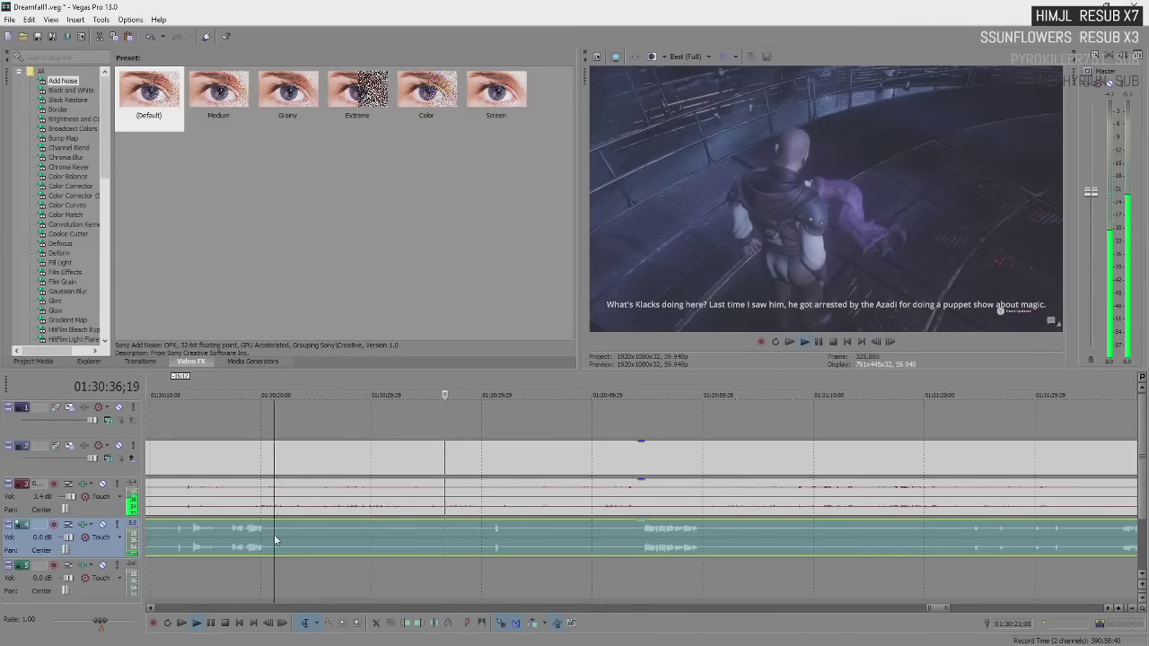
key(s)
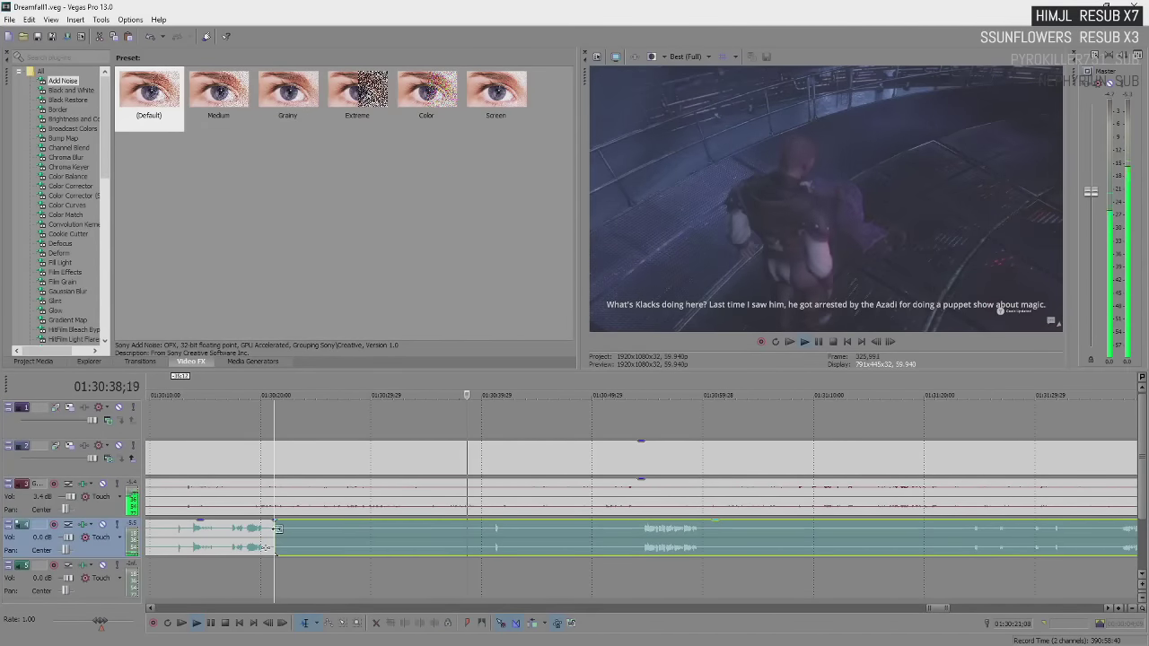
drag(276, 529, 641, 539)
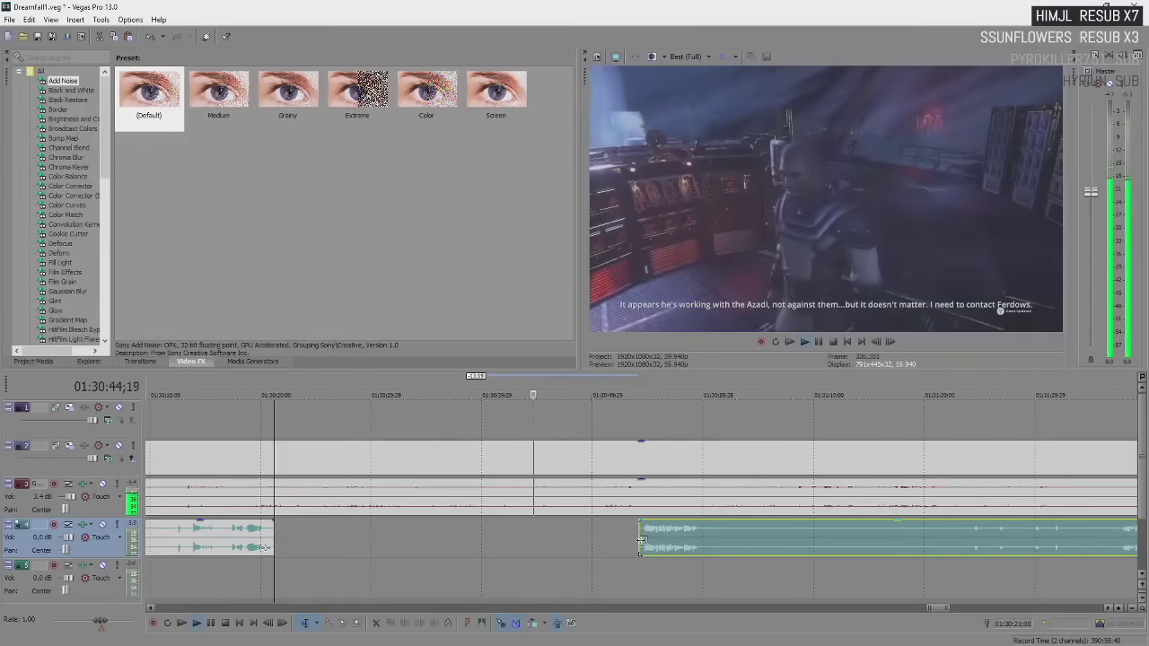
- Split the commentary at about 01:31:00 and trim the silent start of the later part to about 01:31:24
click(707, 539)
key(s)
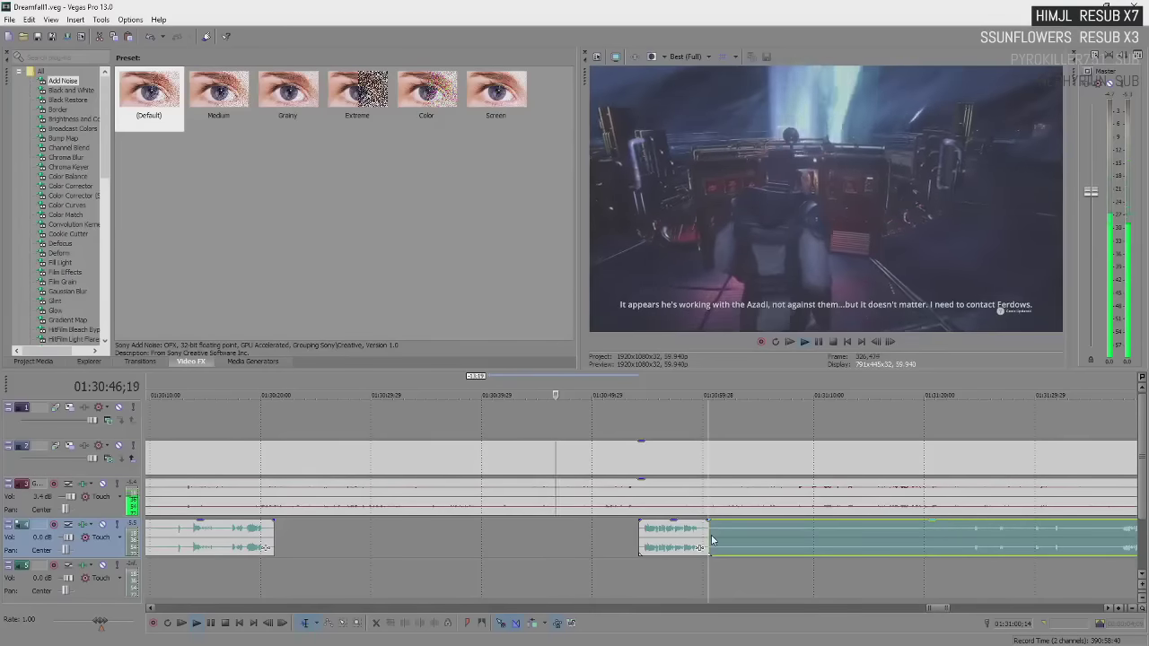
drag(712, 540, 968, 542)
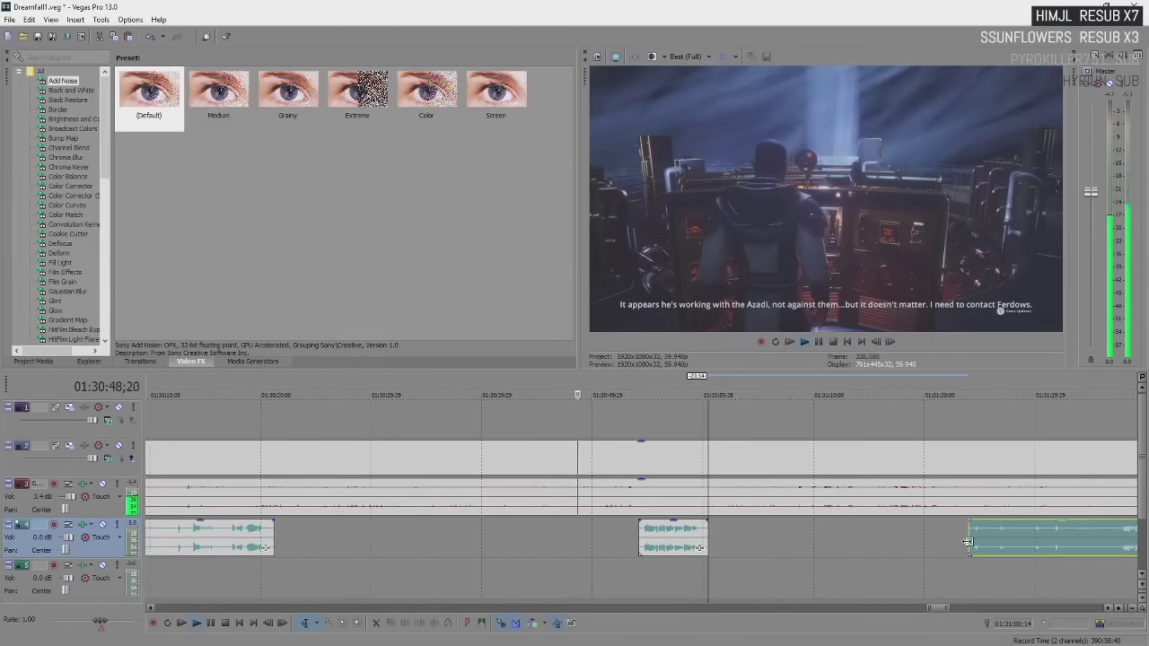
- Play the control console scene from about 01:30:48 to 01:31:53, checking the commentary against the game dialogue
scroll(968, 542, down, 1)
scroll(751, 554, down, 1)
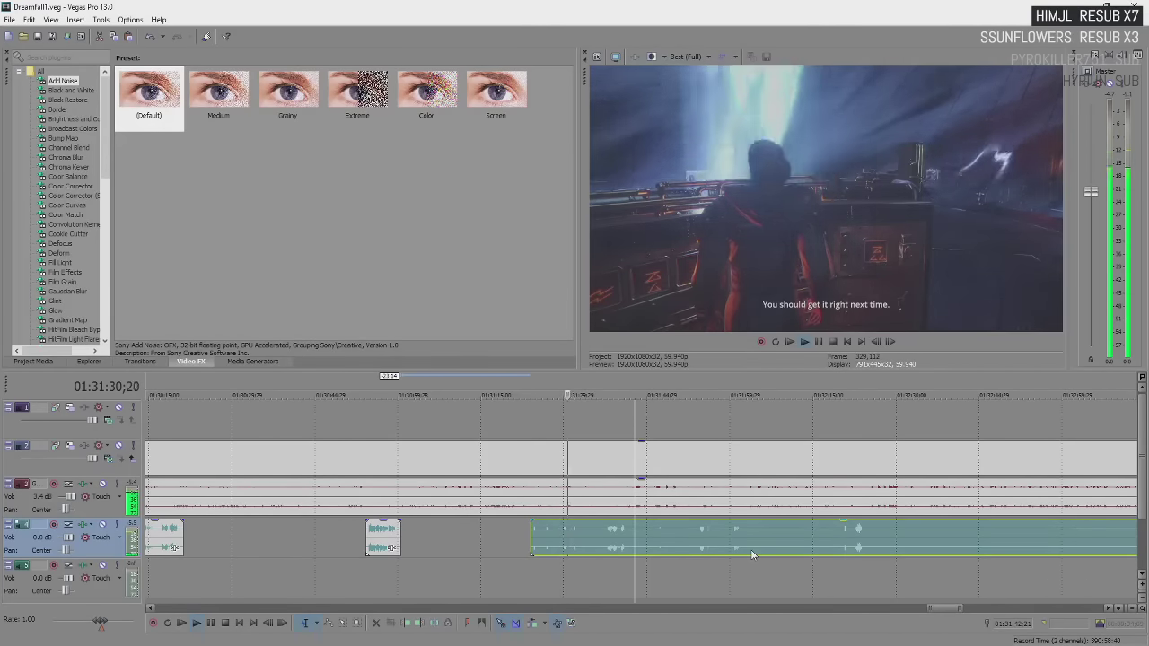
key(Return)
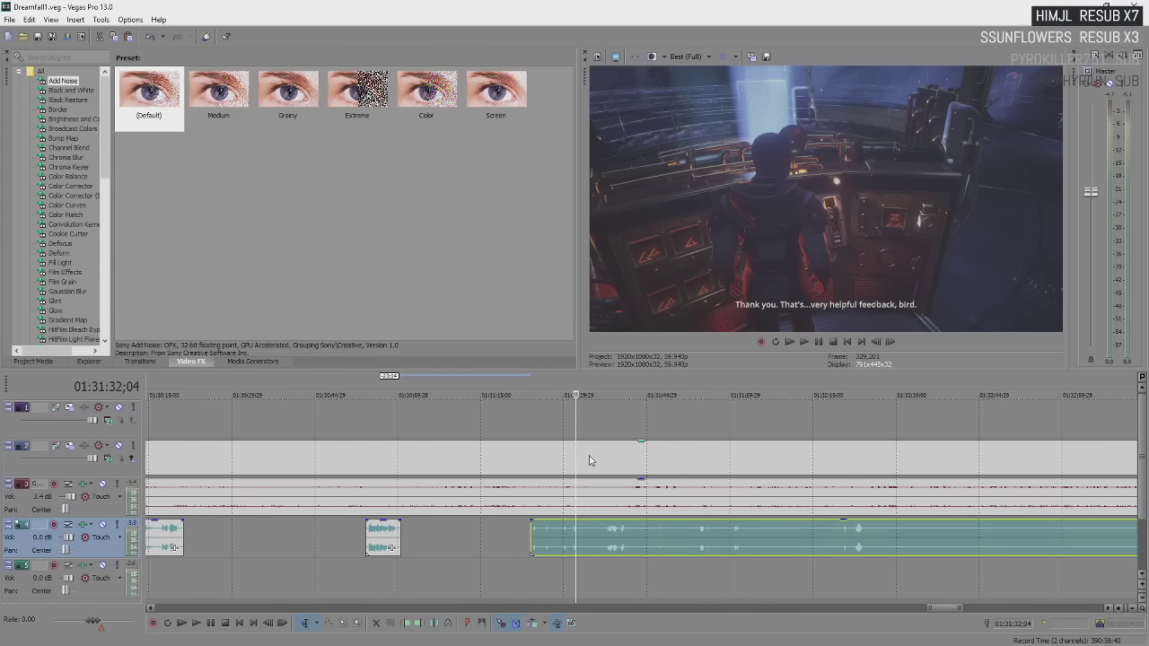
key(space)
scroll(590, 460, down, 4)
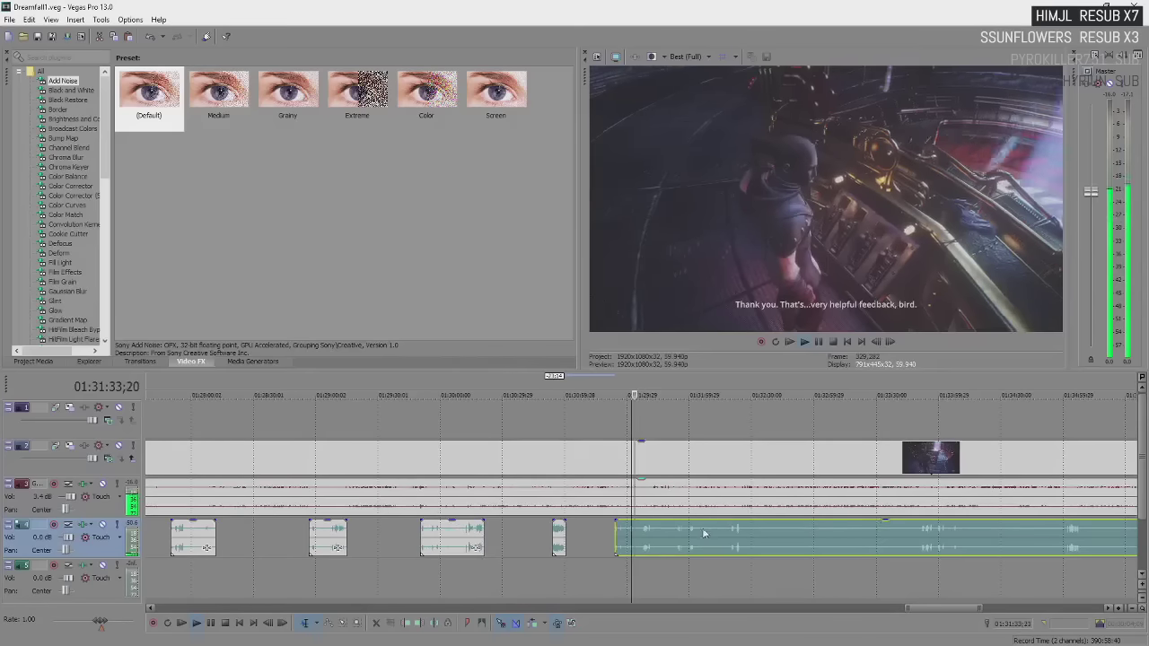
scroll(704, 534, up, 4)
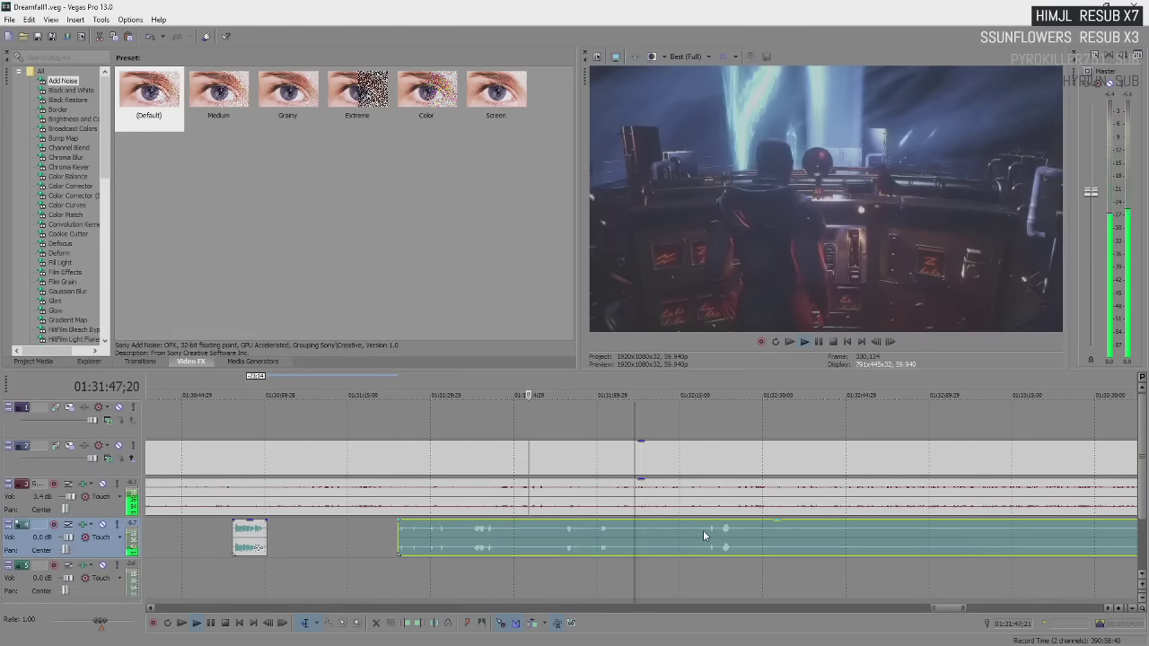
key(space)
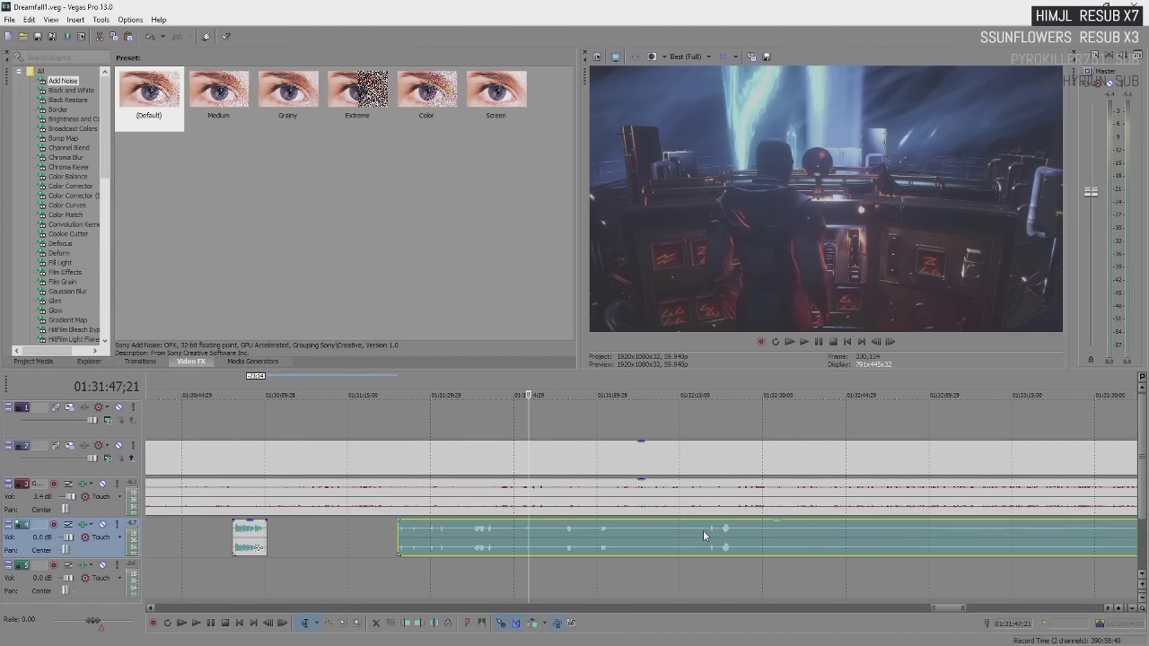
key(space)
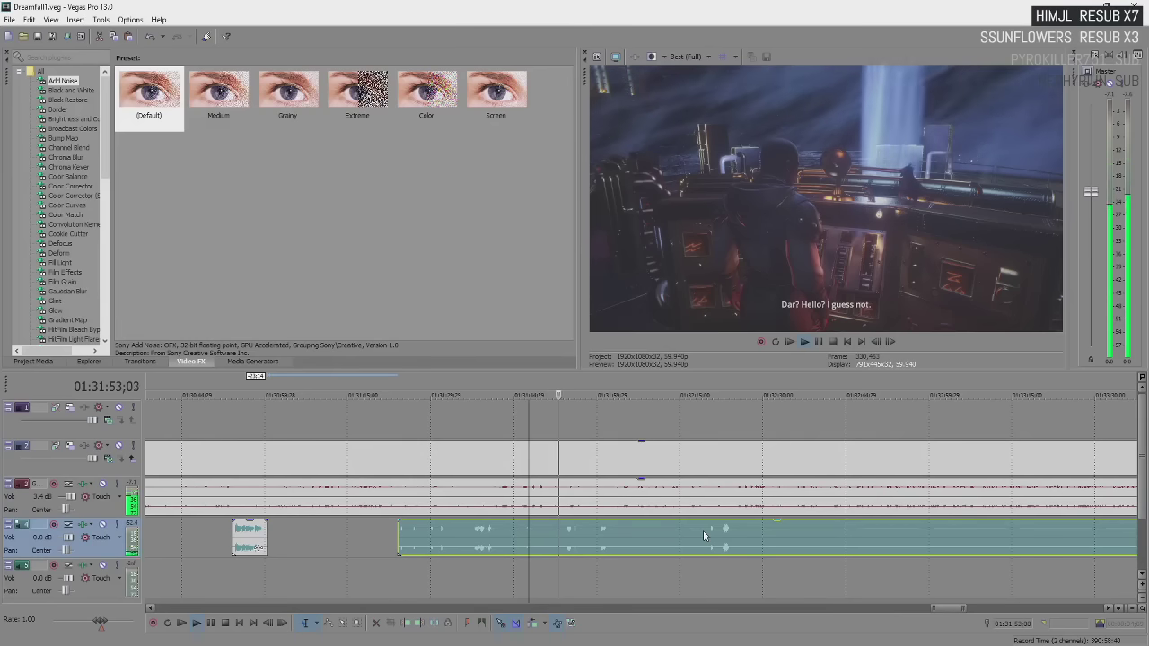
key(Return)
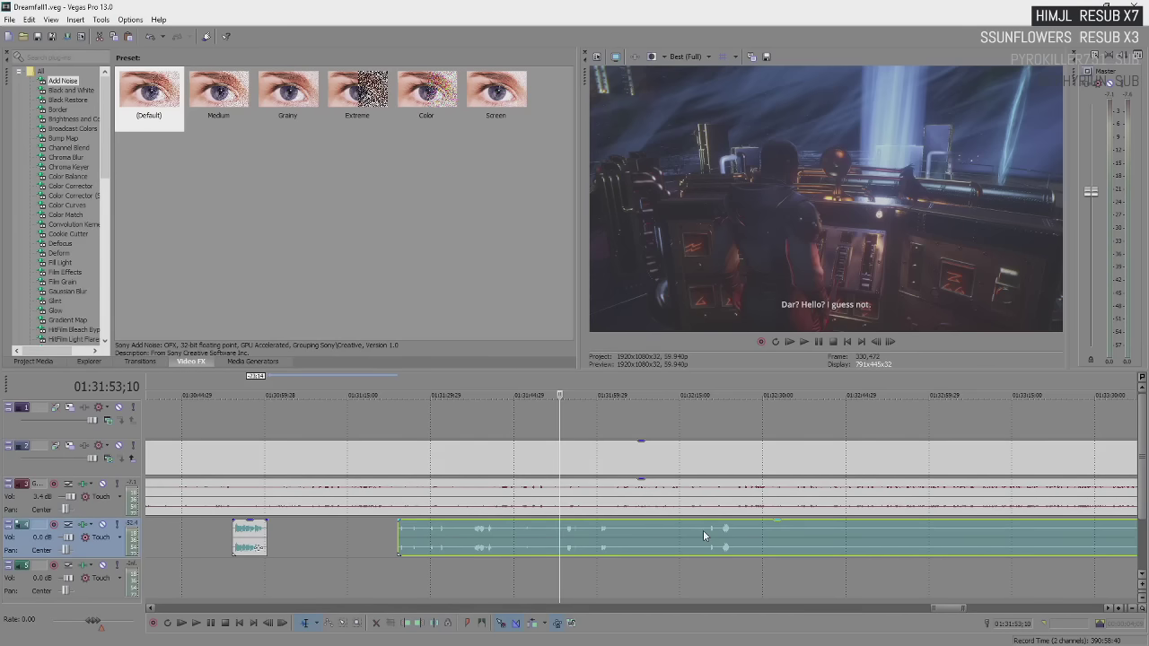
- Play the console scene from about 01:31:53 to 01:32:13 in short stretches and check the commentary ahead for silent passages
key(space)
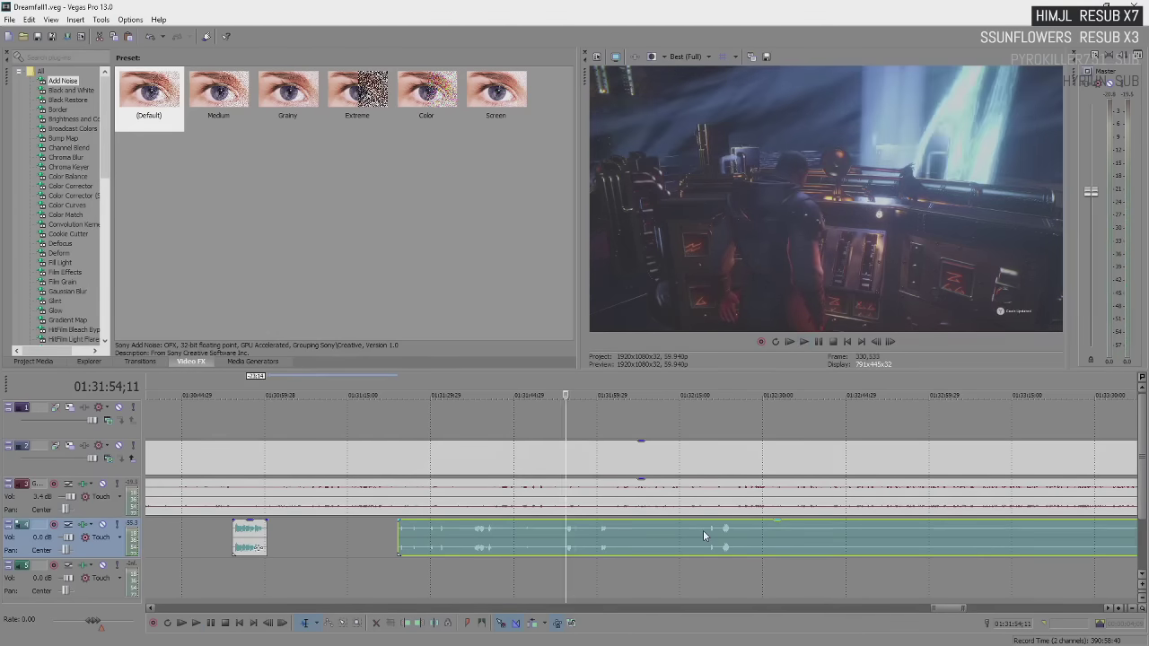
key(space)
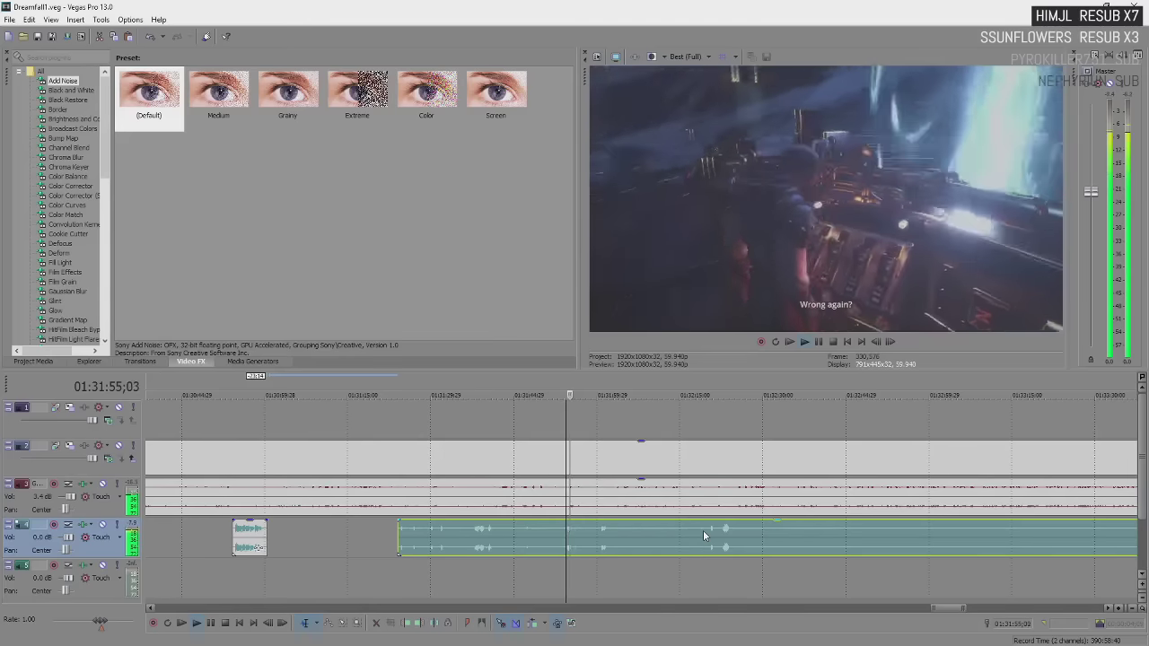
key(space)
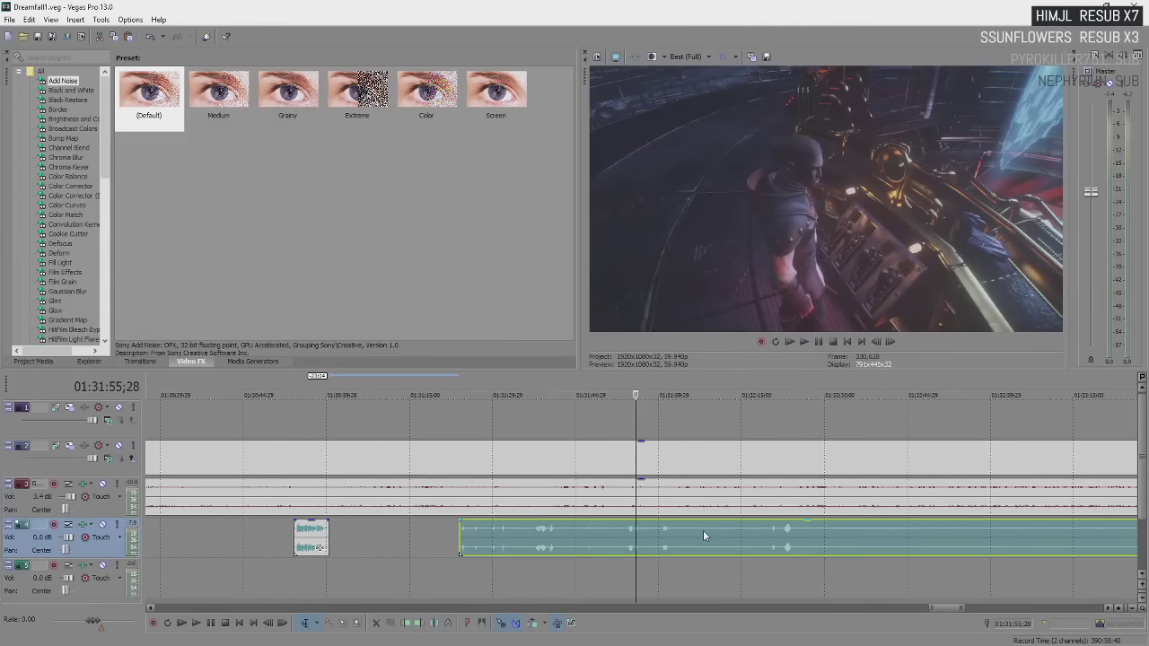
key(space)
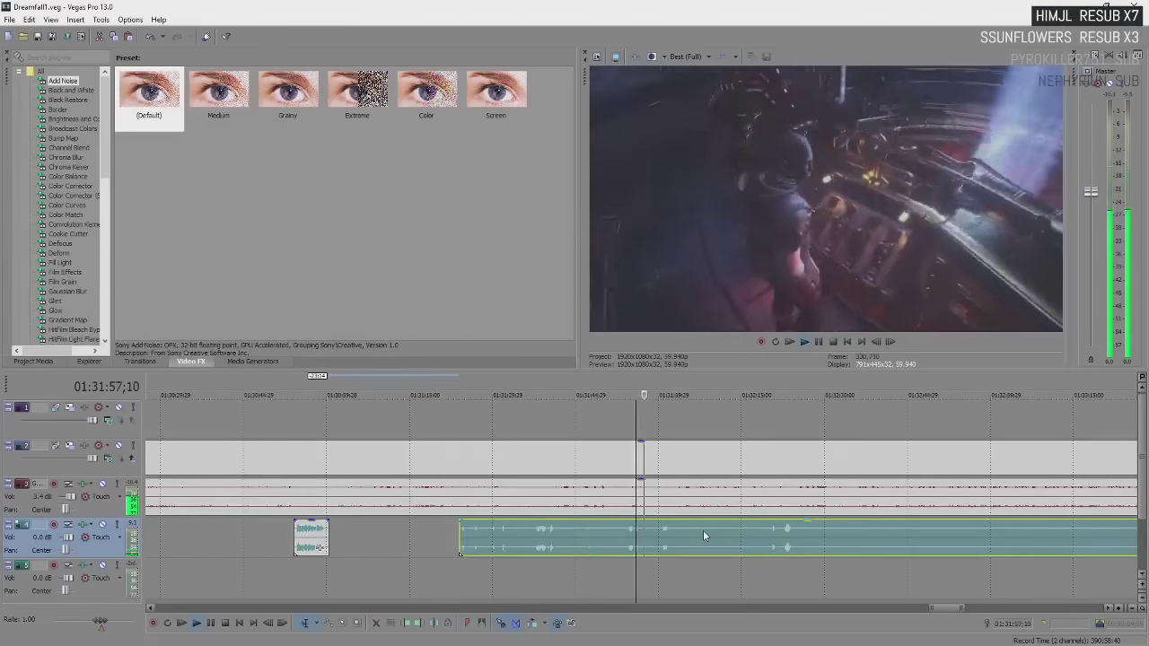
scroll(772, 564, down, 4)
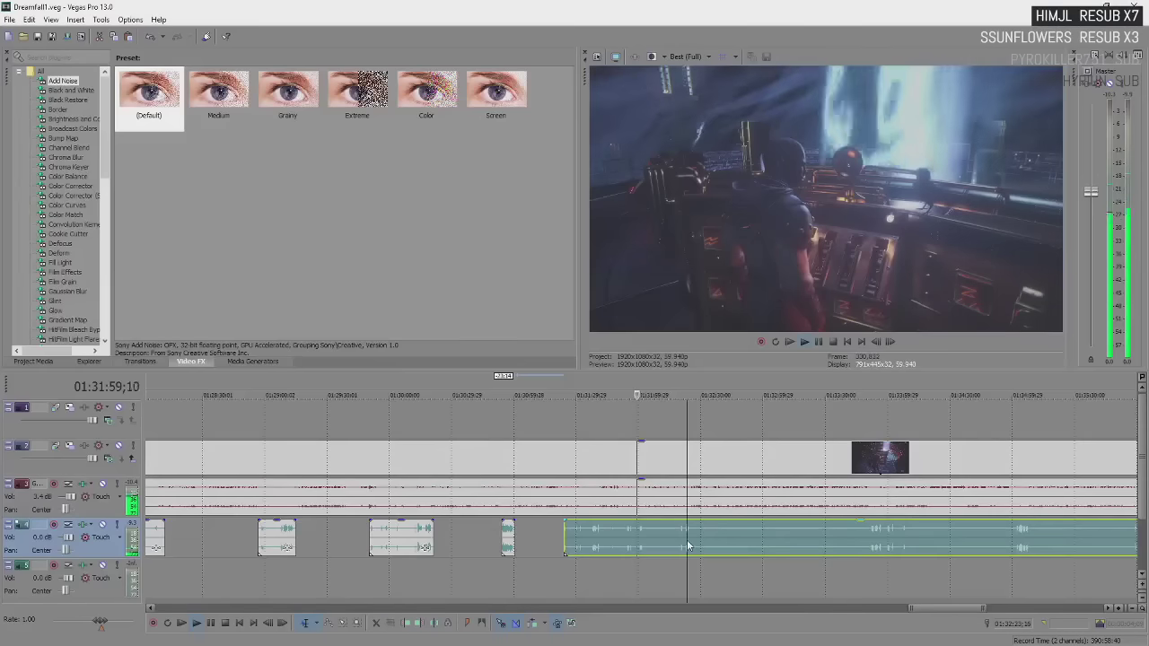
scroll(688, 546, up, 4)
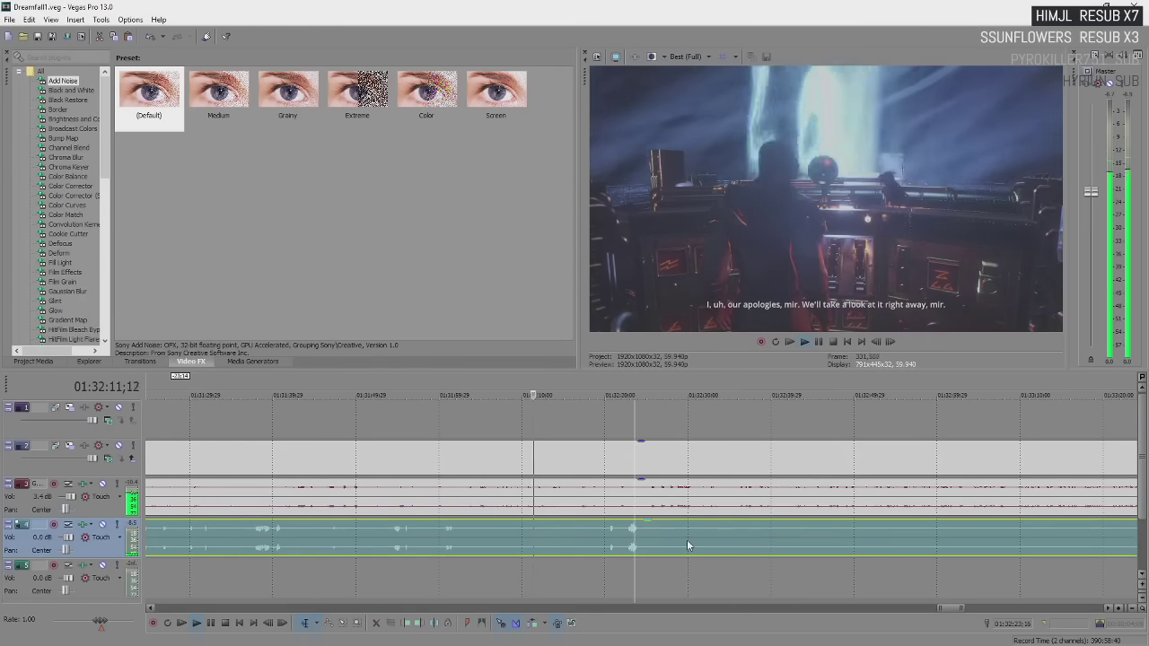
scroll(687, 540, down, 3)
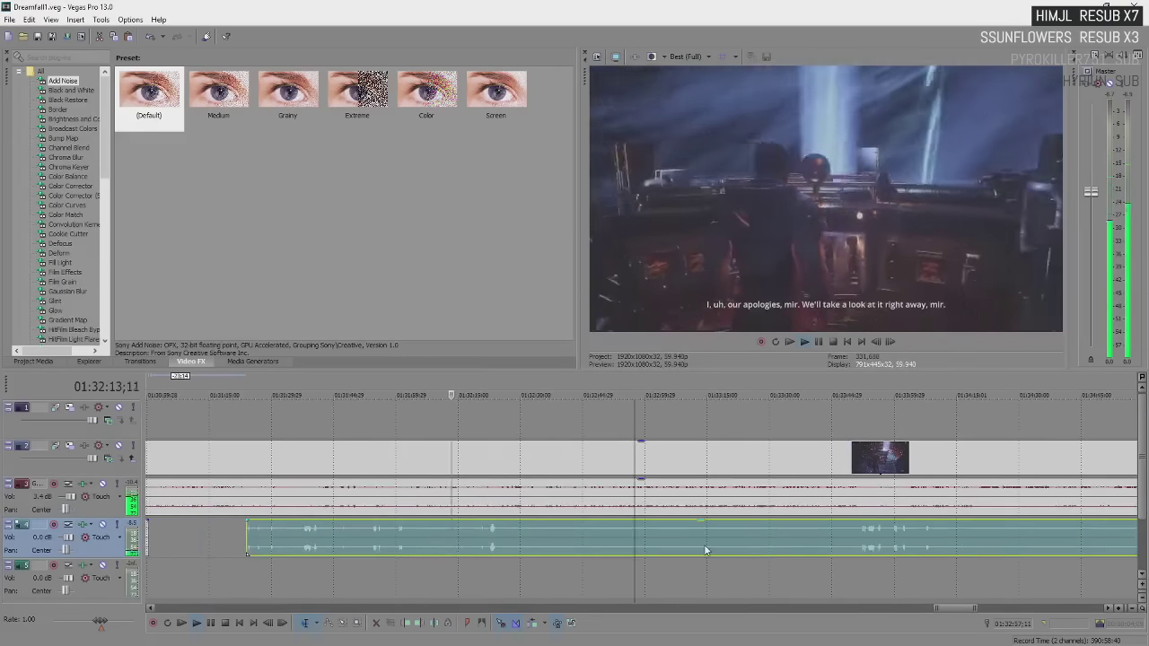